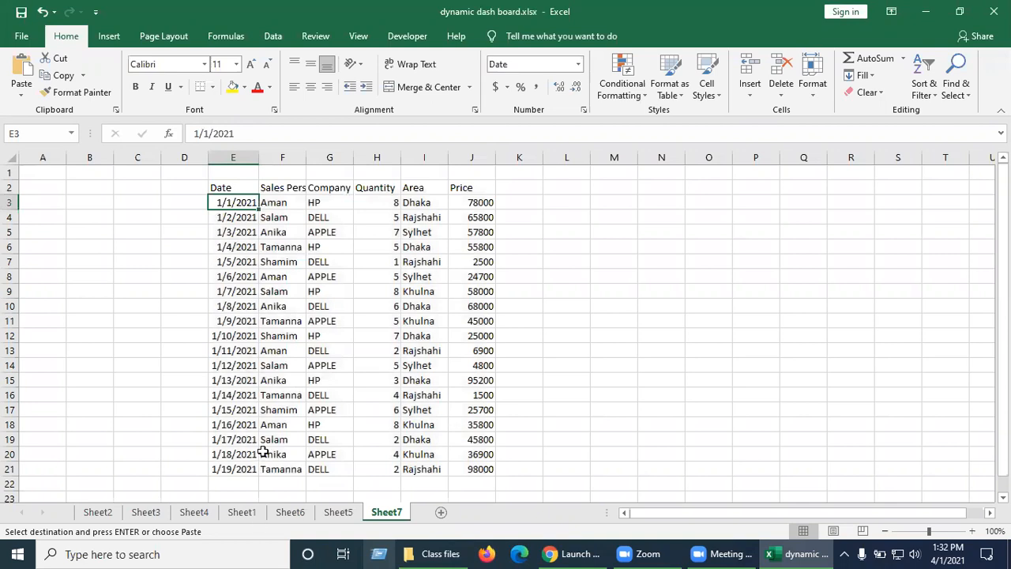
Step: Widen the Sales Person column so that its full heading fits
key("Right")
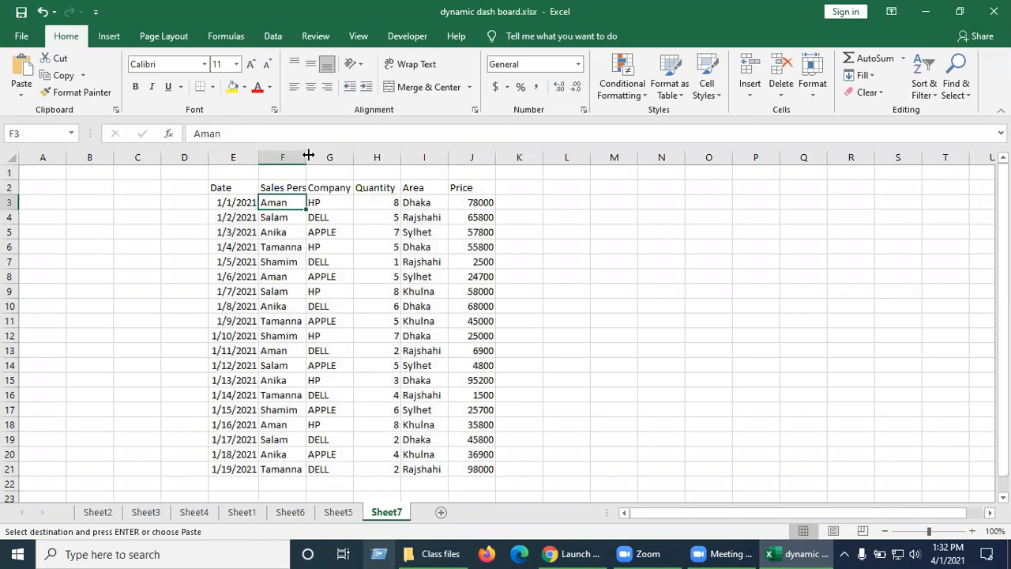
double_click(308, 155)
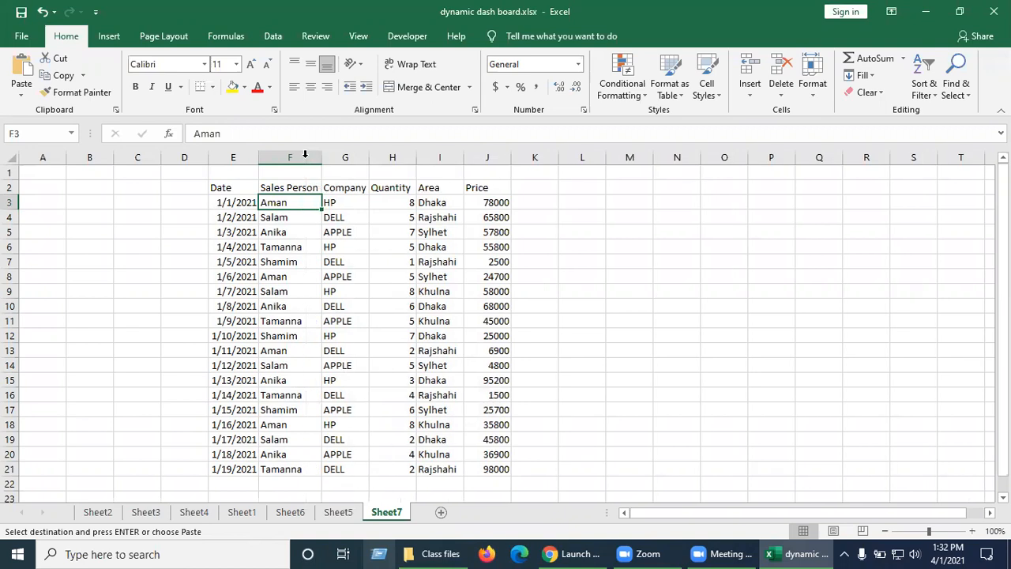
Step: Review the entries in the Sales Person column of the sales data
key("Down")
key("Down")
key("Down")
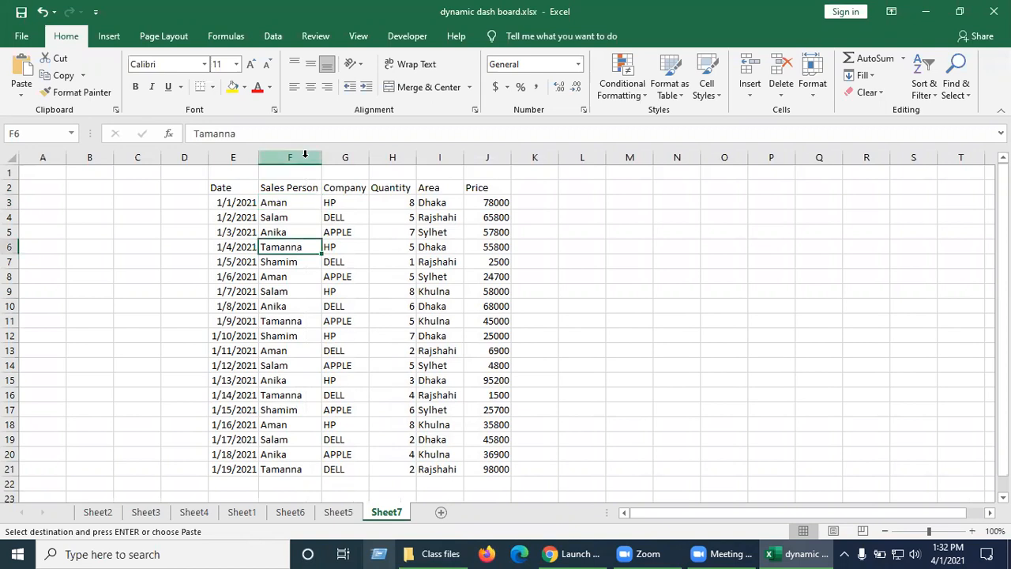
key("Down")
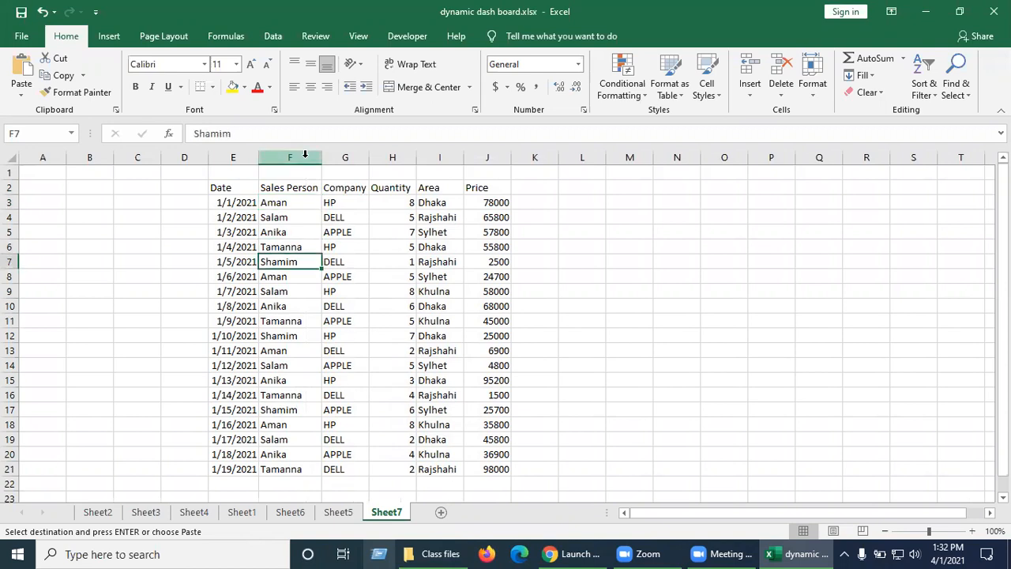
key("Up")
key("Up")
key("Down")
key("Down")
key("Down")
key("Down")
key("Down")
key("Down")
key("Down")
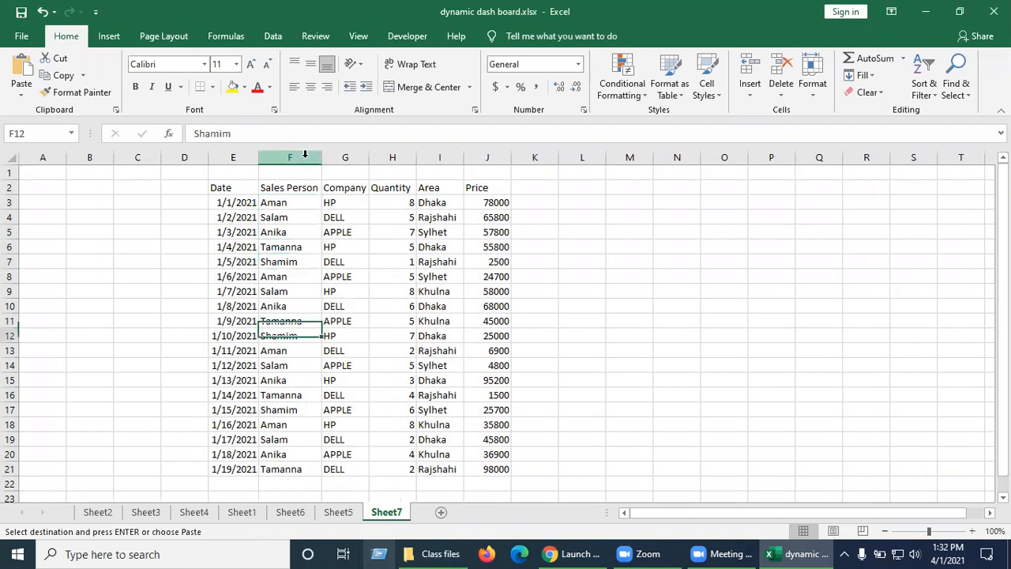
key("Up")
key("Up")
key("Up")
key("Up")
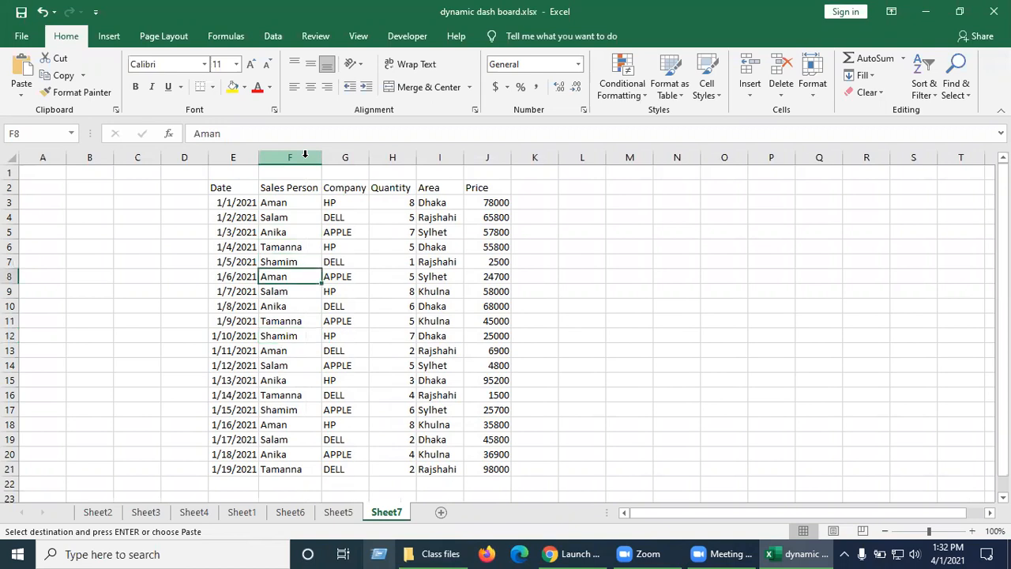
Step: Review the entries in the Company, Quantity, Area and Price columns of the sales data
left_click(345, 202)
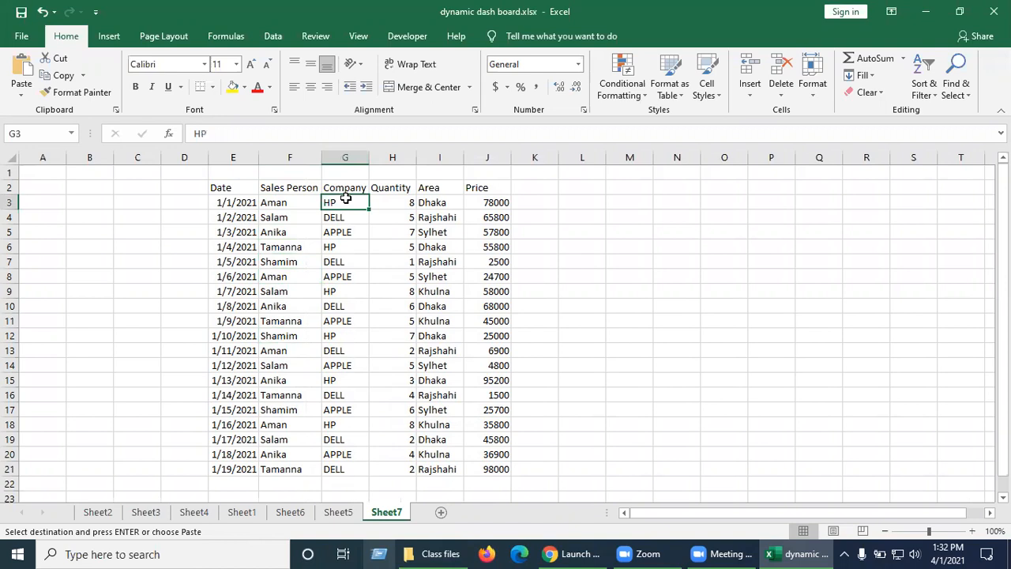
key("Down")
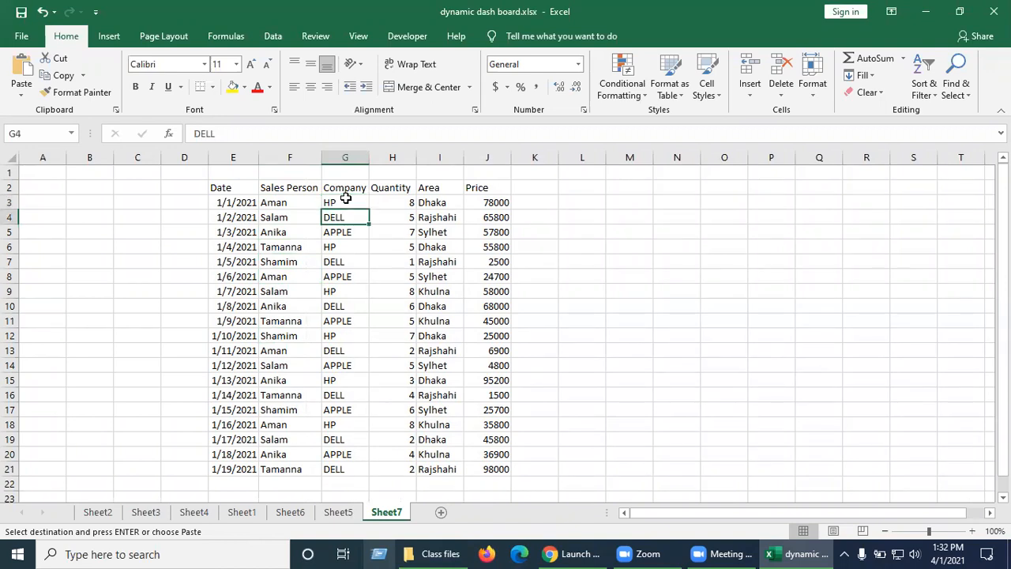
key("Down")
left_click(345, 199)
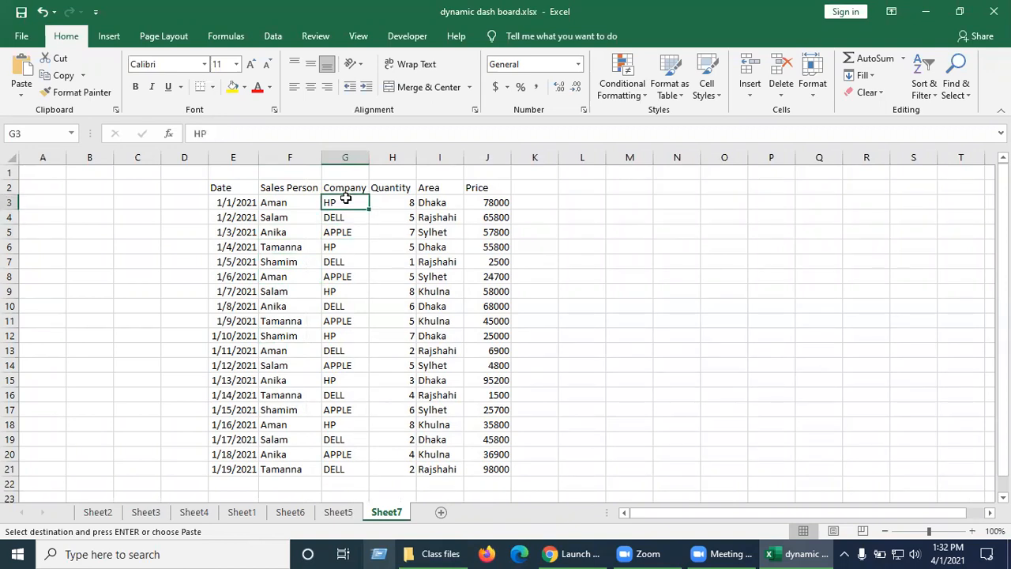
key("Right")
key("Down")
key("Up")
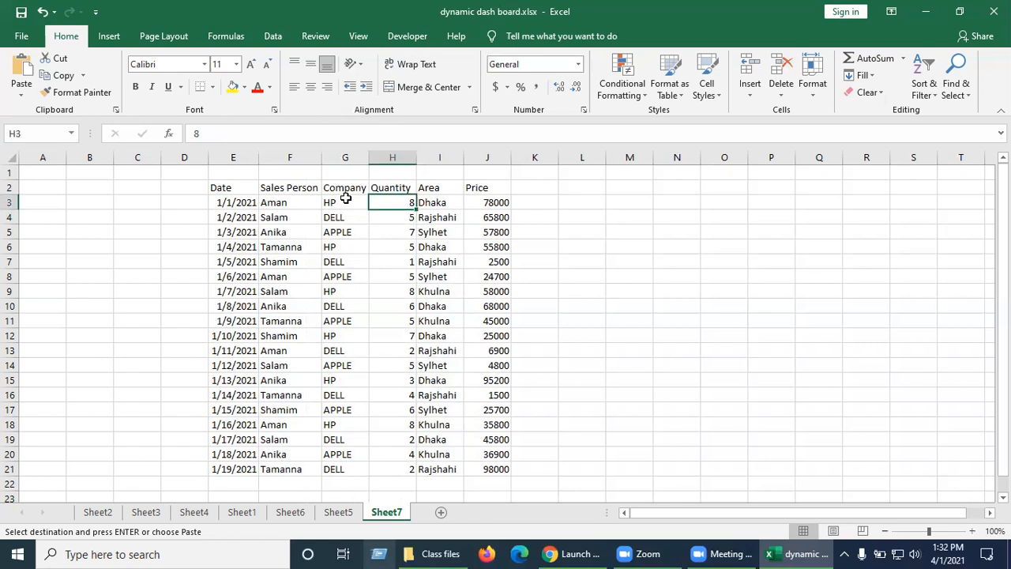
key("Down")
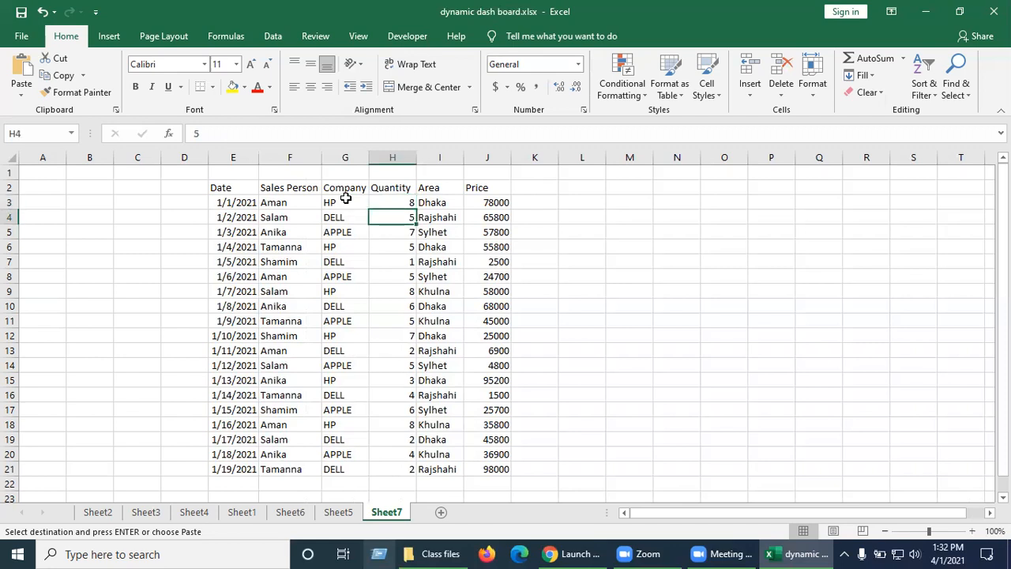
key("Up")
key("Right")
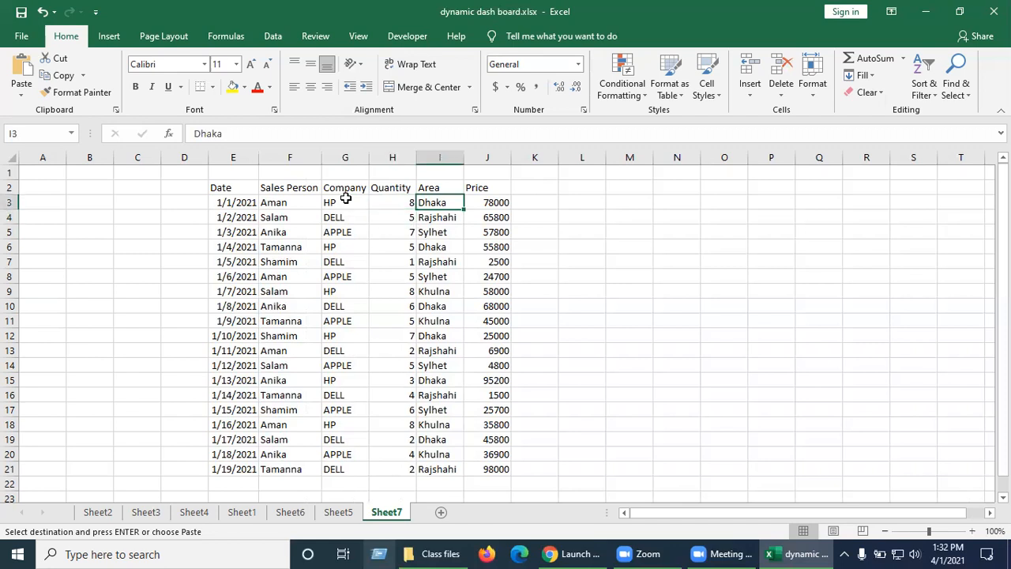
key("Down")
key("Down")
key("Down")
key("Down")
key("Up")
key("Up")
key("Up")
key("ctrl+c")
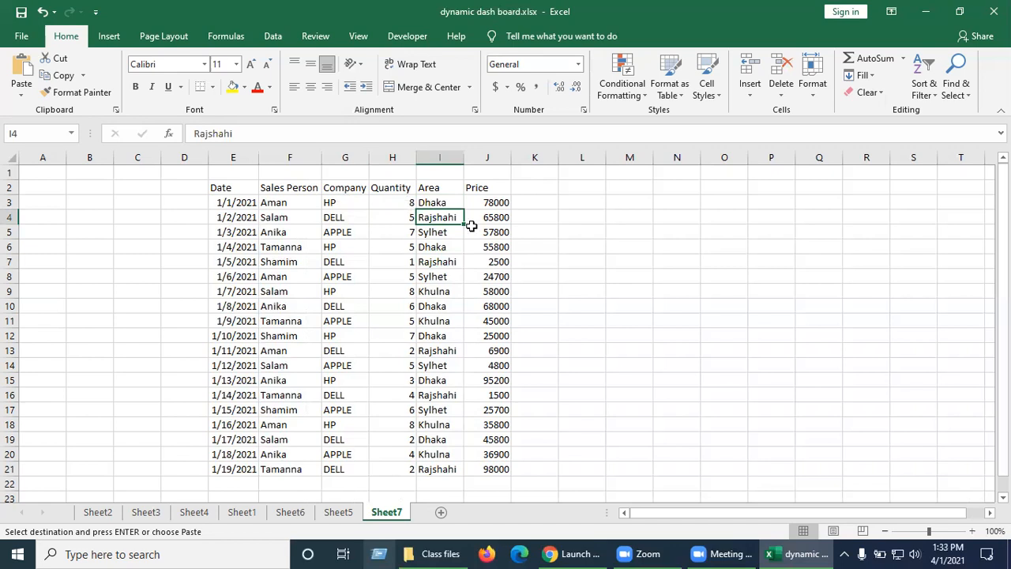
left_click(491, 213)
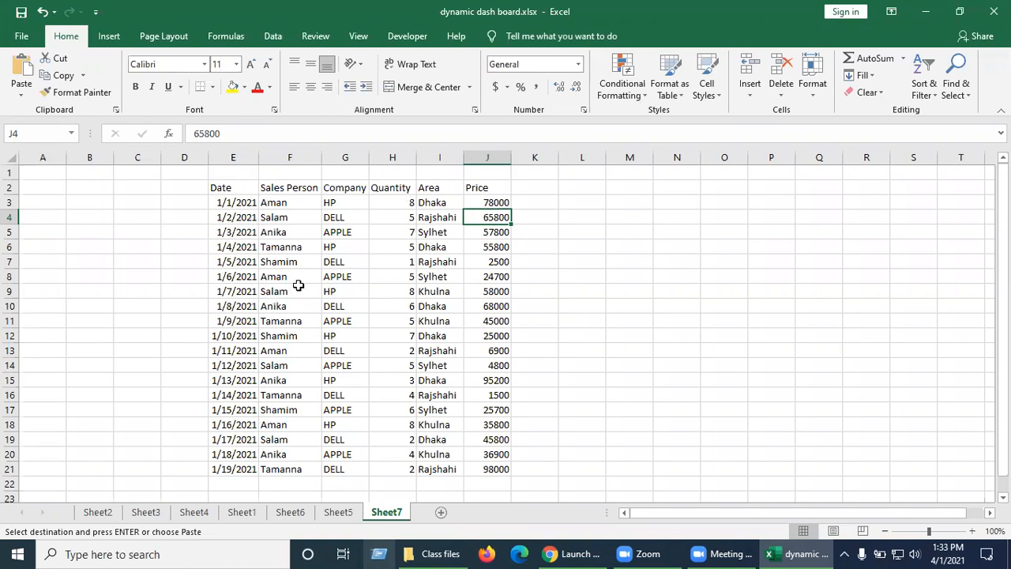
left_click(293, 205)
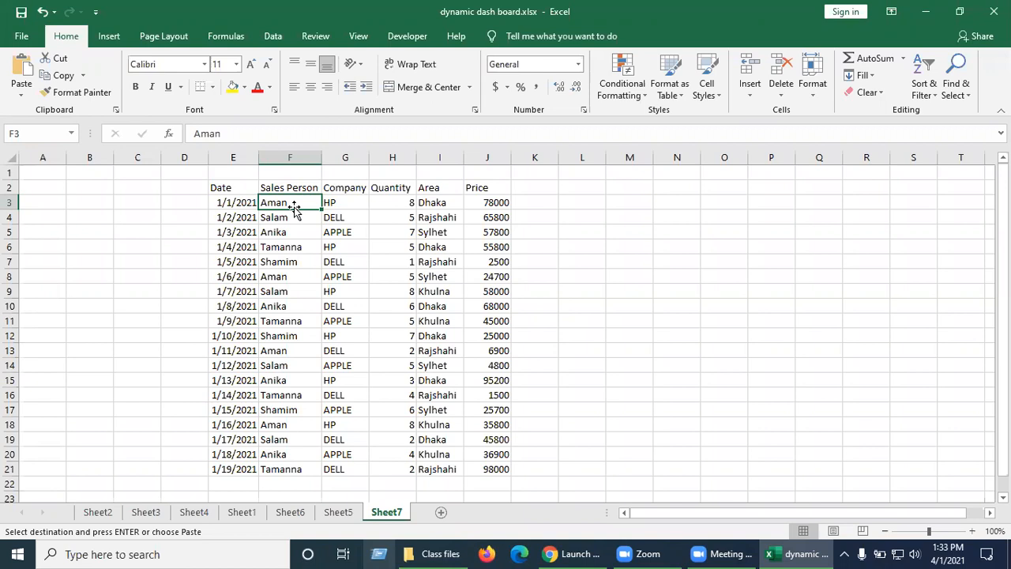
left_click(787, 365)
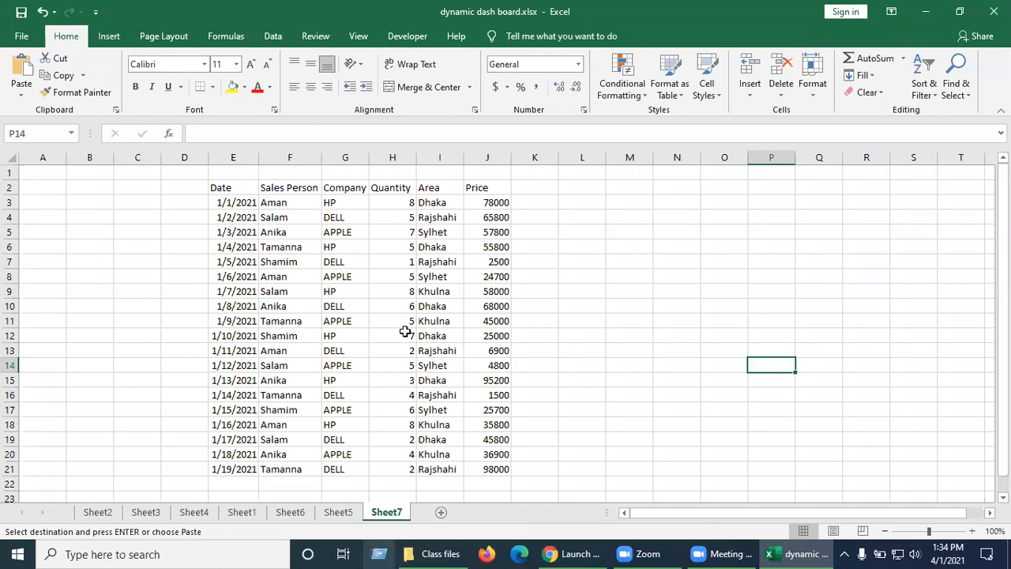
left_click(521, 293)
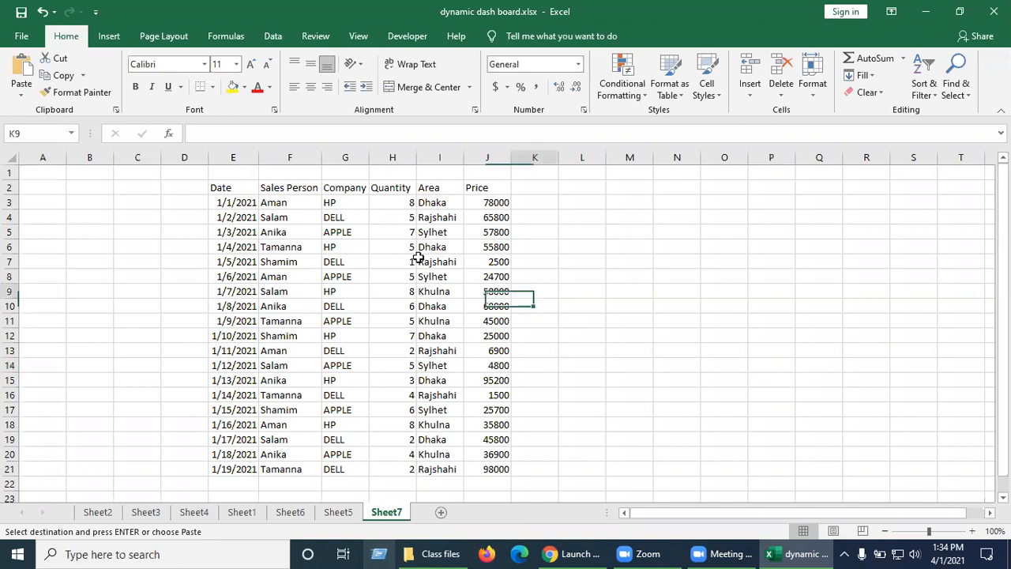
left_click(365, 245)
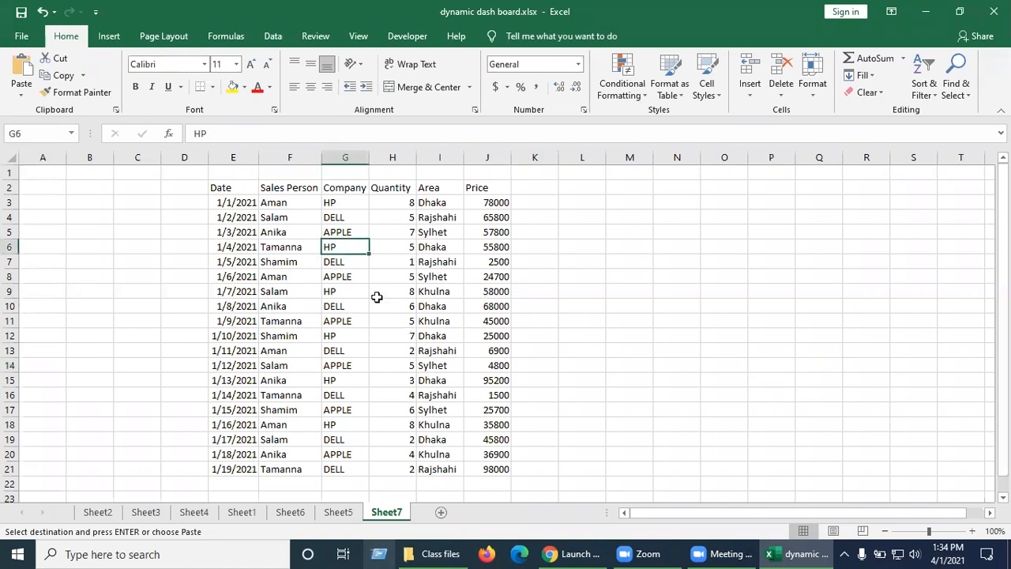
left_click(273, 363)
left_click(377, 295)
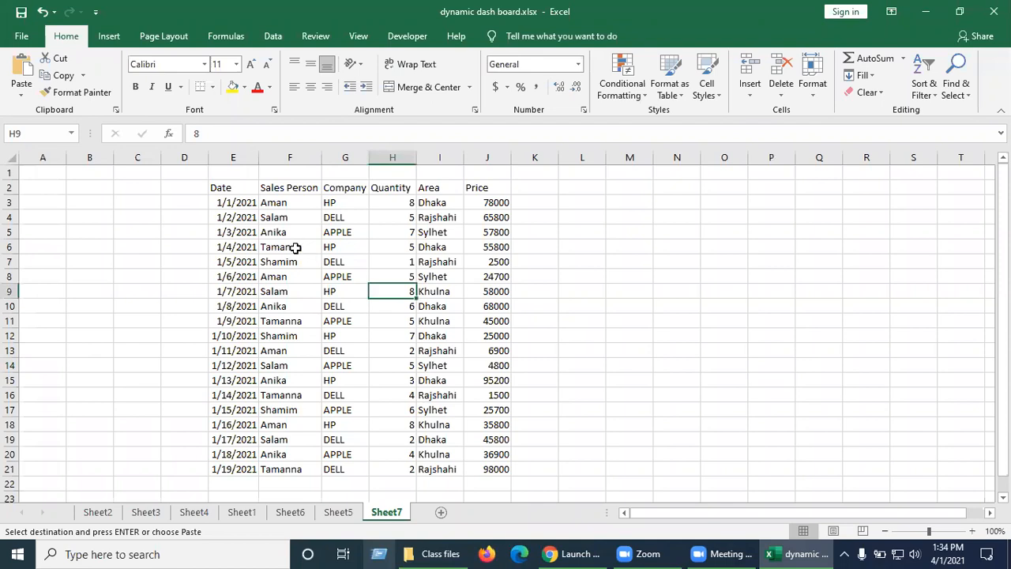
left_click(295, 247)
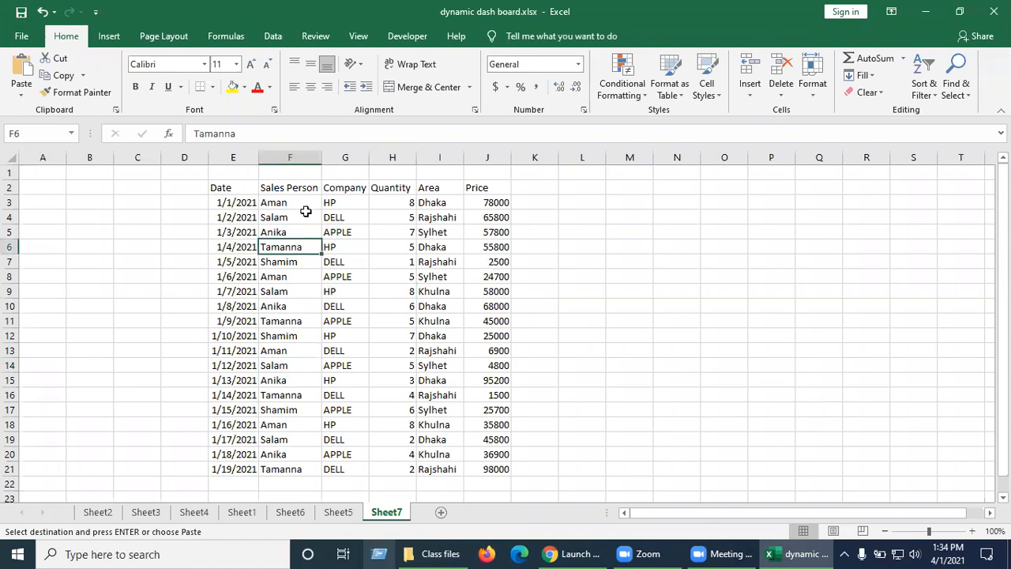
Step: Create a PivotTable from the sales data range Sheet7!$E$2:$J$21 on a new worksheet
left_click(420, 244)
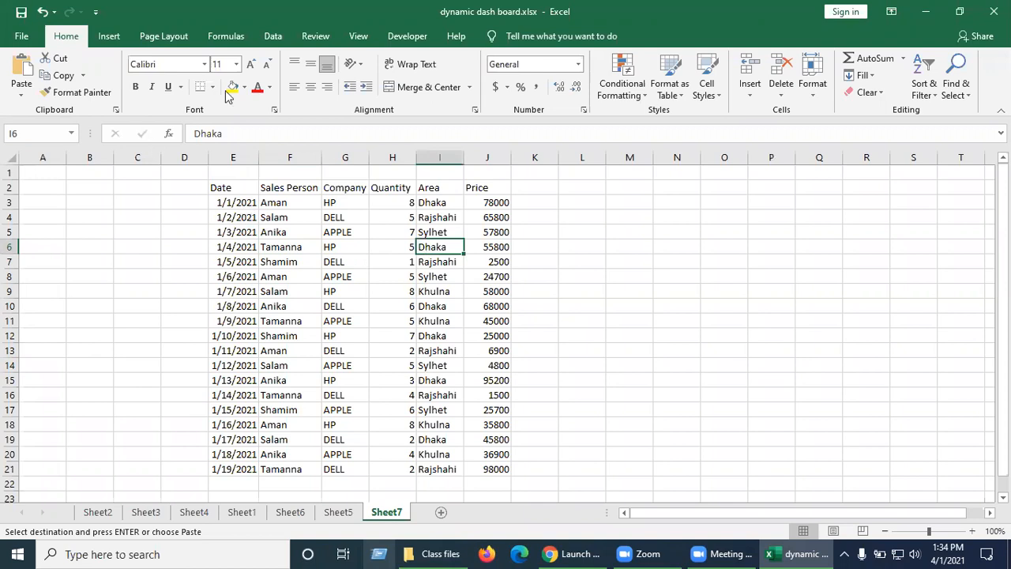
left_click(97, 37)
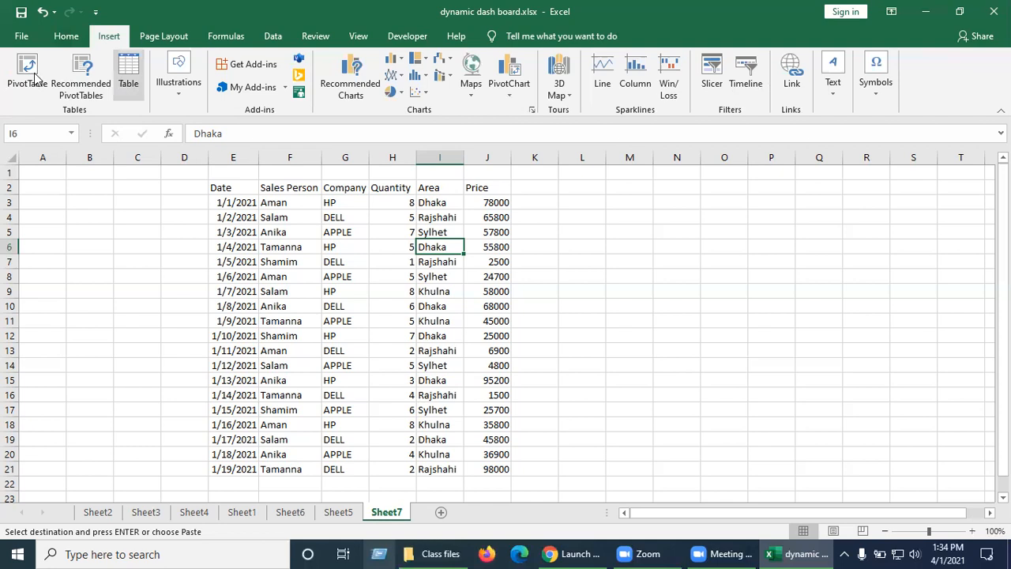
left_click(29, 72)
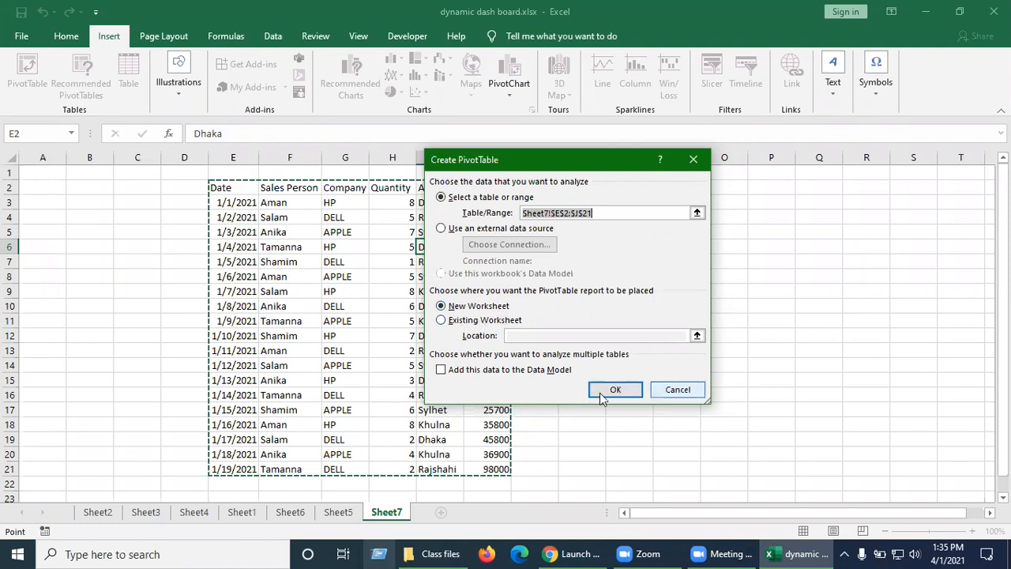
left_click(619, 390)
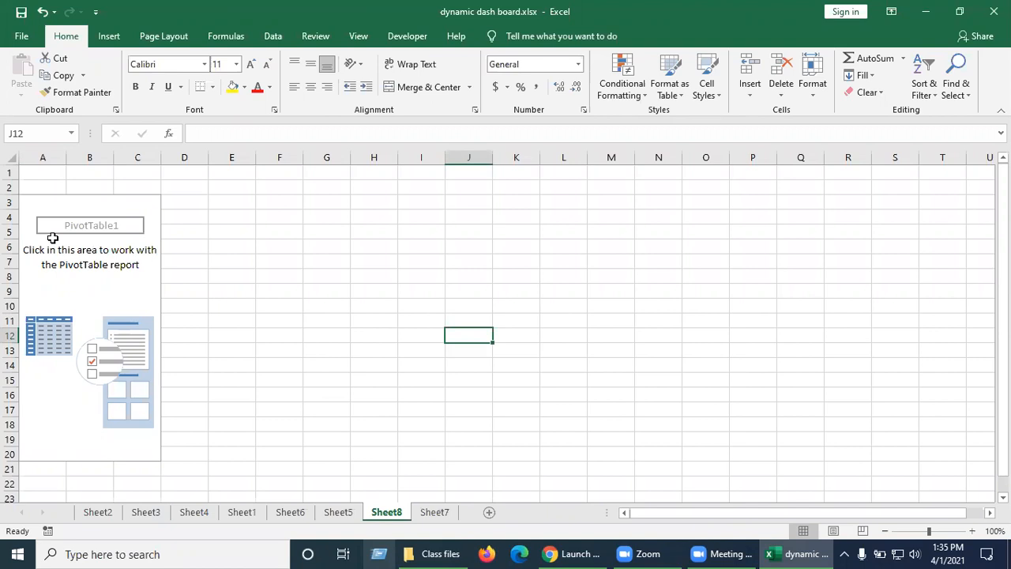
Step: Display the empty PivotTable's field list and compare its fields with the column headings on Sheet7
left_click(98, 264)
left_click(58, 289)
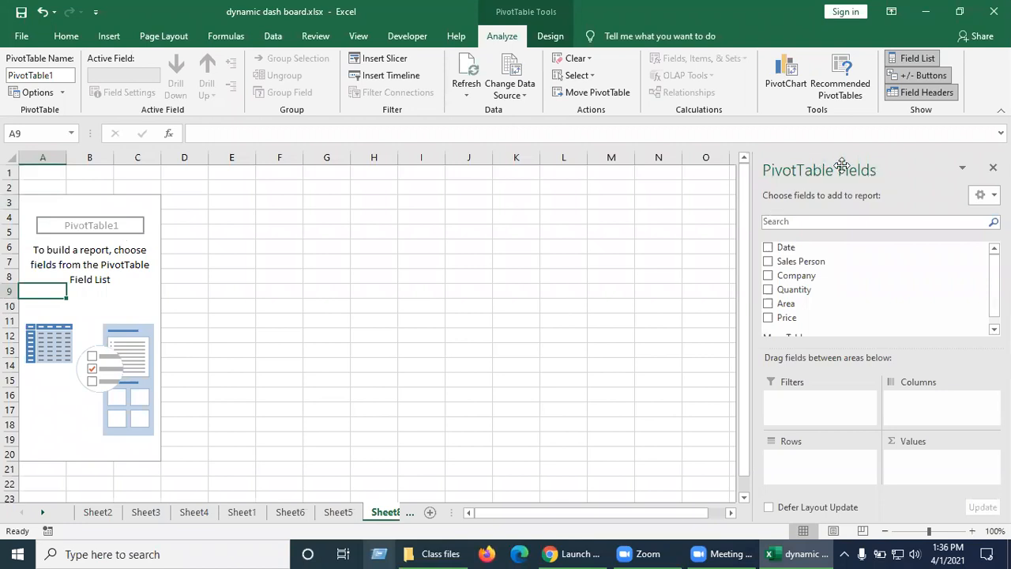
left_click(564, 275)
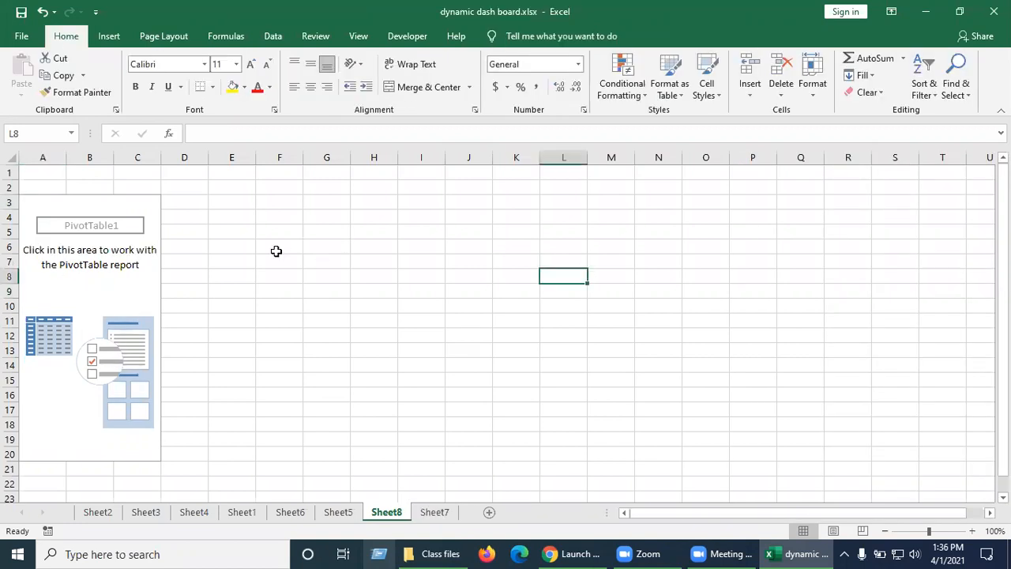
left_click(143, 258)
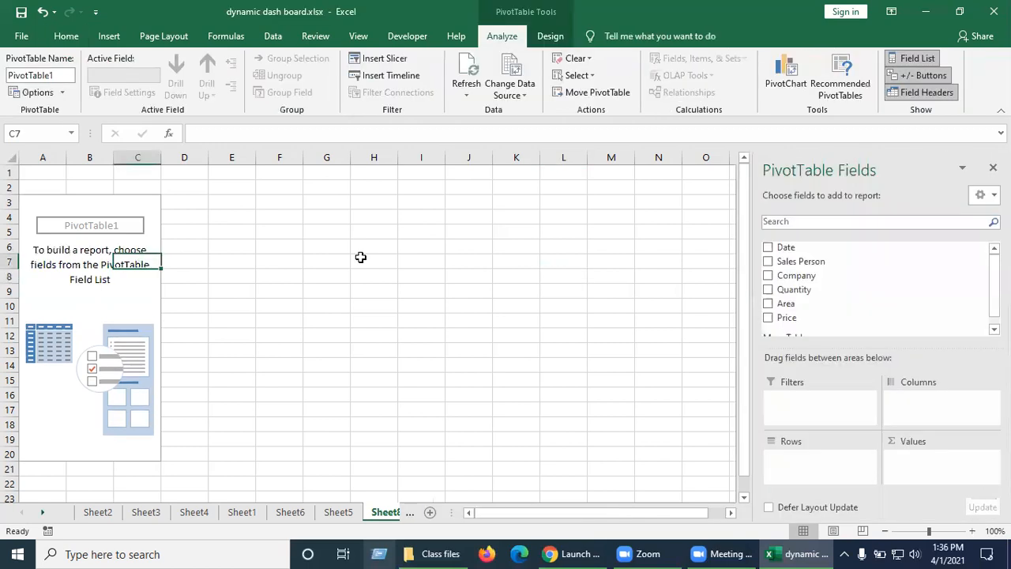
left_click(919, 60)
left_click(919, 60)
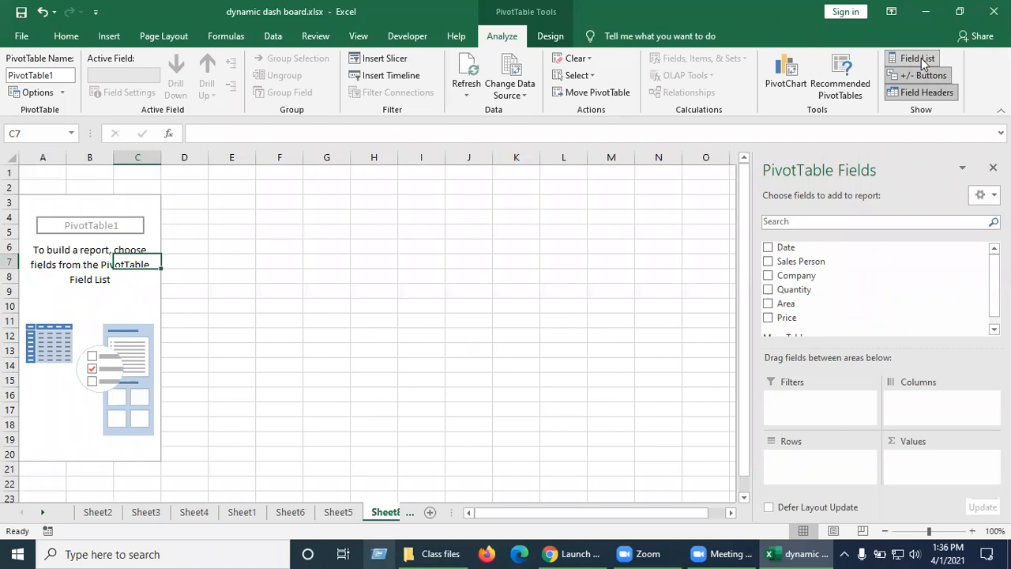
left_click(411, 514)
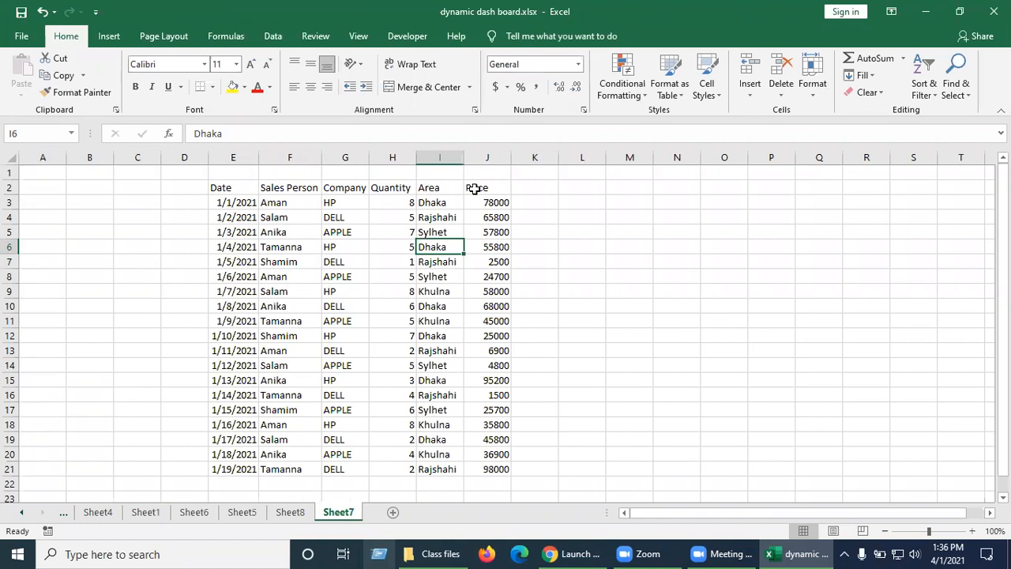
left_click(291, 512)
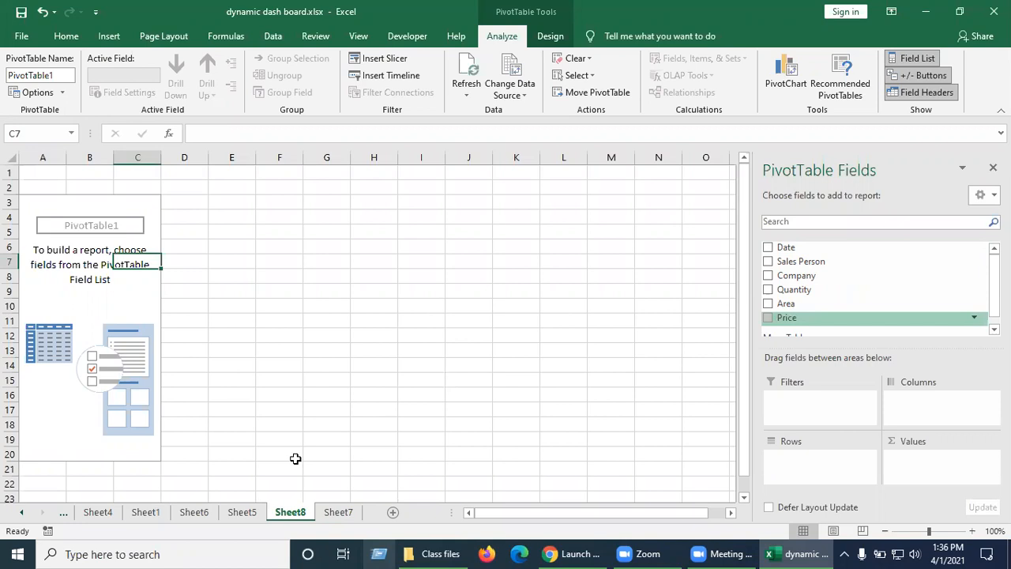
Step: Preview the finished dashboard on Sheet4 for several sales persons using the slicer, and return to Sheet8
left_click(105, 512)
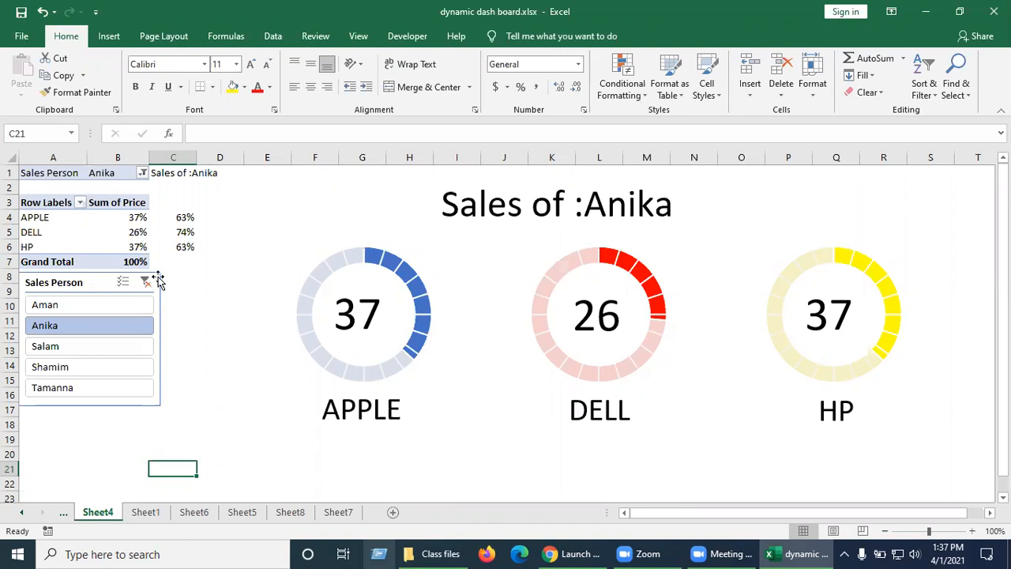
left_click(103, 350)
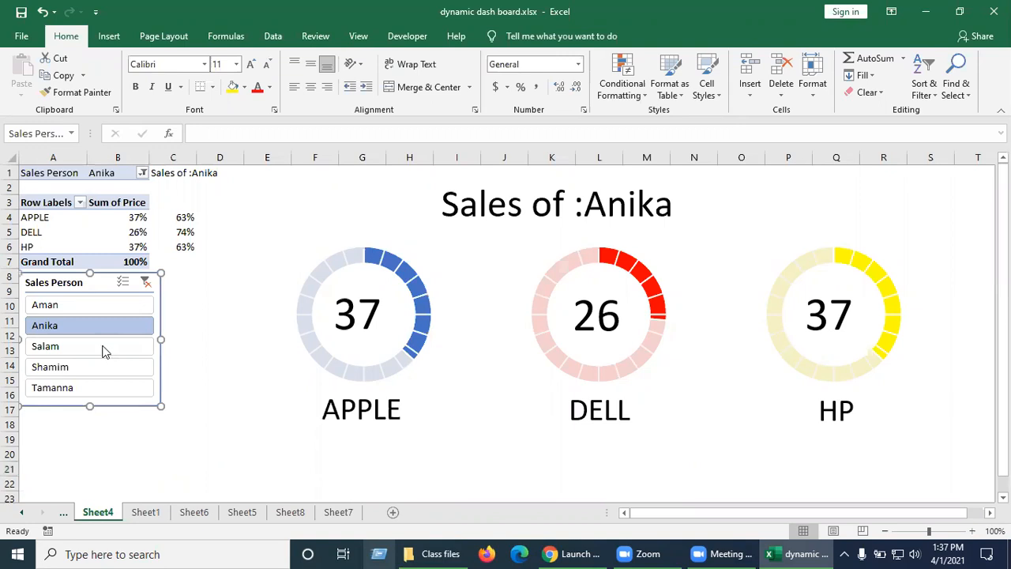
left_click(117, 307)
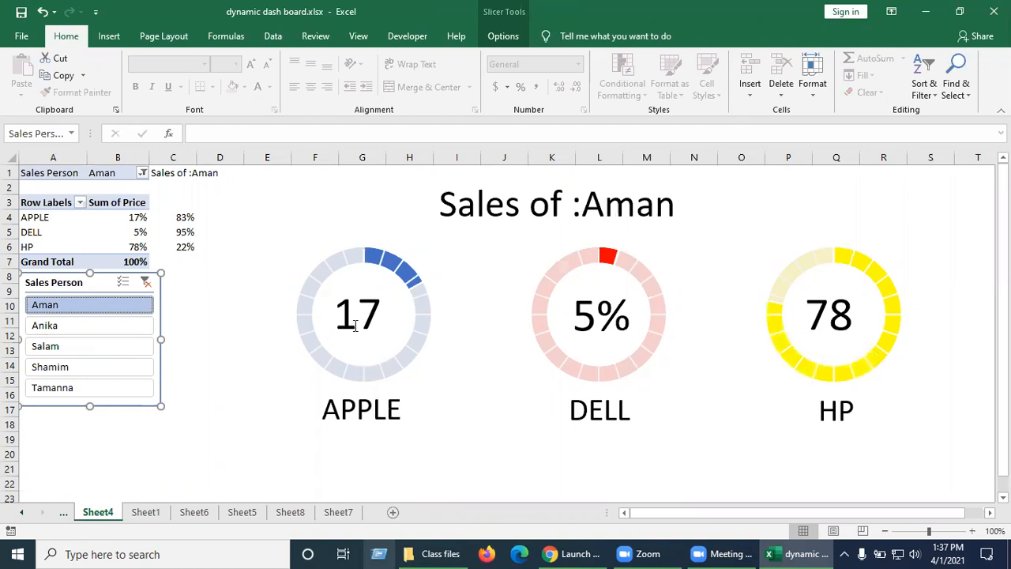
left_click(116, 330)
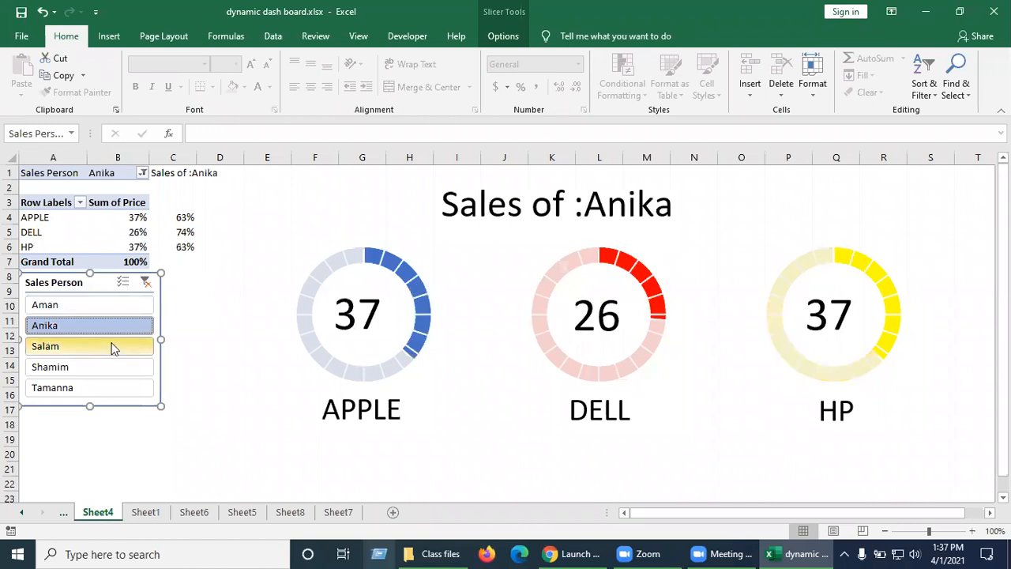
left_click(111, 348)
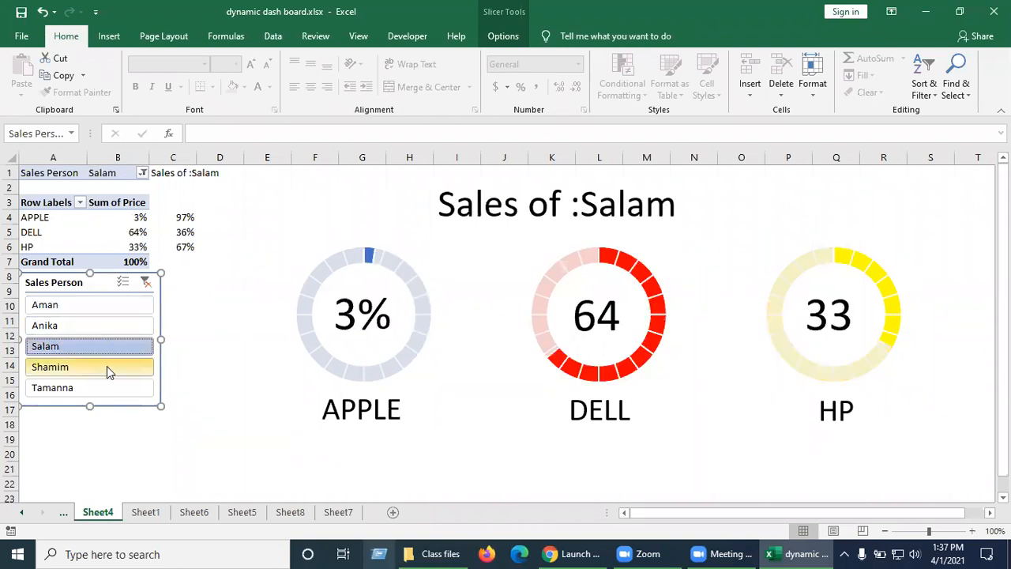
left_click(109, 371)
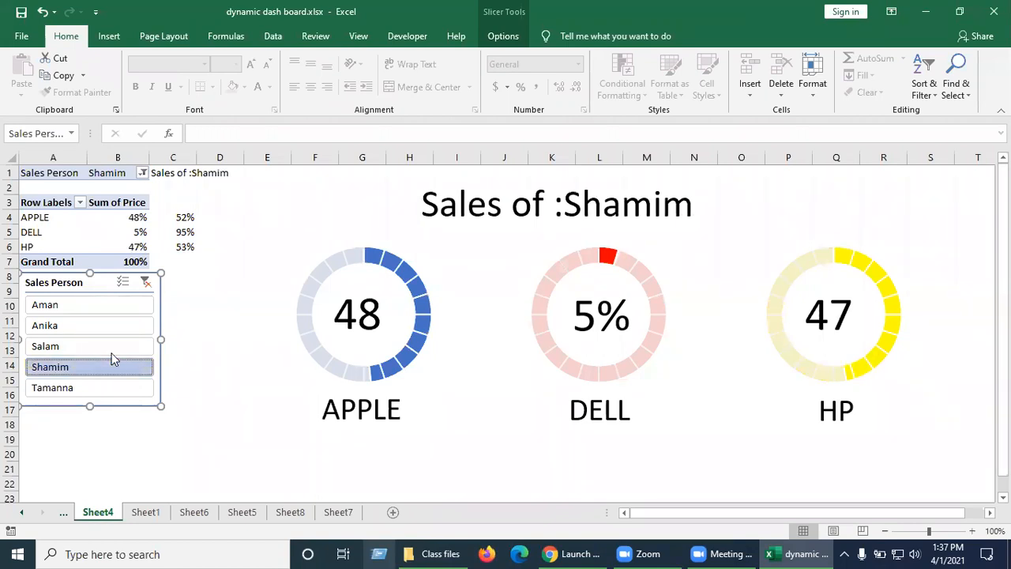
left_click(112, 352)
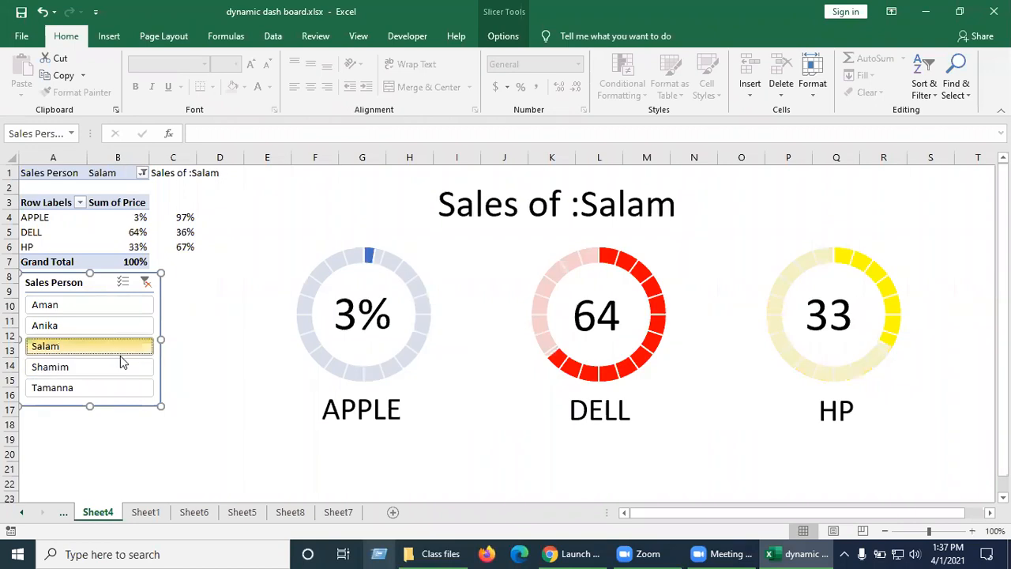
left_click(290, 512)
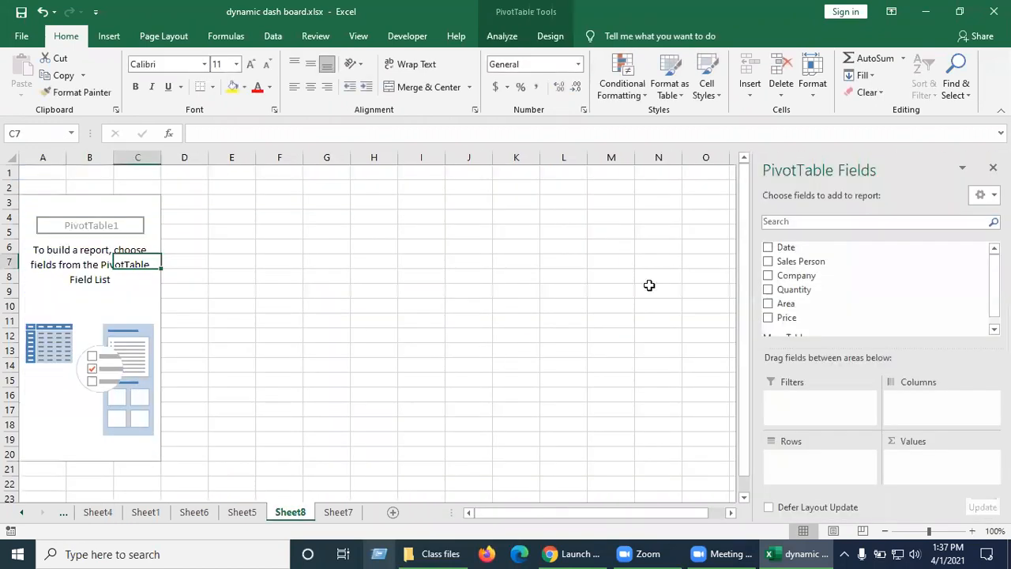
left_click_drag(824, 264, 831, 394)
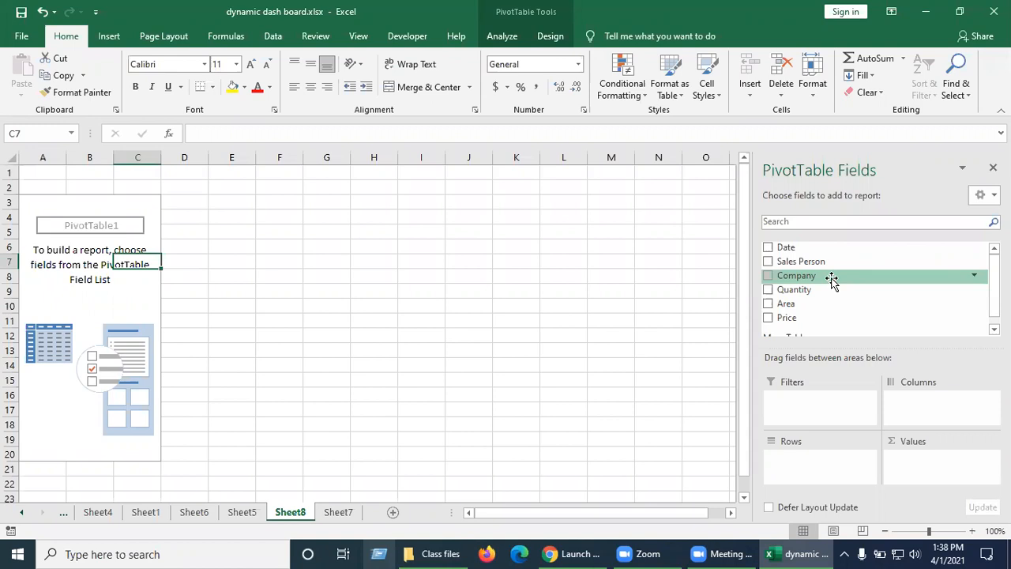
left_click_drag(832, 278, 794, 465)
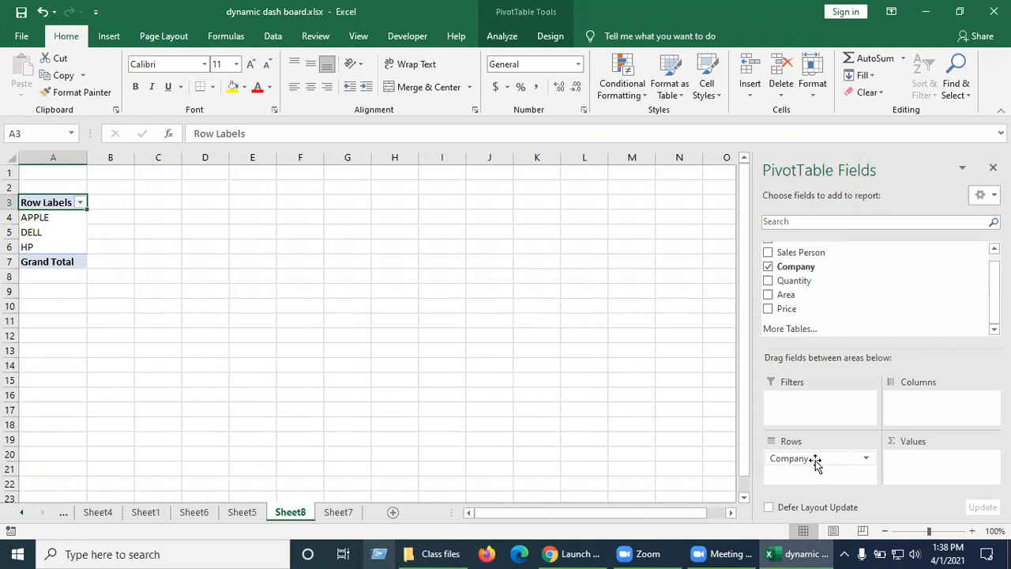
left_click_drag(815, 463, 809, 294)
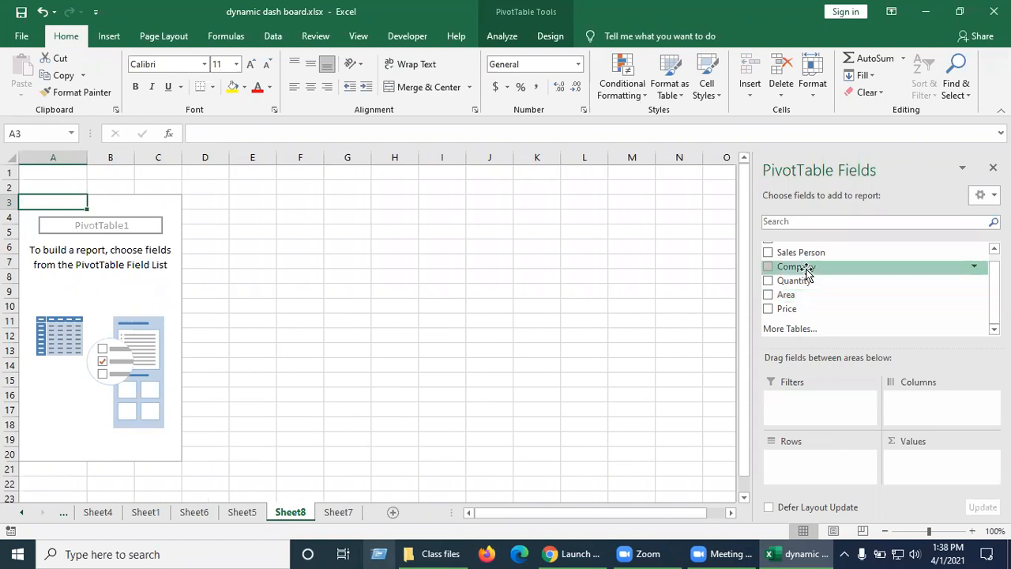
Step: Add Company to the PivotTable's rows and Price to its values, and check the sum for each company
left_click_drag(806, 272, 797, 462)
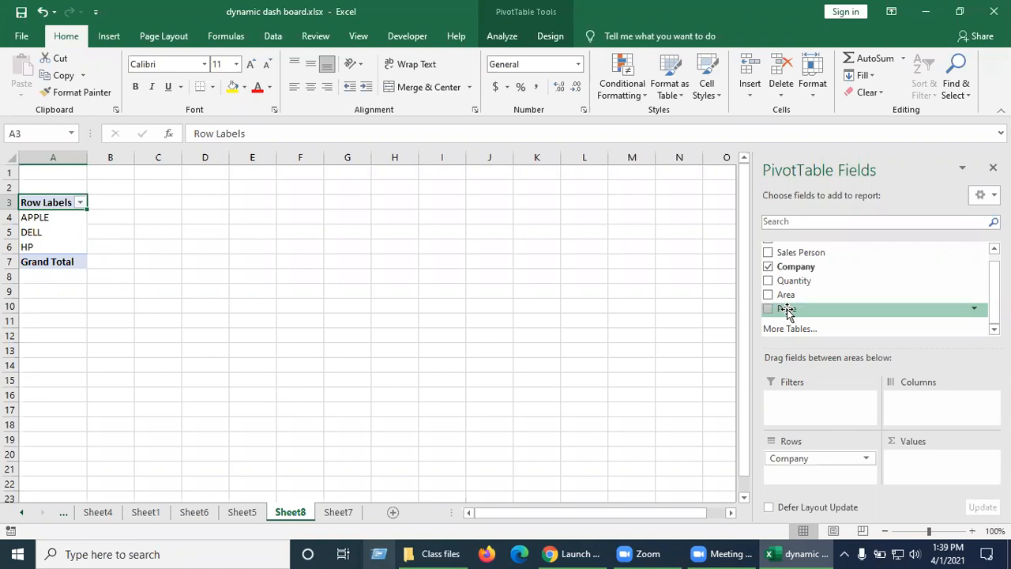
left_click_drag(787, 311, 901, 462)
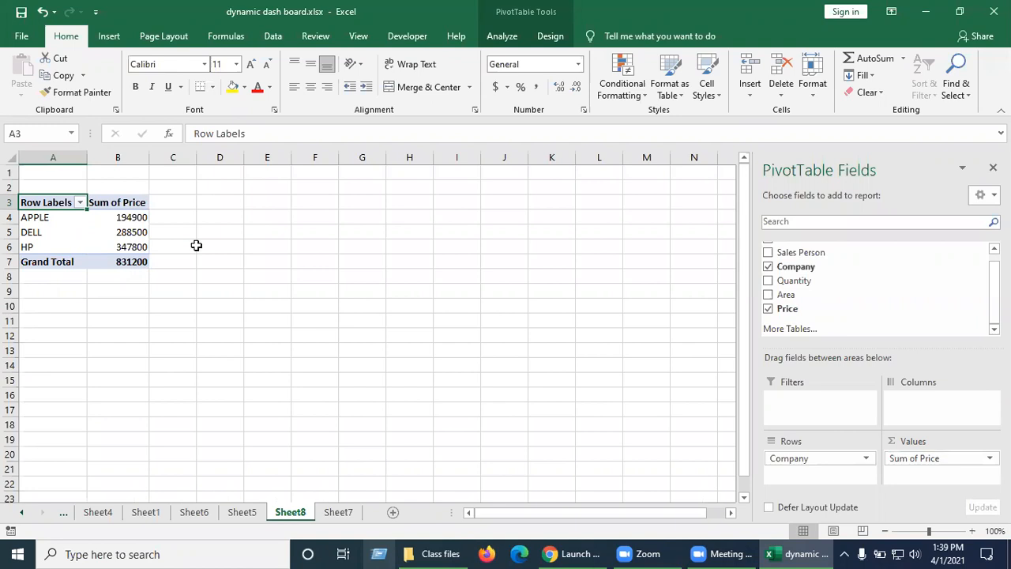
left_click(137, 217)
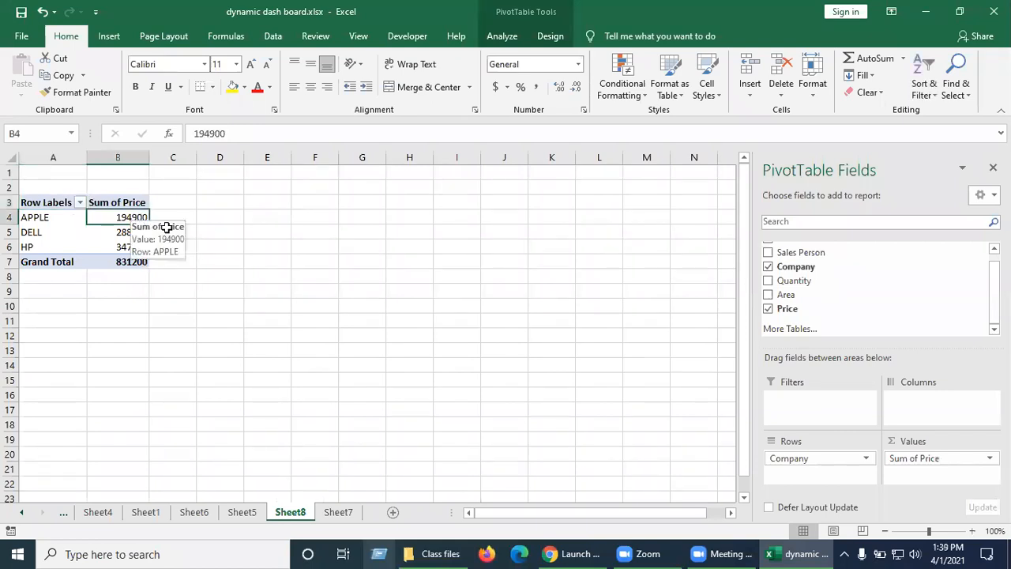
left_click(131, 232)
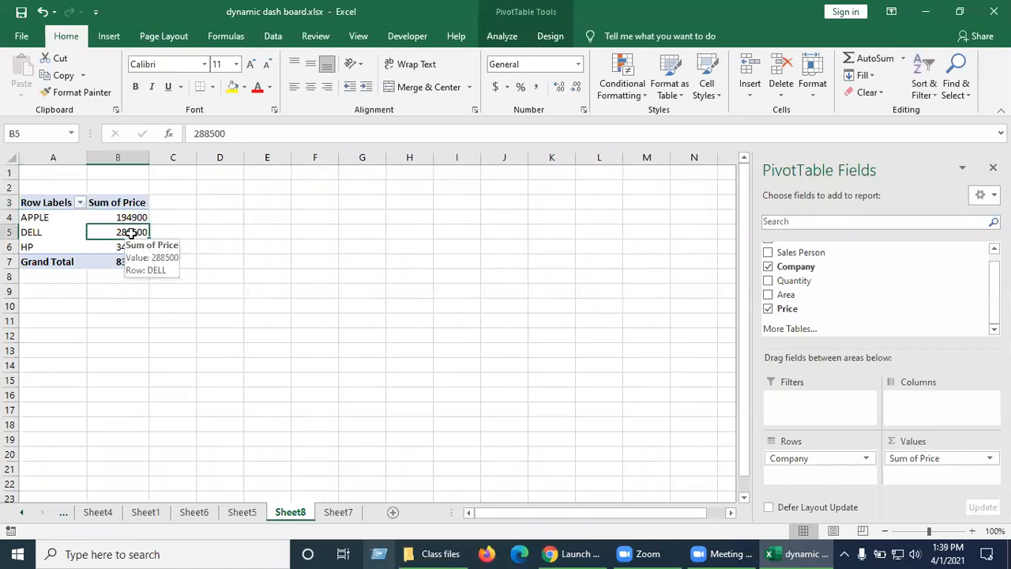
left_click(129, 246)
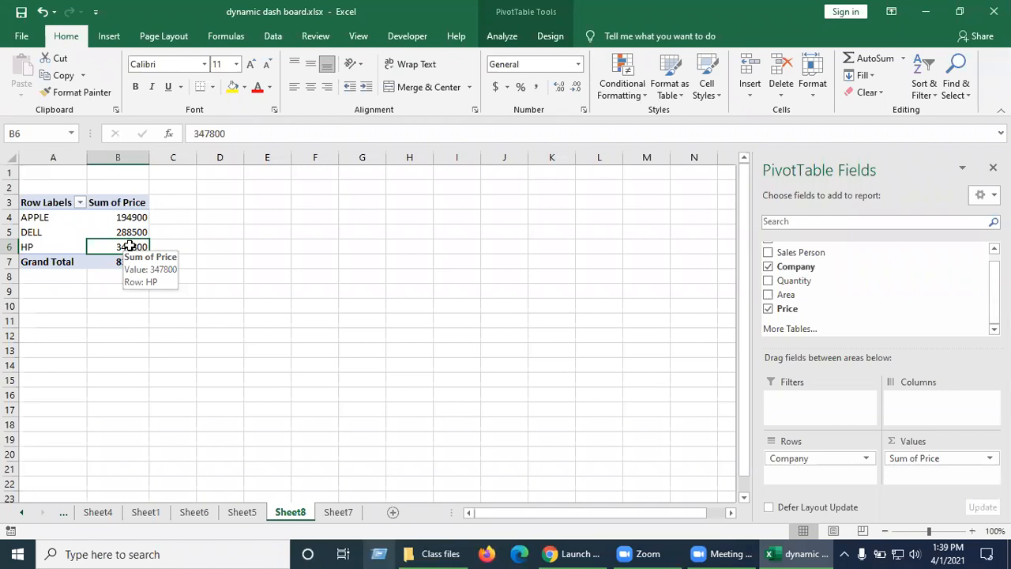
left_click(208, 222)
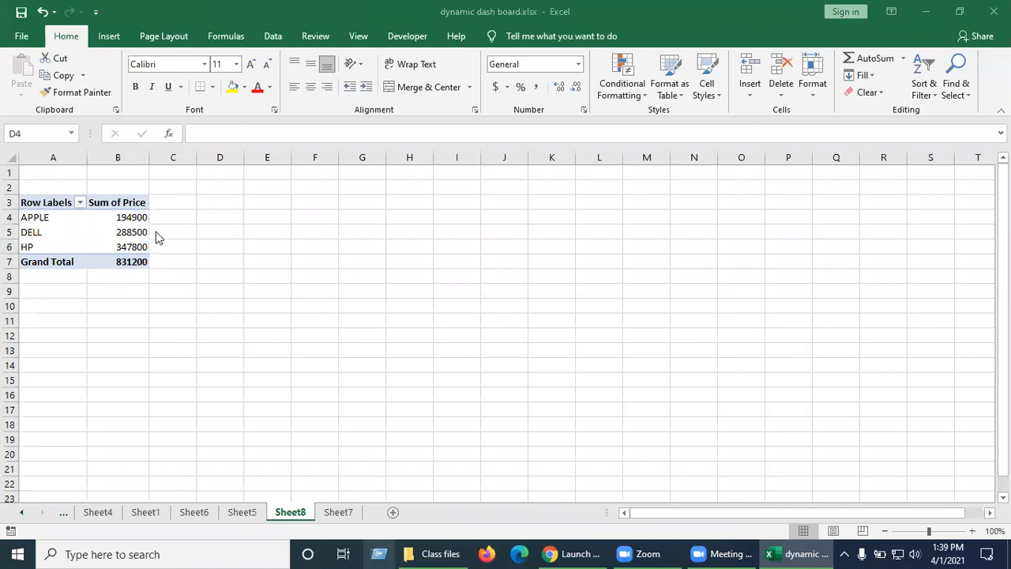
left_click(194, 227)
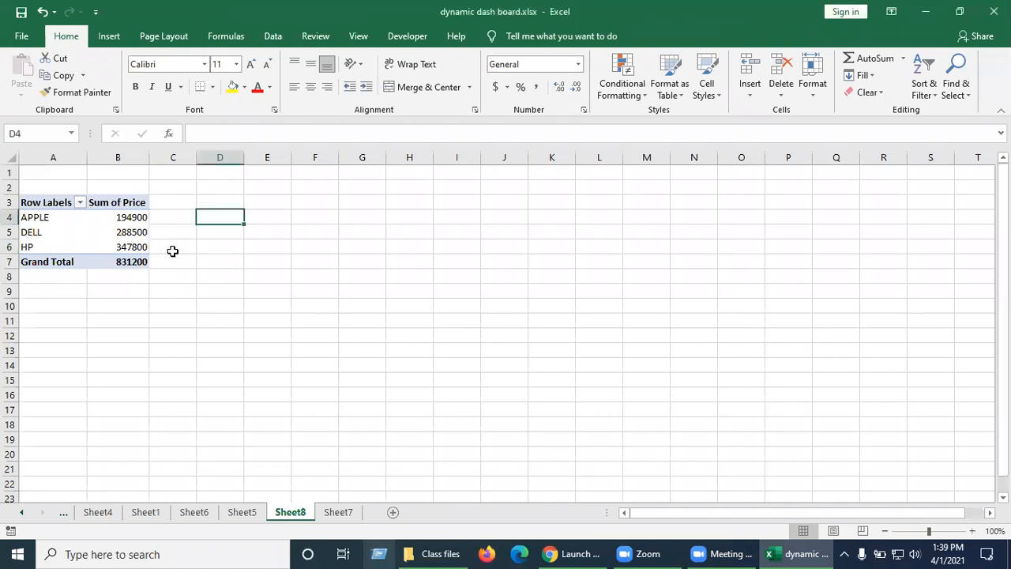
Step: Add the Sales Person field to the PivotTable as a report filter
left_click(109, 217)
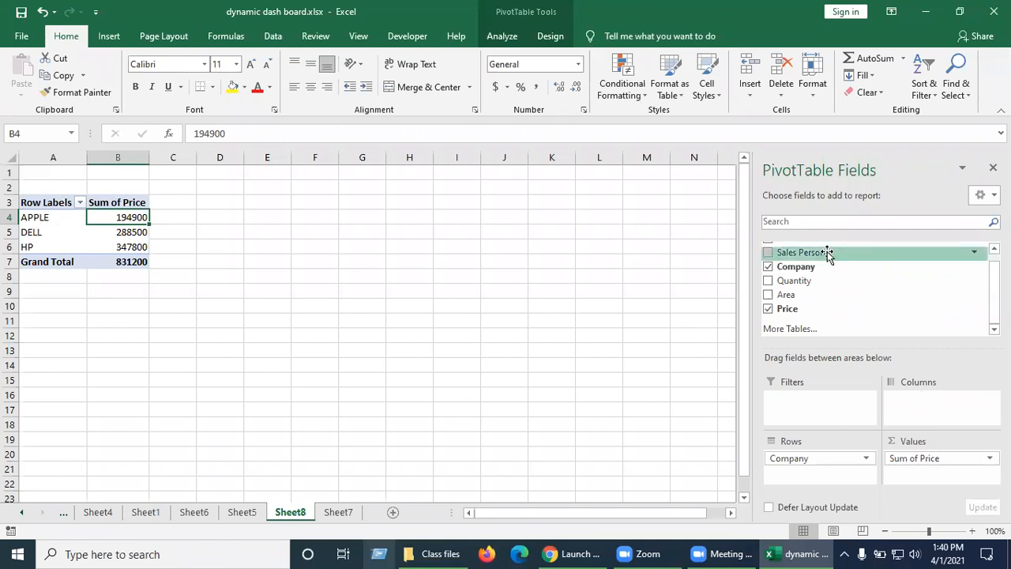
left_click_drag(827, 251, 797, 396)
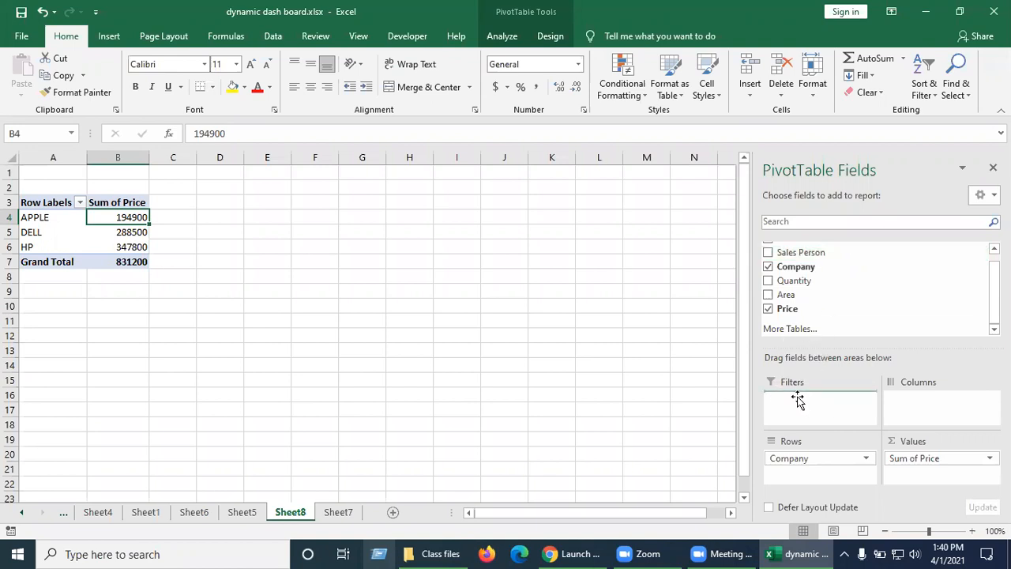
left_click(332, 337)
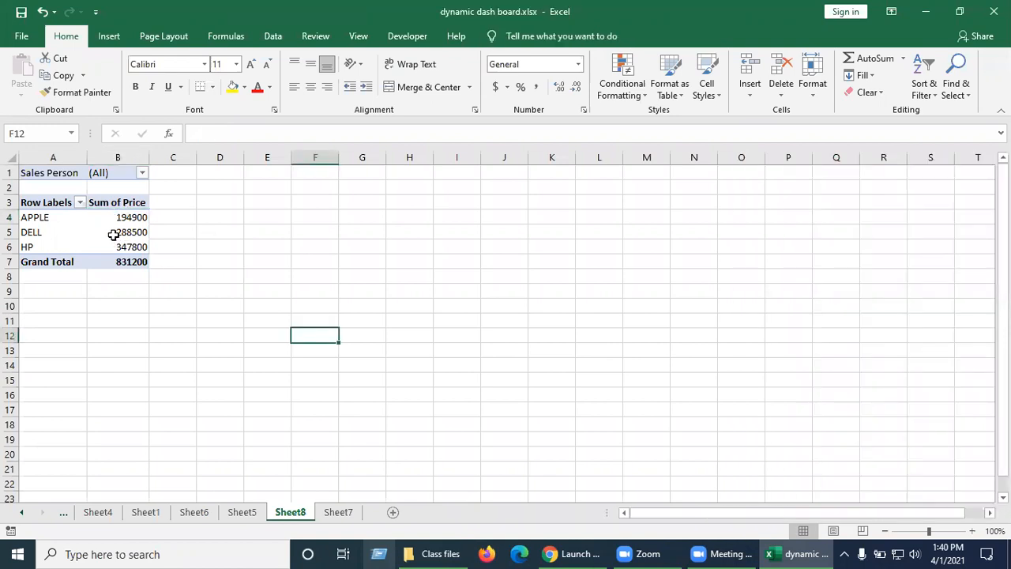
Step: Filter the PivotTable by the first and then by the second individual in the Sales Person filter
left_click(142, 173)
left_click(36, 221)
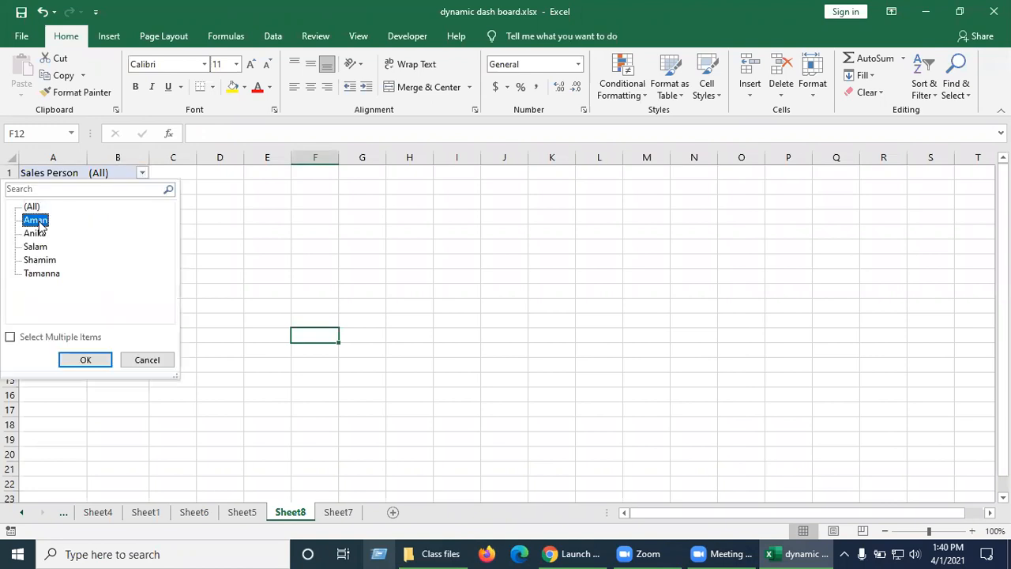
left_click(86, 357)
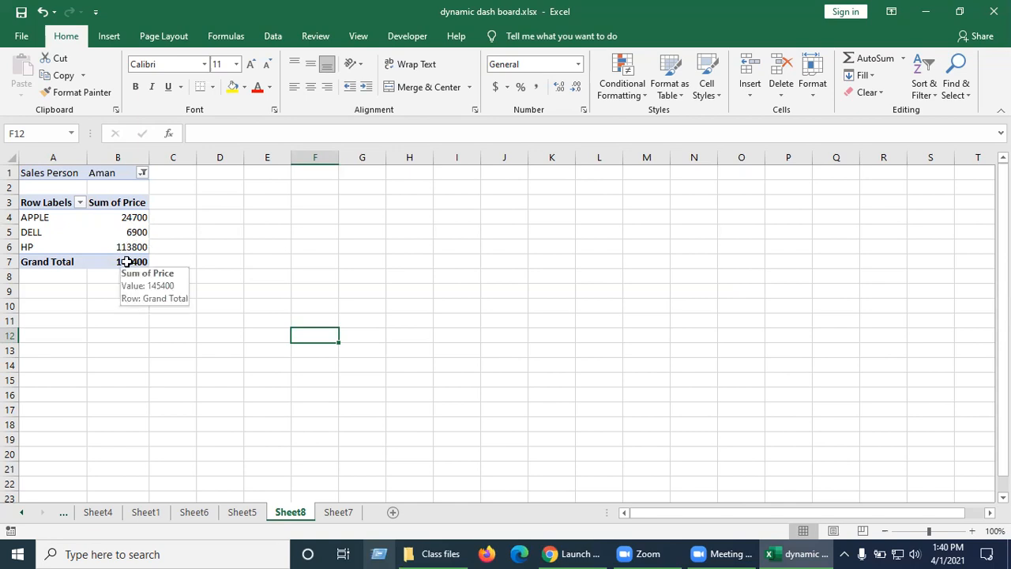
left_click(142, 174)
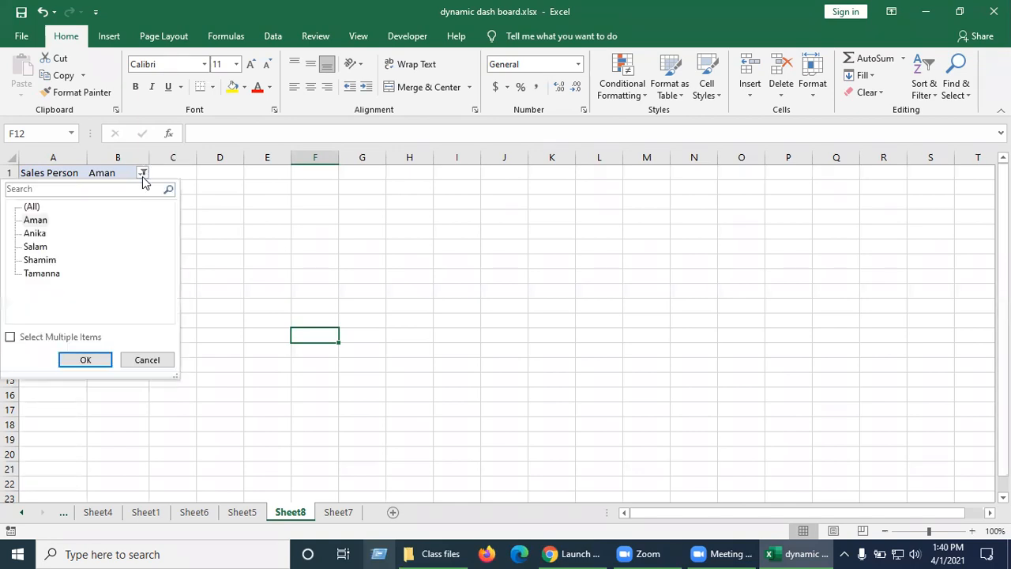
left_click(36, 233)
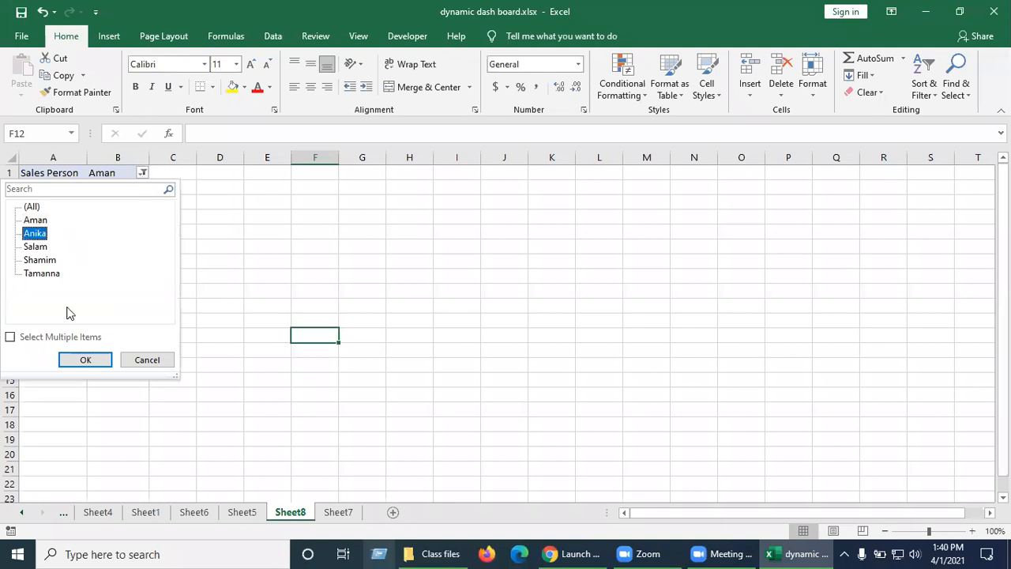
left_click(86, 360)
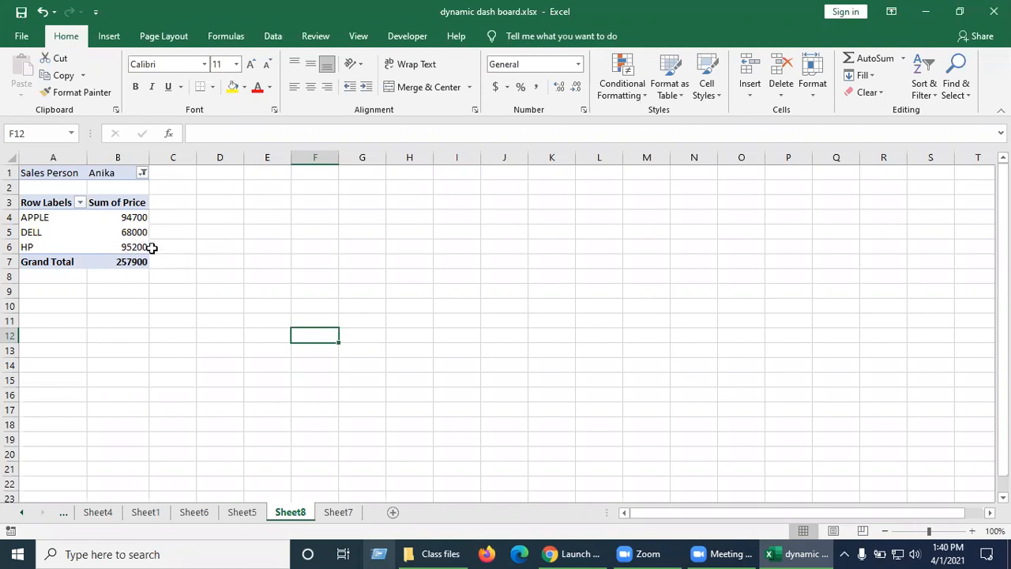
Step: Filter the PivotTable to the fourth individual listed in the Sales Person filter
left_click(140, 174)
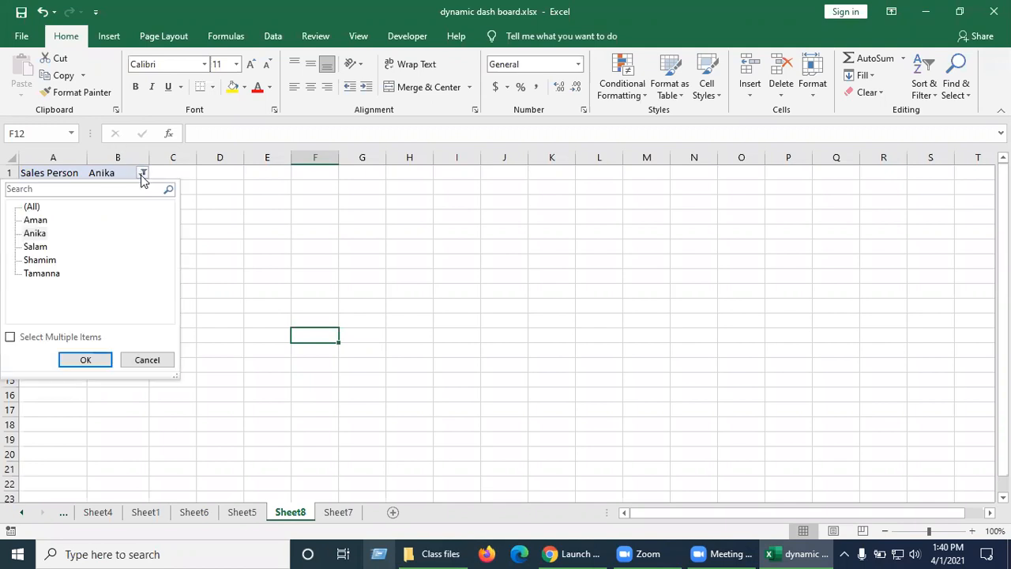
left_click(39, 260)
left_click(86, 359)
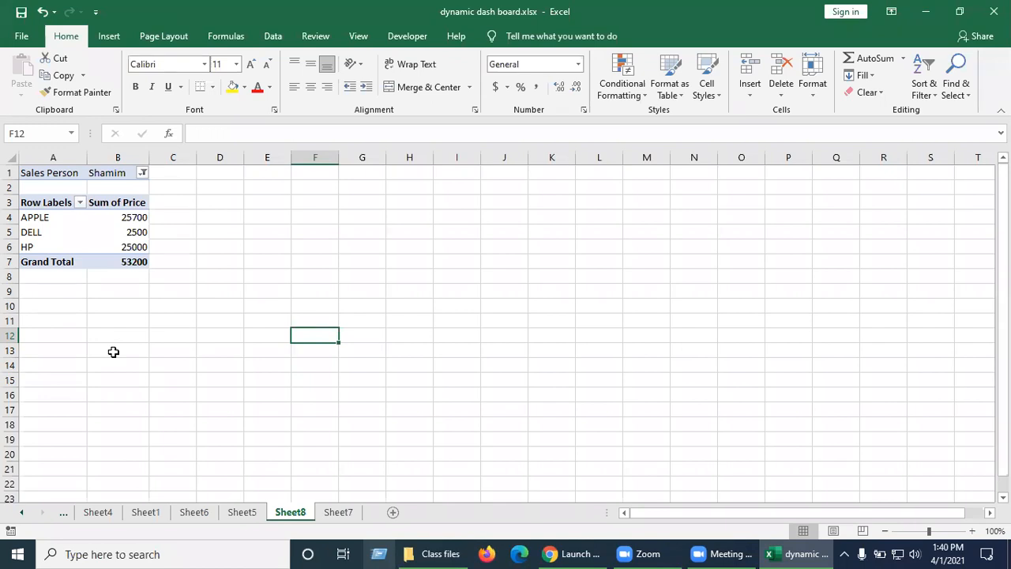
left_click(145, 353)
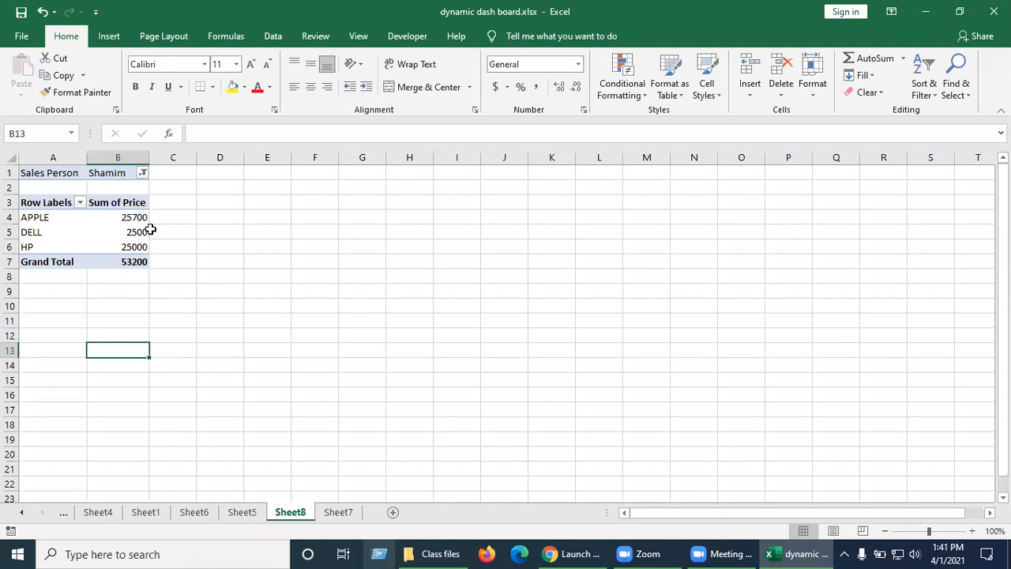
Step: Show the PivotTable's Sum of Price values as % of Column Total
mouse_move(101, 229)
left_click(134, 219)
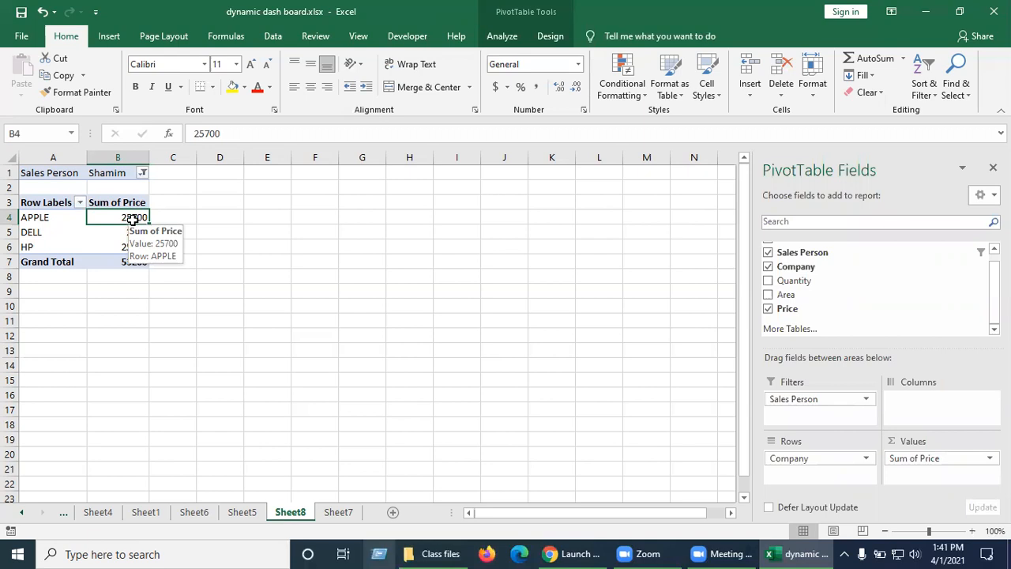
right_click(134, 221)
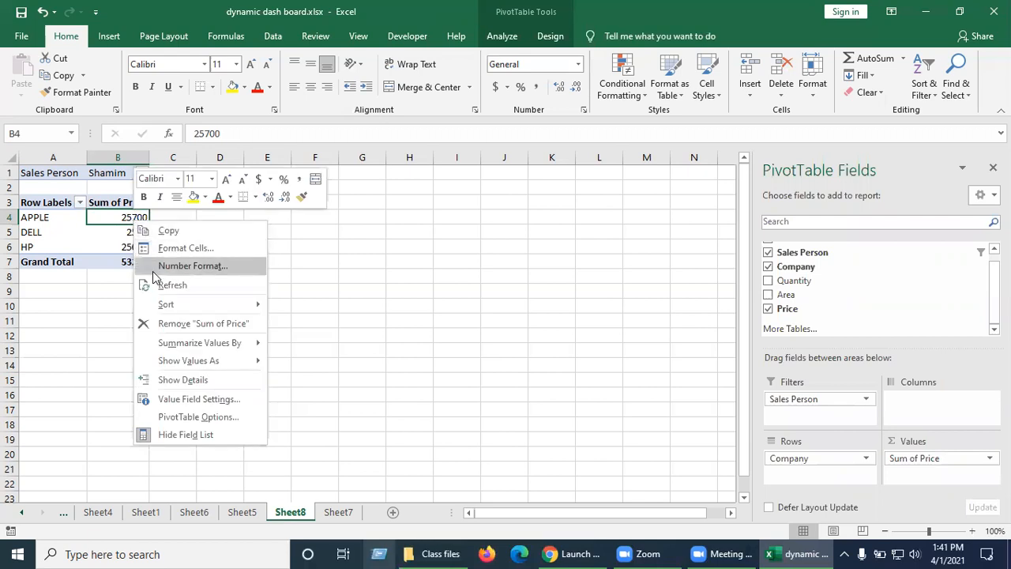
mouse_move(175, 360)
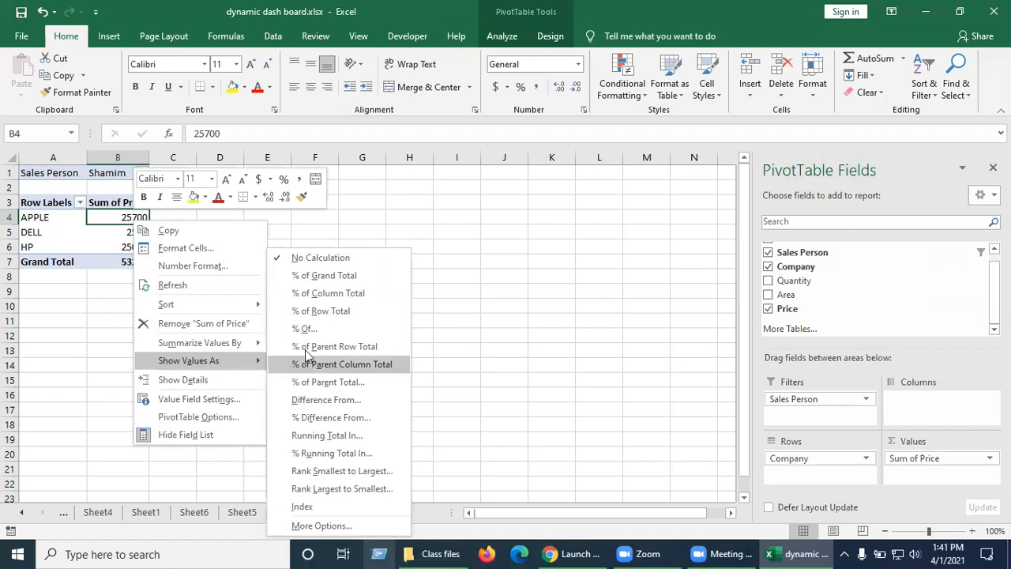
left_click(341, 296)
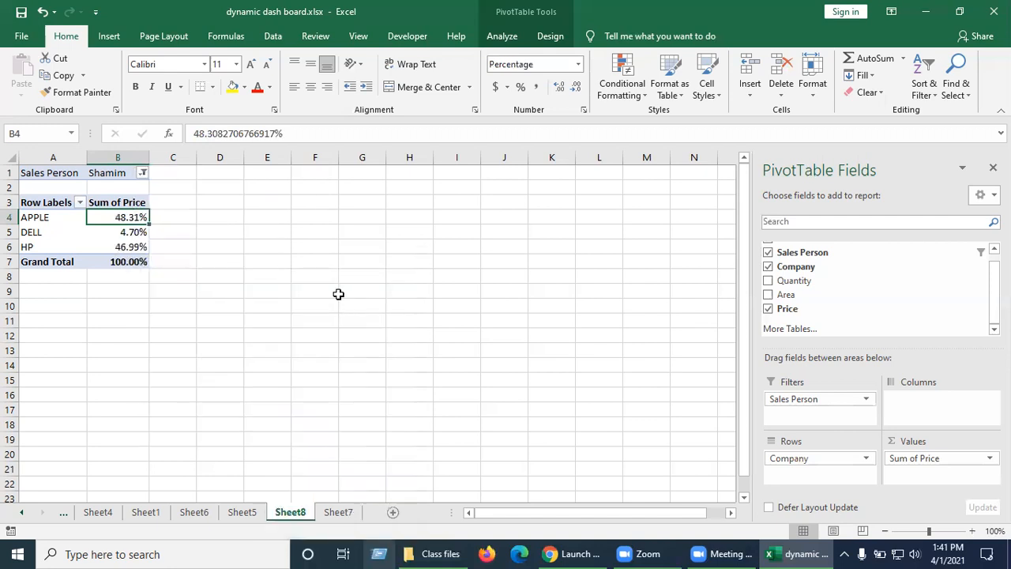
left_click(244, 287)
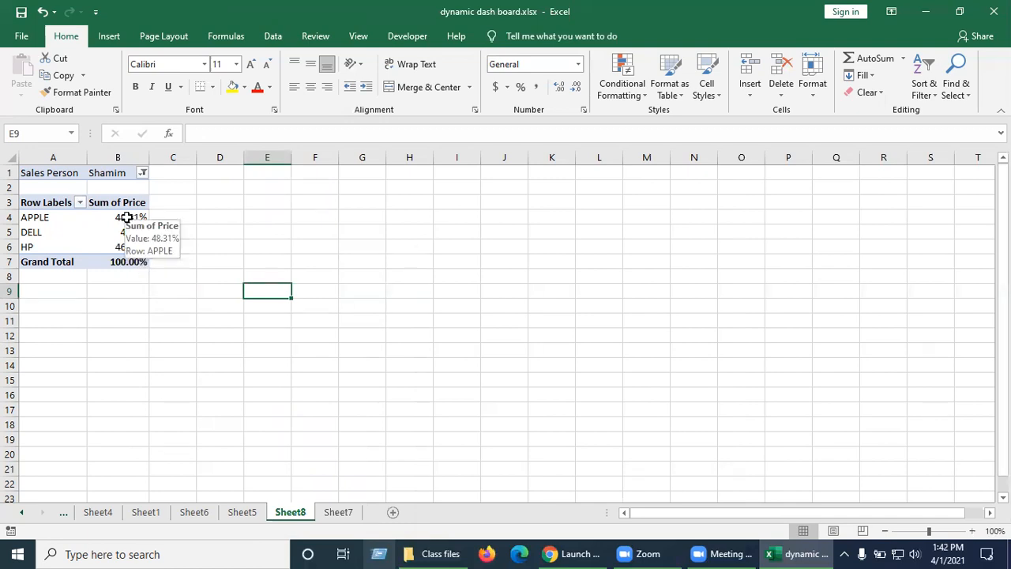
left_click(127, 217)
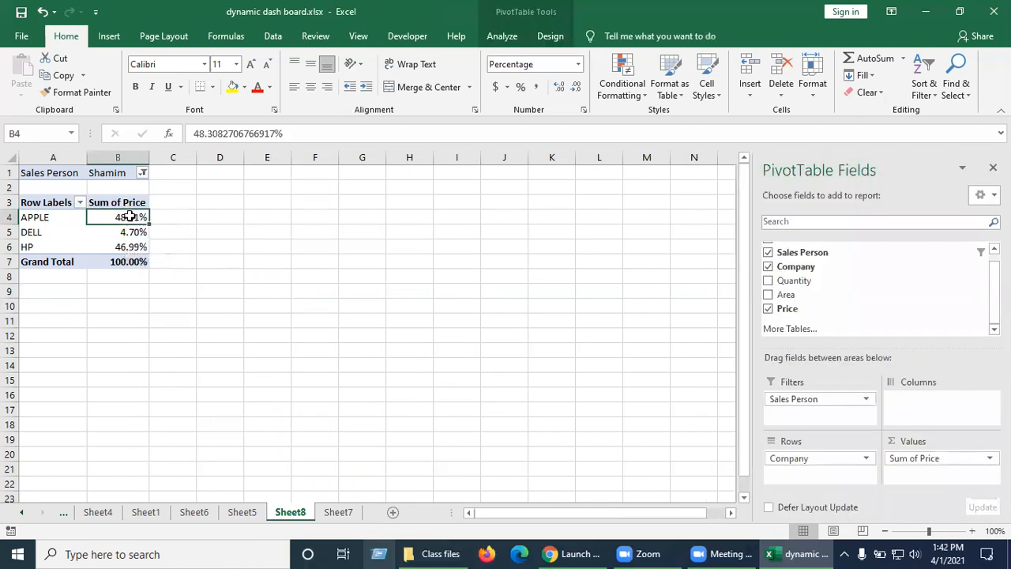
Step: Format the PivotTable's Sum of Price values as Percentage with 0 decimal places
right_click(129, 219)
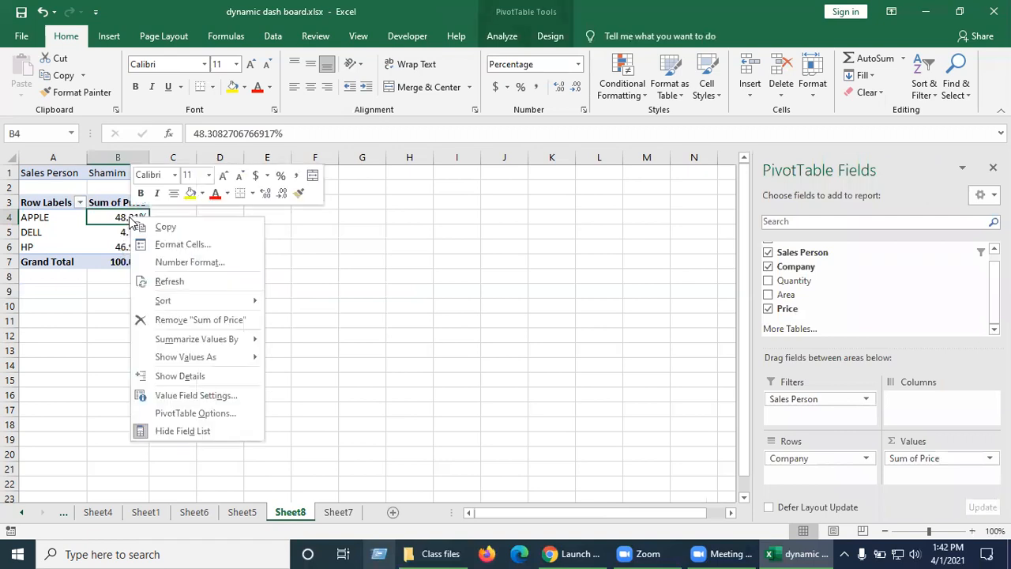
left_click(219, 264)
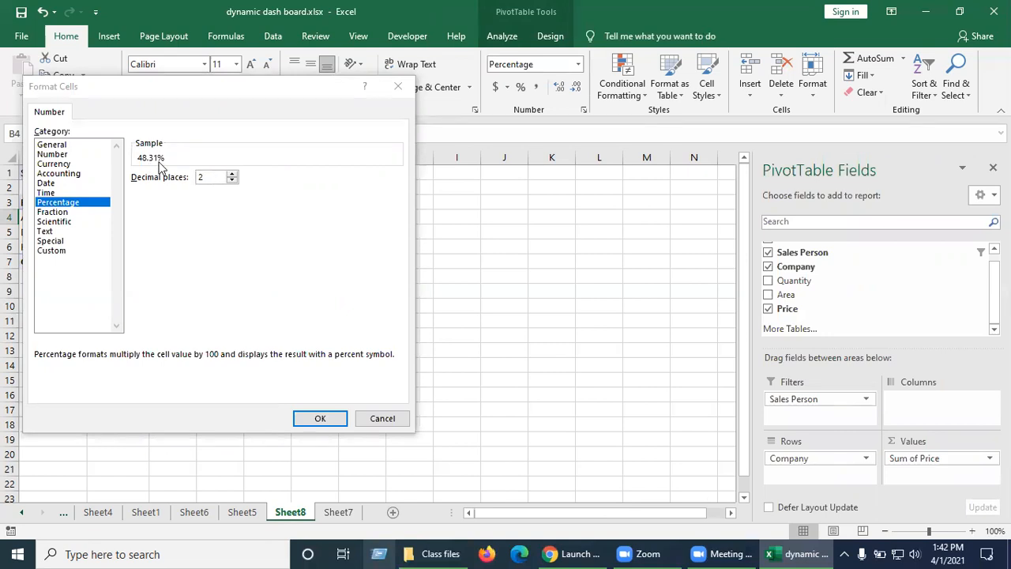
left_click(232, 181)
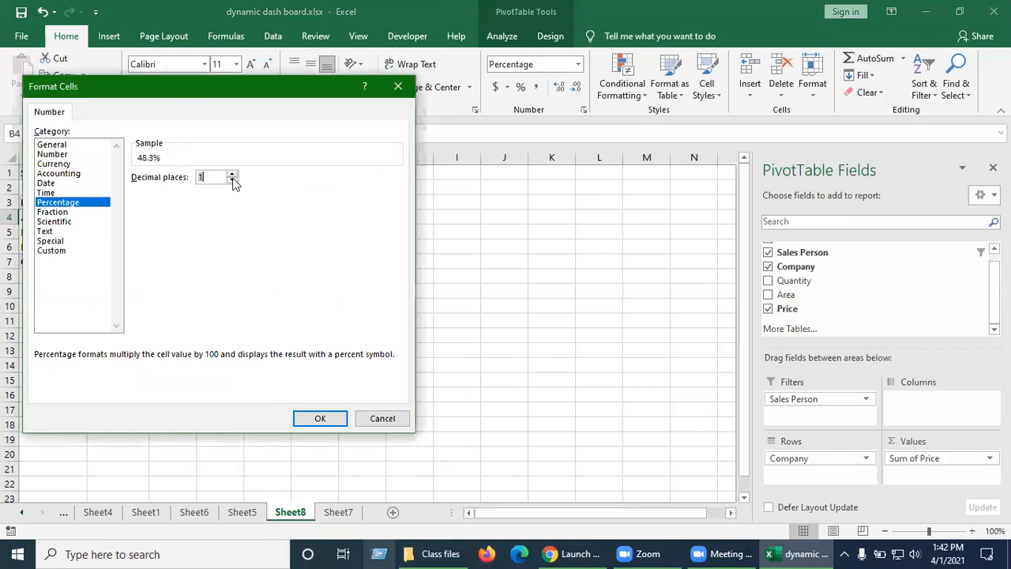
left_click(233, 180)
left_click(321, 419)
left_click(280, 319)
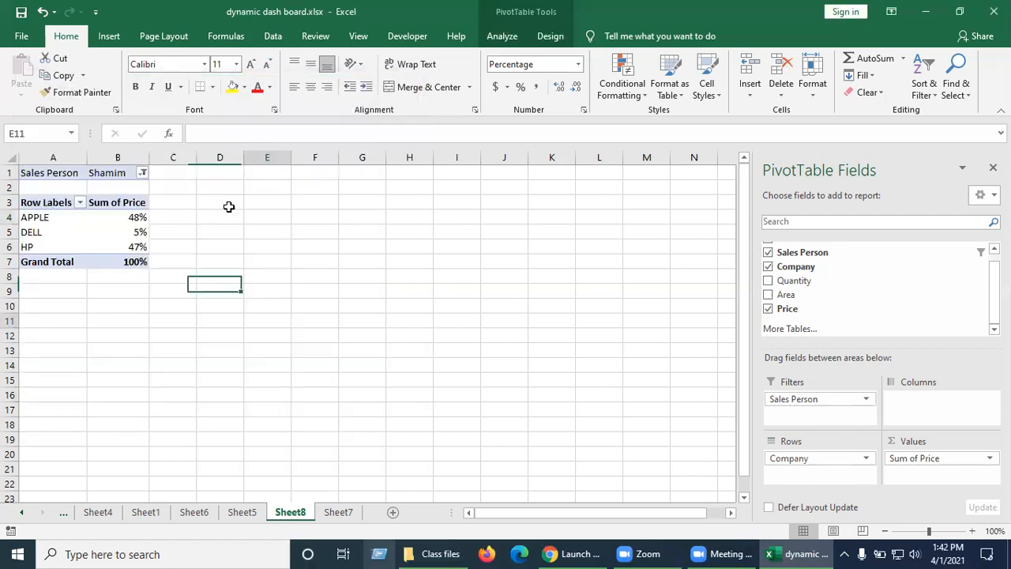
left_click(123, 226)
left_click(117, 248)
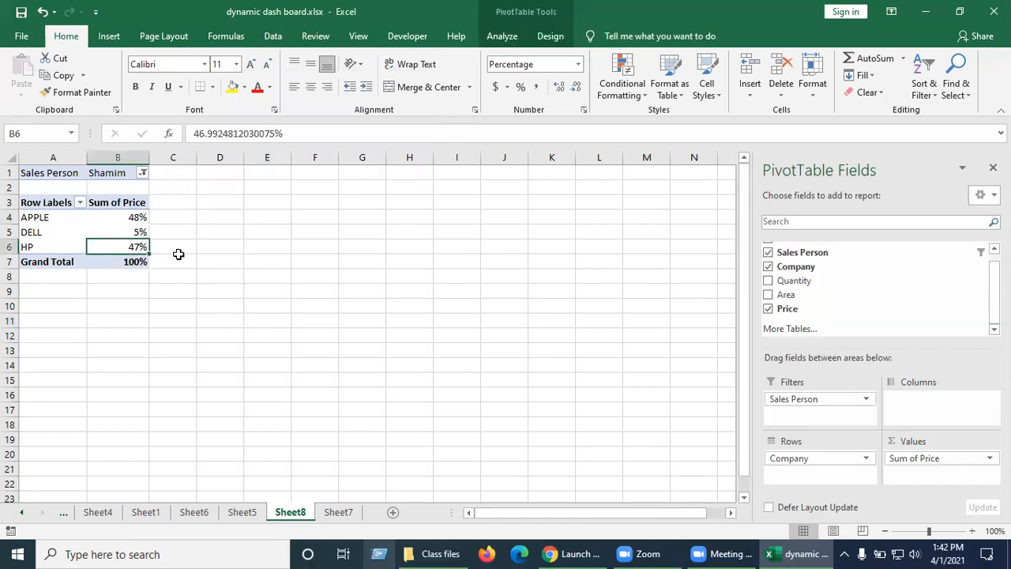
left_click(188, 250)
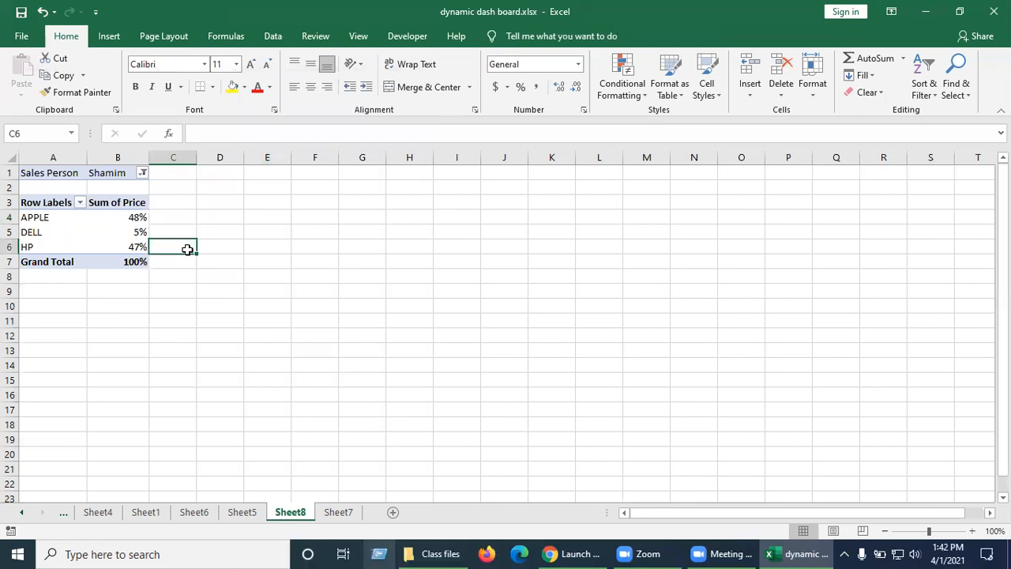
key("Up")
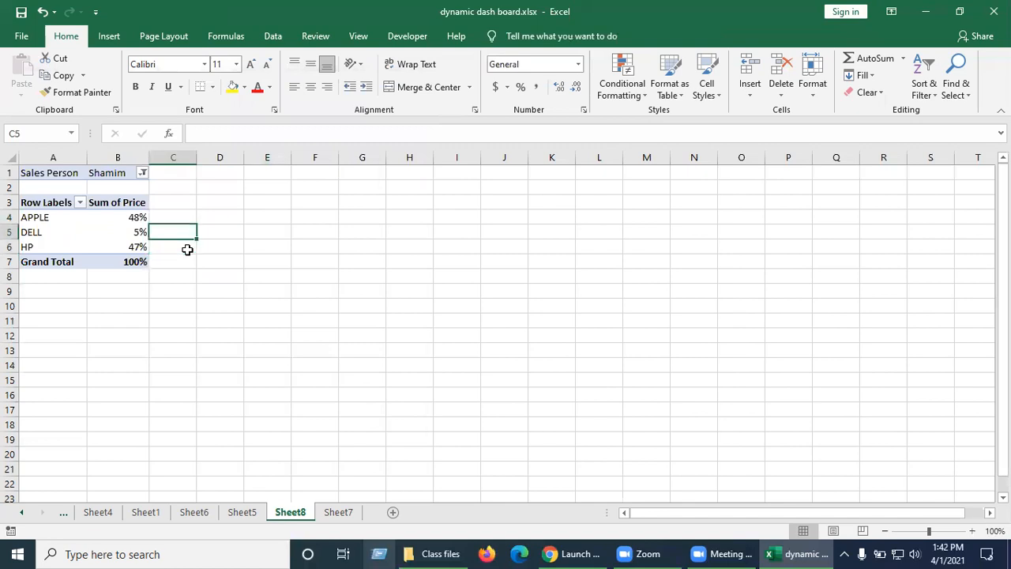
key("Up")
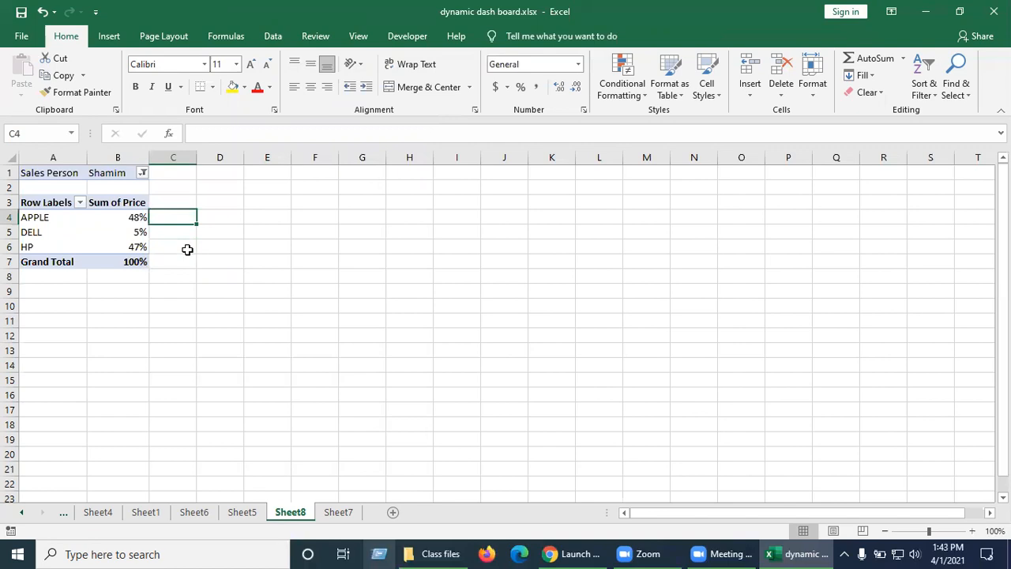
left_click(128, 218)
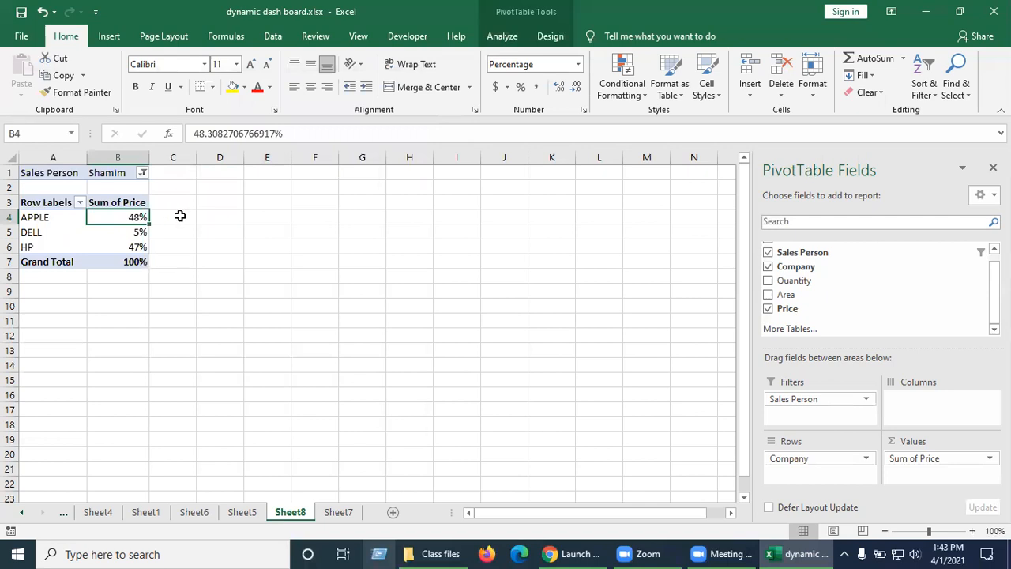
left_click(180, 216)
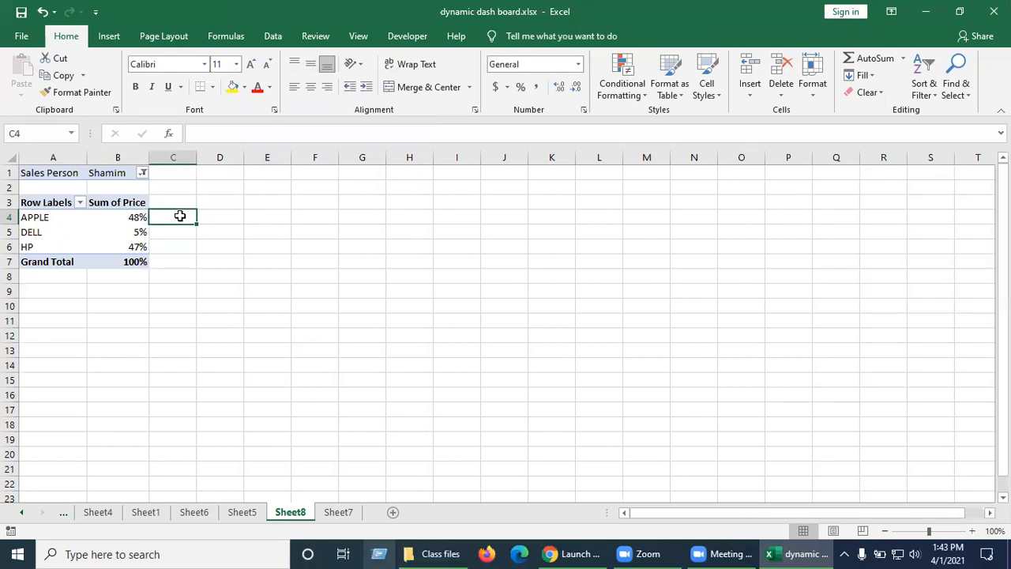
left_click(163, 230)
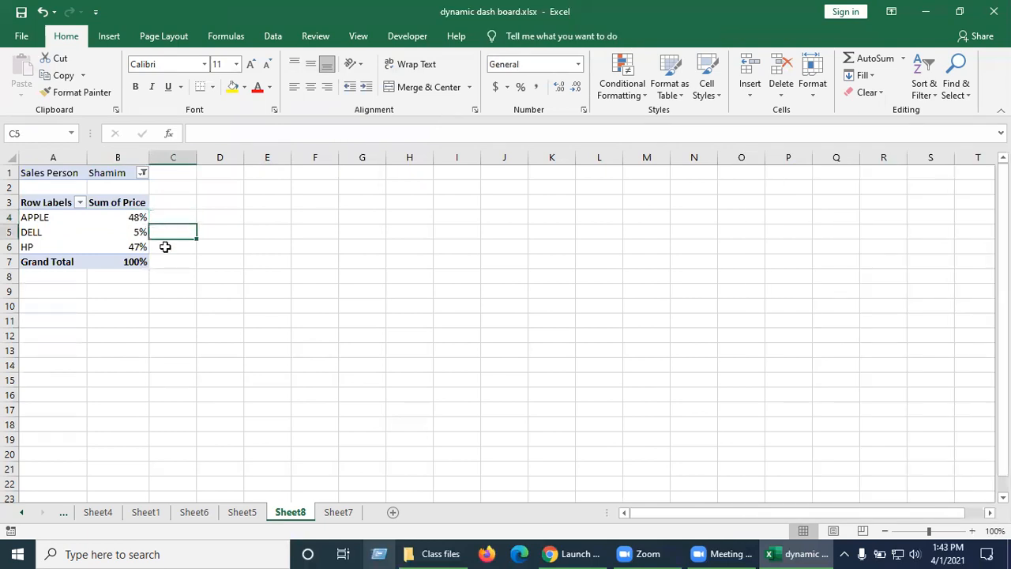
left_click(173, 246)
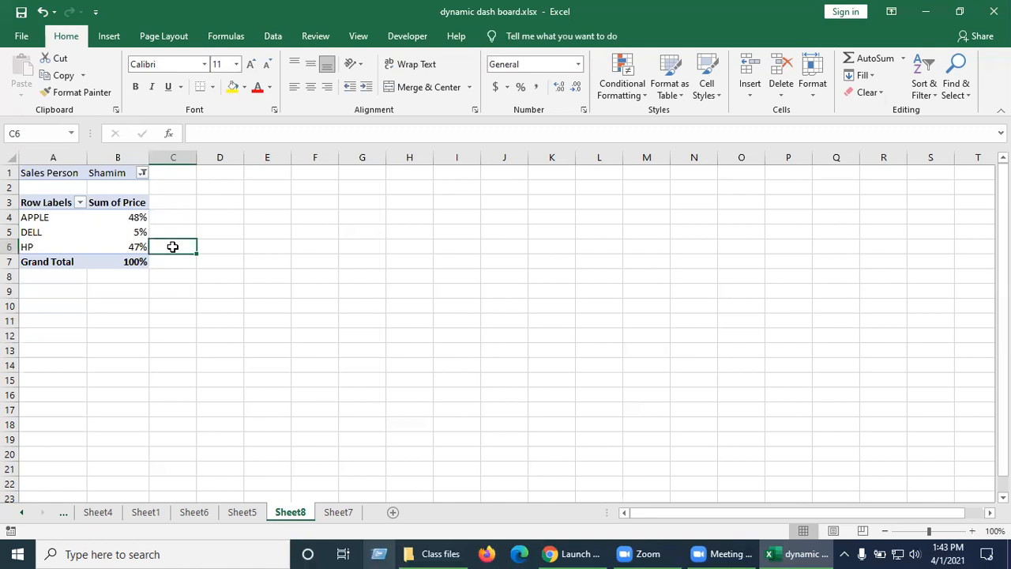
Step: Begin a formula in cell C4, beside the APPLE percentage, with =1-
left_click(180, 217)
type("=")
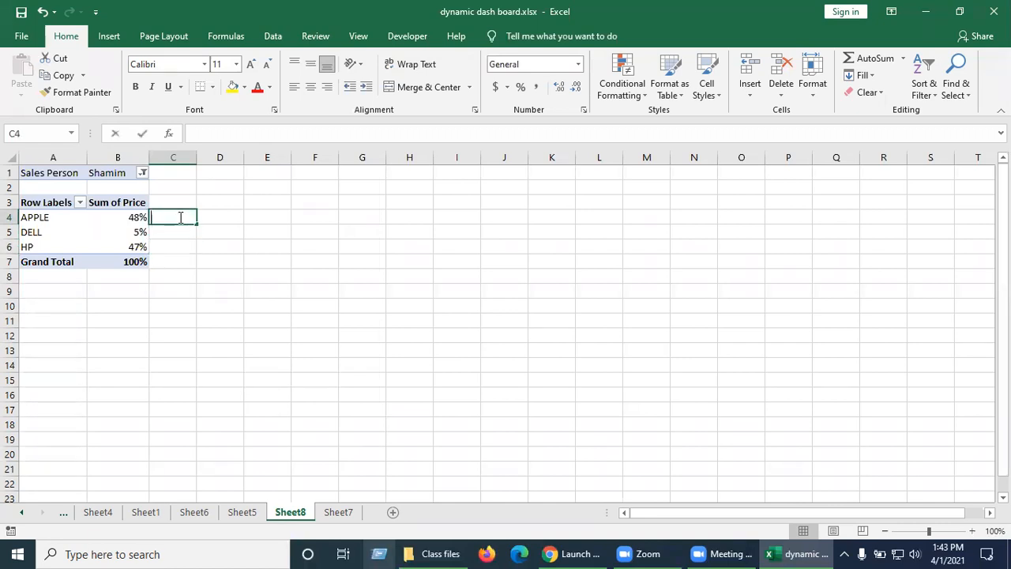
type("1-")
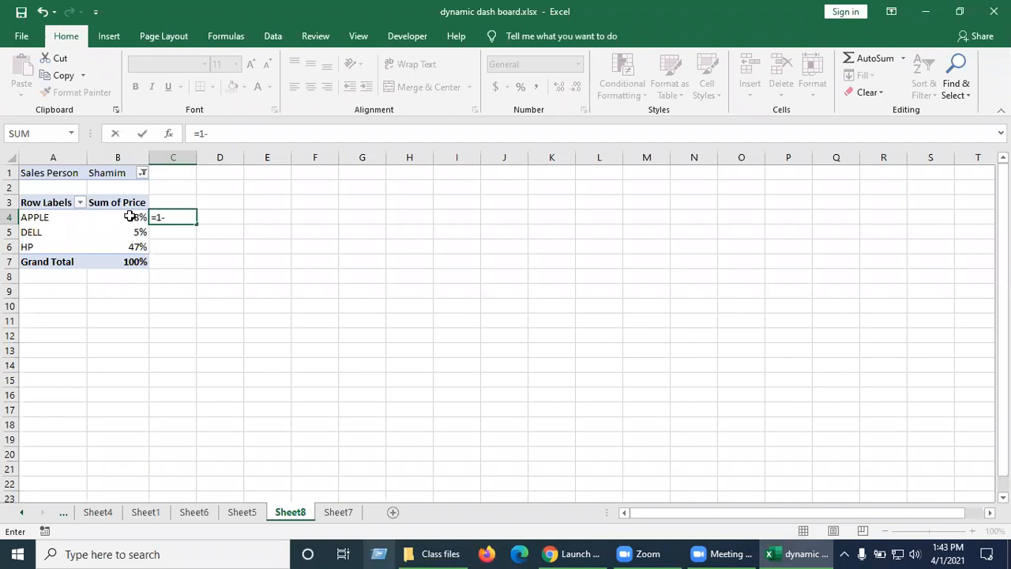
left_click(131, 217)
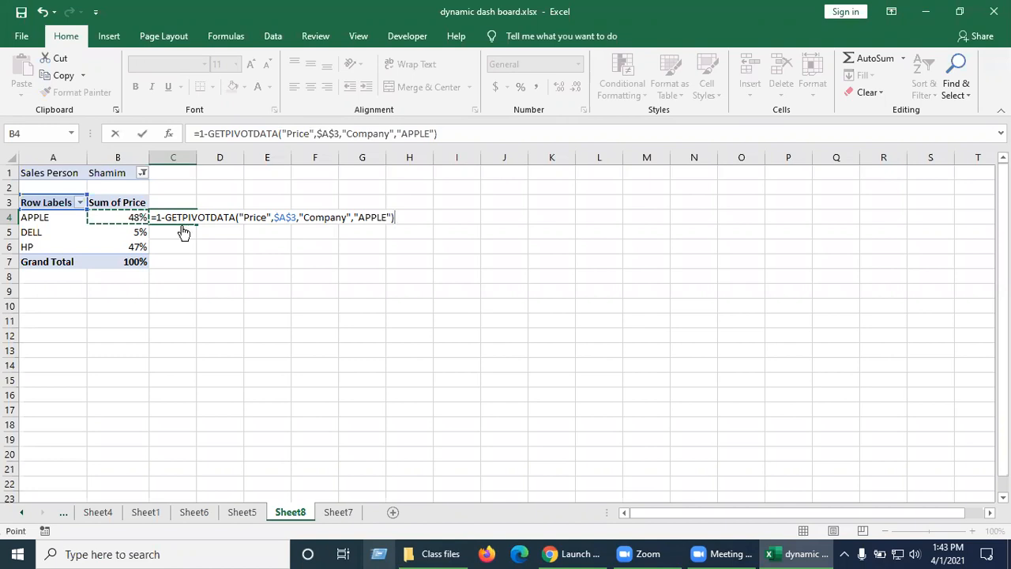
key("Return")
key("BackSpace")
key("BackSpace")
key("BackSpace")
key("BackSpace")
key("BackSpace")
key("BackSpace")
key("BackSpace")
key("BackSpace")
key("BackSpace")
key("BackSpace")
key("BackSpace")
key("BackSpace")
key("BackSpace")
key("BackSpace")
key("BackSpace")
key("BackSpace")
key("BackSpace")
key("BackSpace")
key("BackSpace")
key("BackSpace")
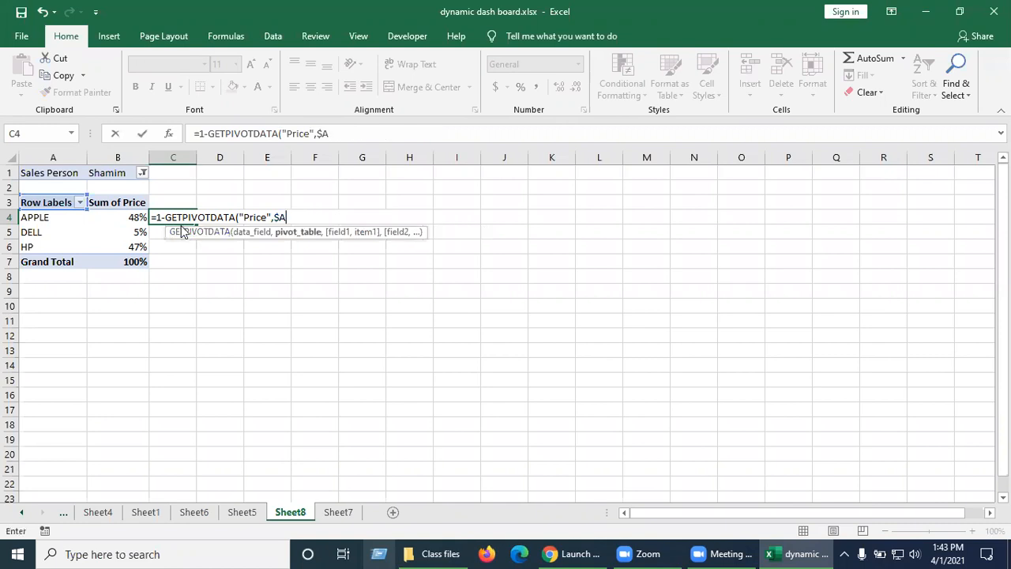
key("BackSpace")
key("BackSpace")
key("BackSpace")
key("BackSpace")
key("BackSpace")
key("BackSpace")
key("BackSpace")
key("BackSpace")
key("BackSpace")
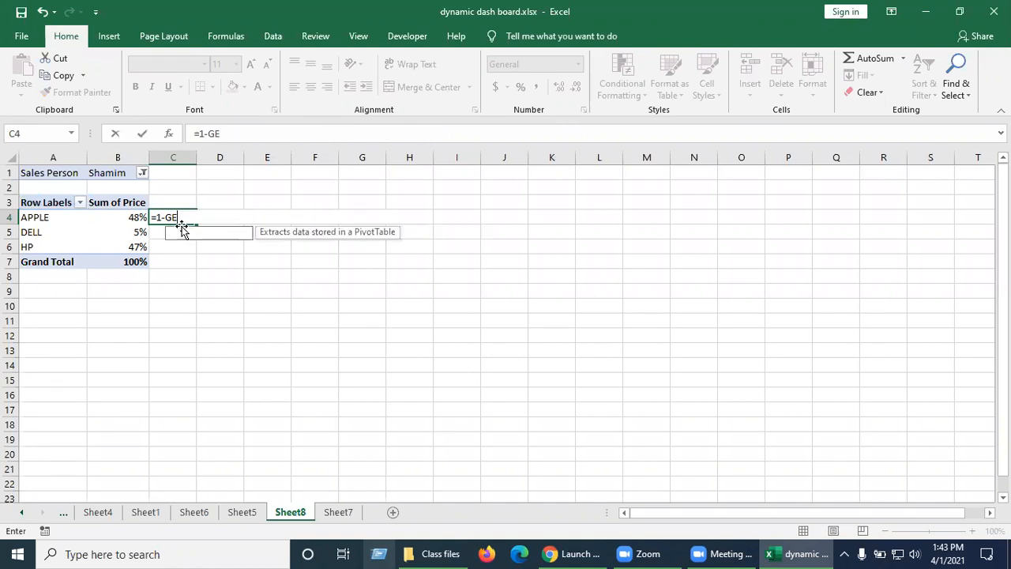
key("BackSpace")
key("BackSpace")
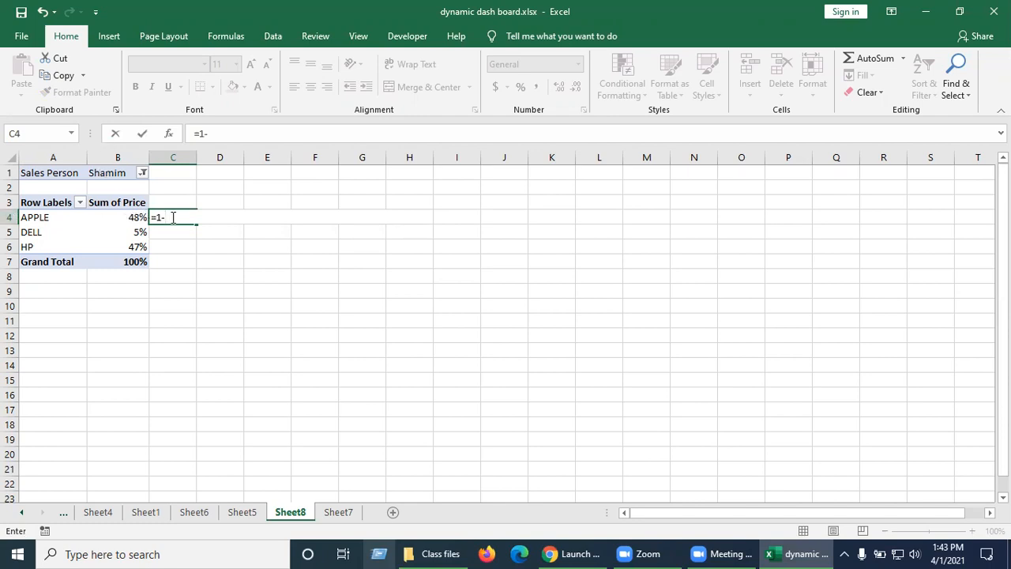
Step: Complete the C4 formula as =1-B4 and fill it down through C6 for DELL and HP
type("b4")
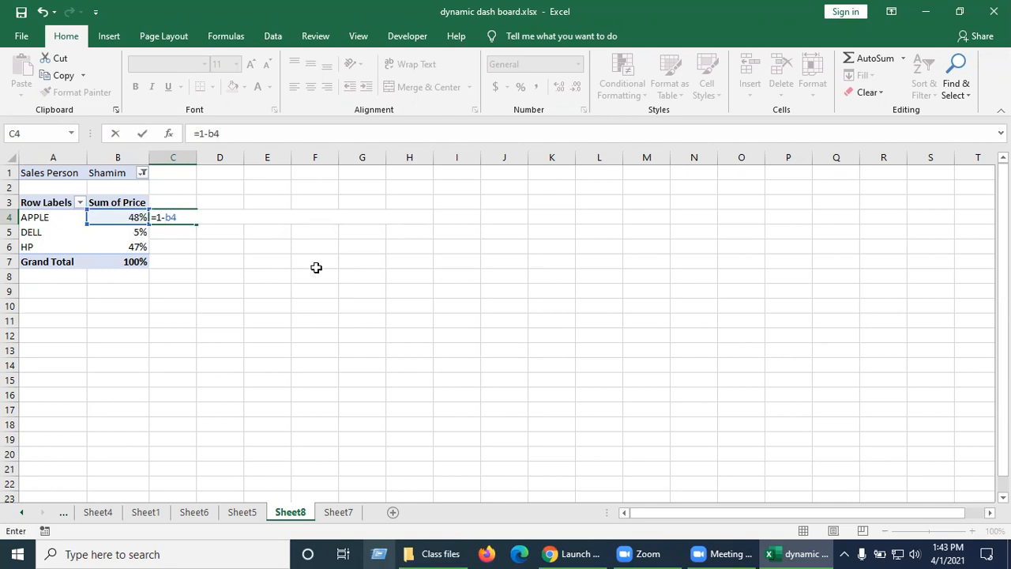
key("Return")
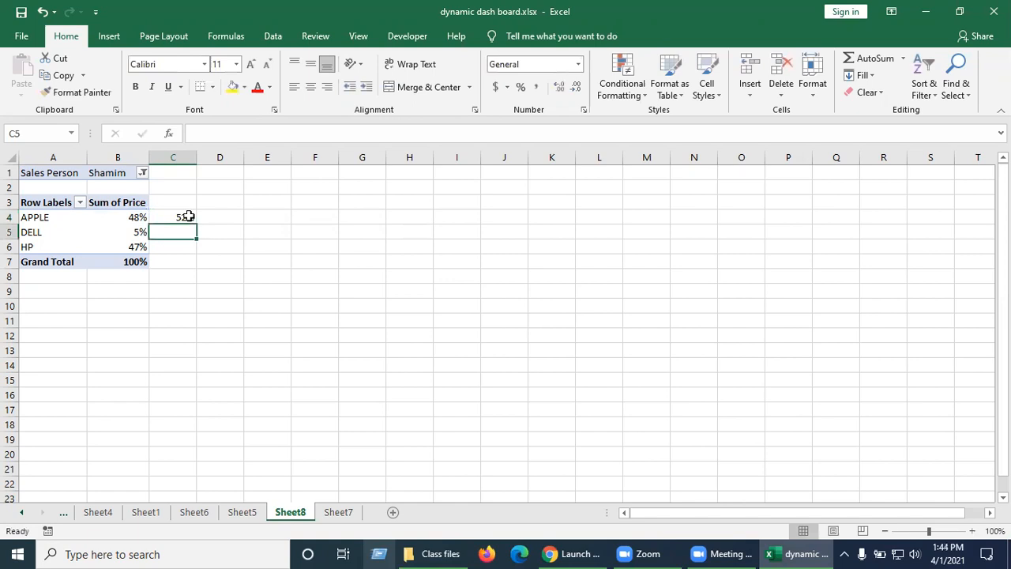
left_click(196, 223)
left_click_drag(196, 239, 217, 251)
left_click(216, 250)
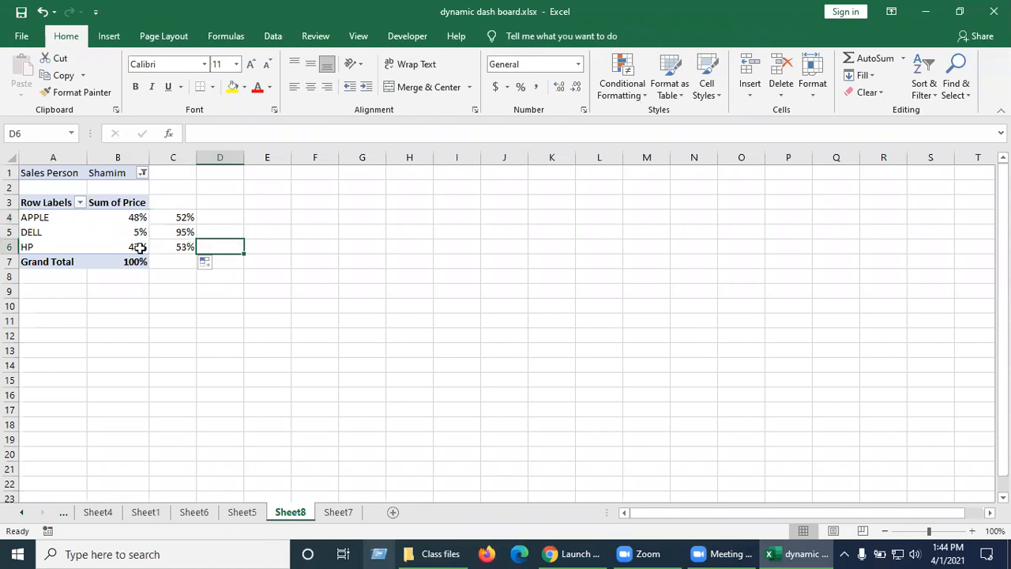
key("Left")
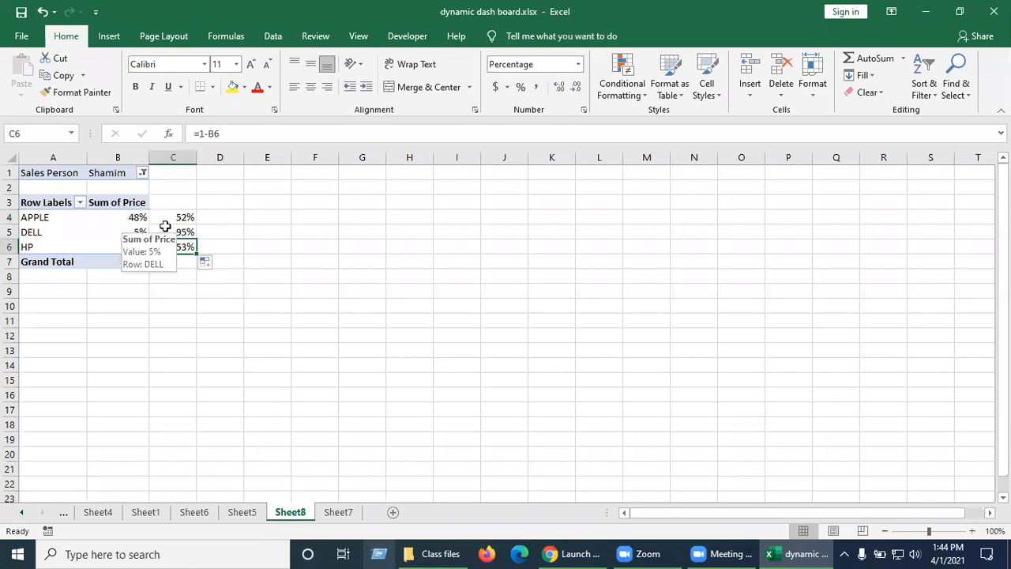
left_click(250, 246)
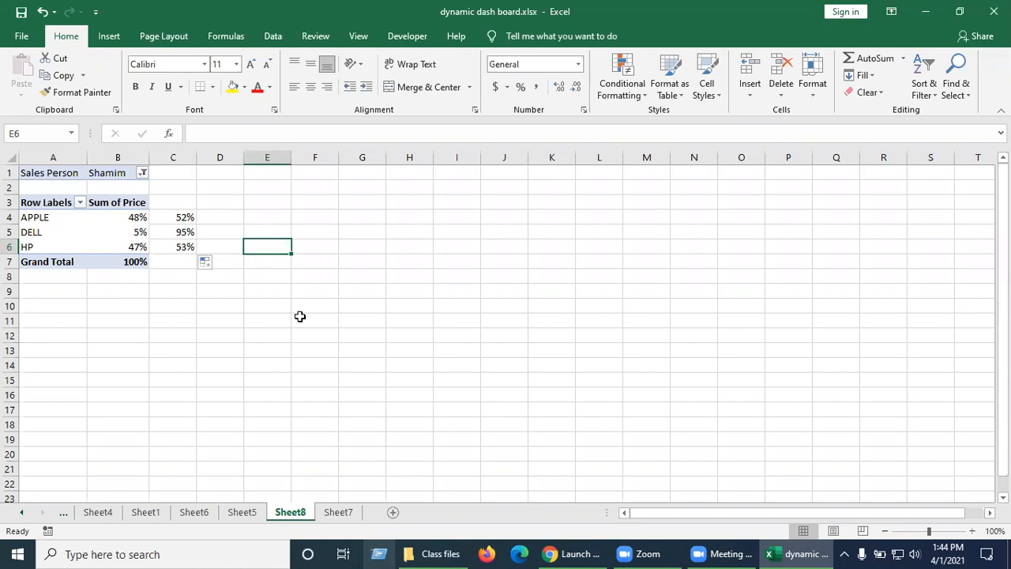
left_click(316, 233)
left_click(305, 320)
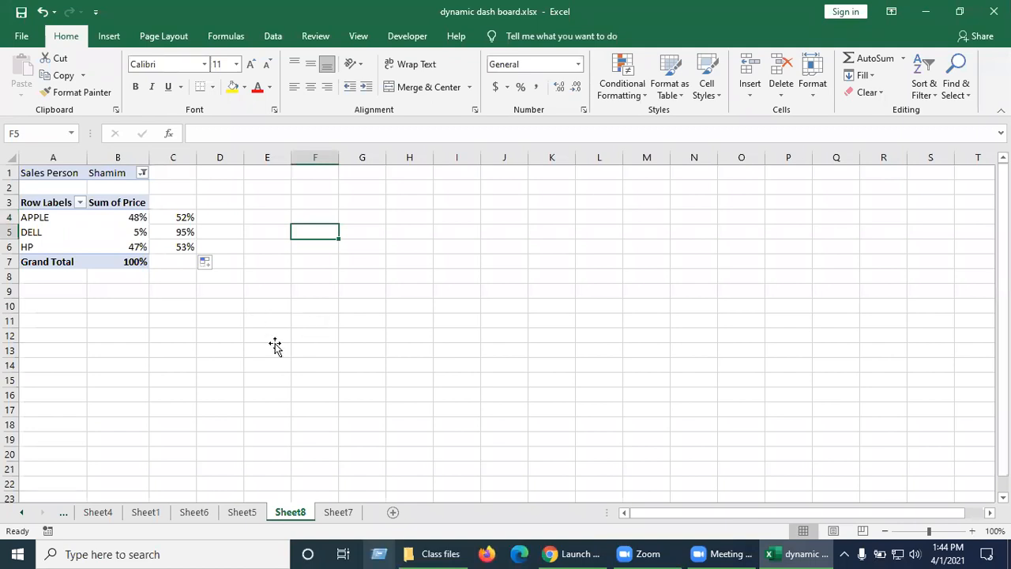
left_click(273, 348)
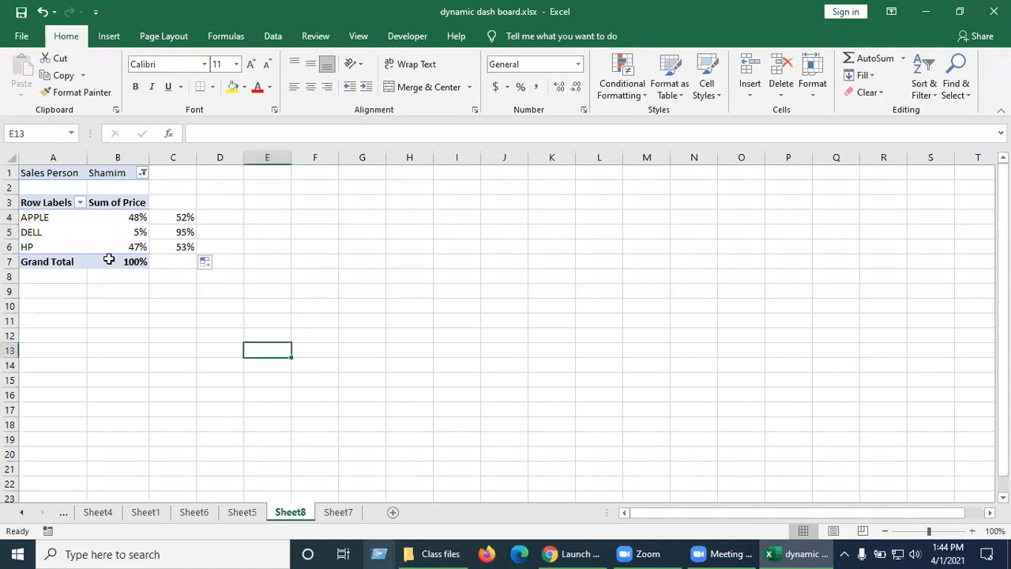
left_click(26, 216)
left_click(23, 232)
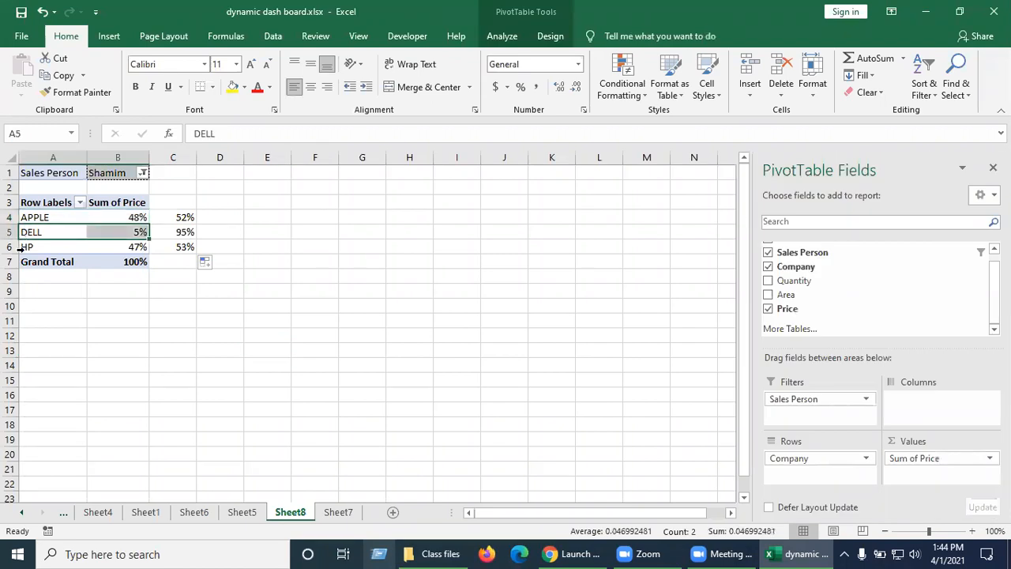
left_click(21, 247)
left_click(203, 346)
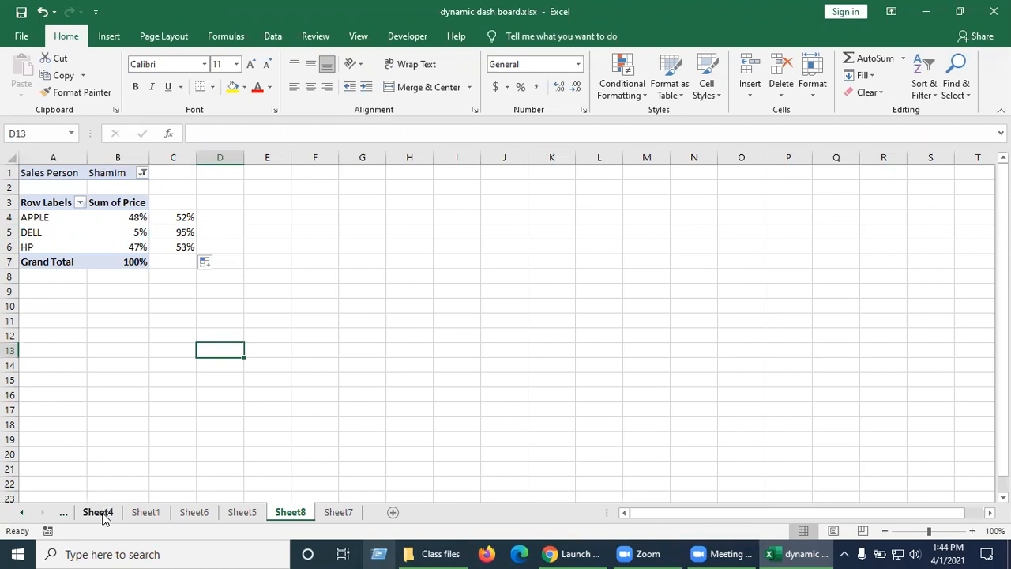
left_click(297, 243)
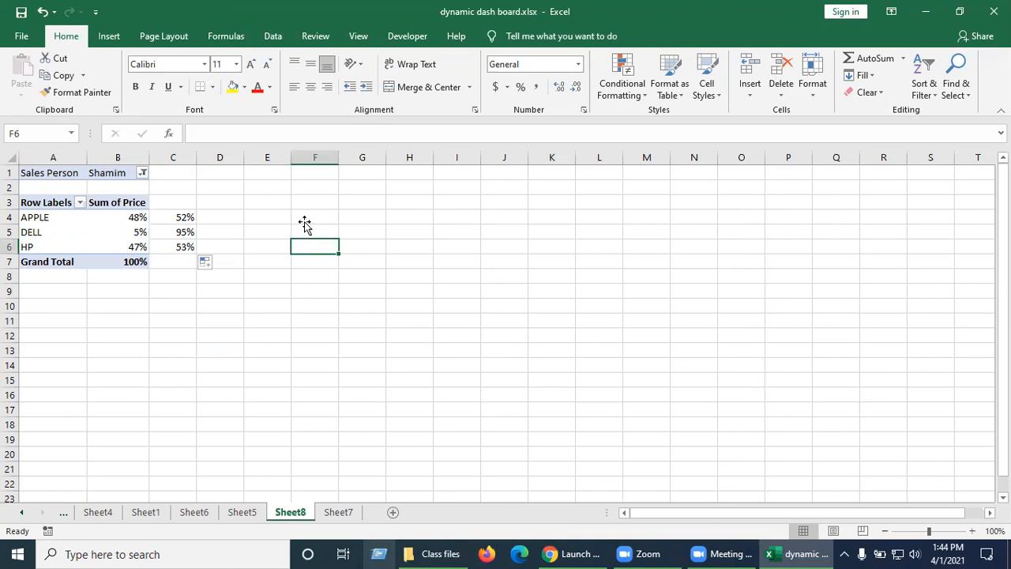
Step: Insert a blank Doughnut chart and position it beside the PivotTable, over about E3 to L17
left_click(305, 221)
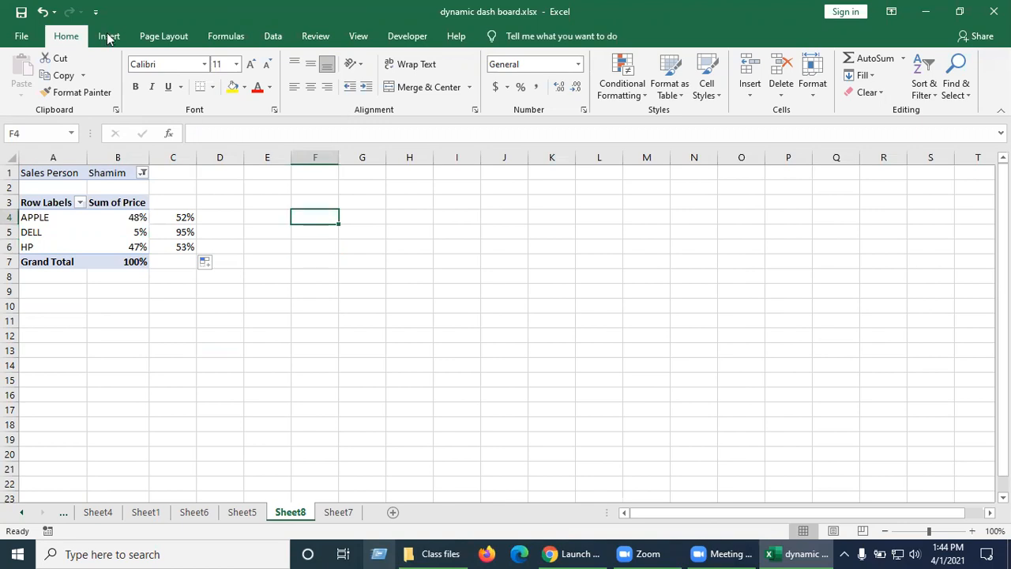
left_click(109, 36)
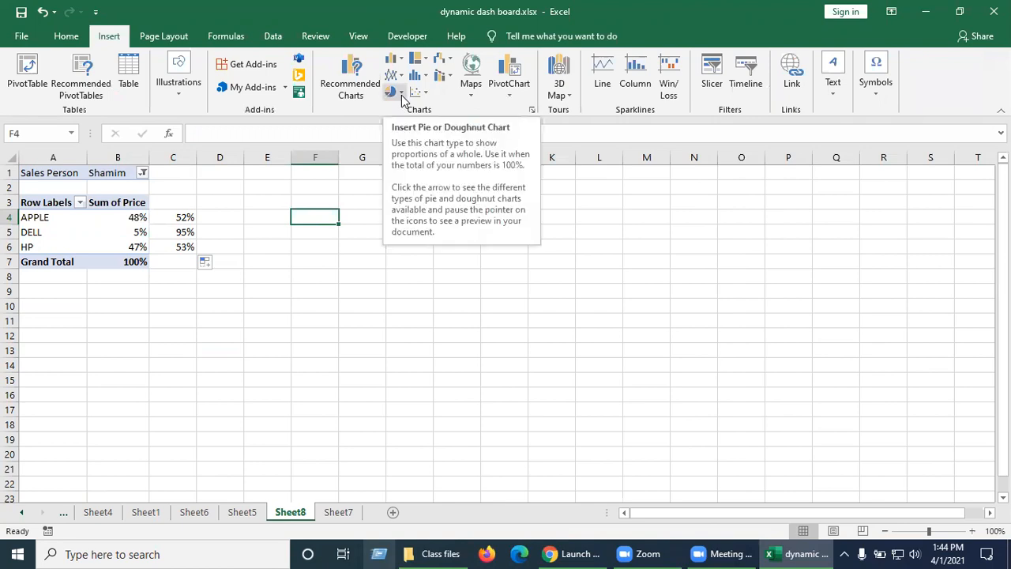
left_click(402, 94)
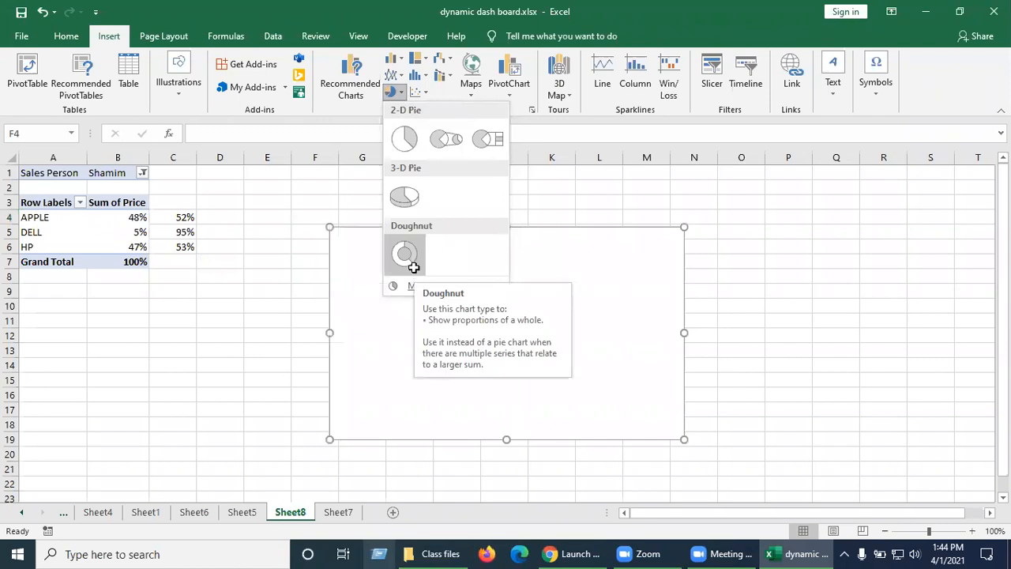
left_click(413, 267)
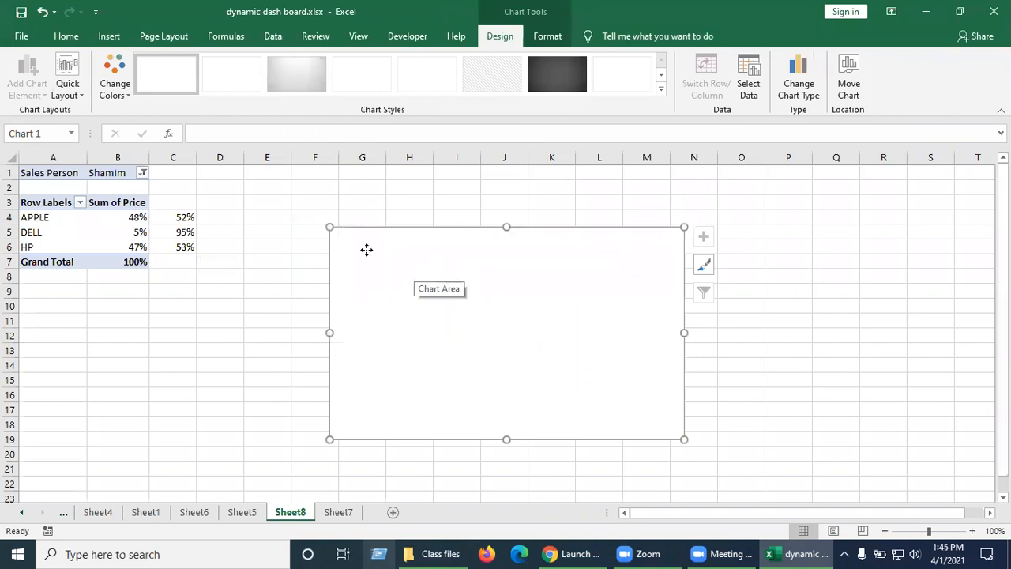
left_click_drag(367, 249, 363, 246)
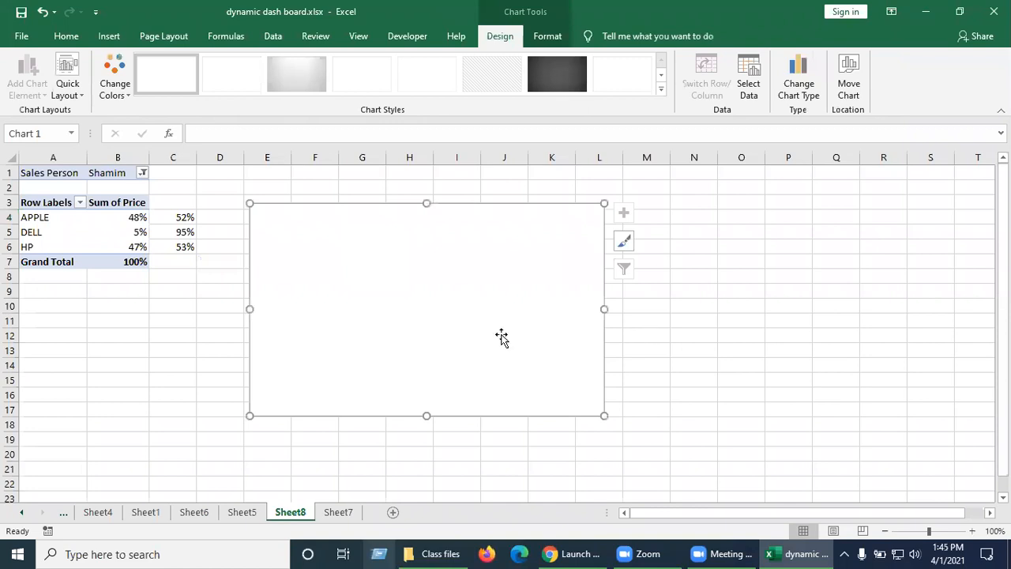
left_click(646, 335)
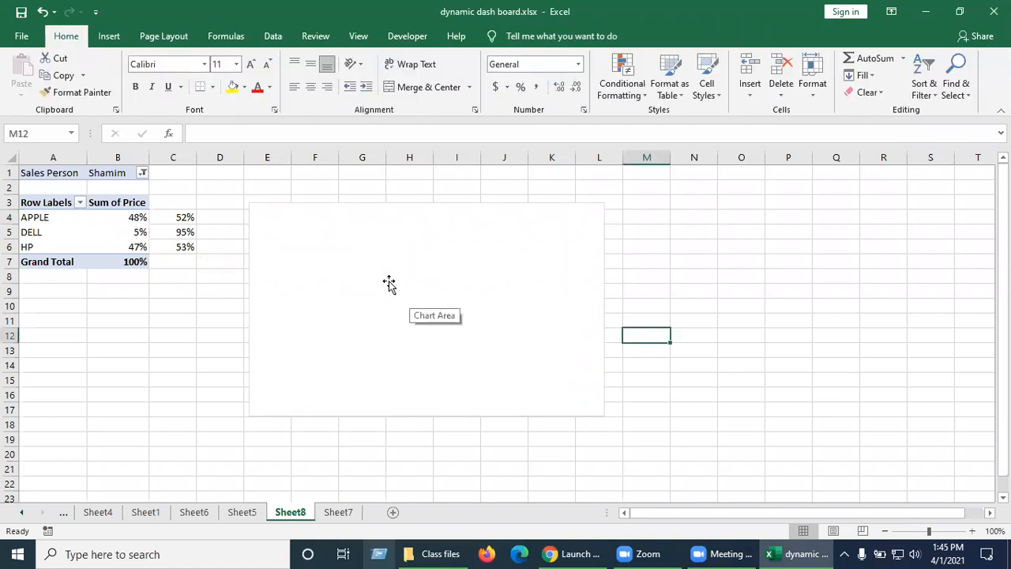
left_click(389, 282)
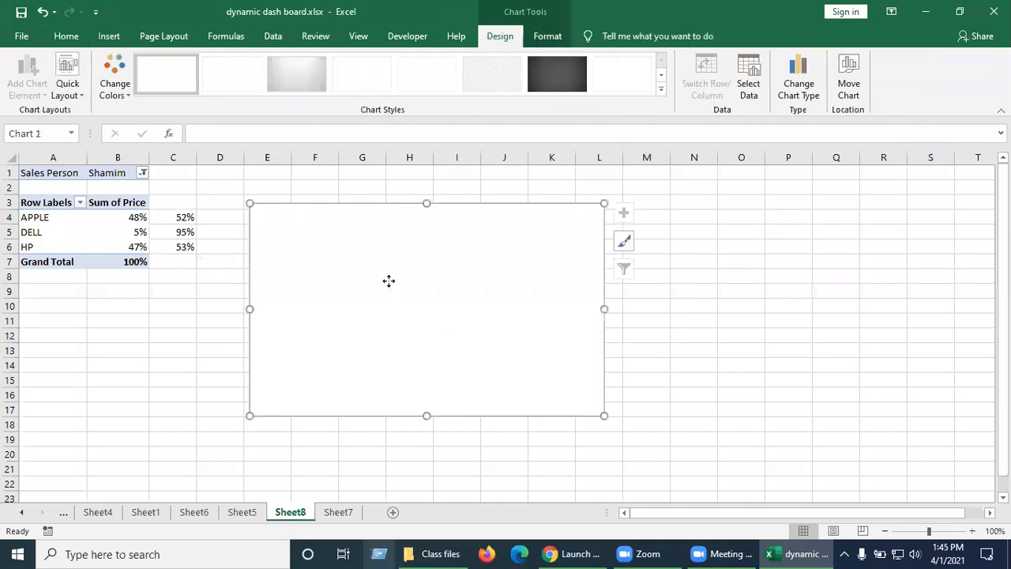
Step: Start a new data series for the blank doughnut chart, leaving its name empty, and clear the default series values
right_click(387, 287)
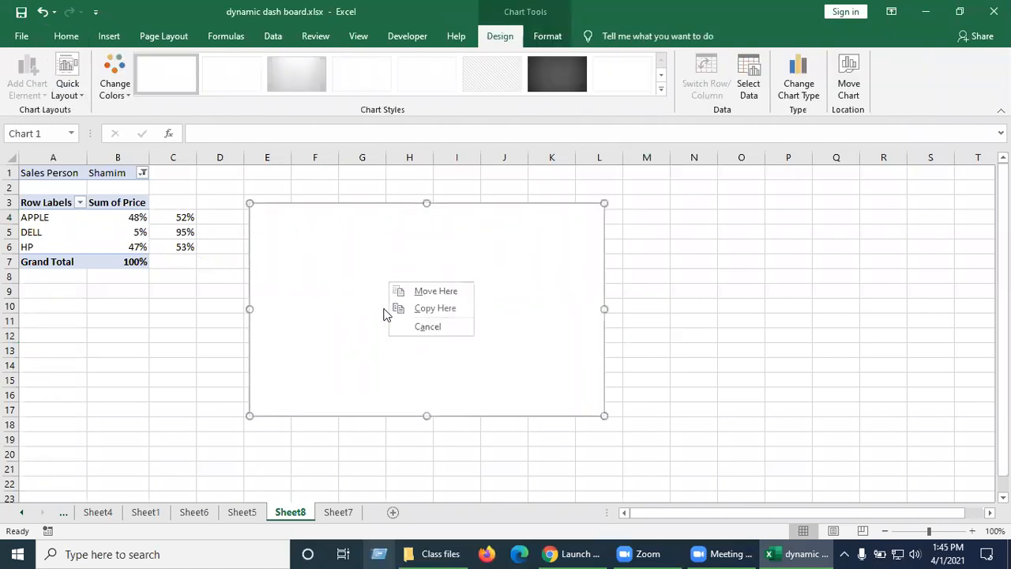
left_click(382, 309)
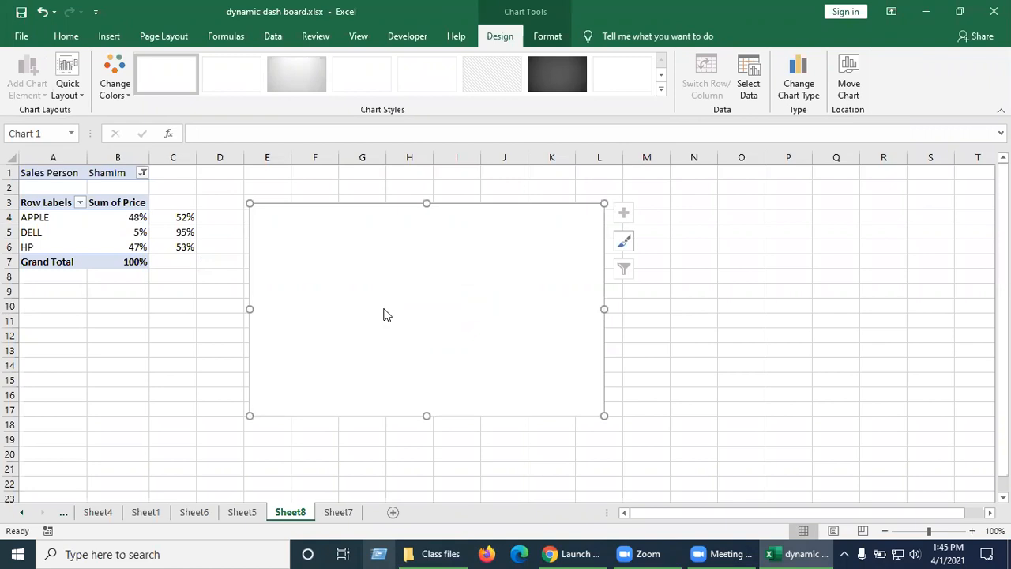
right_click(384, 313)
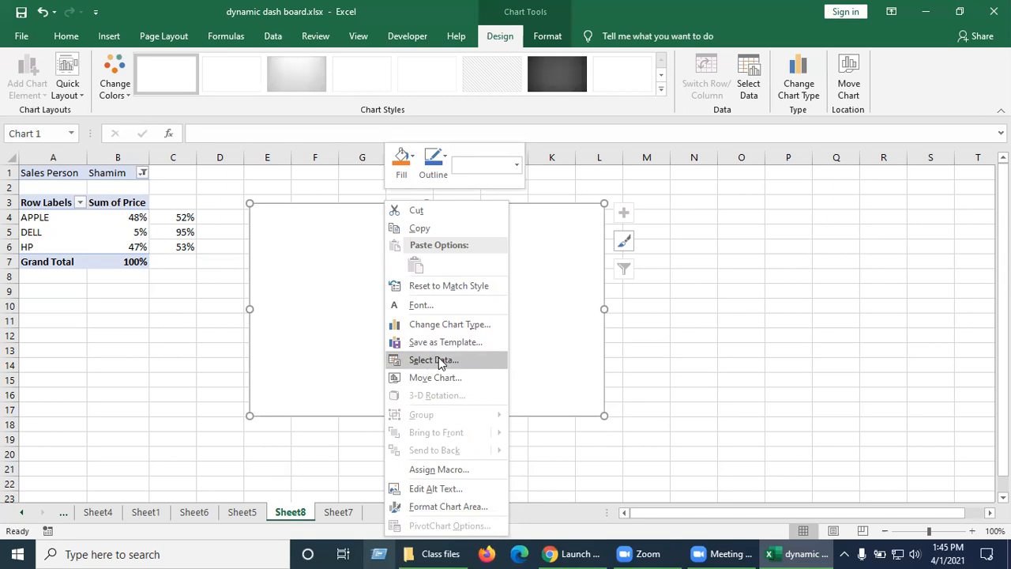
left_click(440, 361)
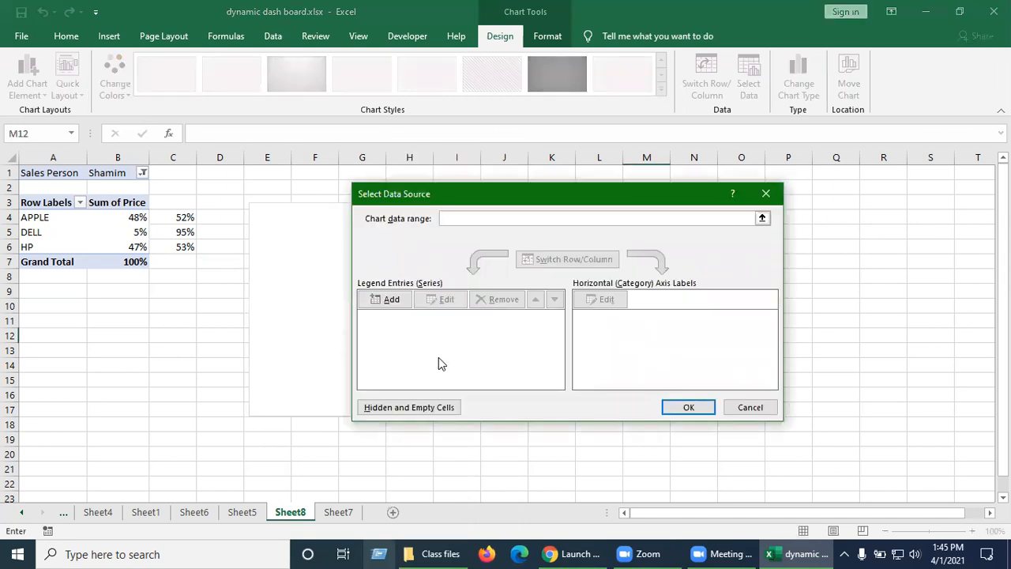
left_click(385, 304)
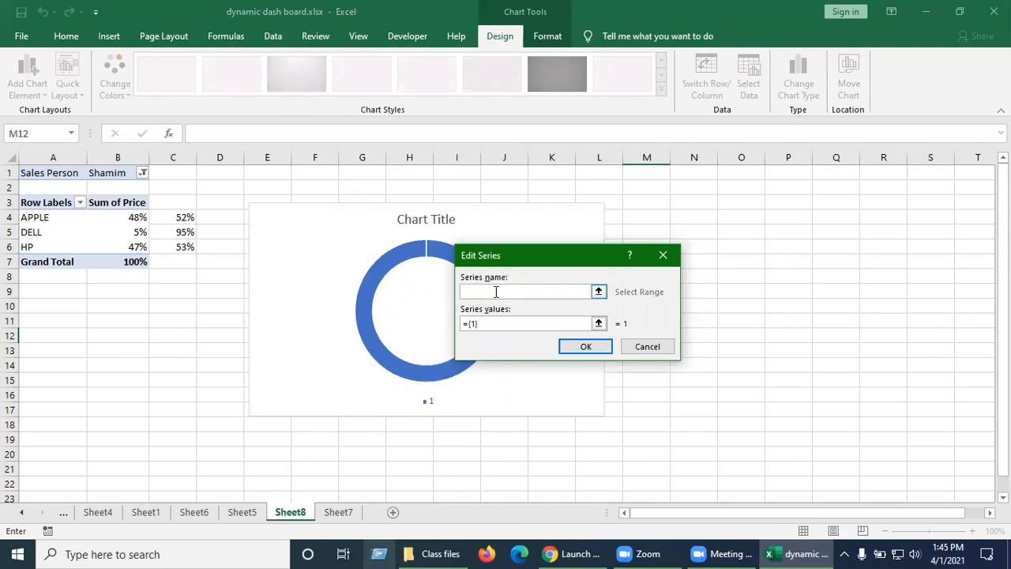
left_click(481, 324)
key("BackSpace")
key("BackSpace")
key("BackSpace")
key("BackSpace")
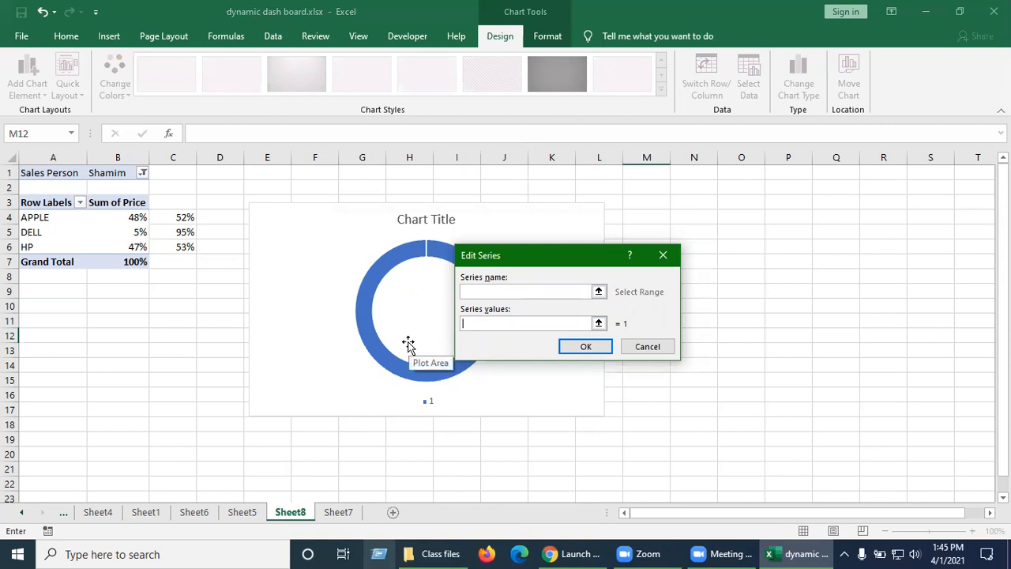
Step: Enter 1,1,1,1,1, as the series values and remove the stray Sheet8 cell reference after them
type("1,1,1,")
type("1,")
key("shift+Home")
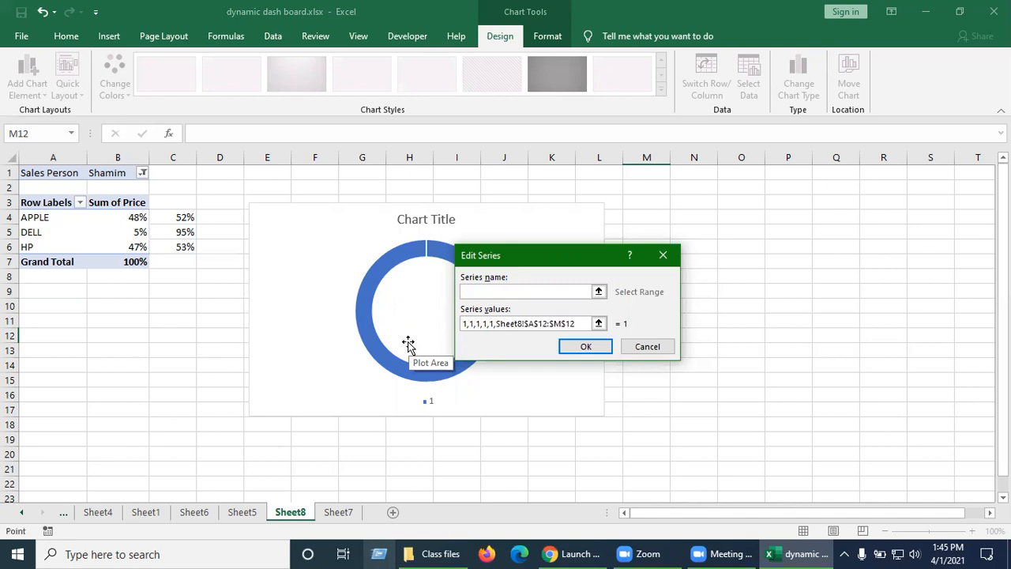
key("BackSpace")
key("BackSpace")
key("BackSpace")
key("BackSpace")
key("BackSpace")
key("BackSpace")
key("BackSpace")
key("BackSpace")
key("BackSpace")
key("BackSpace")
key("BackSpace")
key("BackSpace")
key("BackSpace")
key("BackSpace")
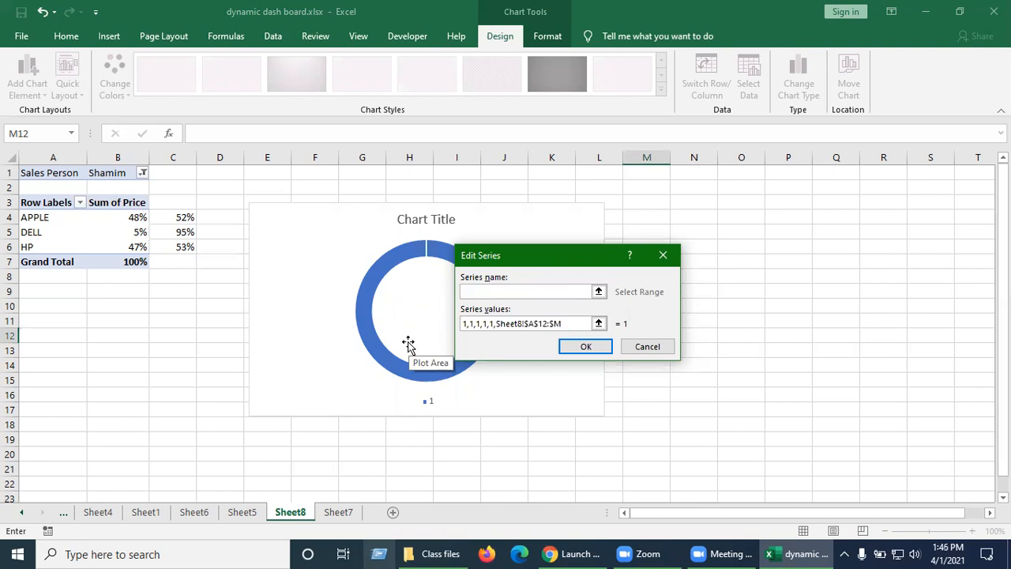
key("BackSpace")
key("BackSpace")
key("BackSpace")
key("BackSpace")
Step: Repeat the 1,1,1,1,1, sequence to give the series twenty values of 1, and apply the data source
left_click_drag(497, 323, 462, 323)
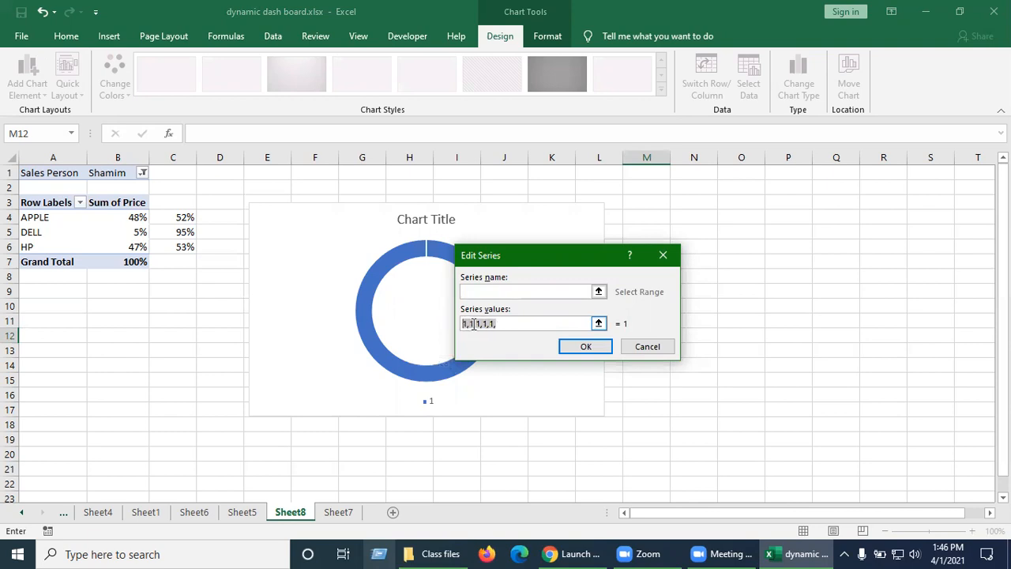
left_click(500, 324)
key("ctrl+v")
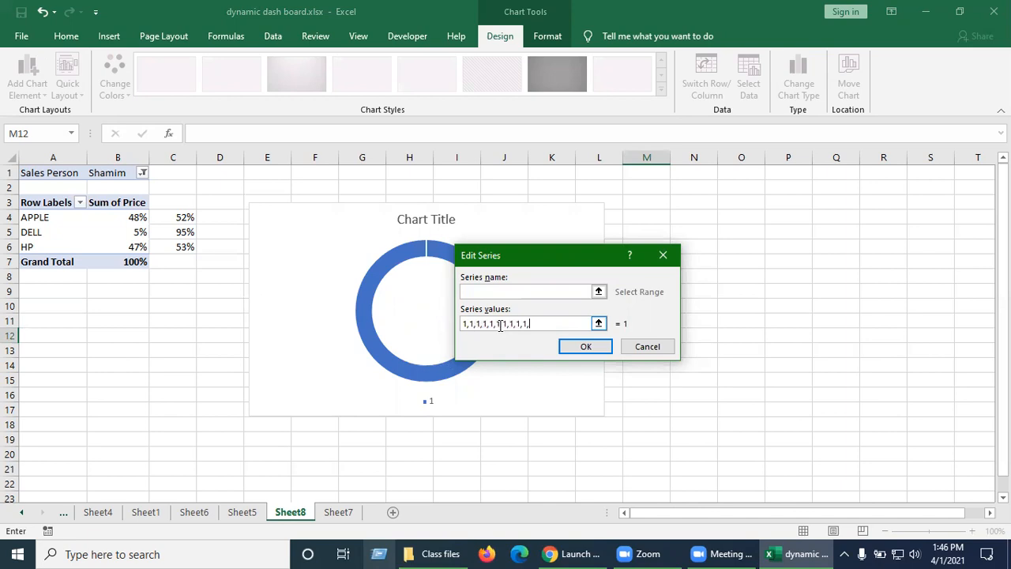
key("ctrl+v")
key("ctrl+v")
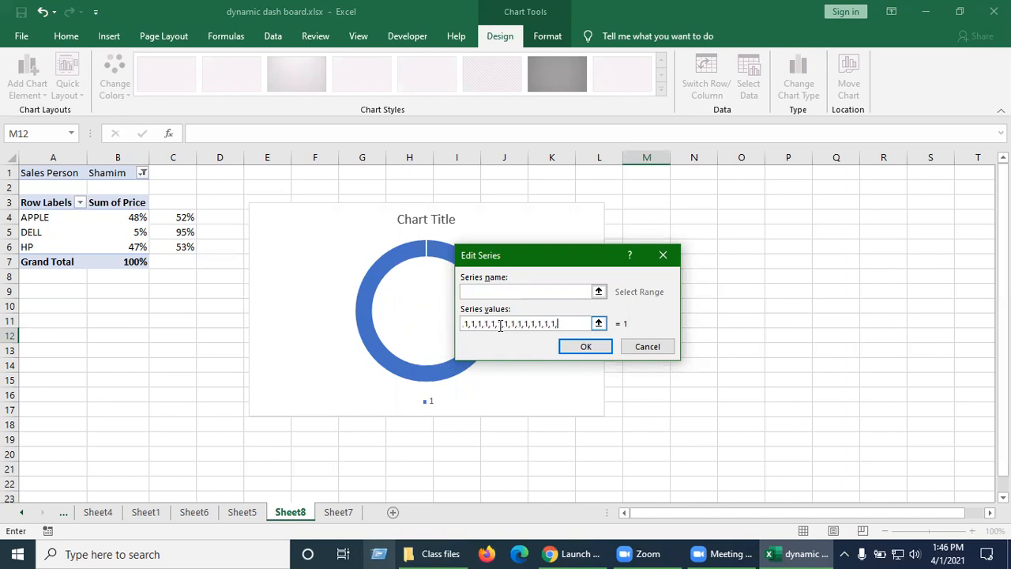
left_click(582, 348)
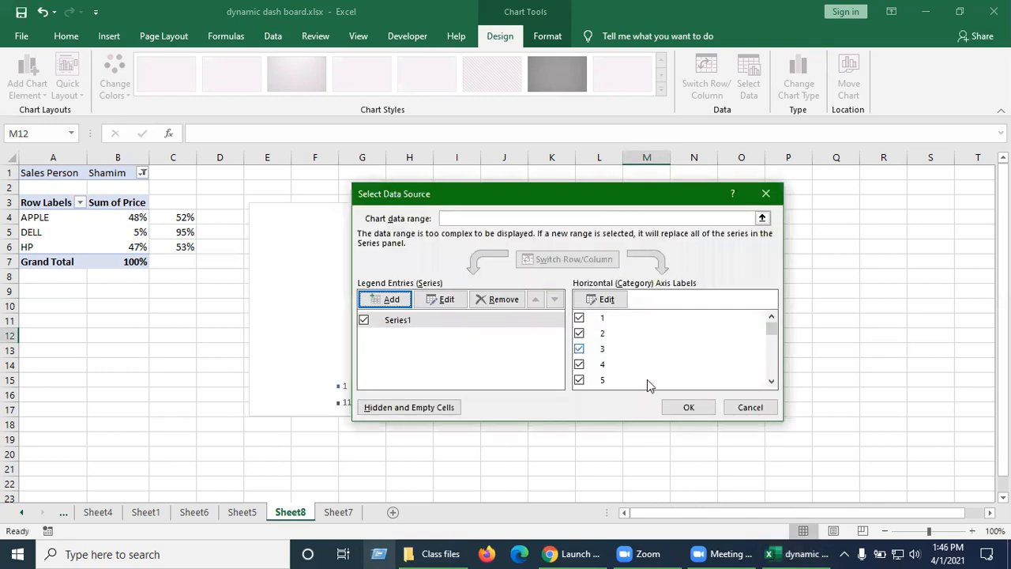
left_click(687, 407)
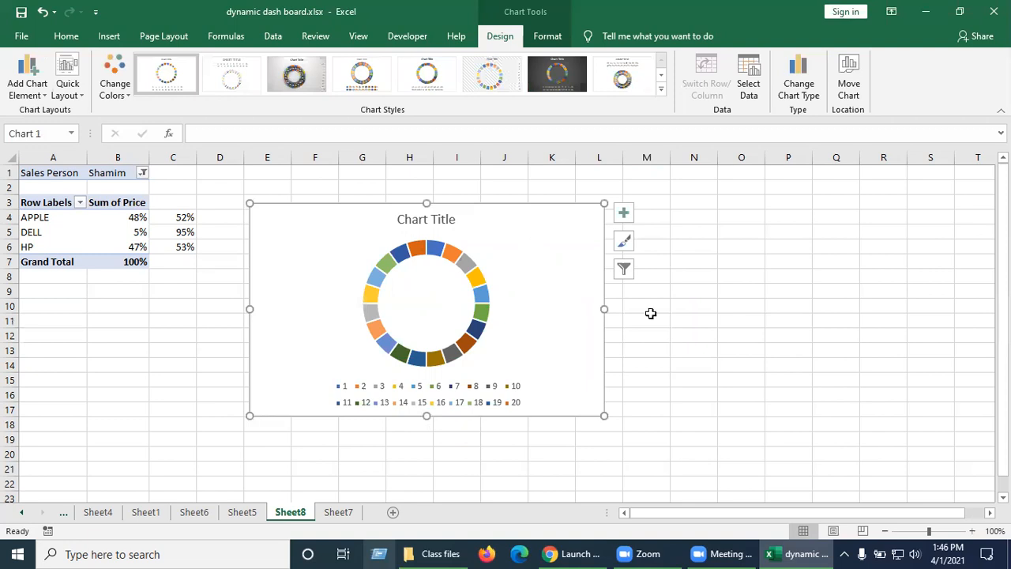
Step: Narrow the doughnut chart to about 4.3 inches wide and remove its title and legend
left_click_drag(604, 308, 555, 309)
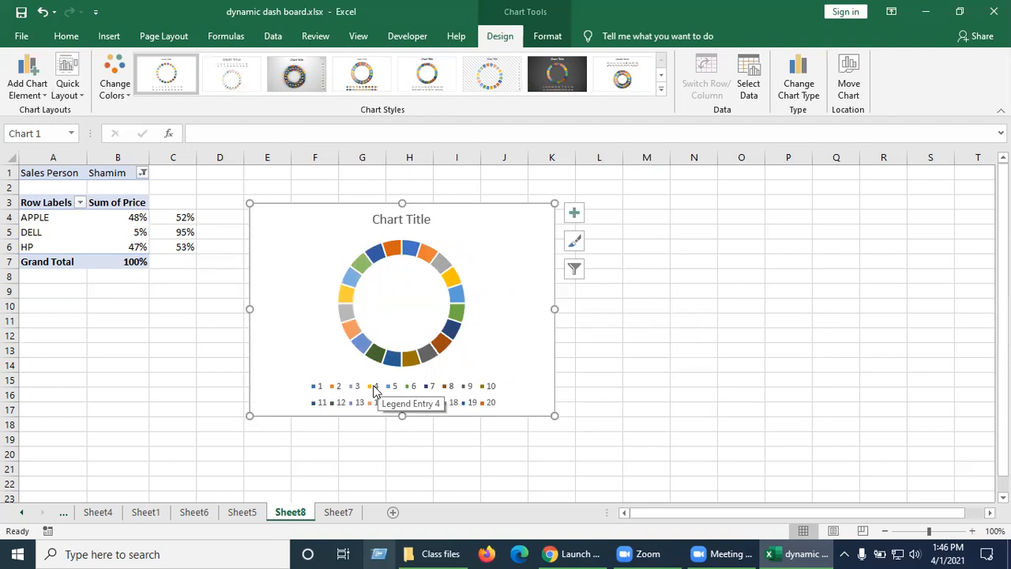
left_click(575, 213)
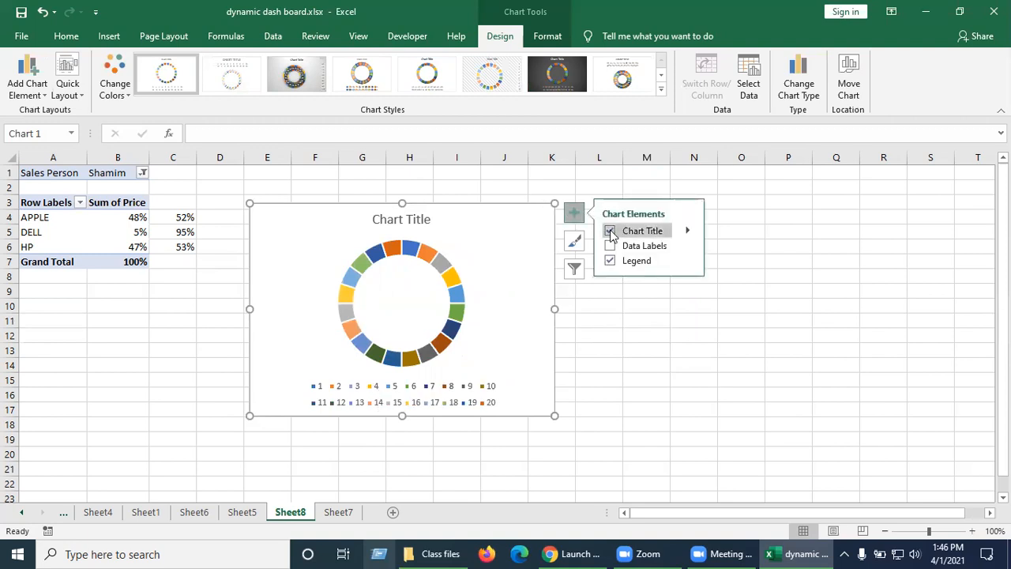
left_click(609, 230)
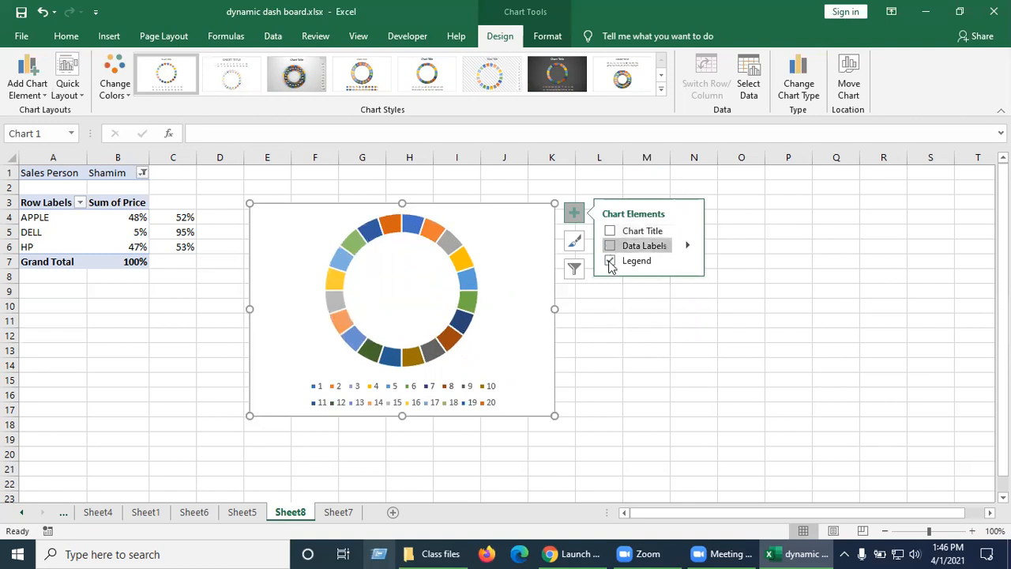
left_click(610, 261)
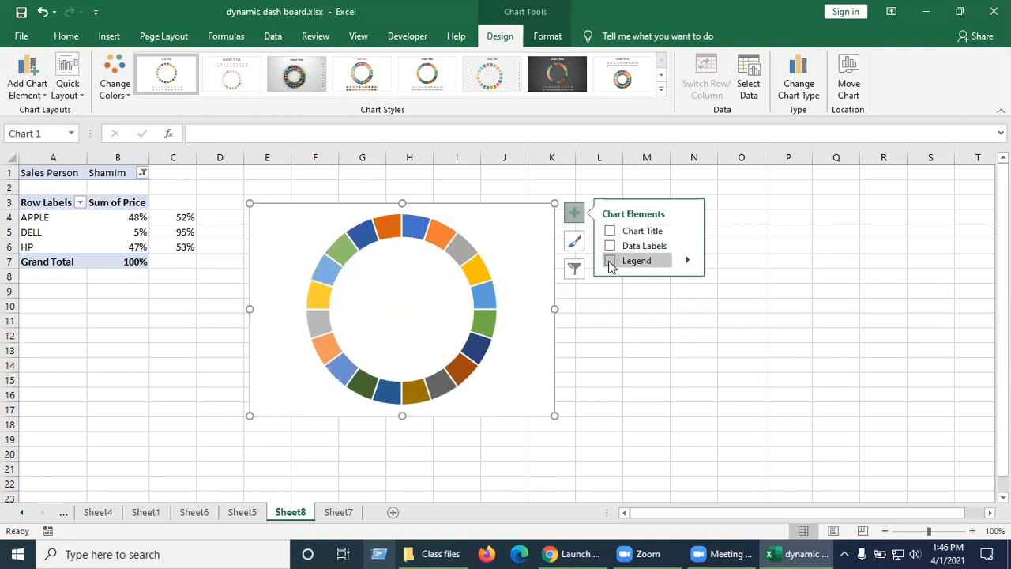
left_click(620, 324)
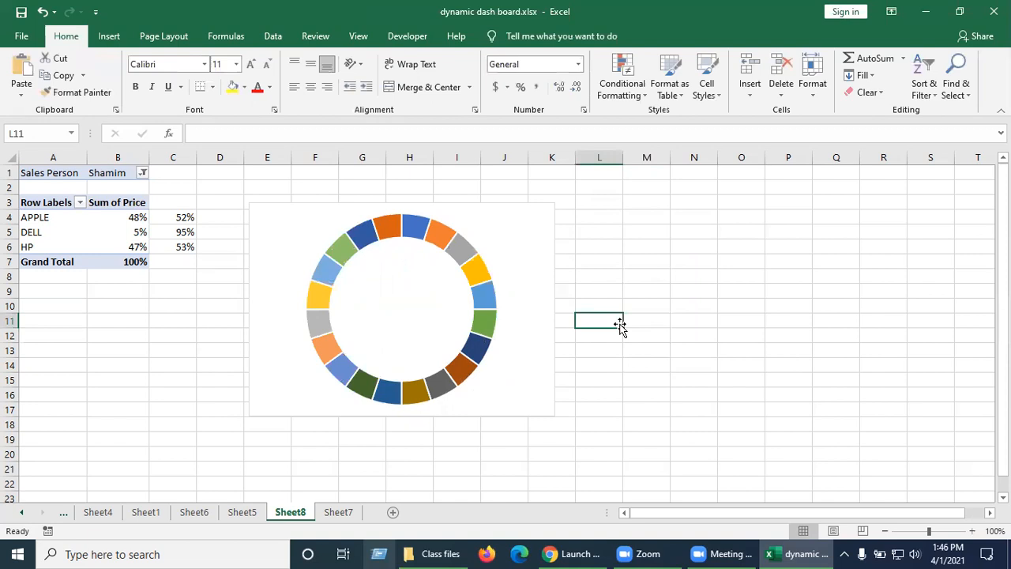
Step: Set the chart area of the doughnut chart to no fill and no outline
left_click(292, 220)
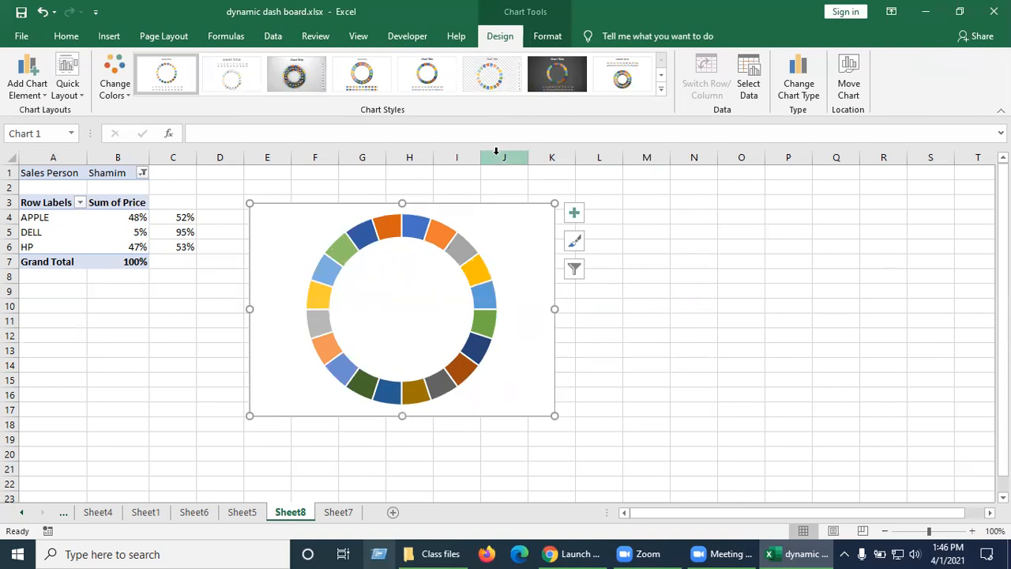
left_click(431, 214)
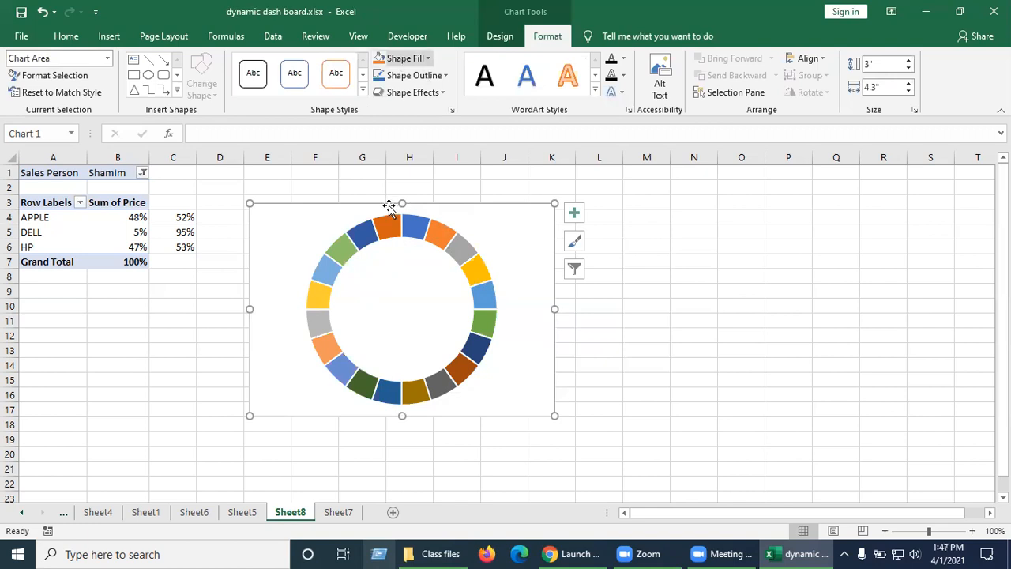
left_click(447, 76)
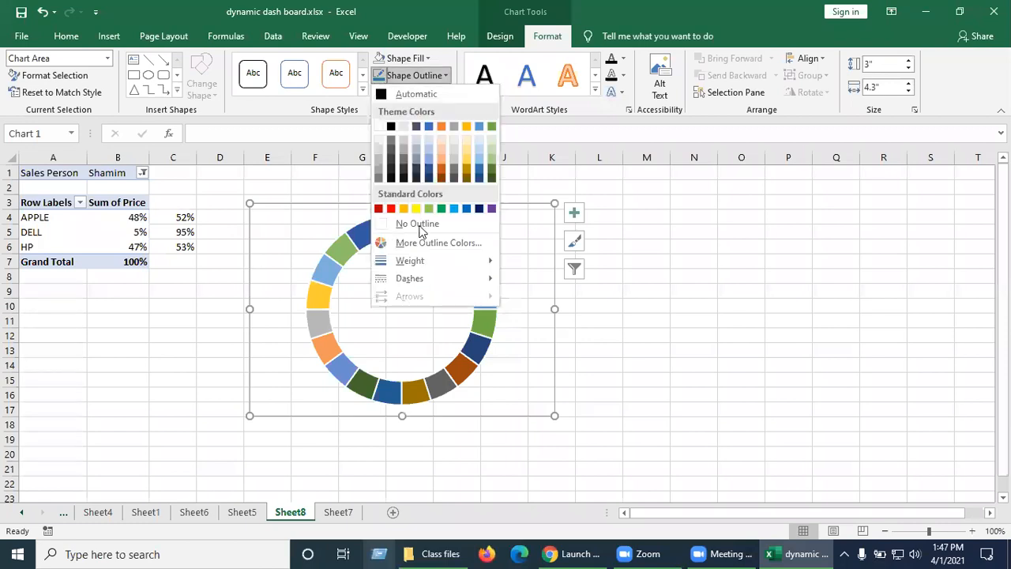
left_click(423, 226)
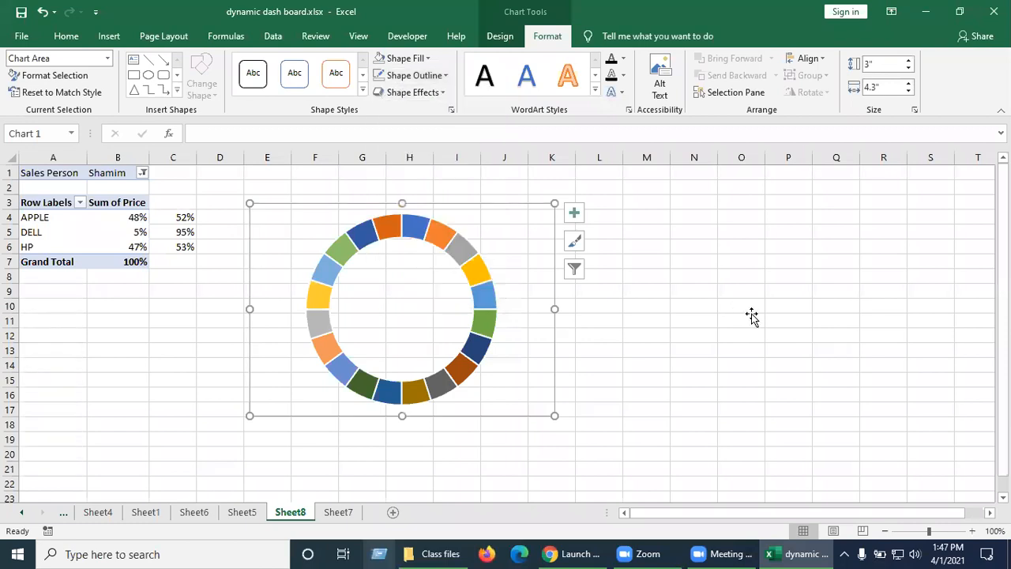
left_click(751, 316)
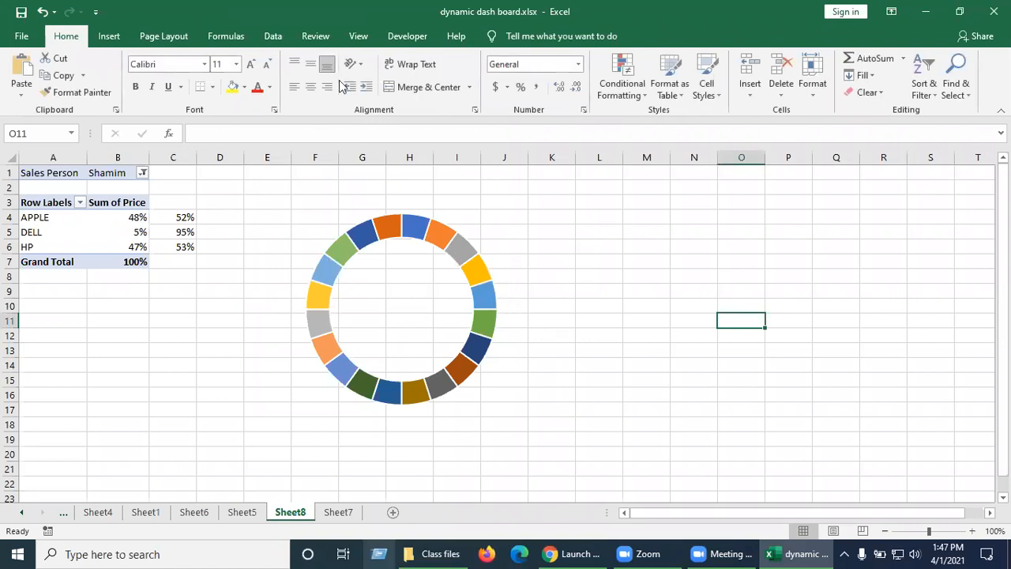
Step: Hide the gridlines on Sheet8
left_click(358, 36)
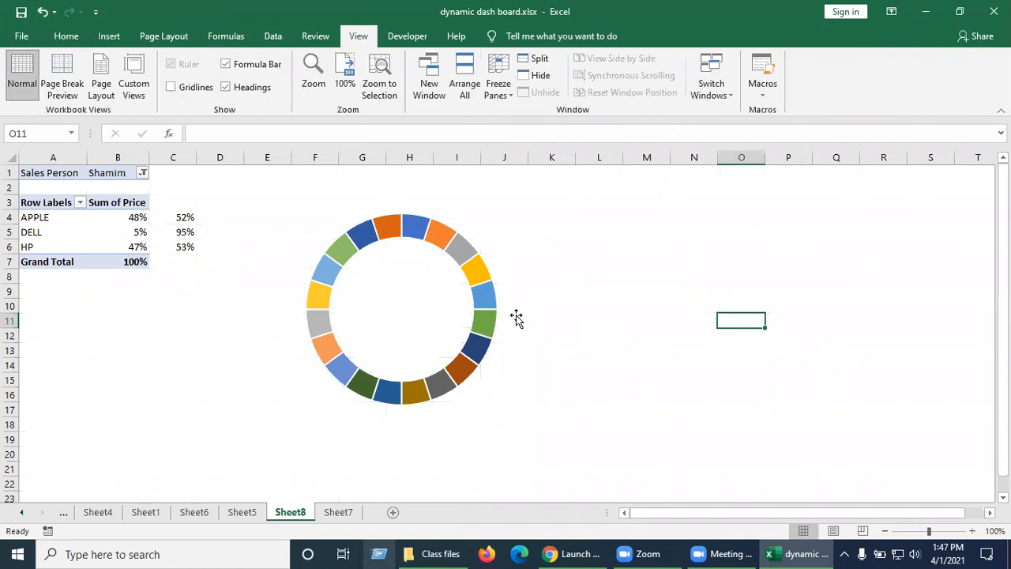
left_click(656, 291)
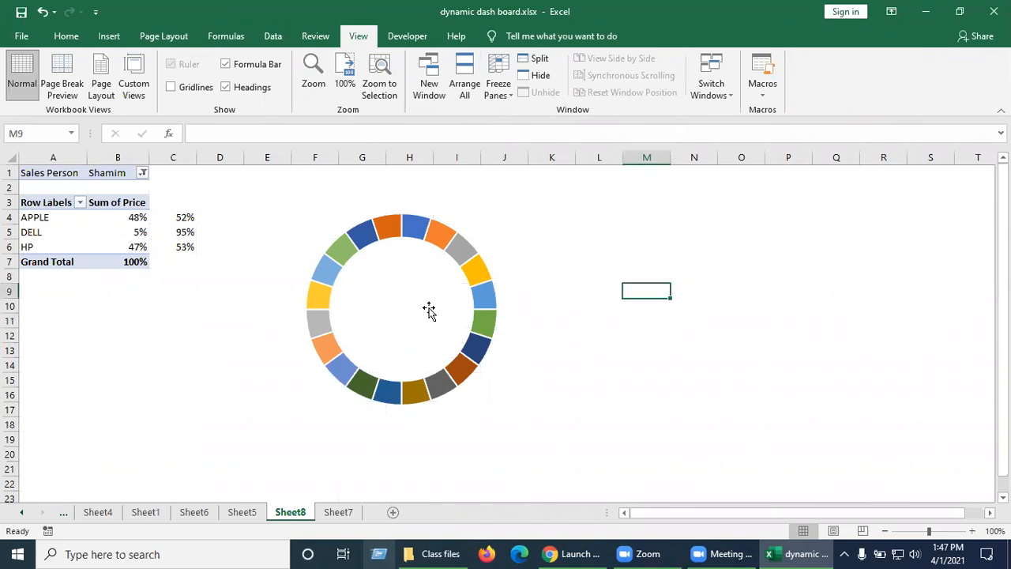
left_click(426, 309)
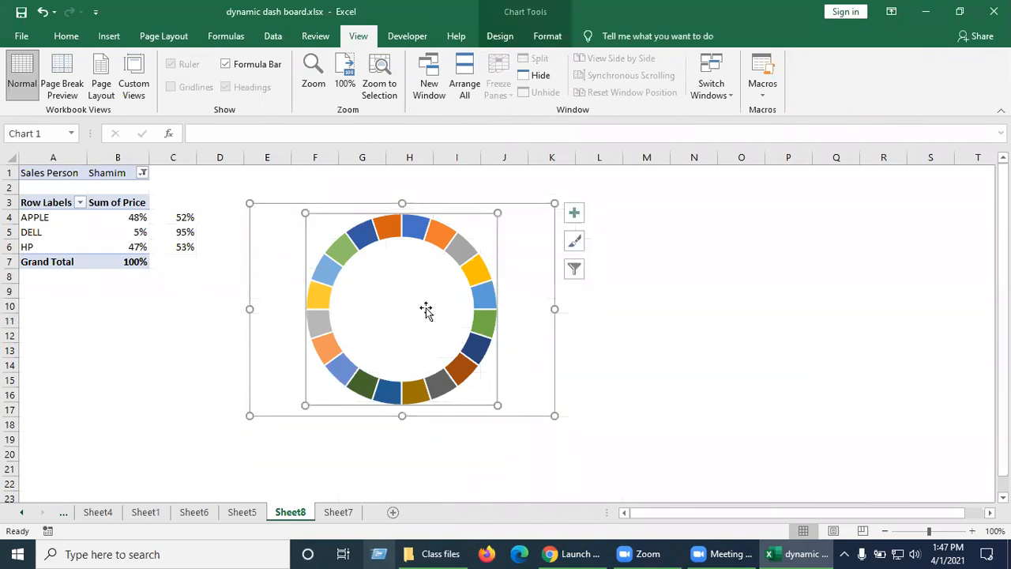
left_click(597, 318)
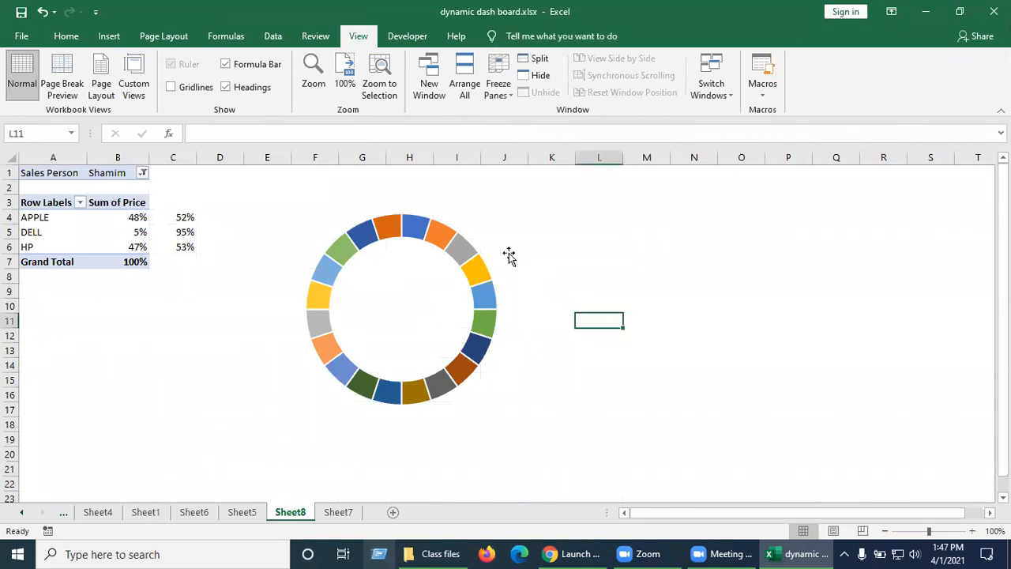
left_click(474, 252)
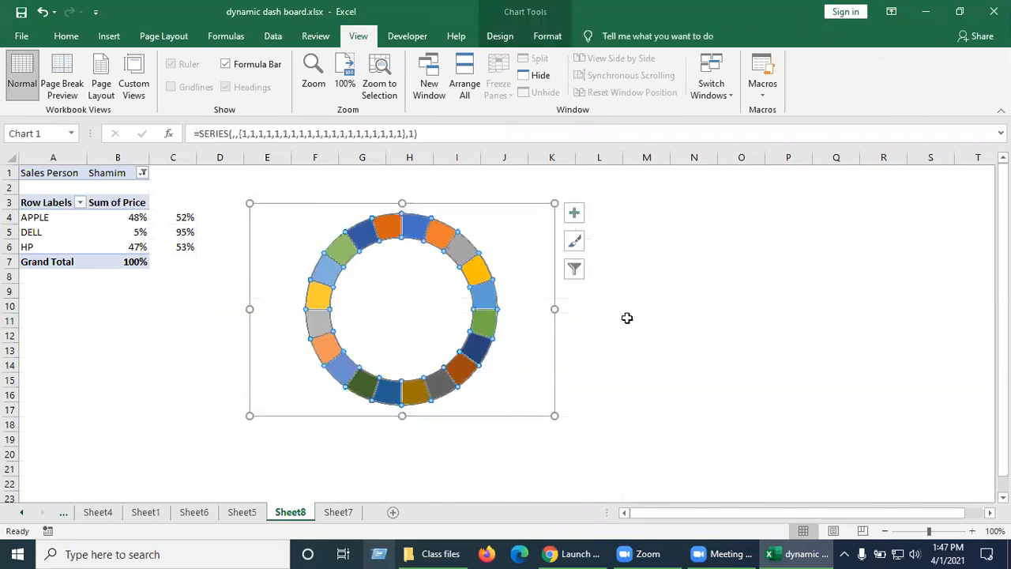
left_click(627, 319)
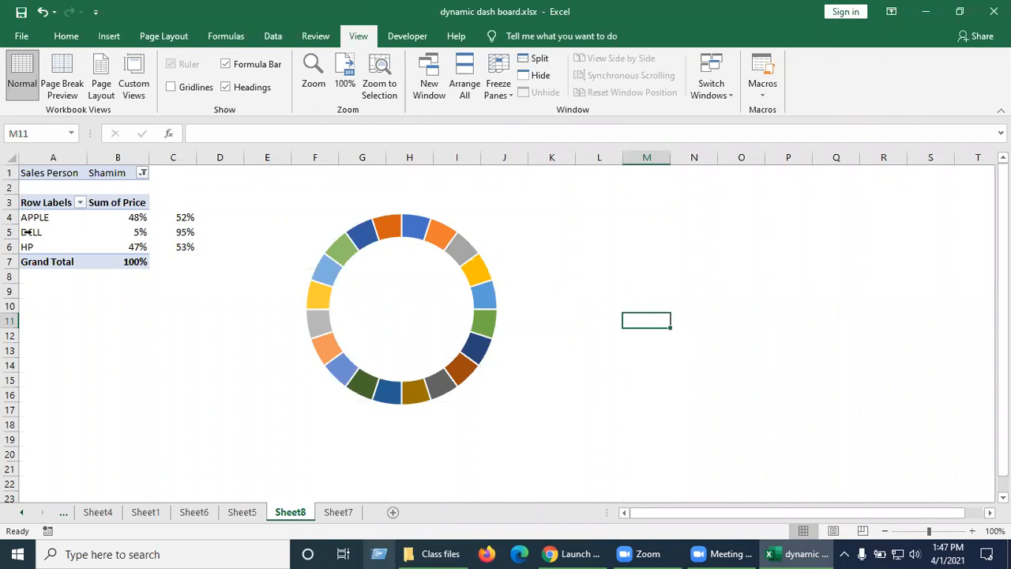
Step: Move the doughnut chart to about D5 to J19 and paste two copies of it at K5 and R5
left_click(529, 278)
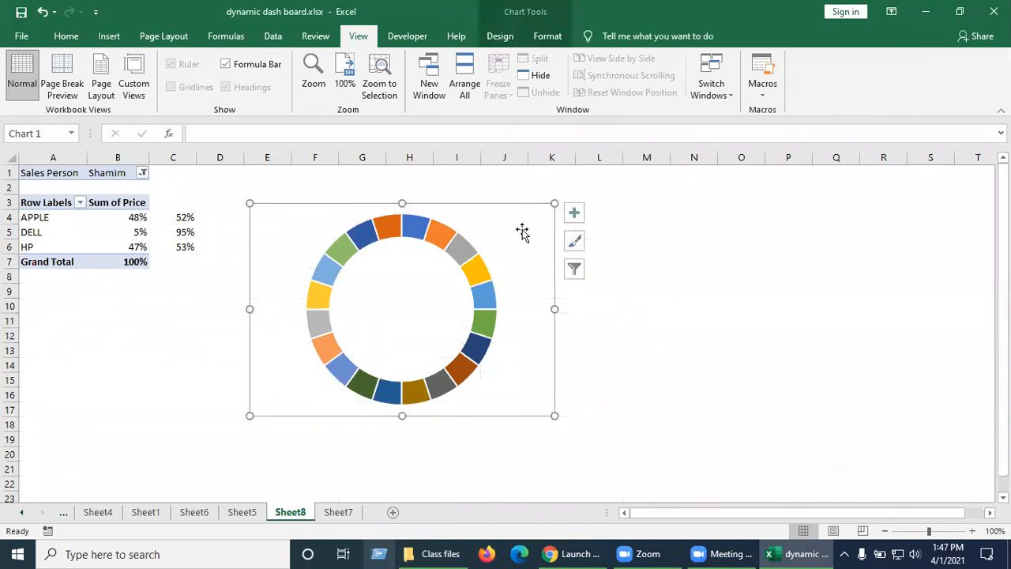
left_click_drag(512, 219, 481, 251)
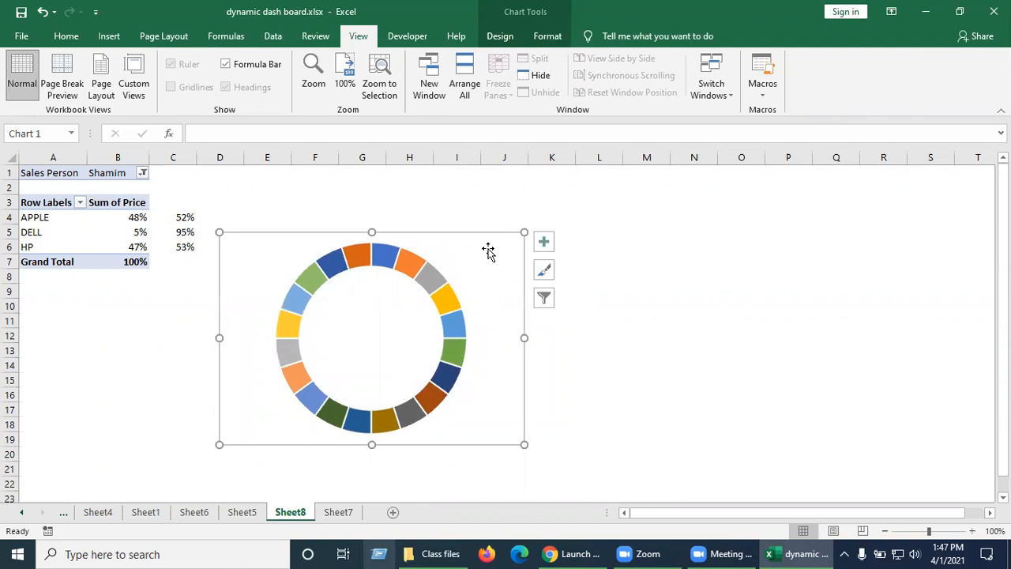
left_click(563, 237)
key("ctrl+v")
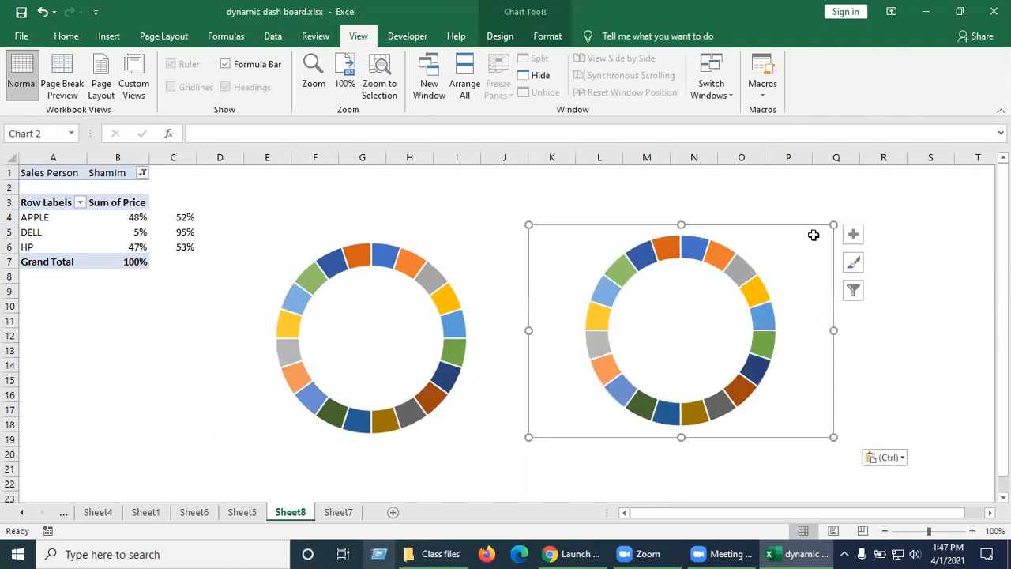
left_click(872, 229)
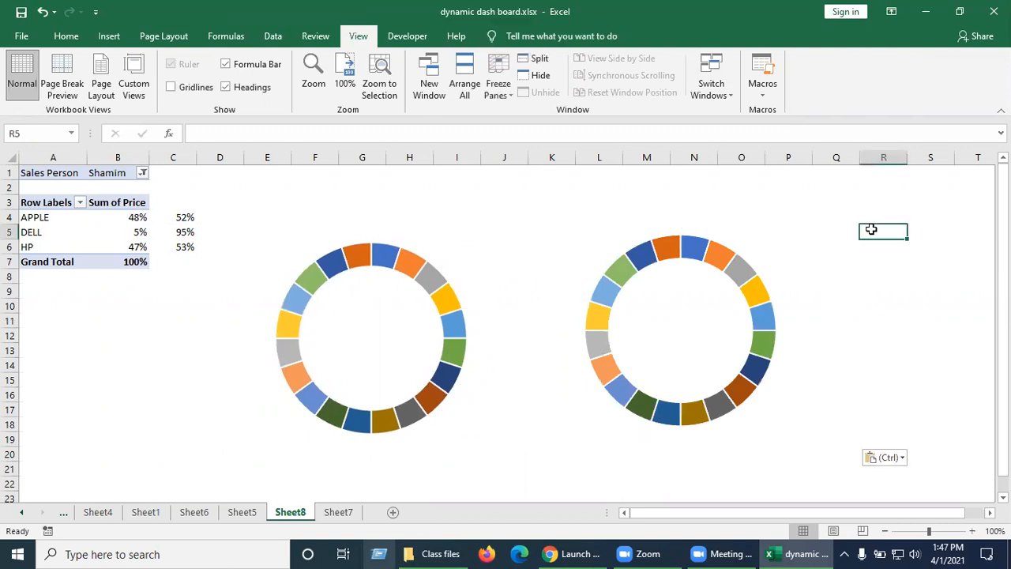
key("ctrl+v")
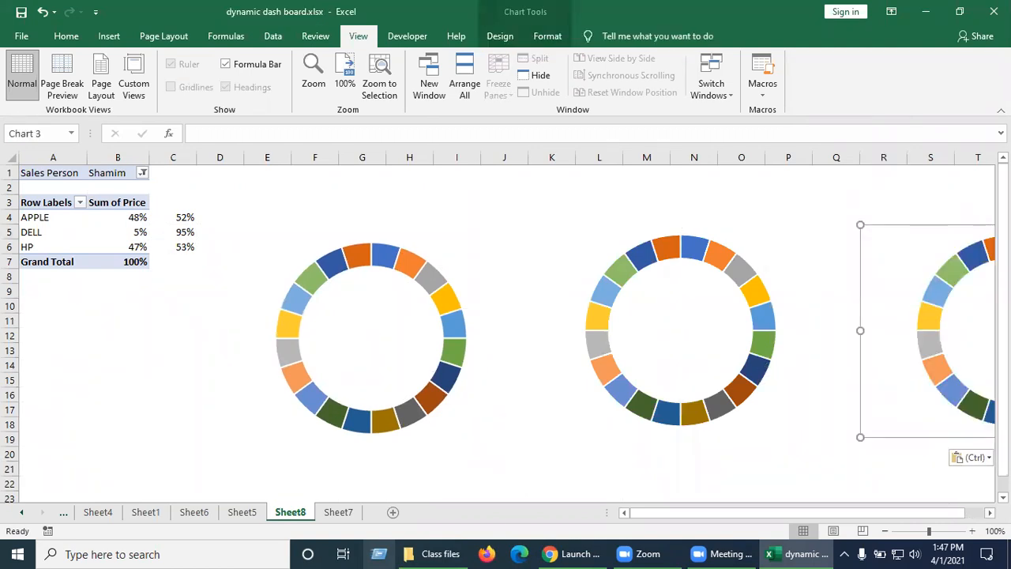
scroll(506, 332, "right", 1)
scroll(628, 488, "right", 4)
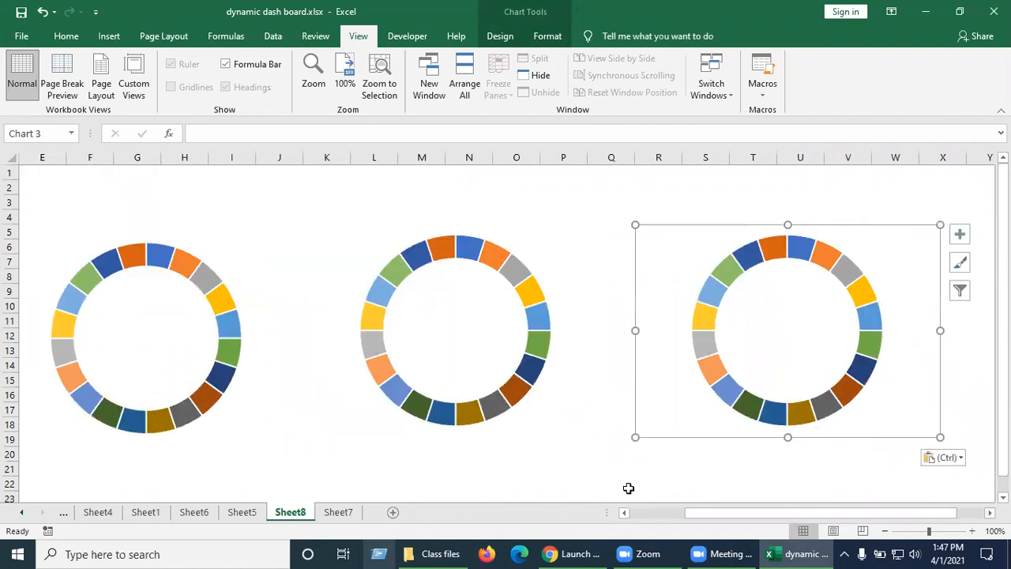
Step: Give all segments of the first doughnut chart, around columns E to I, a blue solid fill
key("Escape")
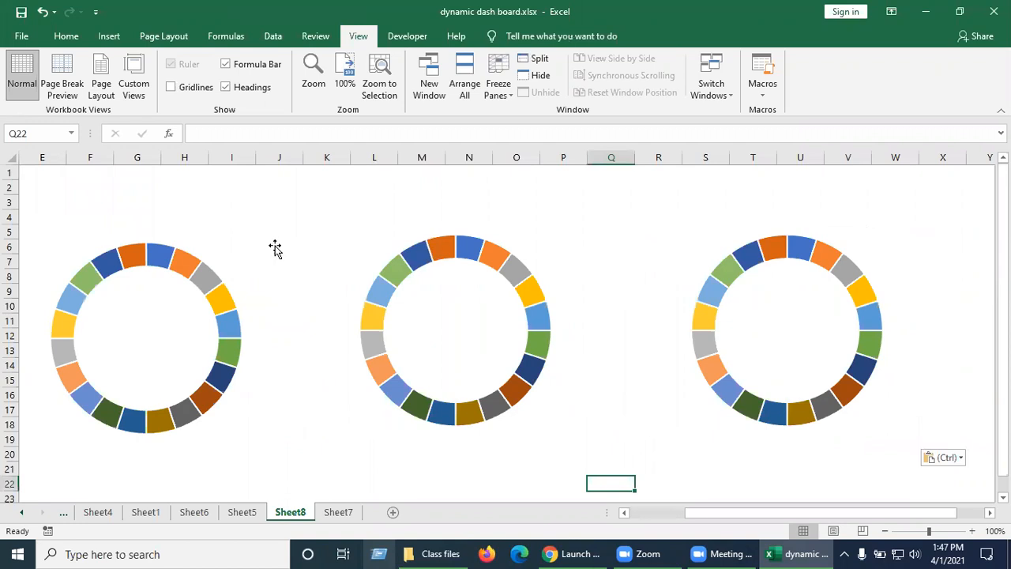
left_click(208, 280)
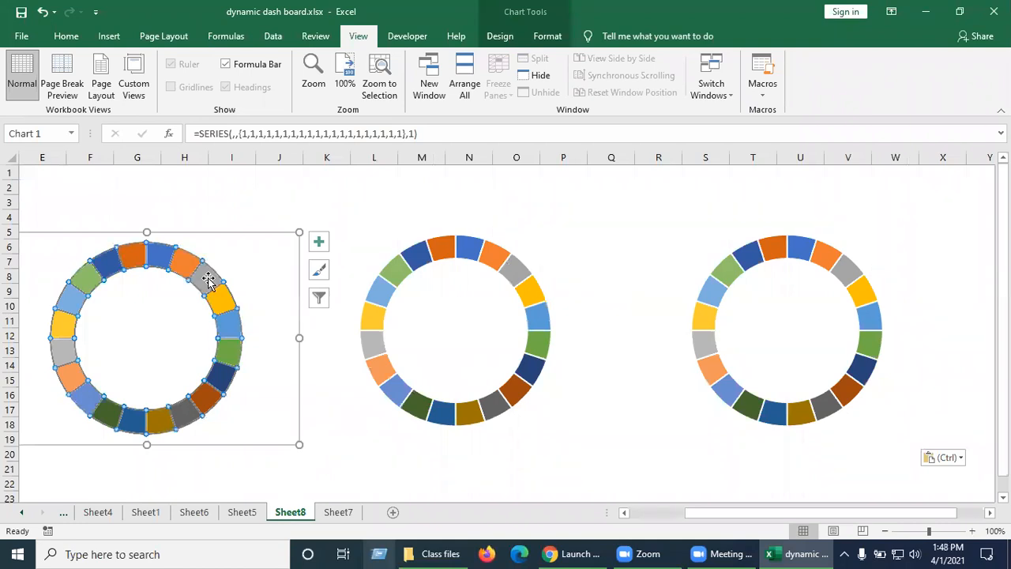
double_click(204, 281)
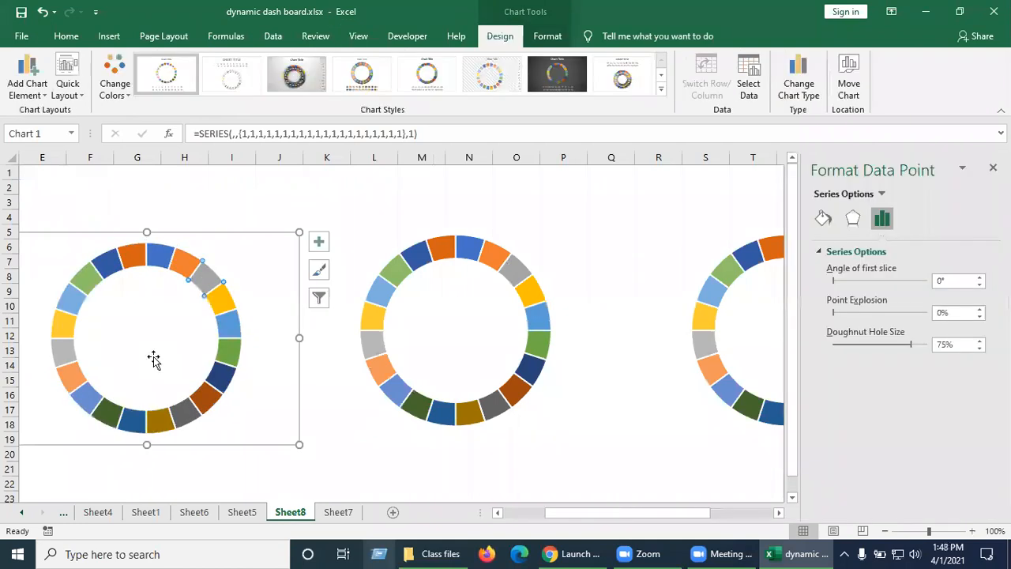
left_click(110, 264)
left_click(141, 322)
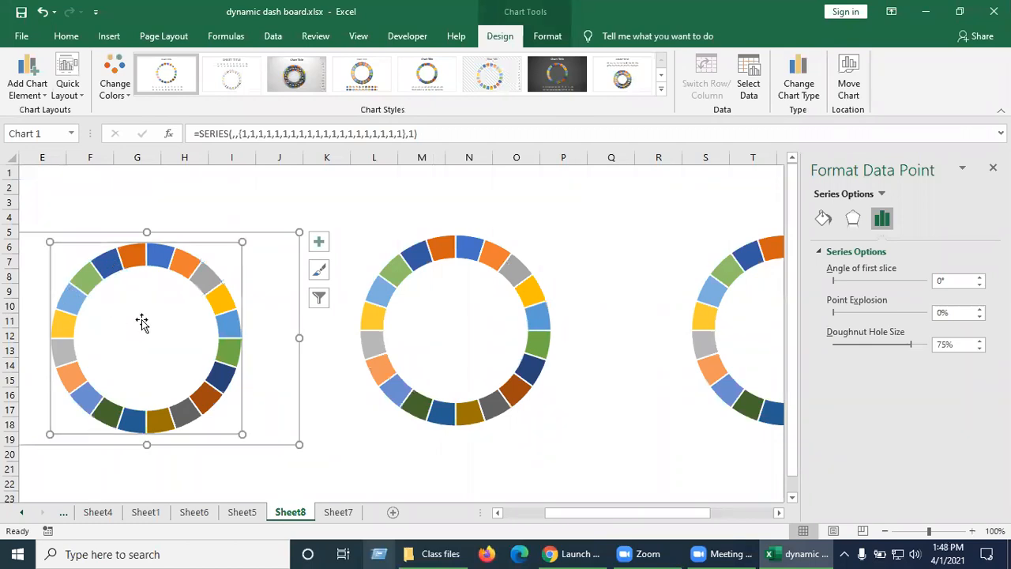
left_click(192, 265)
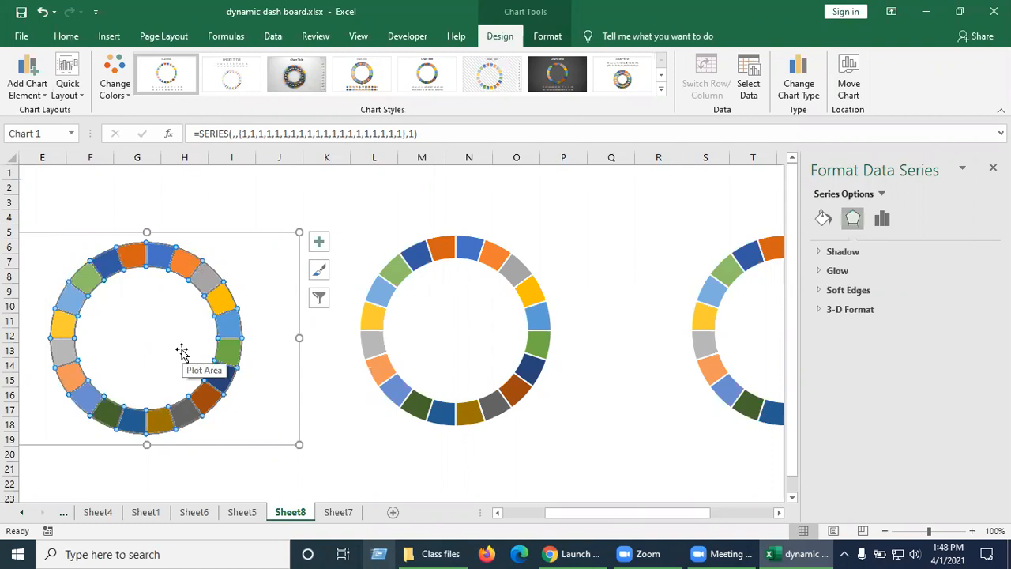
left_click(824, 219)
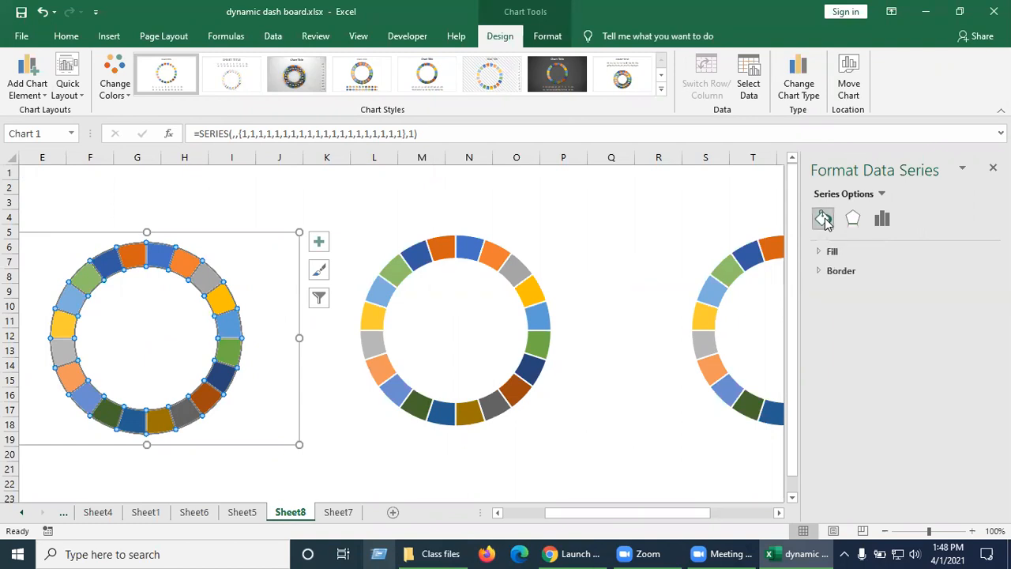
left_click(882, 221)
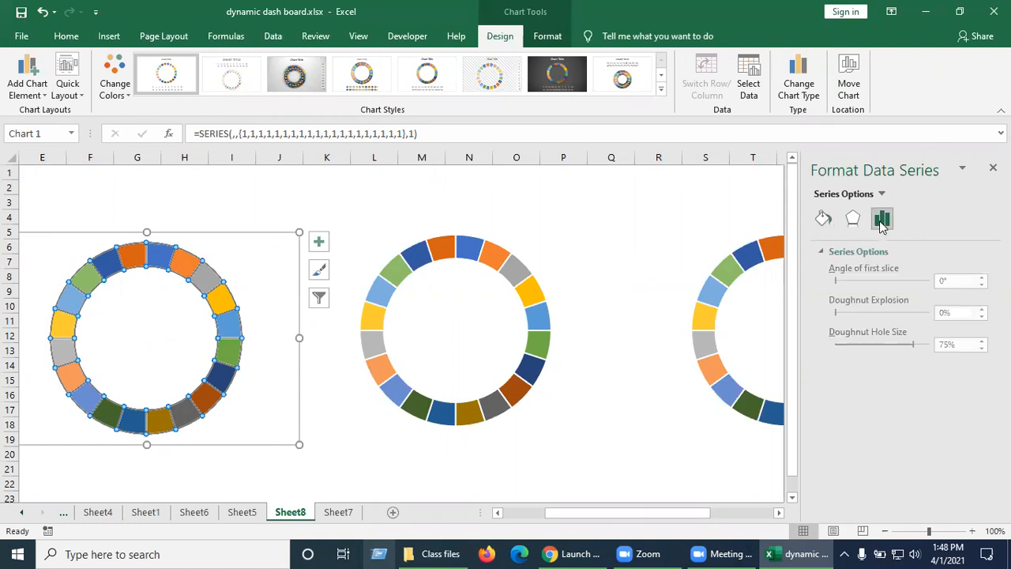
left_click(823, 220)
left_click(831, 252)
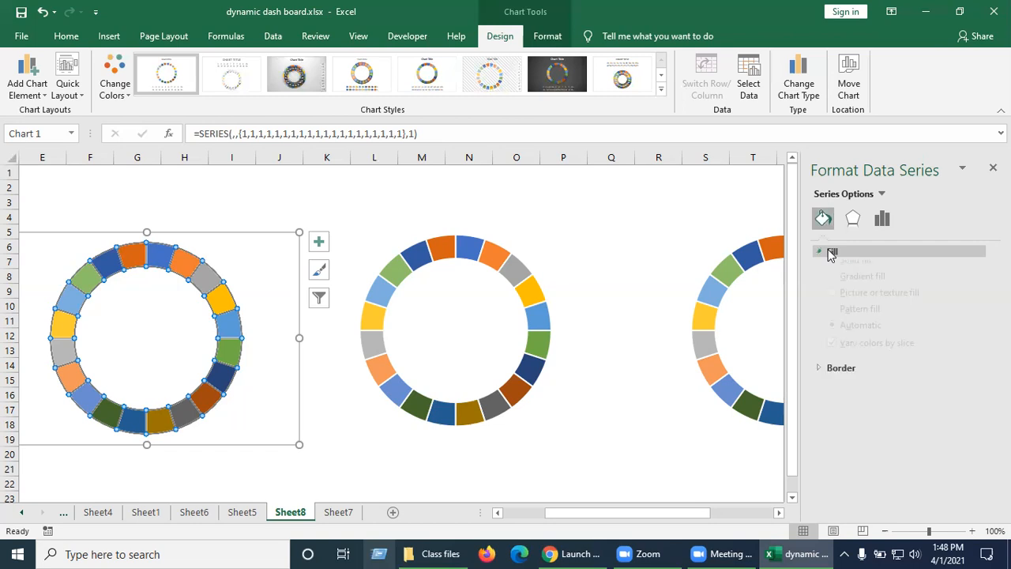
left_click(844, 291)
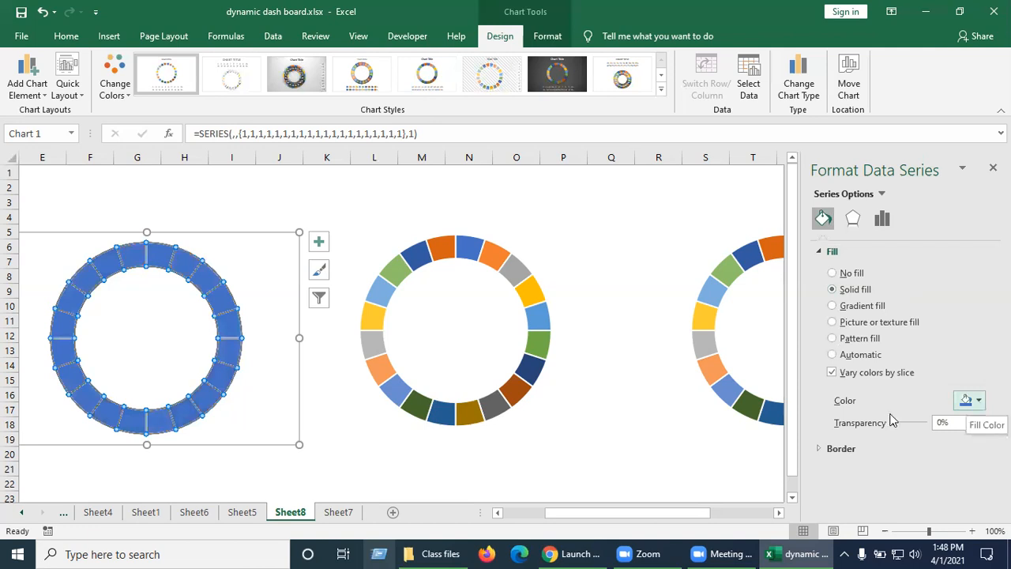
left_click(658, 454)
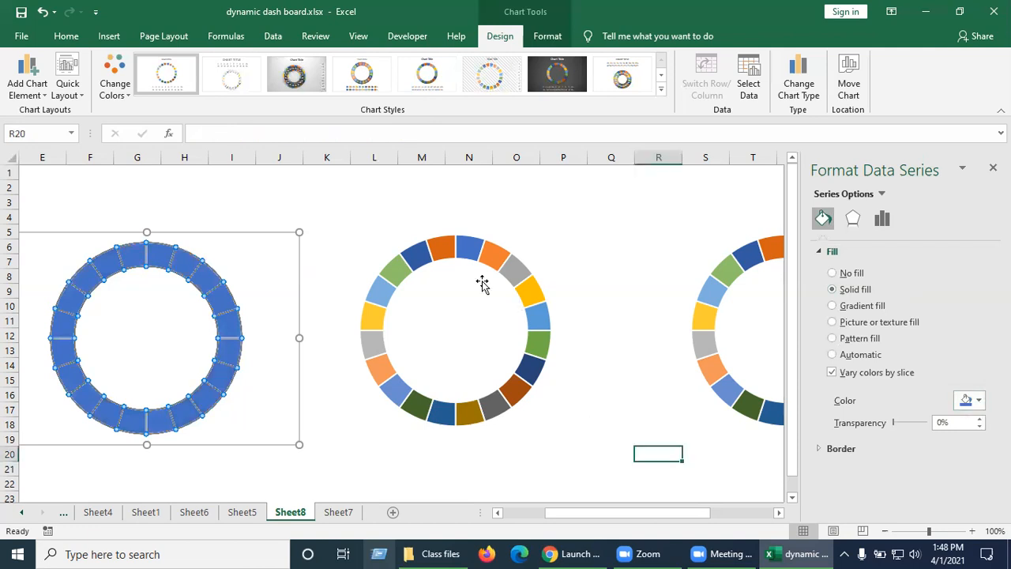
Step: Fill all segments of the middle doughnut chart with solid standard Red
left_click(490, 259)
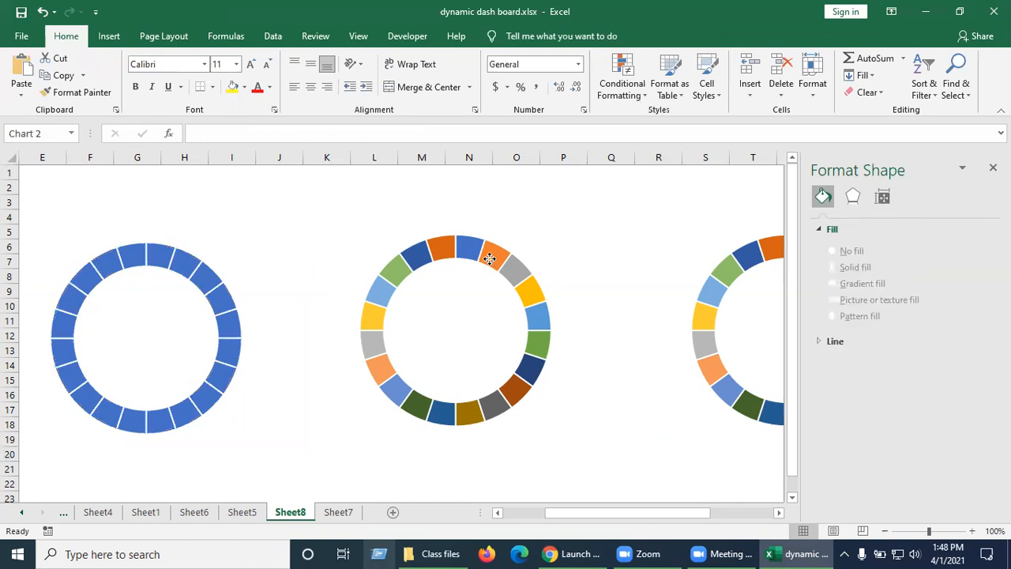
left_click(489, 259)
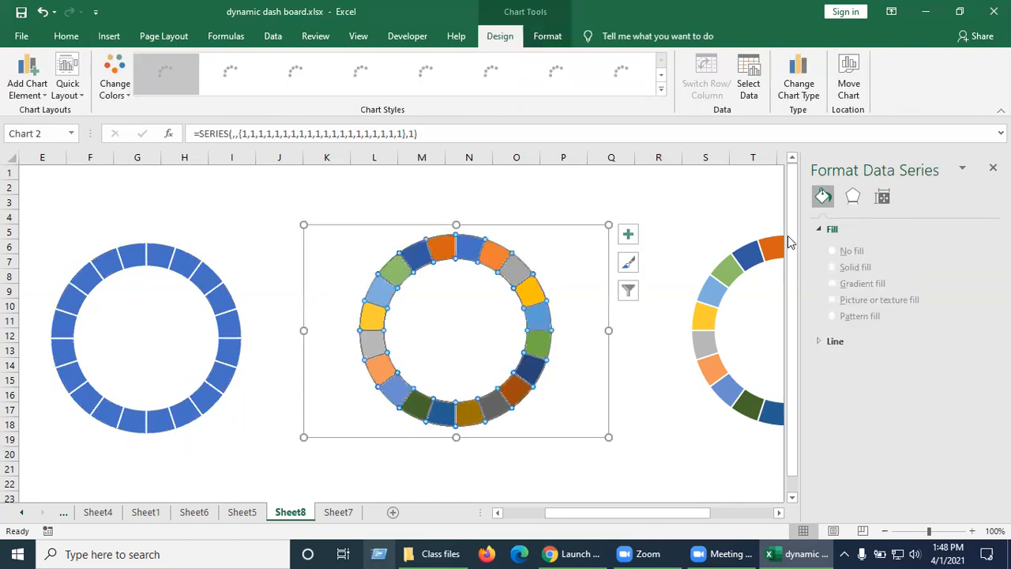
left_click(823, 220)
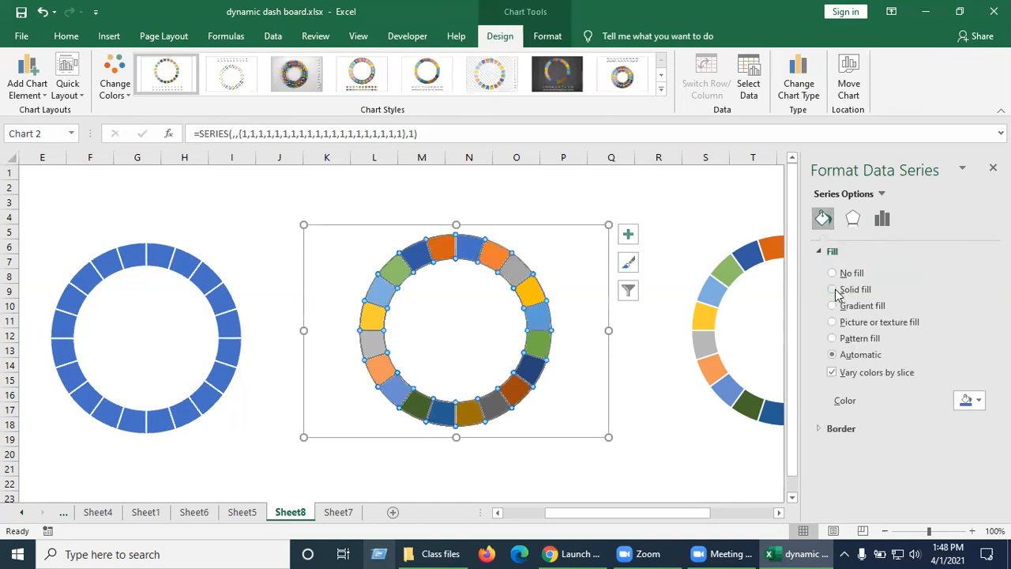
left_click(836, 291)
left_click(977, 400)
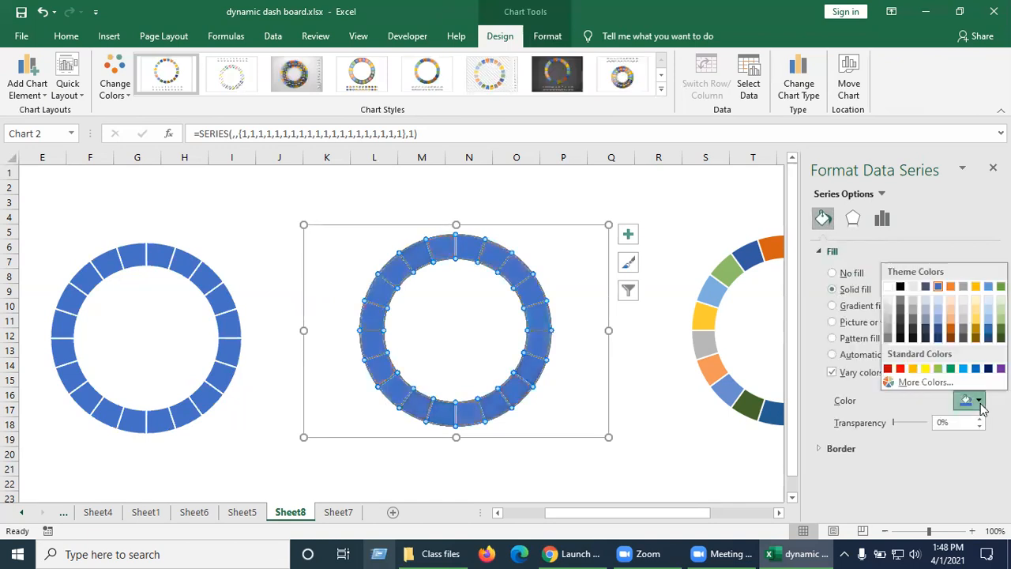
left_click(901, 369)
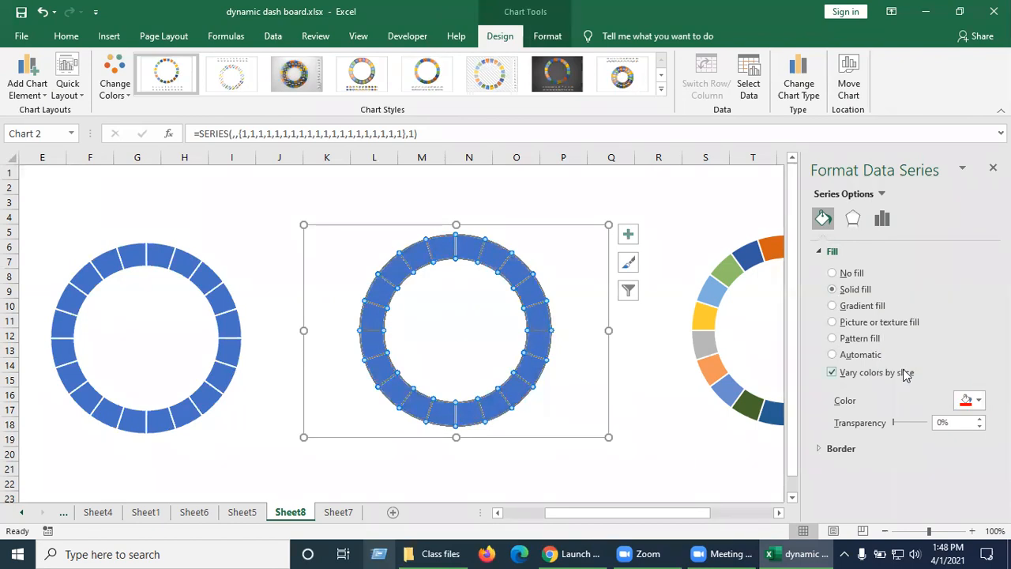
left_click(658, 453)
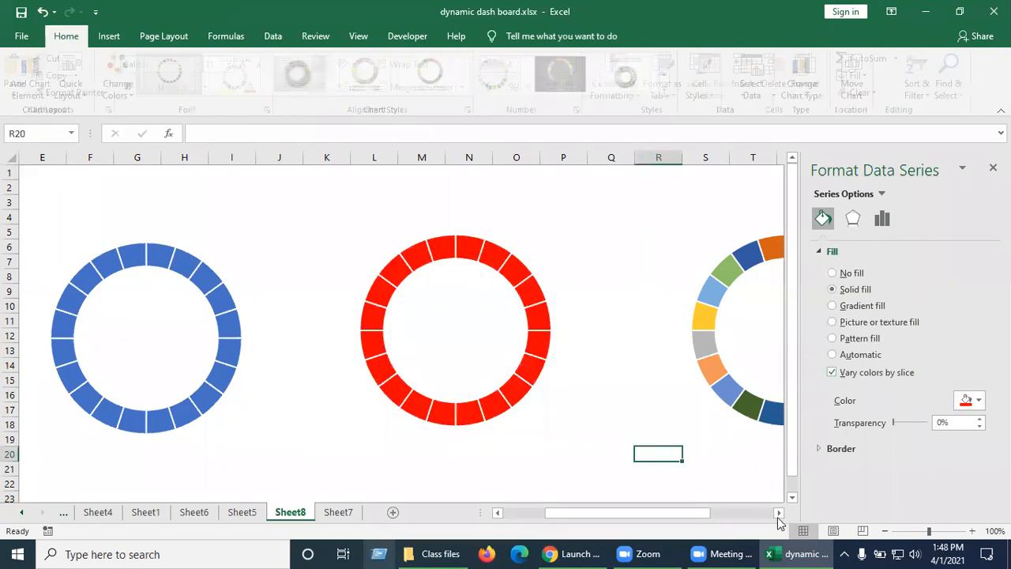
Step: Fill all segments of the third doughnut chart with solid standard Green and close the formatting pane
left_click(779, 516)
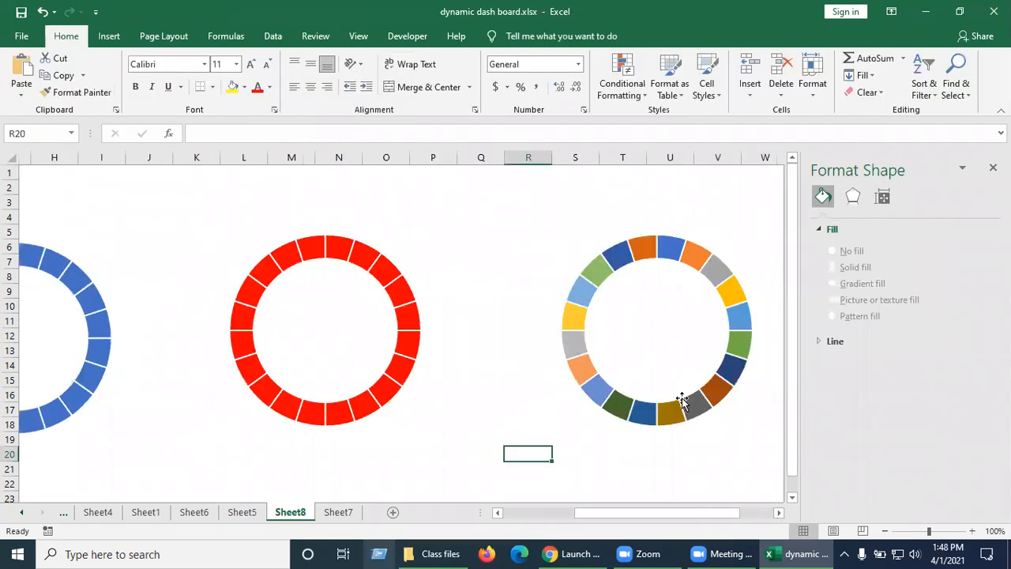
left_click(611, 255)
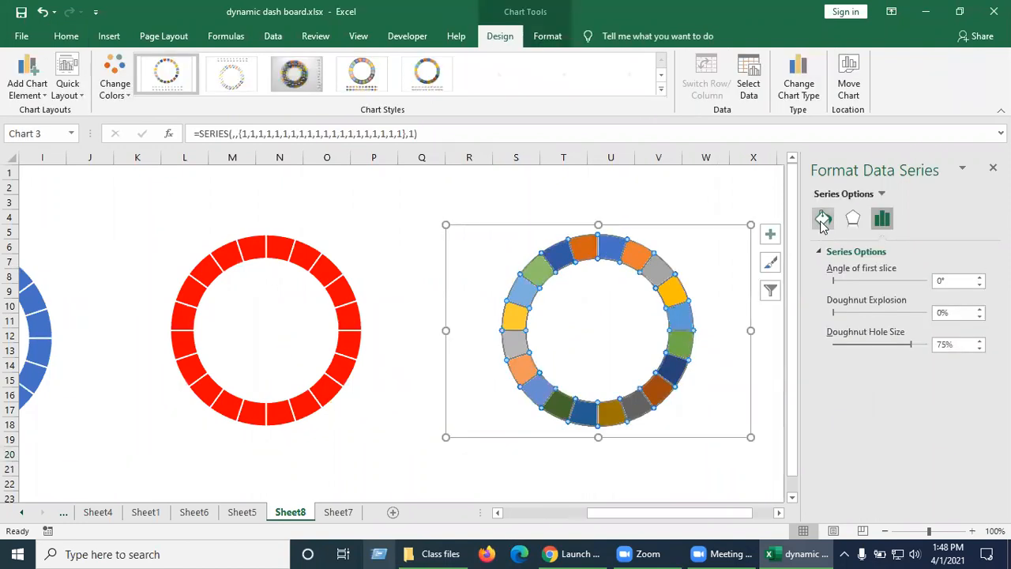
left_click(823, 222)
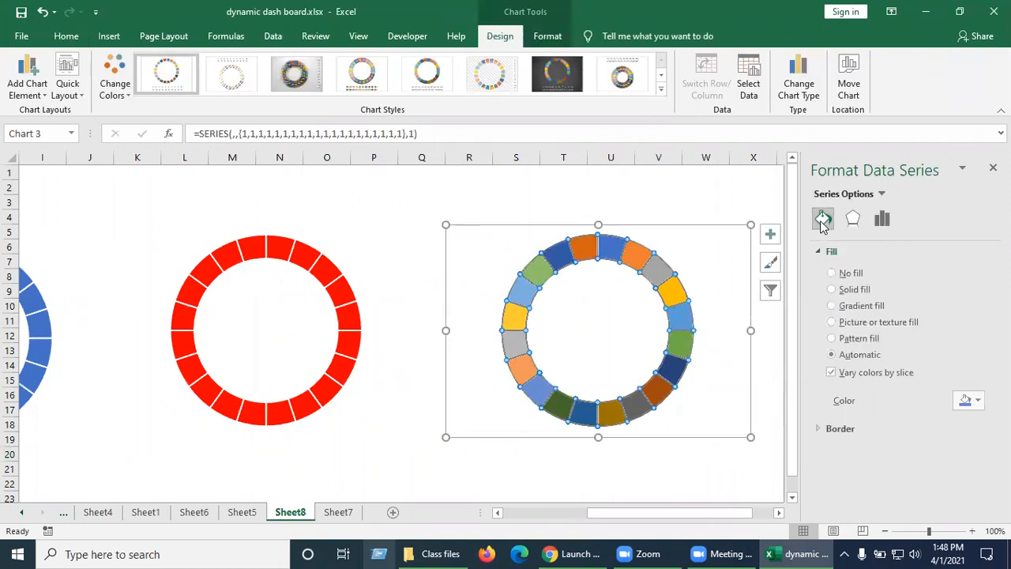
left_click(833, 291)
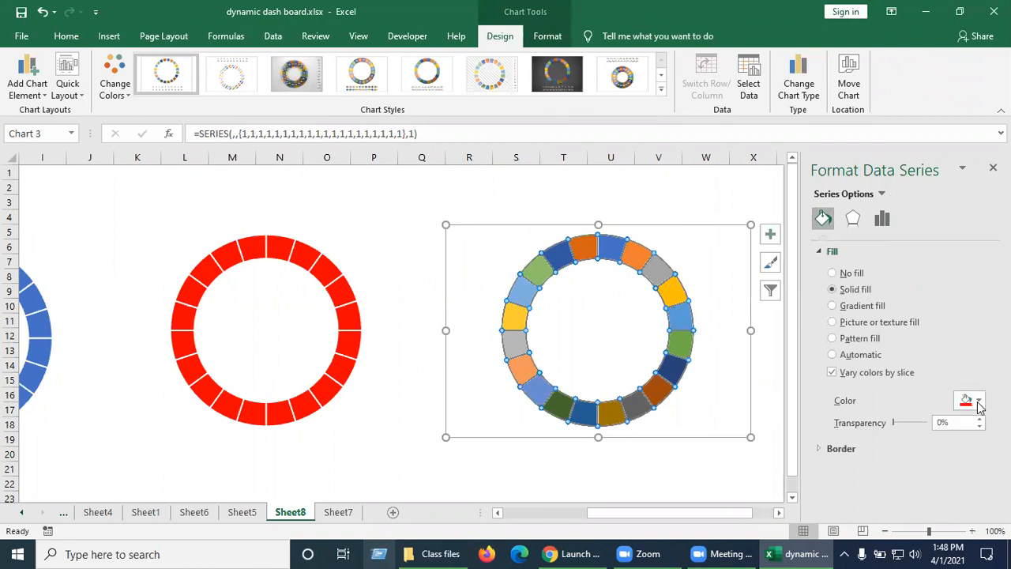
left_click(976, 403)
left_click(979, 403)
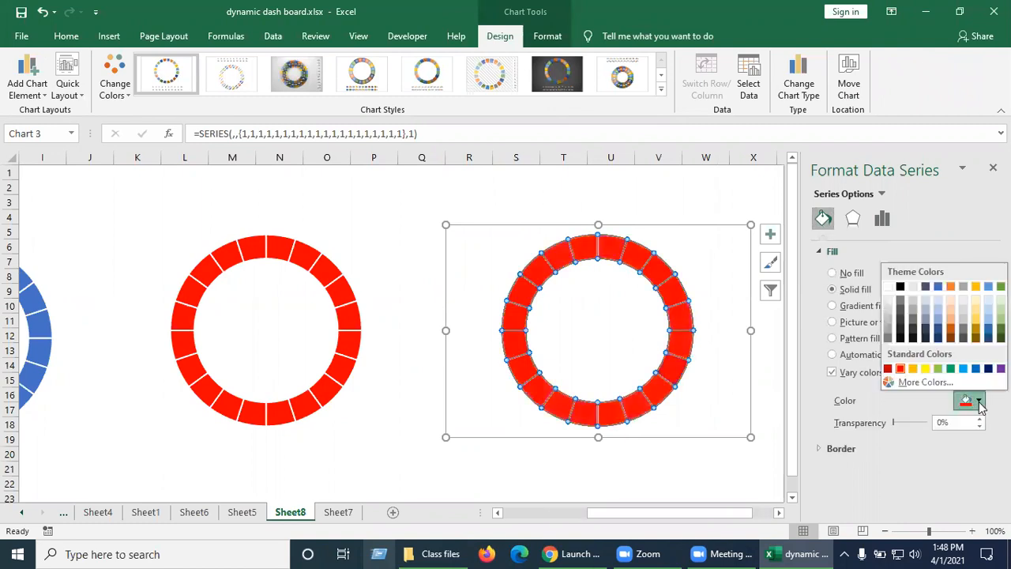
left_click(951, 369)
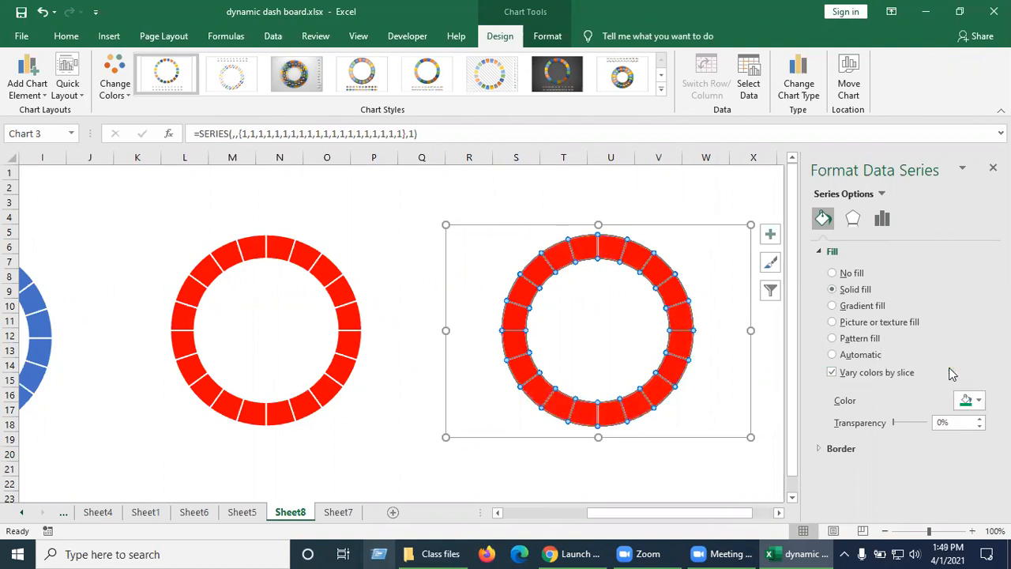
left_click(728, 470)
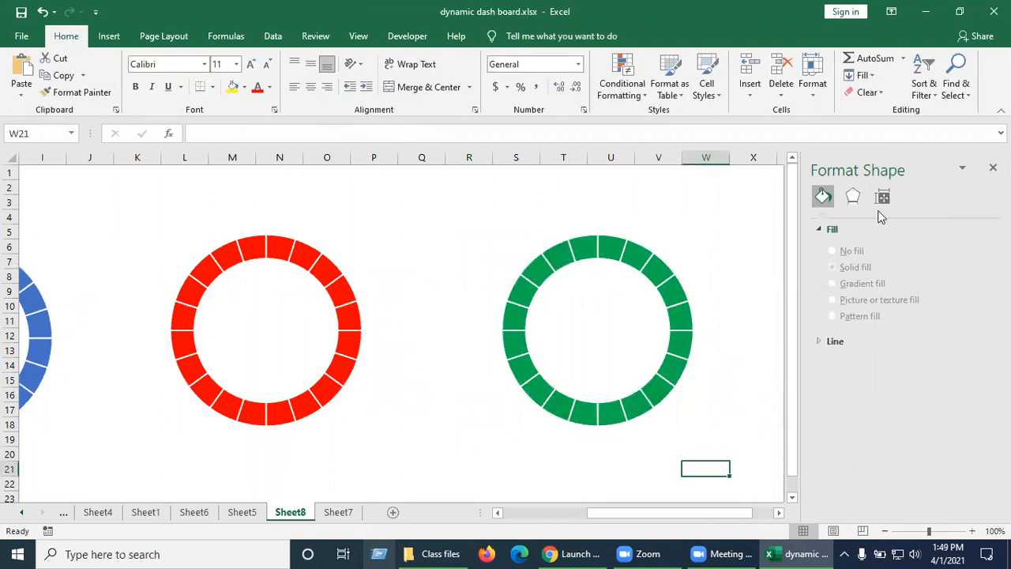
left_click(992, 168)
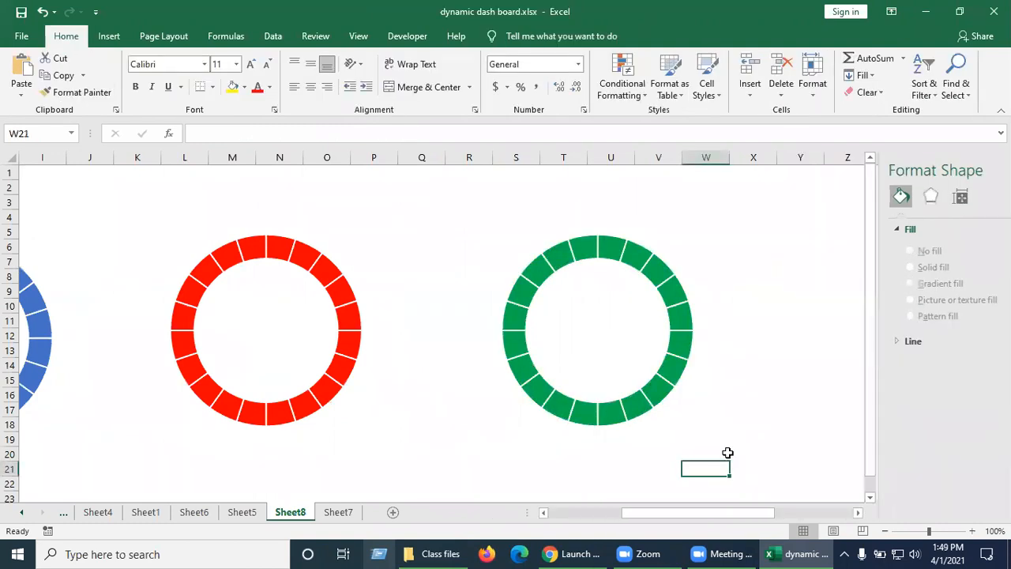
left_click(624, 512)
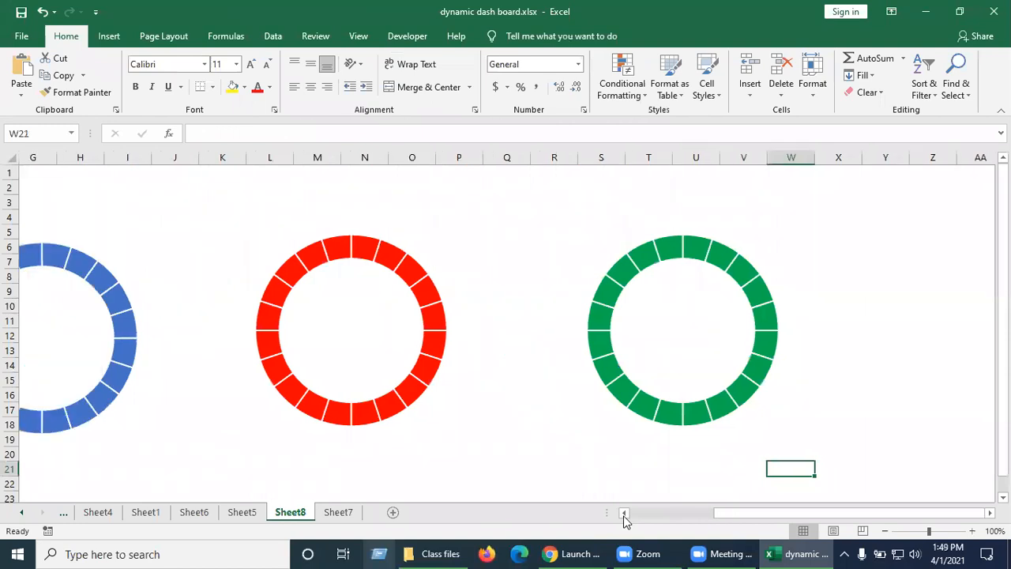
left_click(624, 512)
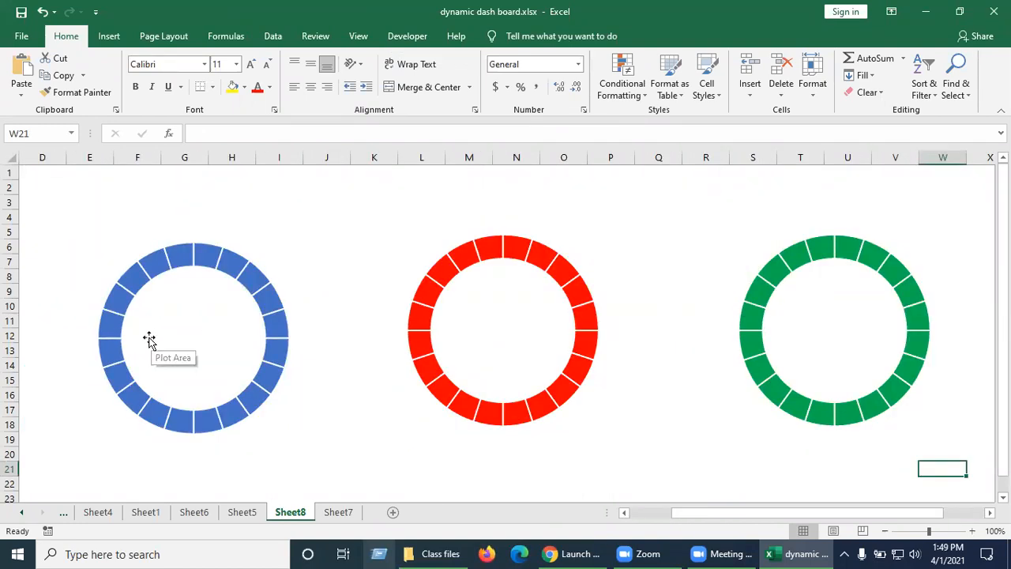
left_click(216, 307)
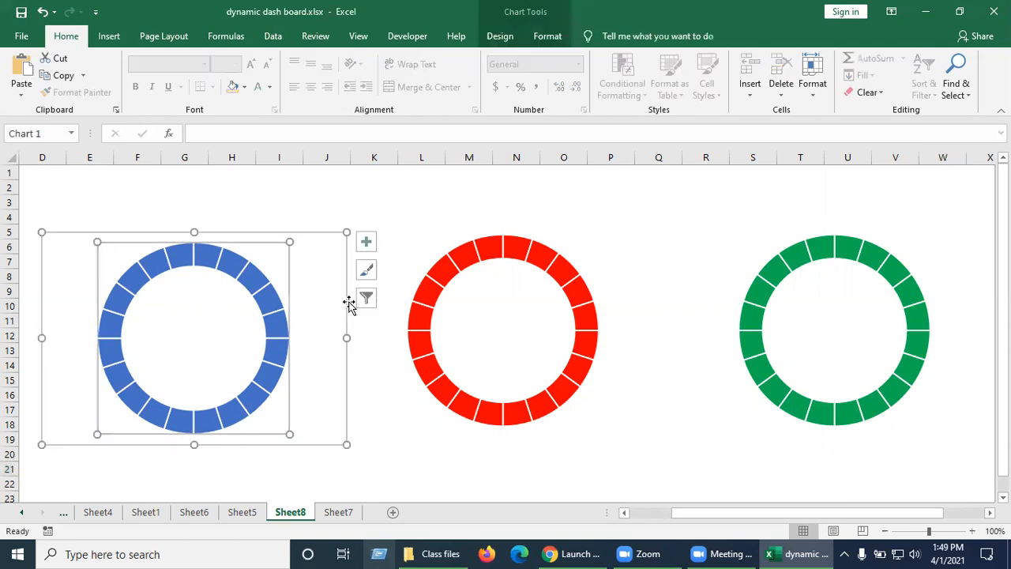
left_click(450, 306, "ctrl")
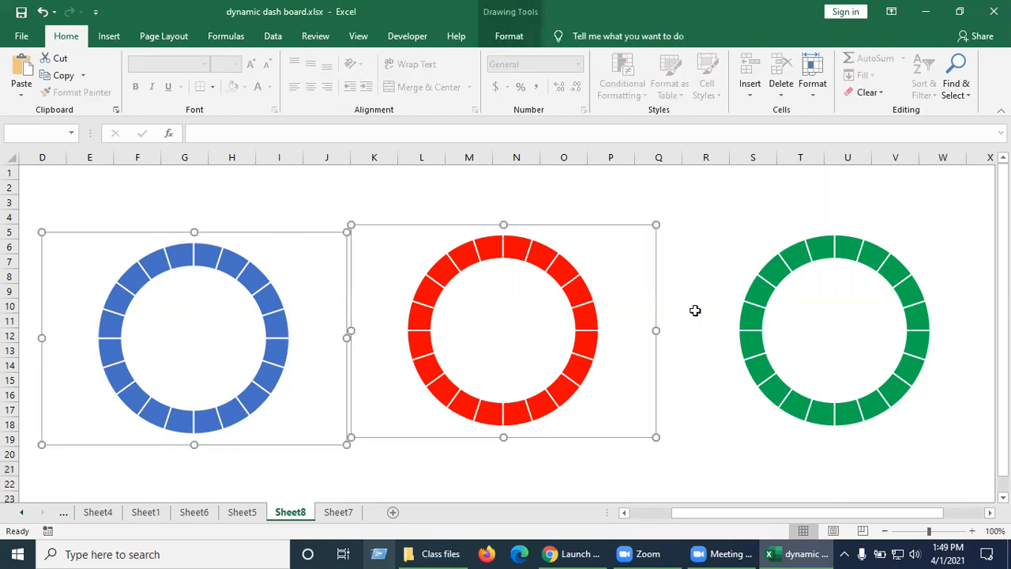
left_click(700, 306)
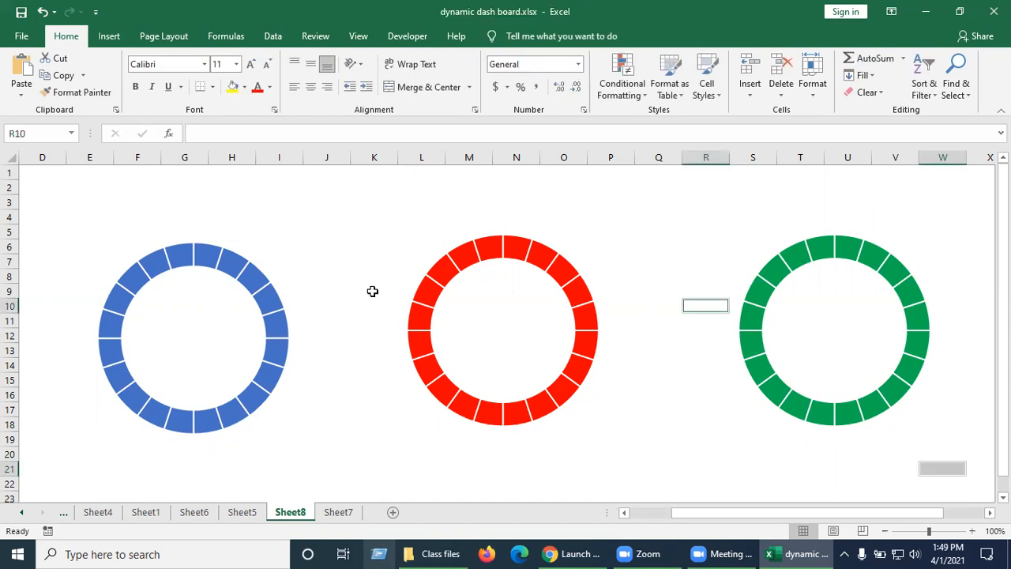
Step: Select the blue, red and green doughnut charts together and distribute them horizontally
left_click(204, 313)
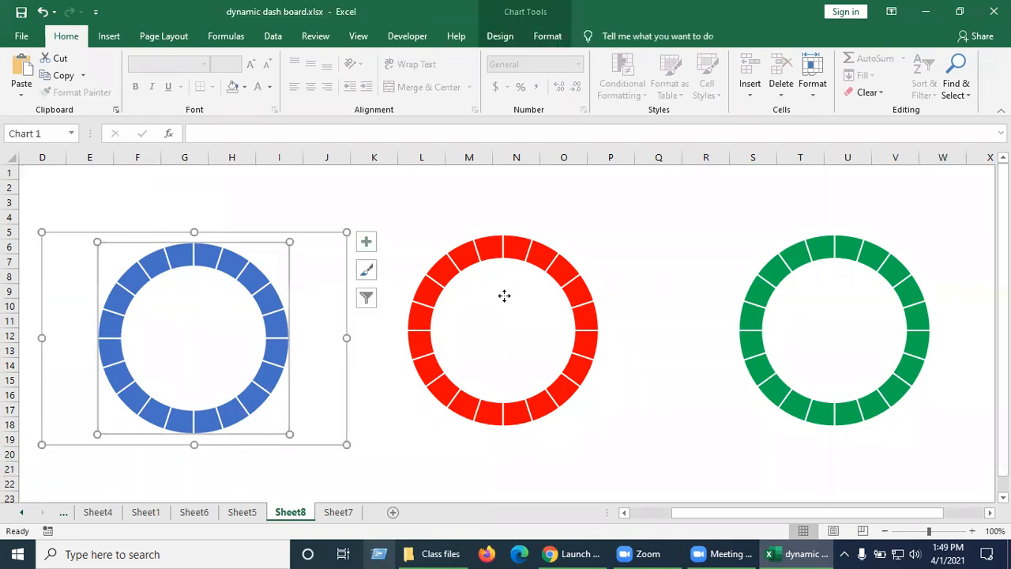
left_click(504, 295, "ctrl")
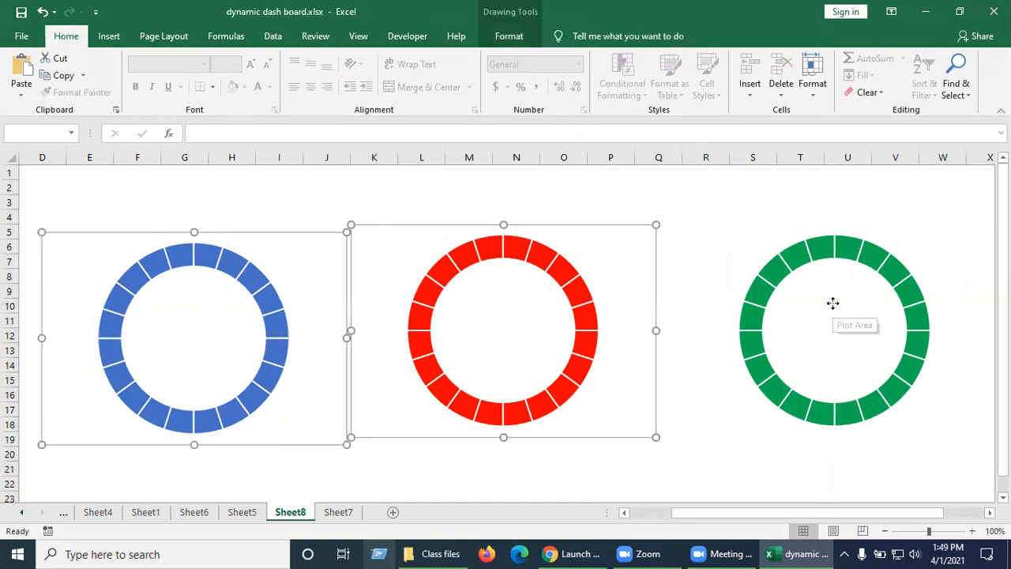
left_click(832, 302, "ctrl")
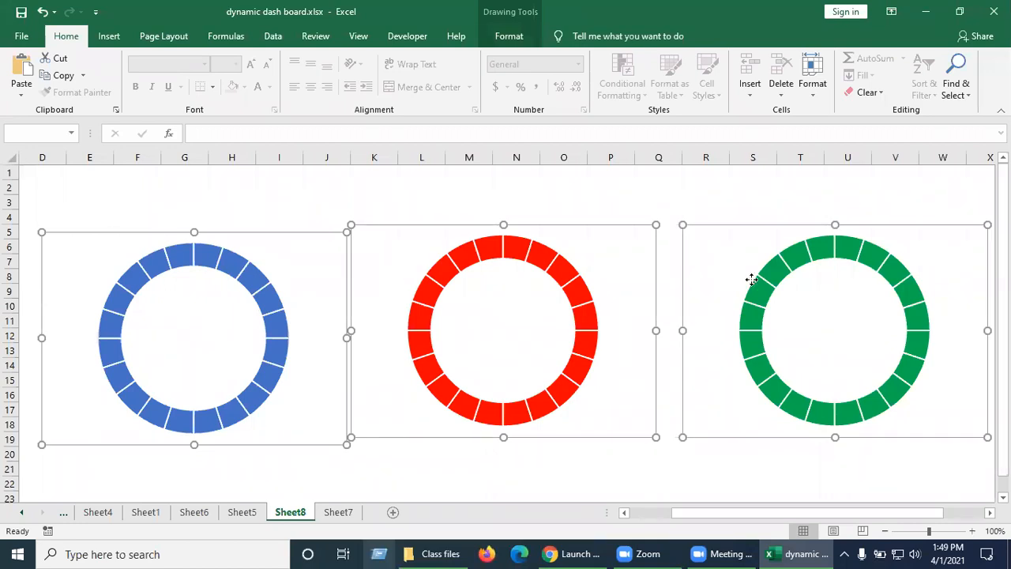
left_click(505, 37)
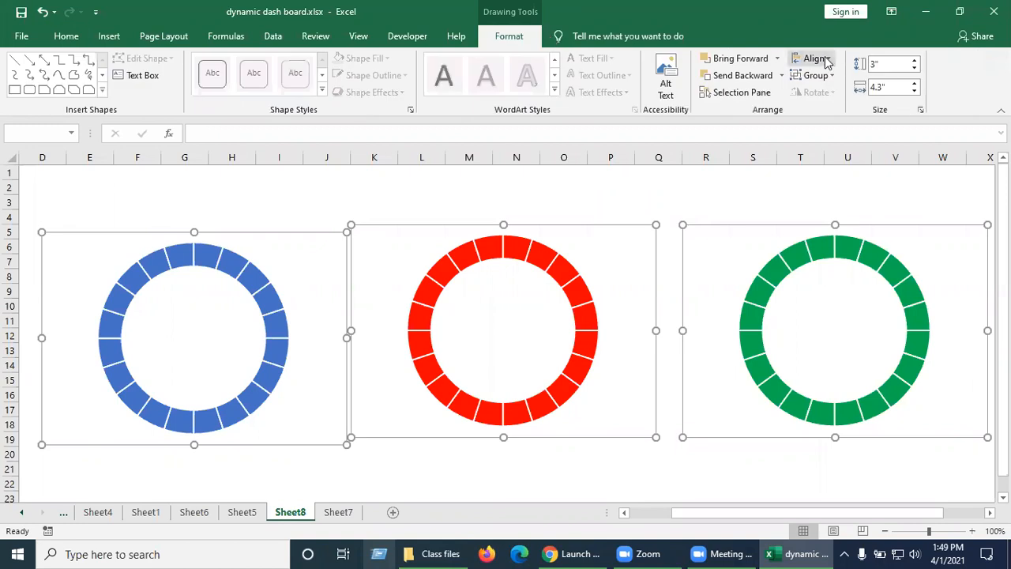
left_click(827, 62)
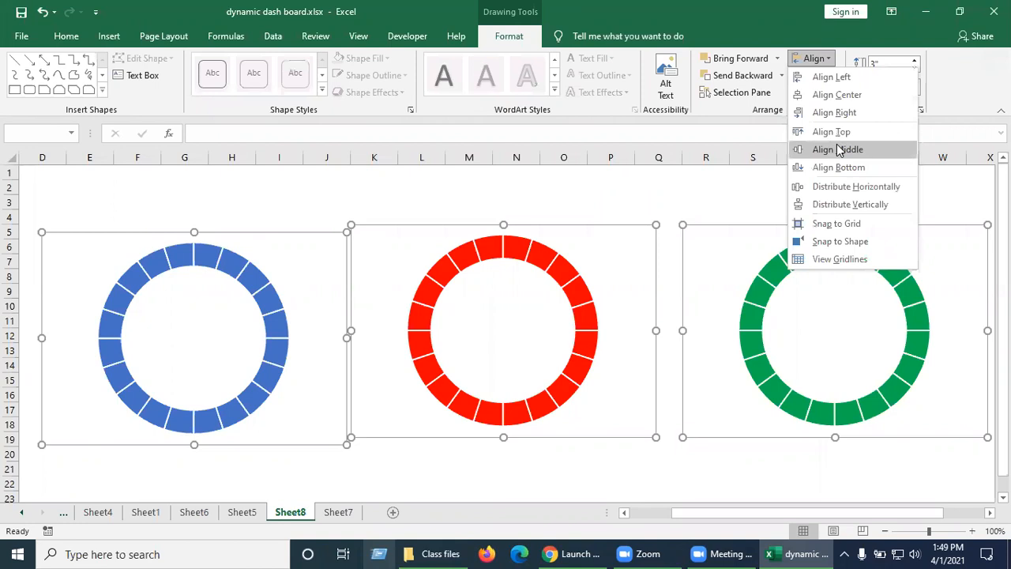
left_click(849, 189)
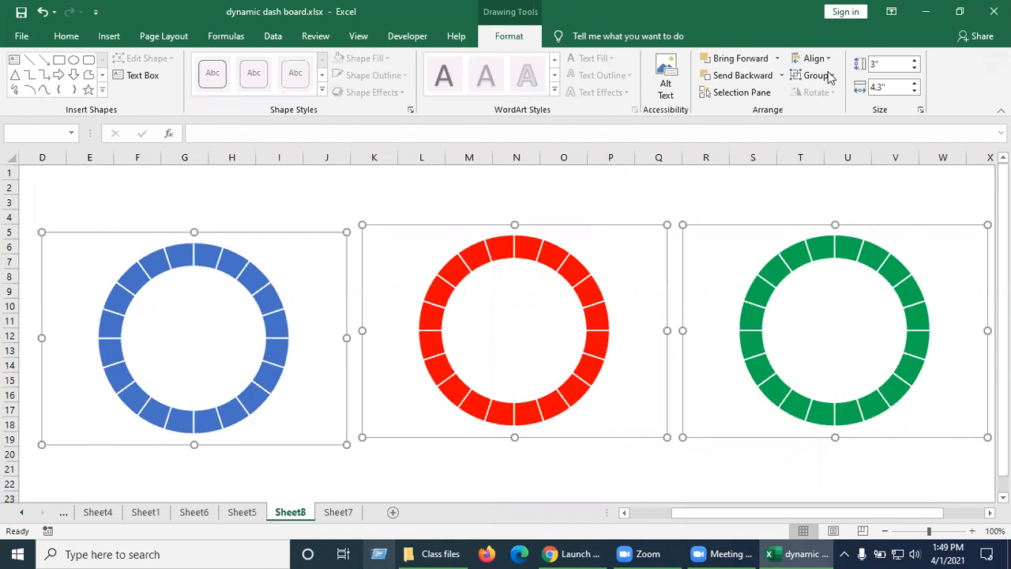
Step: Align the blue, red and green doughnut charts to a common horizontal midline with Align Middle
left_click(825, 59)
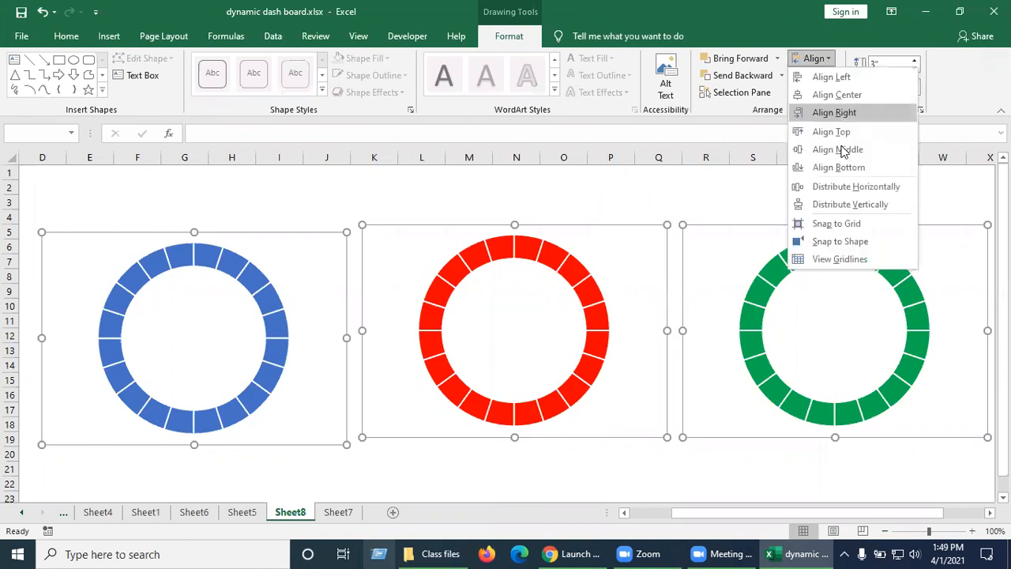
left_click(843, 149)
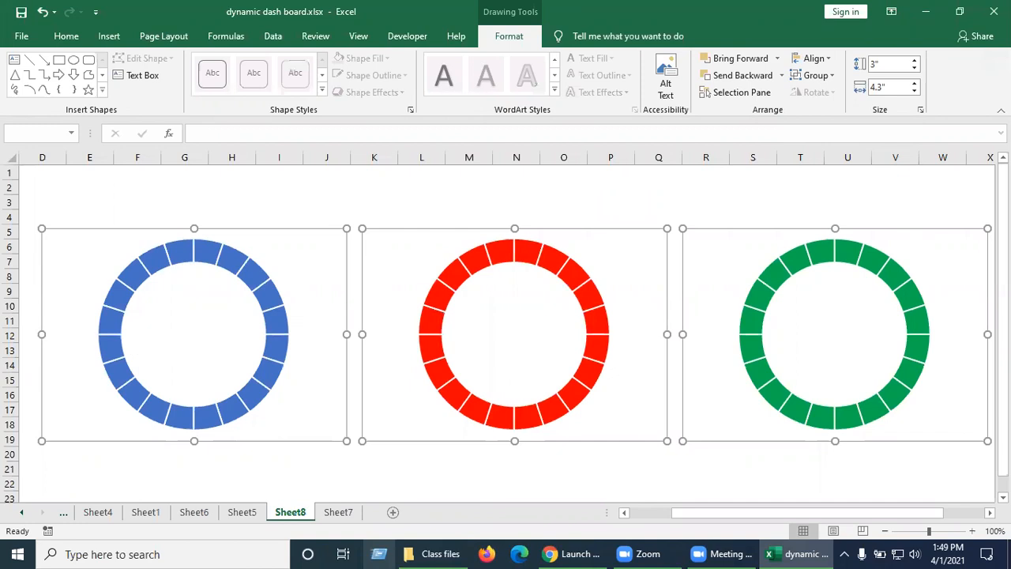
left_click(592, 470)
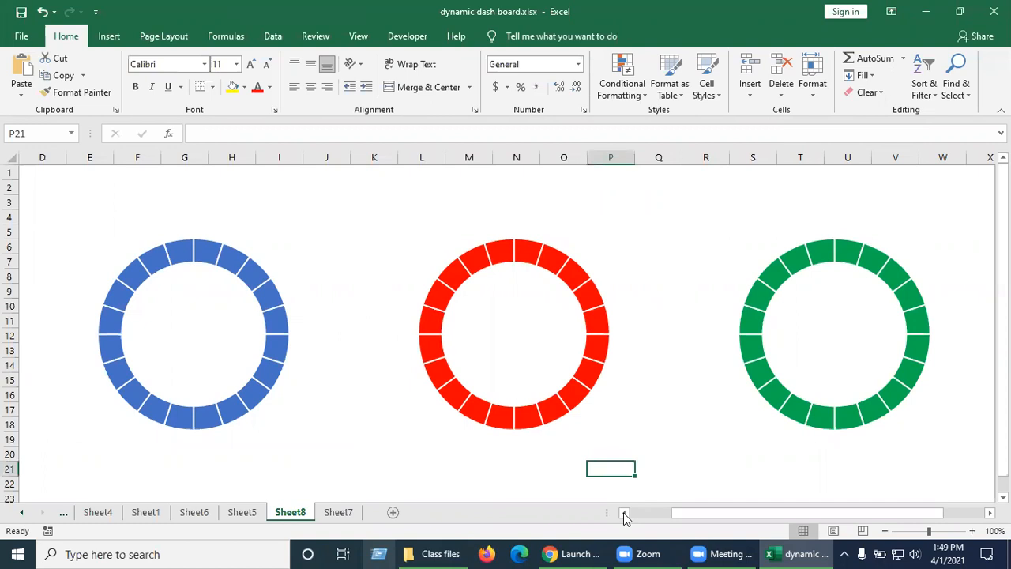
left_click(624, 512)
left_click(624, 513)
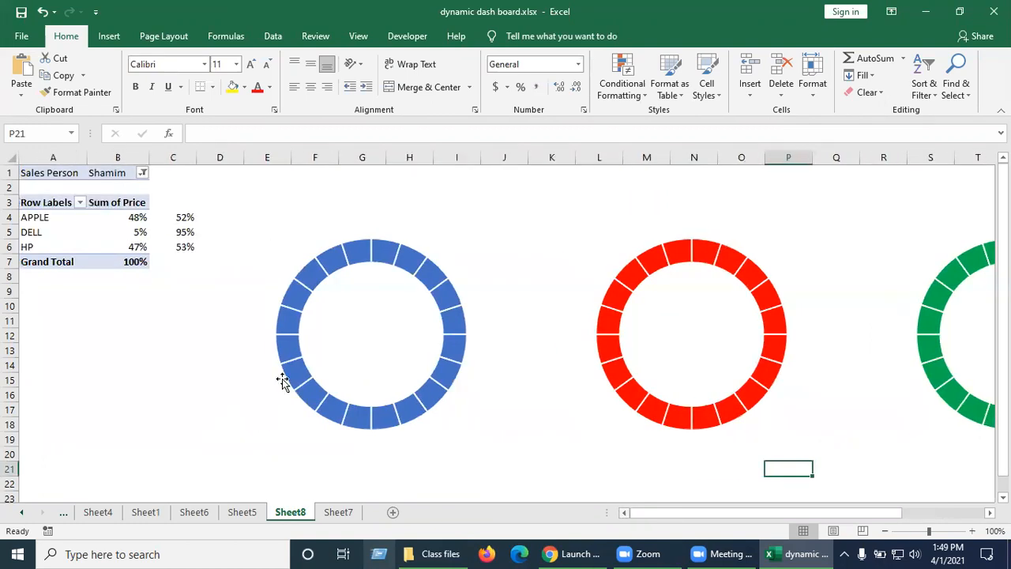
left_click(370, 337)
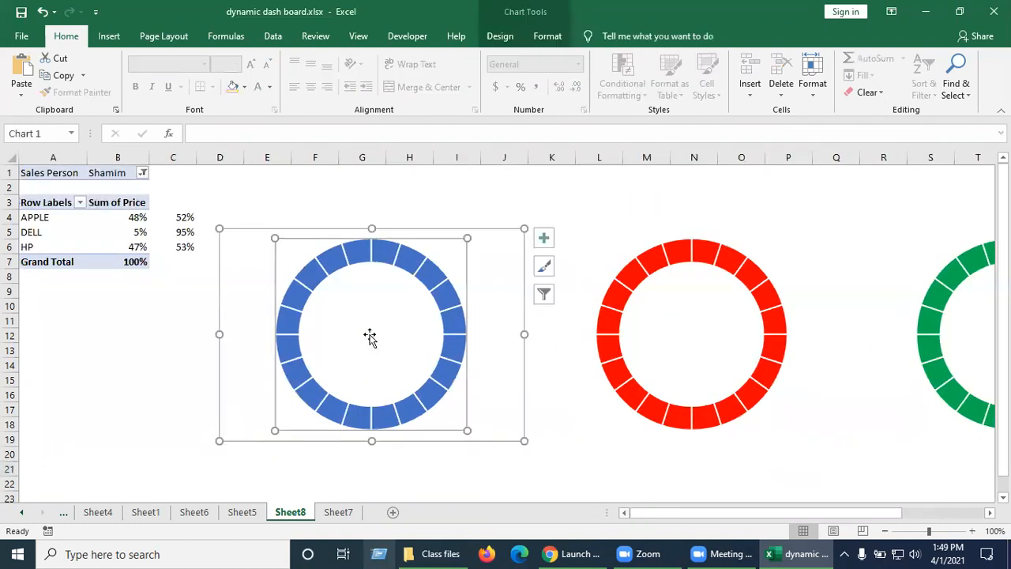
left_click(105, 378)
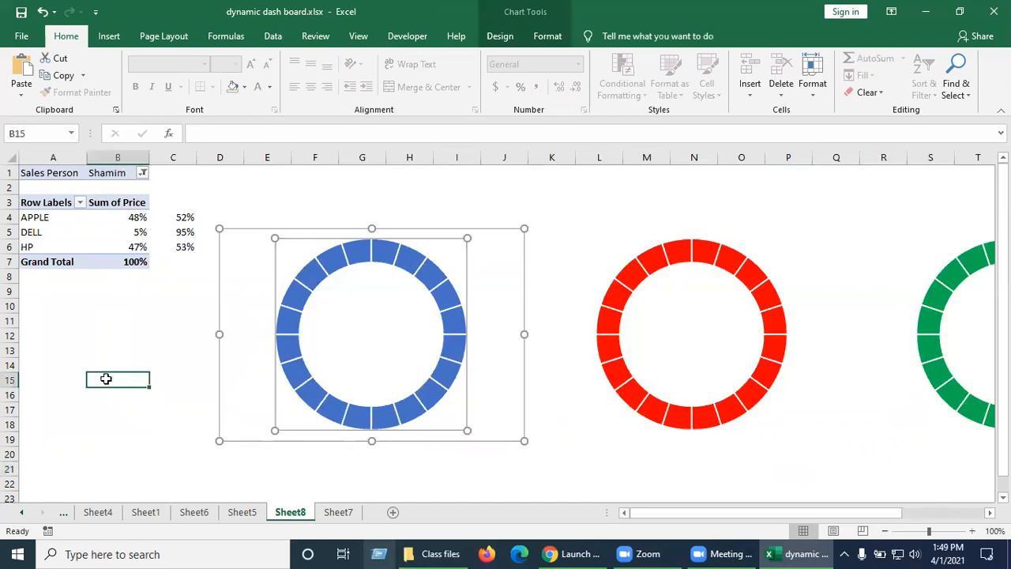
left_click(380, 319)
right_click(380, 319)
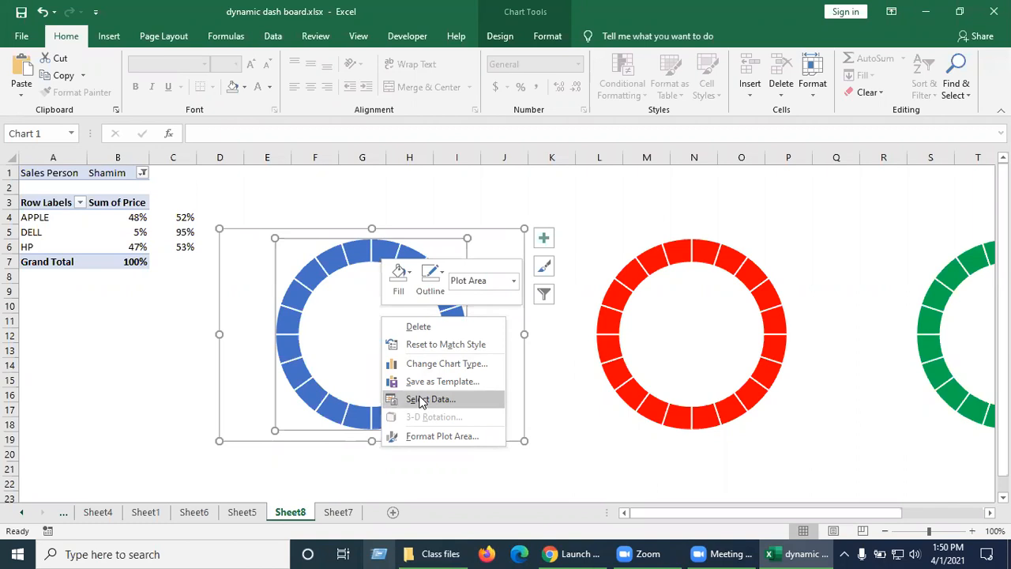
left_click(95, 384)
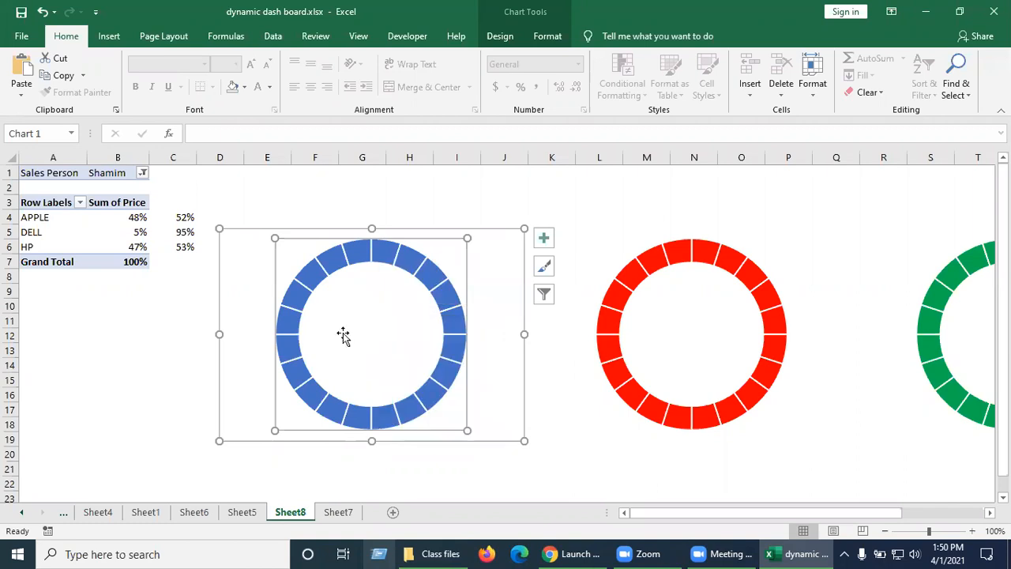
left_click(99, 387)
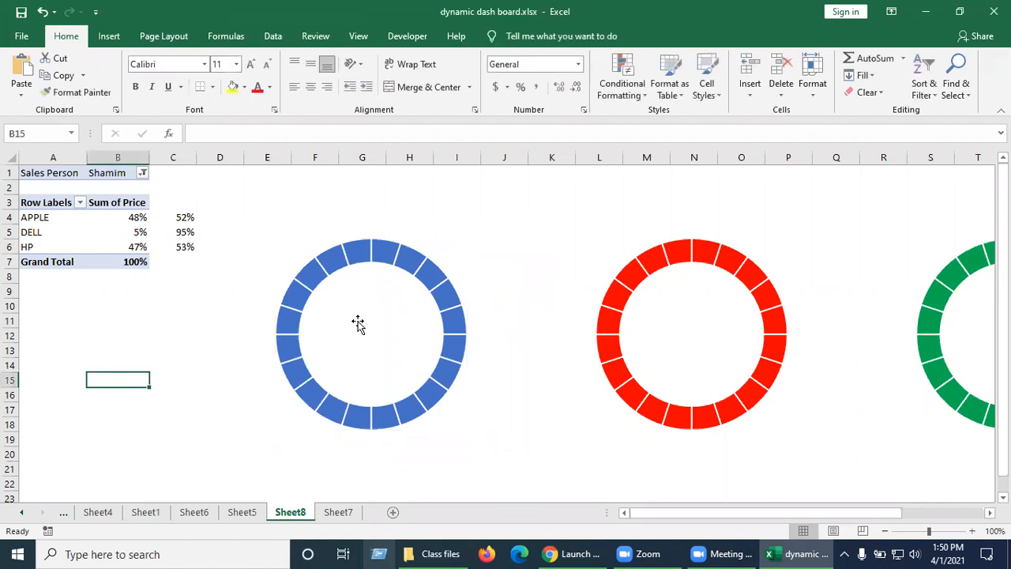
Step: Add a new data series to the blue doughnut chart, taking its name from the APPLE label in cell A4
left_click(357, 322)
right_click(360, 323)
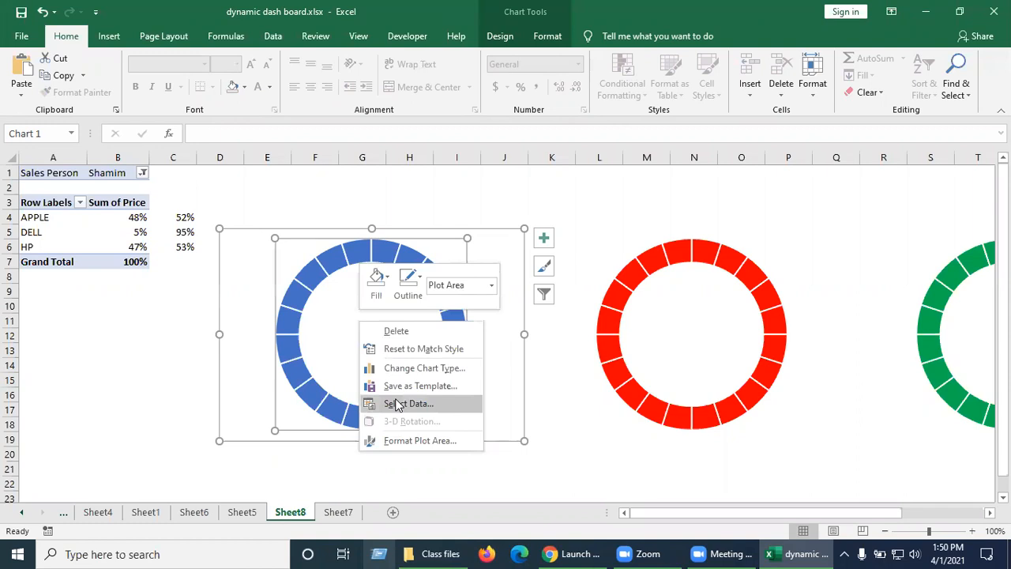
left_click(397, 403)
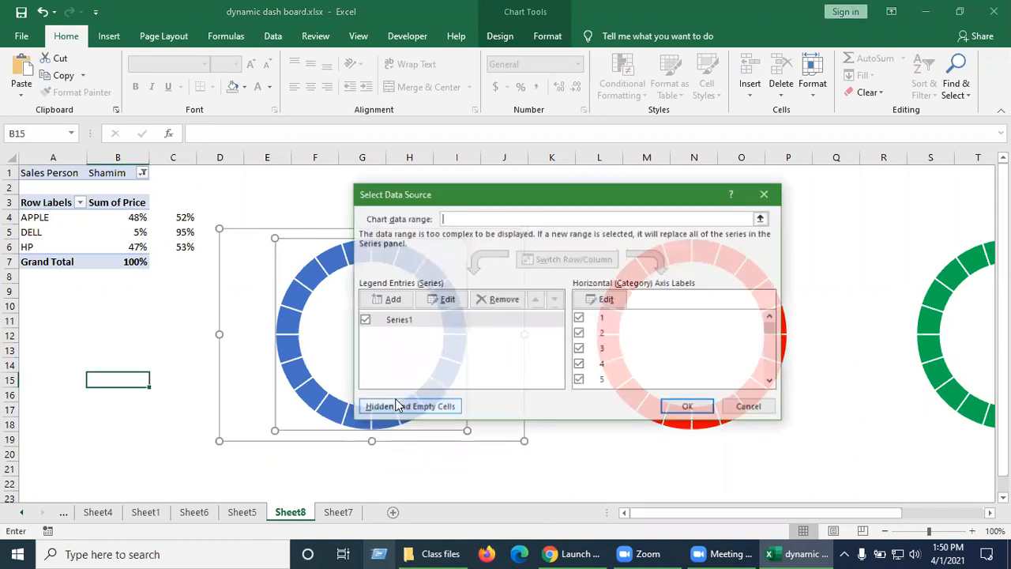
left_click(388, 301)
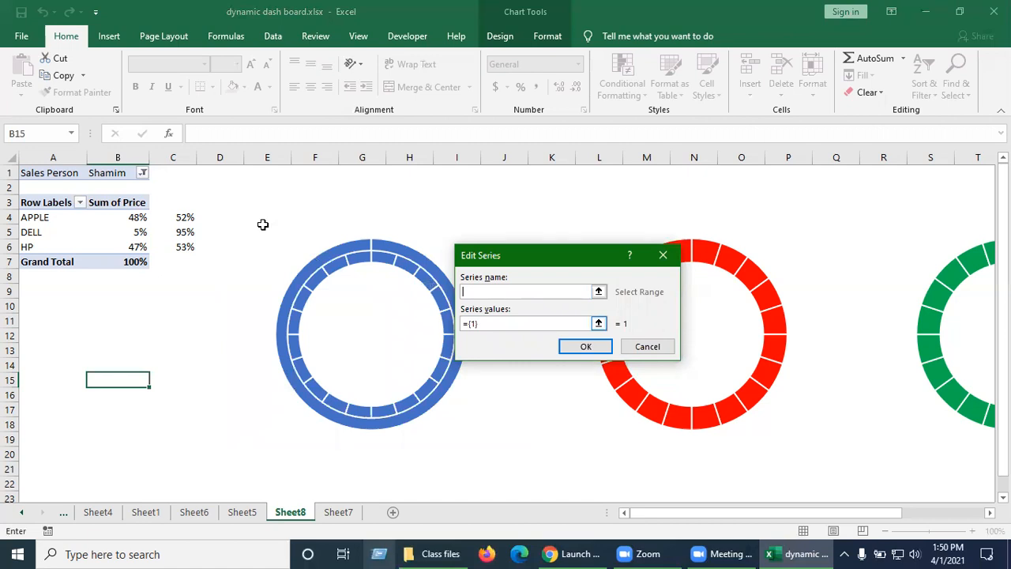
left_click(24, 218)
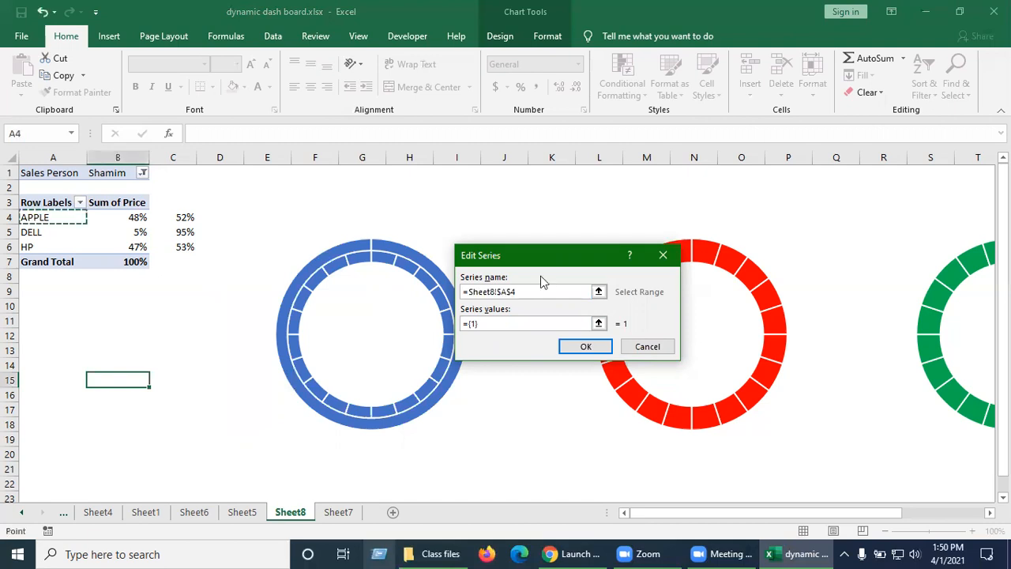
Step: Set the APPLE series values to cells B4:C4 on Sheet8 and apply the data source changes
left_click(494, 324)
key("BackSpace")
key("BackSpace")
key("BackSpace")
key("BackSpace")
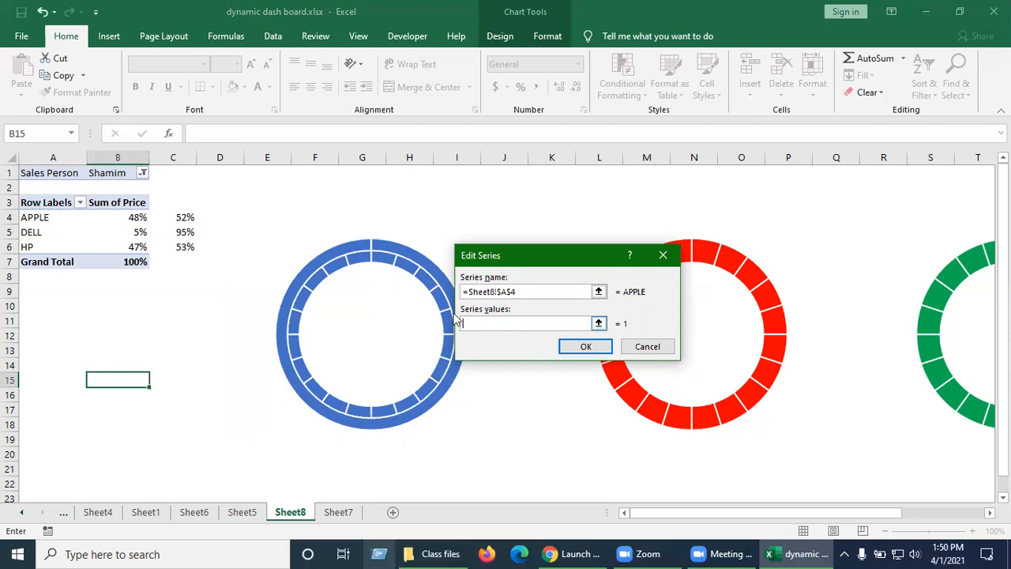
left_click_drag(128, 217, 178, 222)
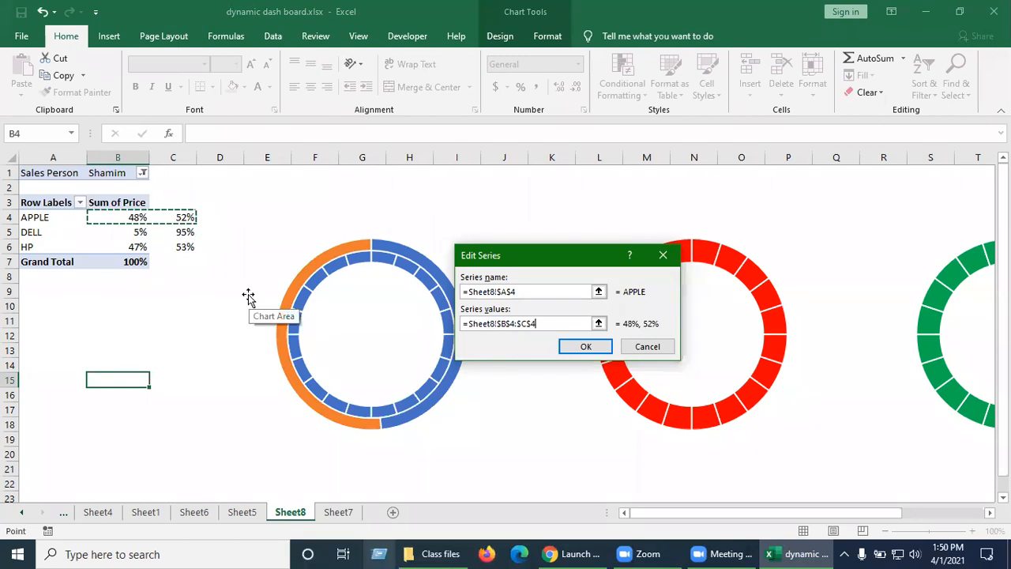
left_click(586, 346)
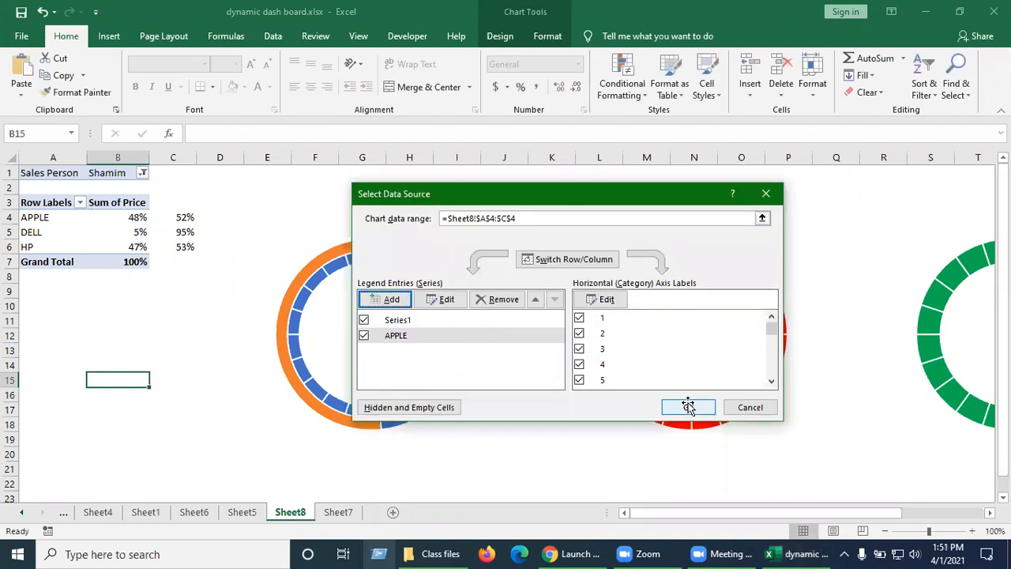
left_click(679, 407)
left_click(523, 469)
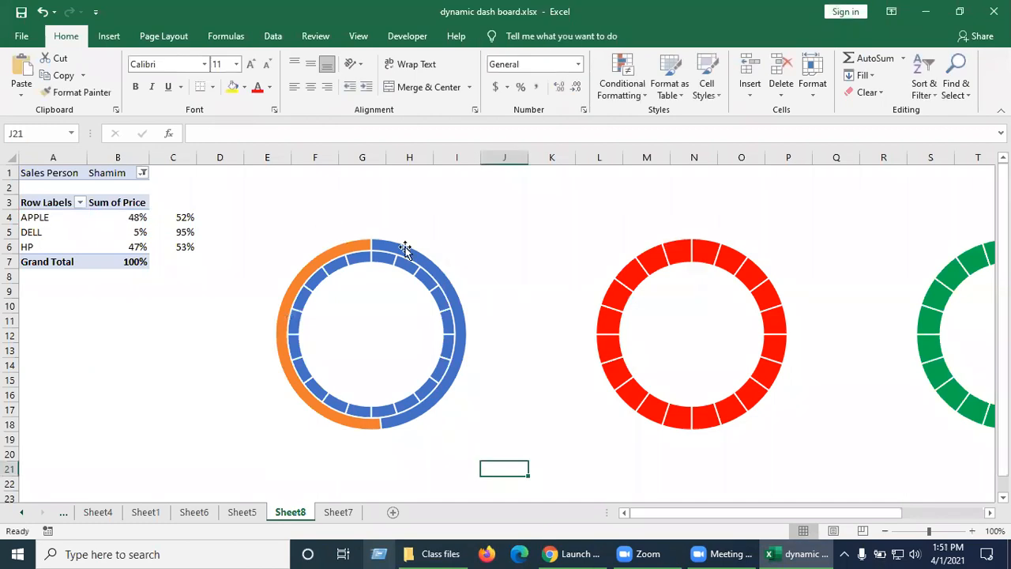
Step: Plot the APPLE series of the first doughnut chart on the secondary axis, keeping the Doughnut type
mouse_move(375, 254)
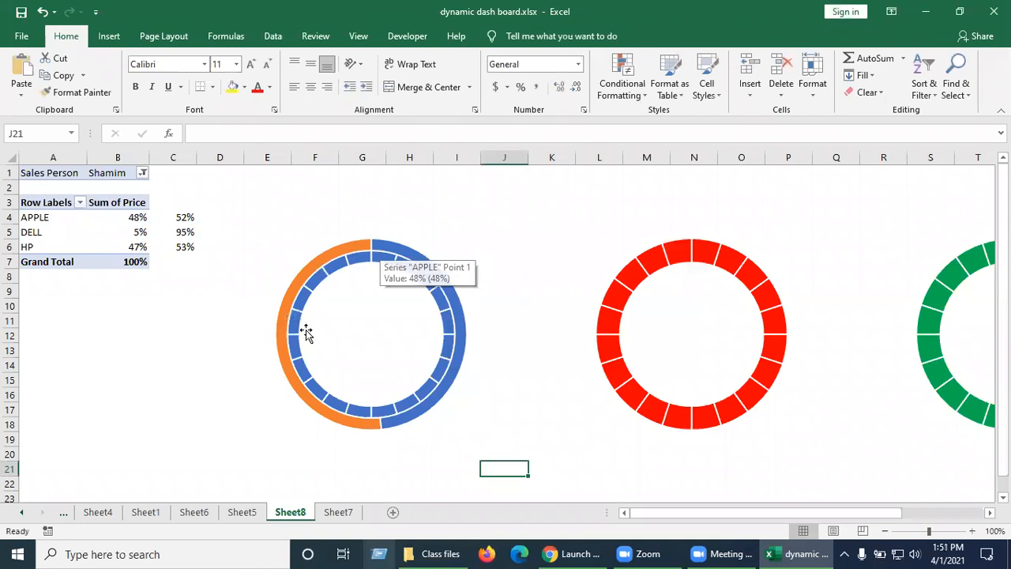
left_click(327, 254)
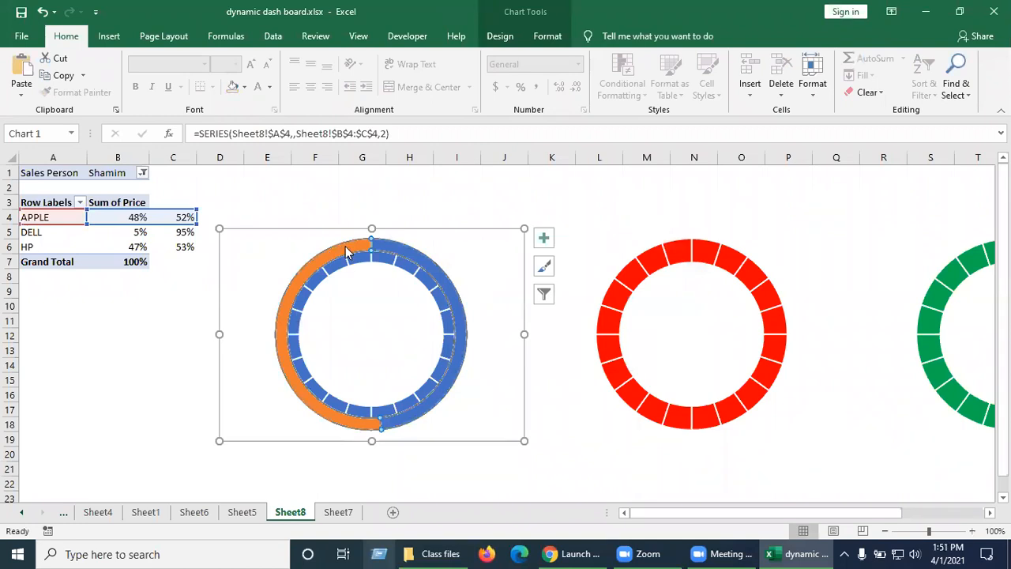
right_click(346, 248)
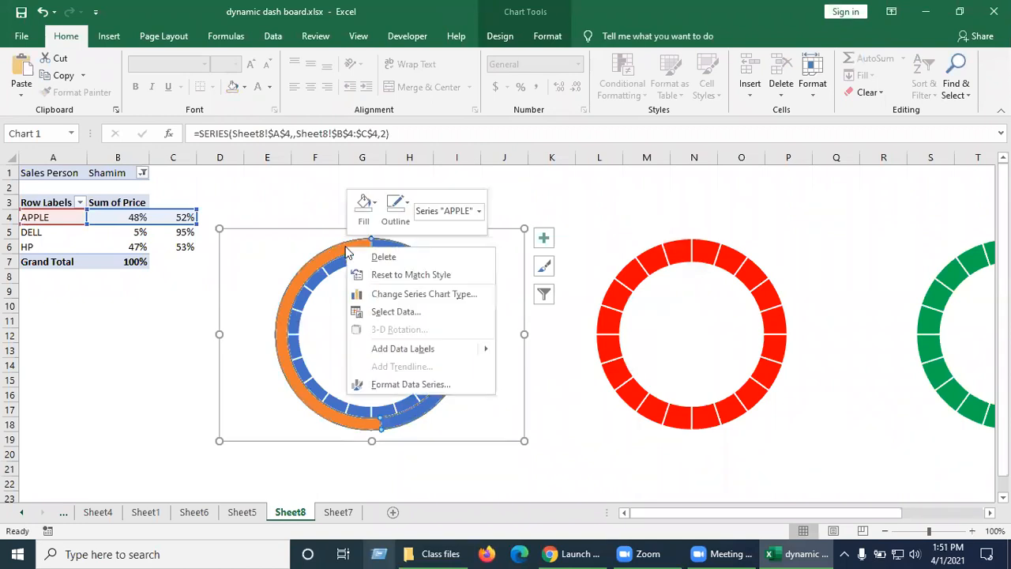
left_click(422, 305)
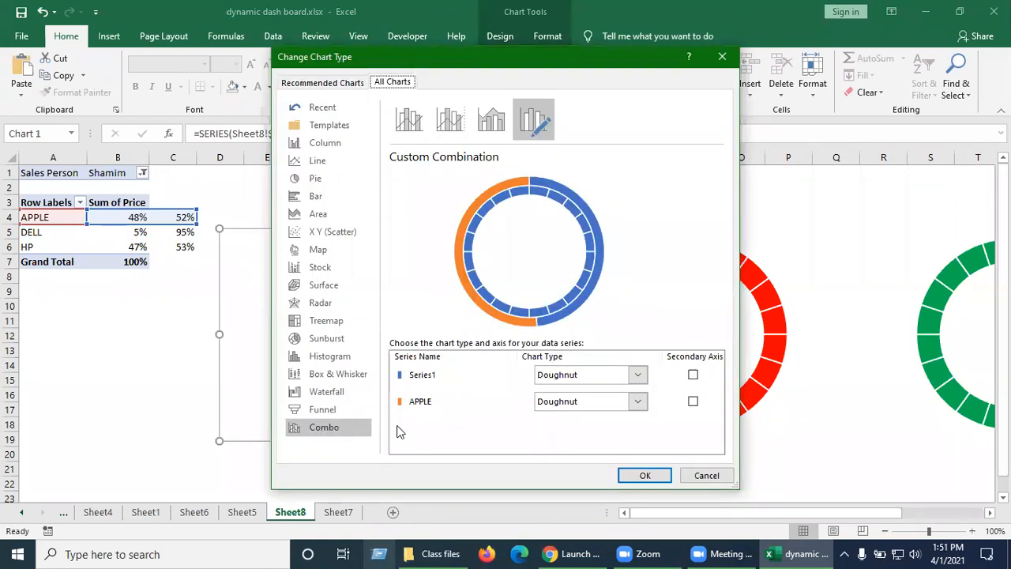
left_click(692, 402)
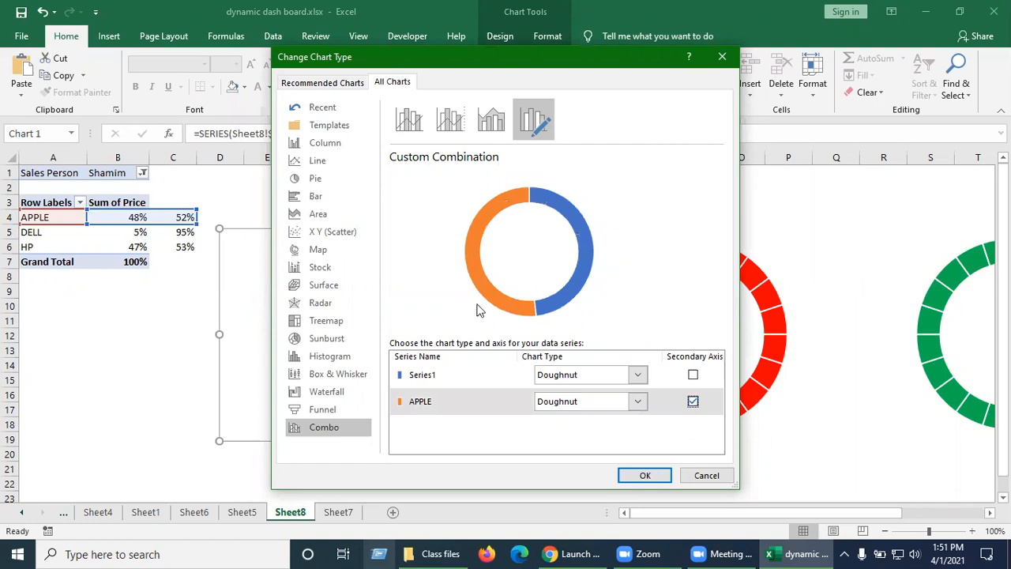
left_click(639, 475)
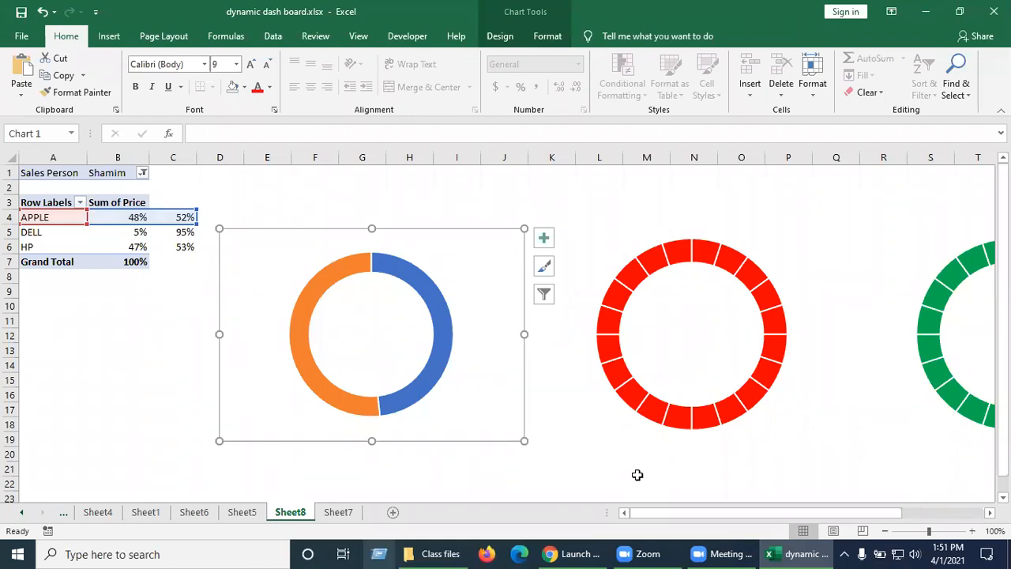
left_click(341, 468)
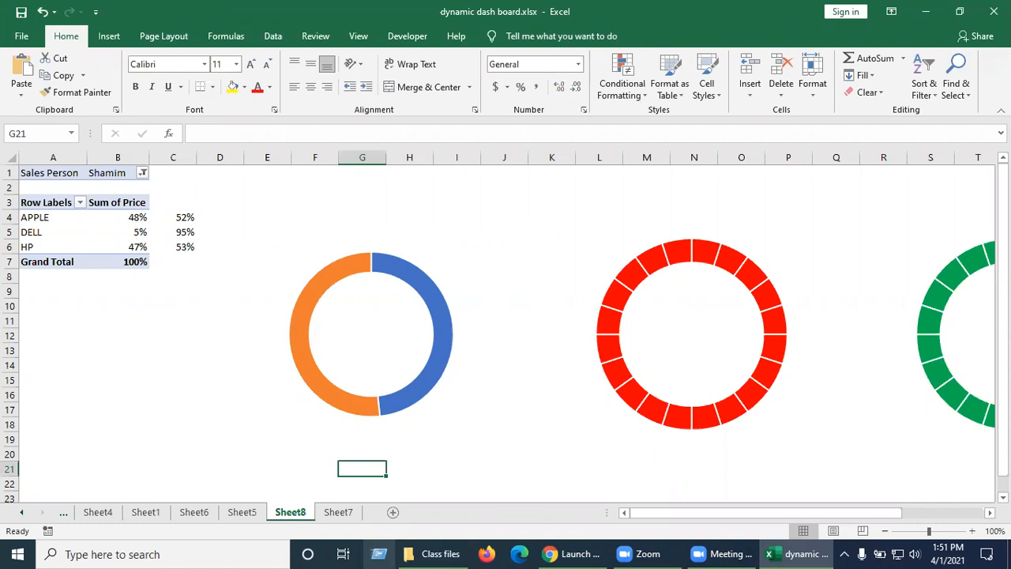
Step: Add a new data series to the red doughnut chart, taking its name from the DELL label in cell A5
scroll(576, 361, "right", 3)
scroll(524, 345, "right", 1)
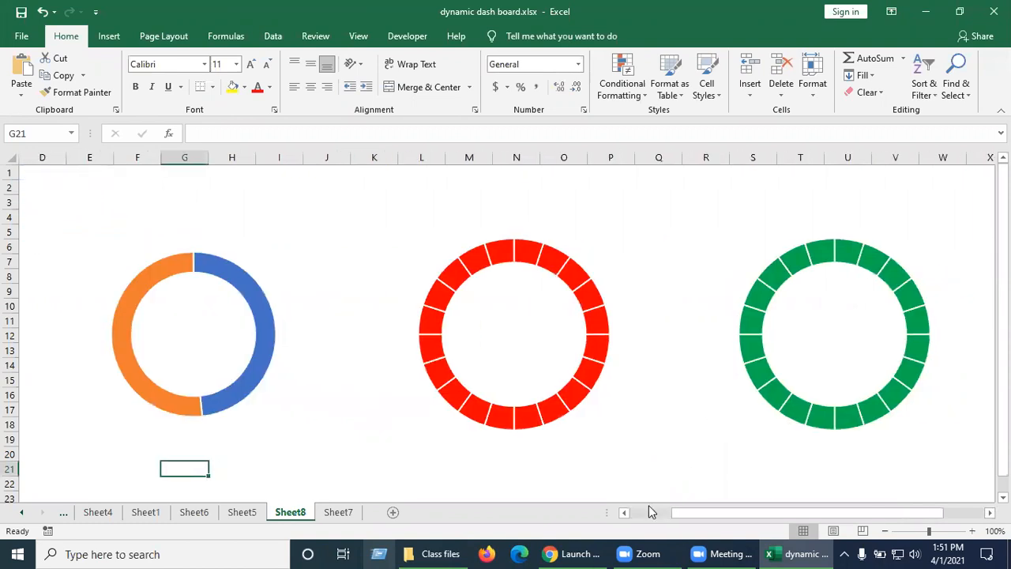
left_click(886, 531)
left_click(887, 531)
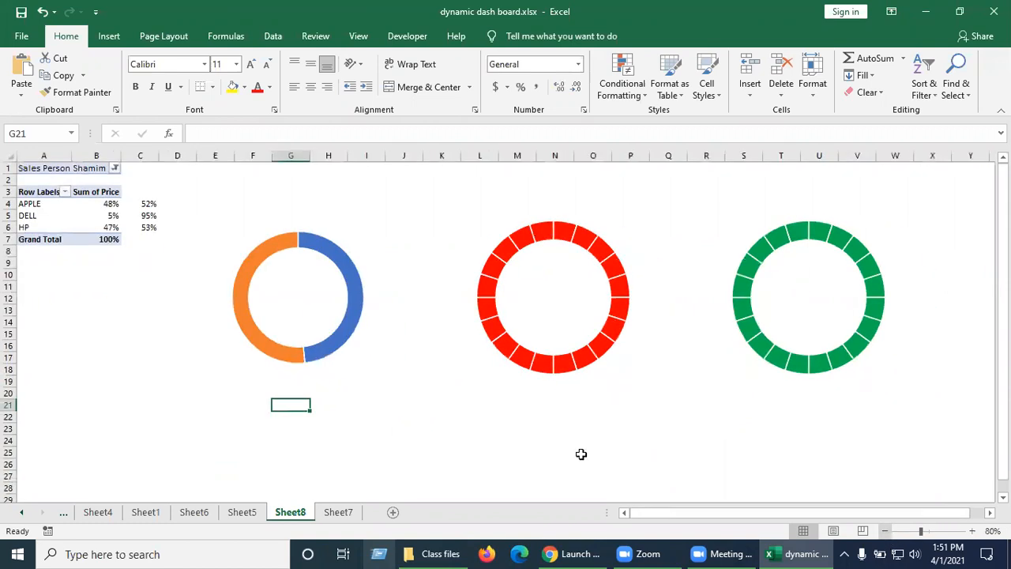
left_click(582, 451)
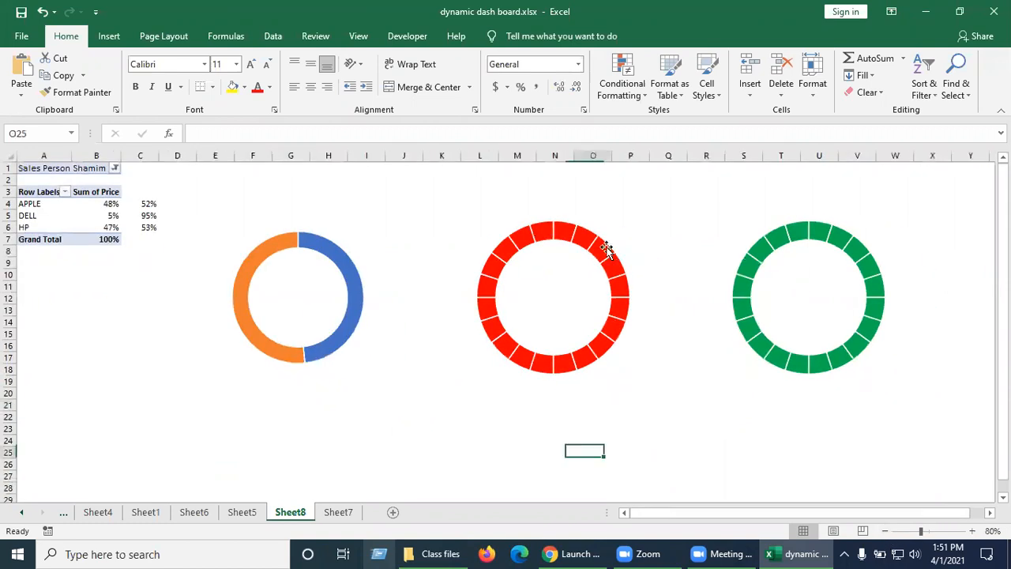
left_click(547, 289)
right_click(547, 289)
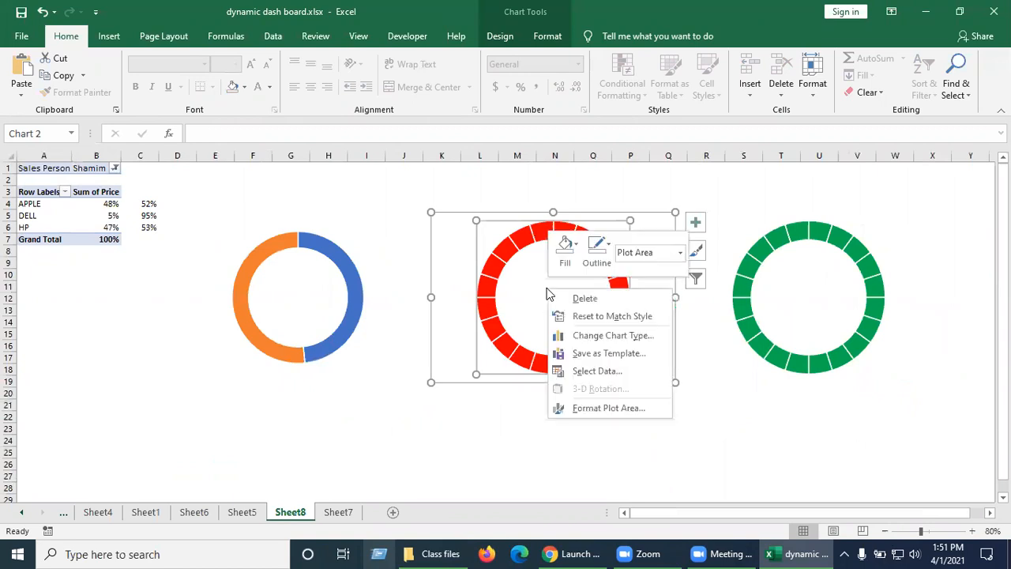
left_click(618, 368)
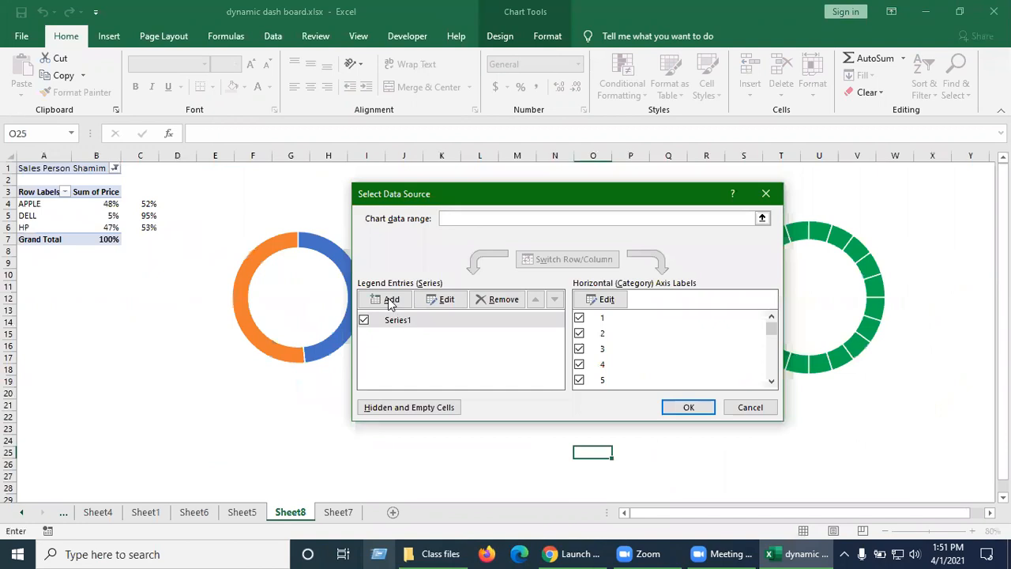
left_click(391, 302)
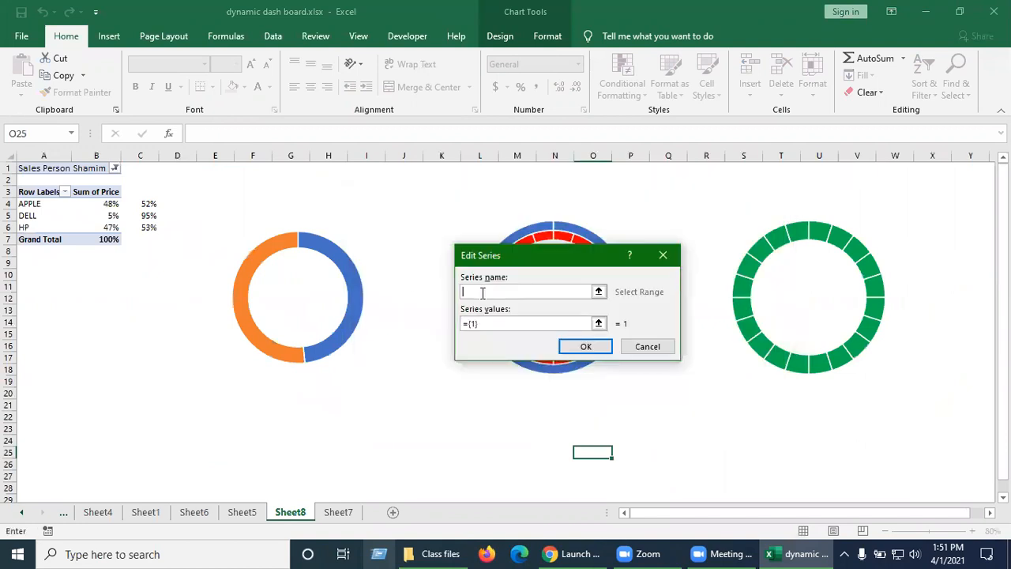
left_click(22, 214)
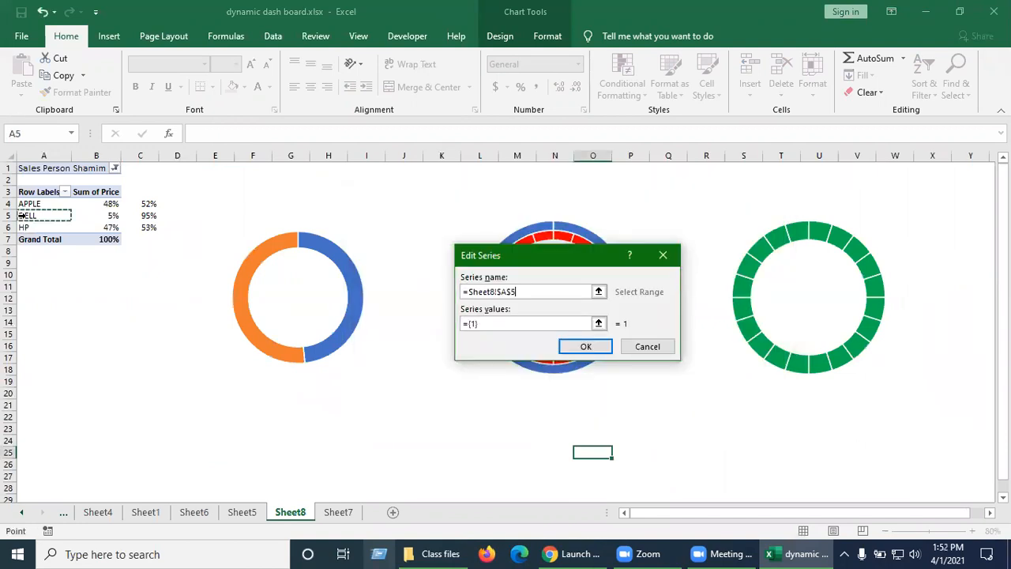
Step: Set the DELL series values to cells B5:C5 on Sheet8 and apply the data source changes
left_click(484, 324)
key("BackSpace")
key("BackSpace")
key("BackSpace")
key("BackSpace")
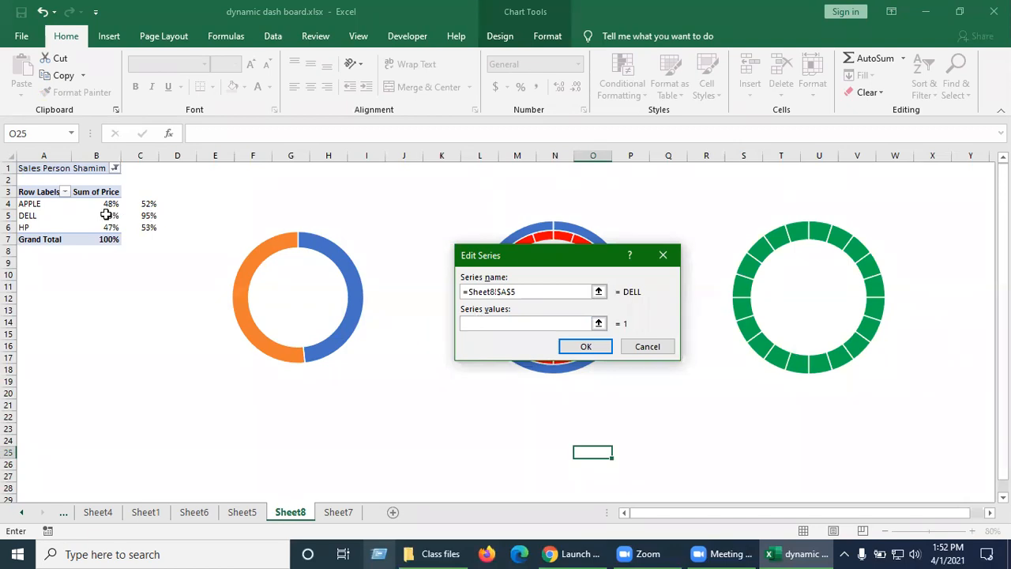
left_click_drag(106, 214, 146, 215)
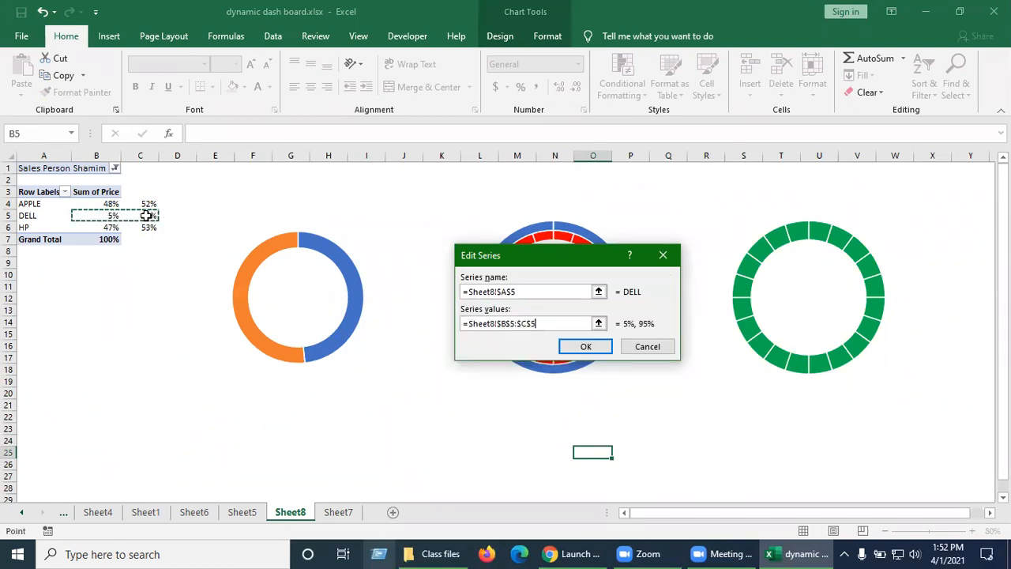
left_click(584, 347)
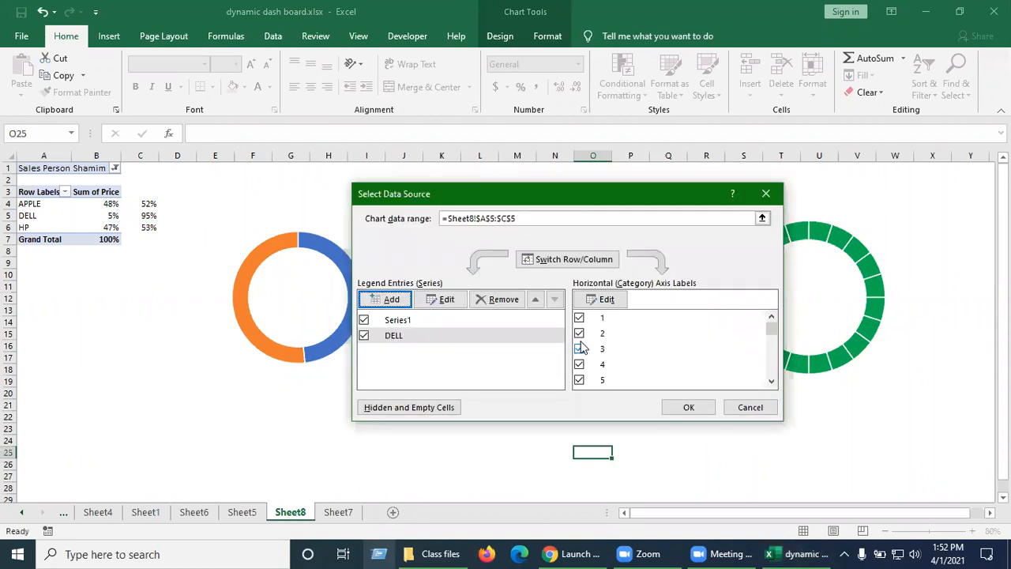
left_click(692, 408)
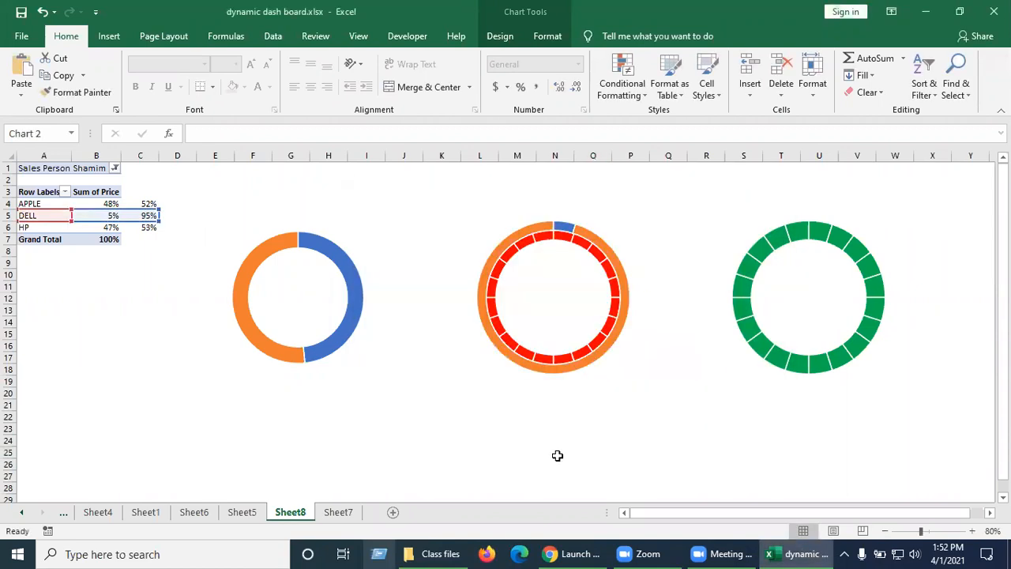
Step: Plot the DELL series of the red doughnut chart on the secondary axis, keeping the Doughnut type
left_click(555, 454)
key("Escape")
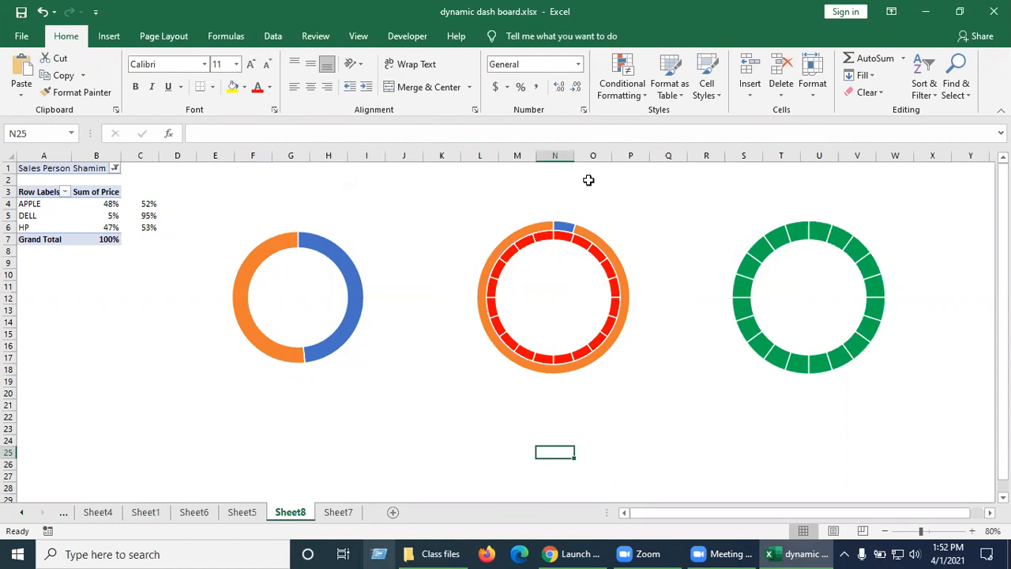
left_click(519, 231)
left_click(463, 490)
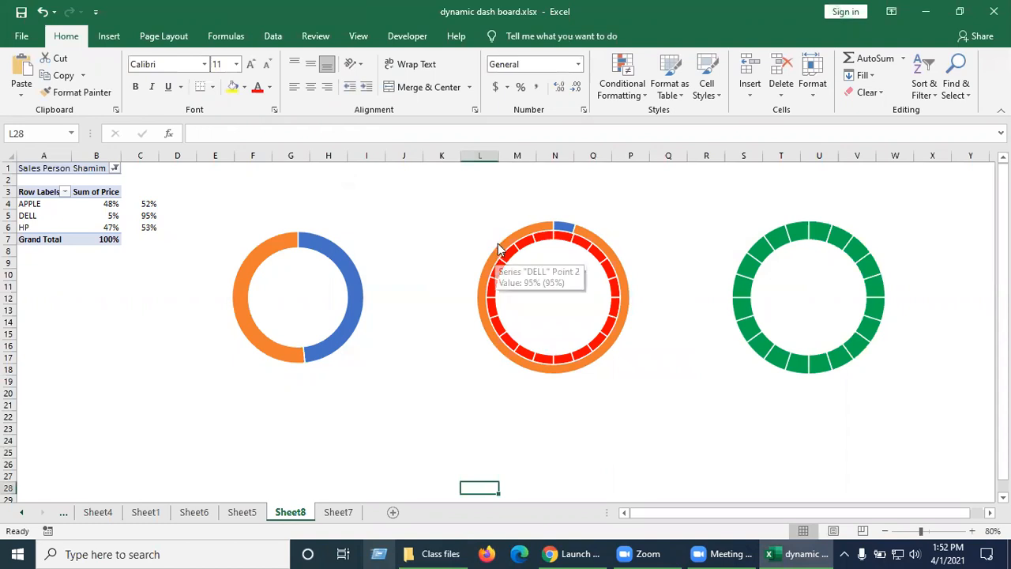
left_click(499, 250)
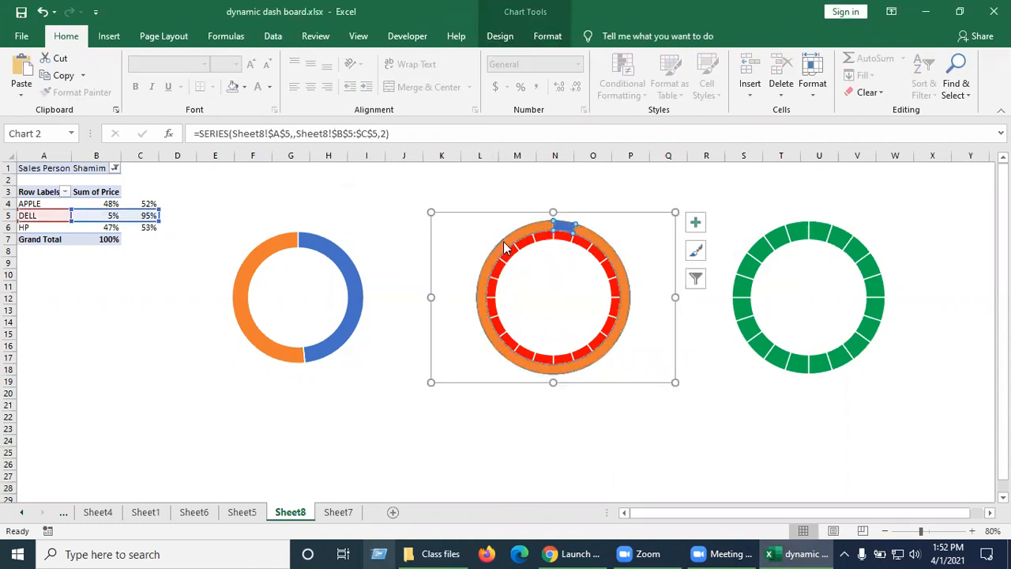
right_click(506, 247)
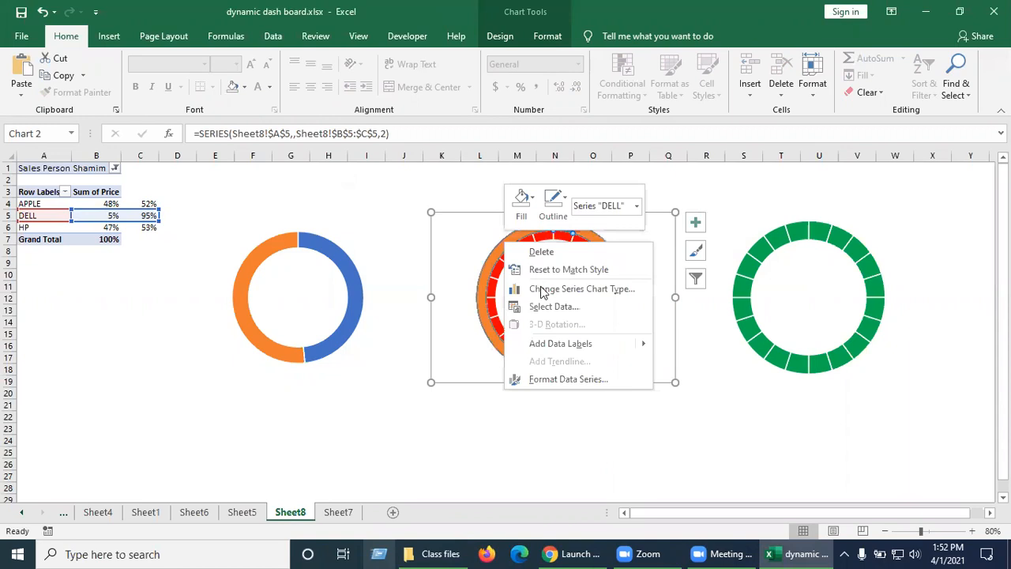
left_click(544, 291)
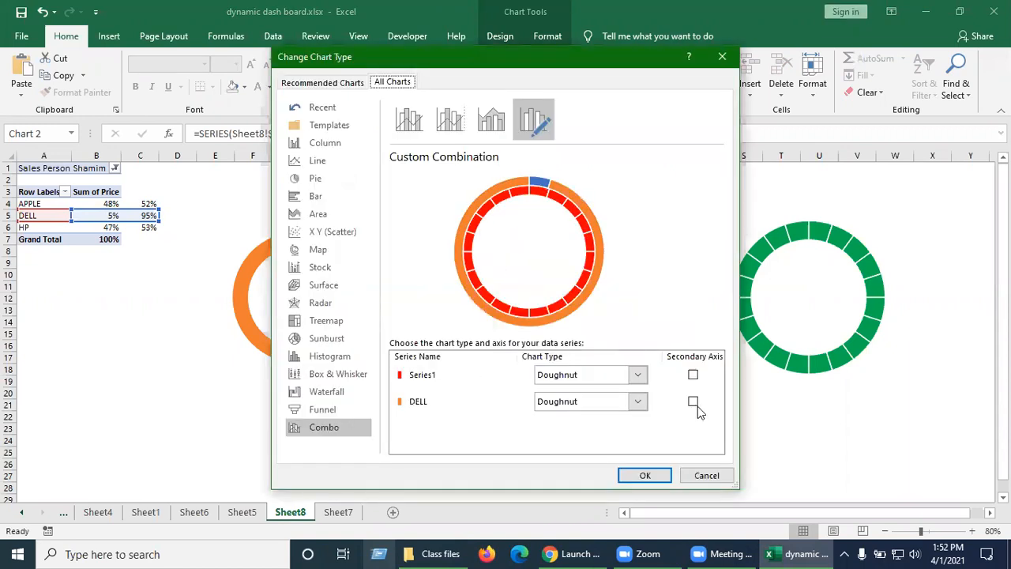
left_click(693, 403)
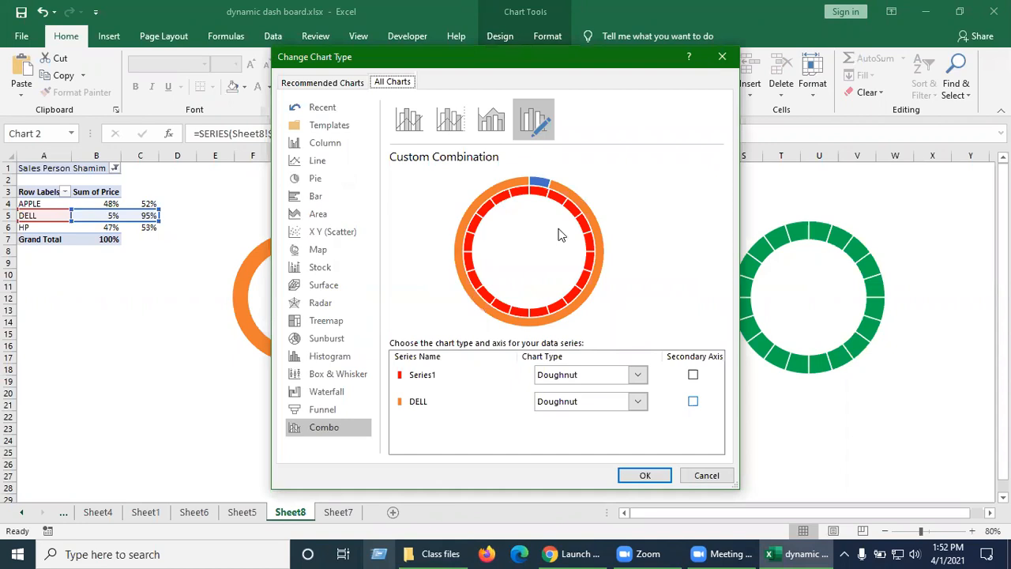
left_click(647, 474)
key("Escape")
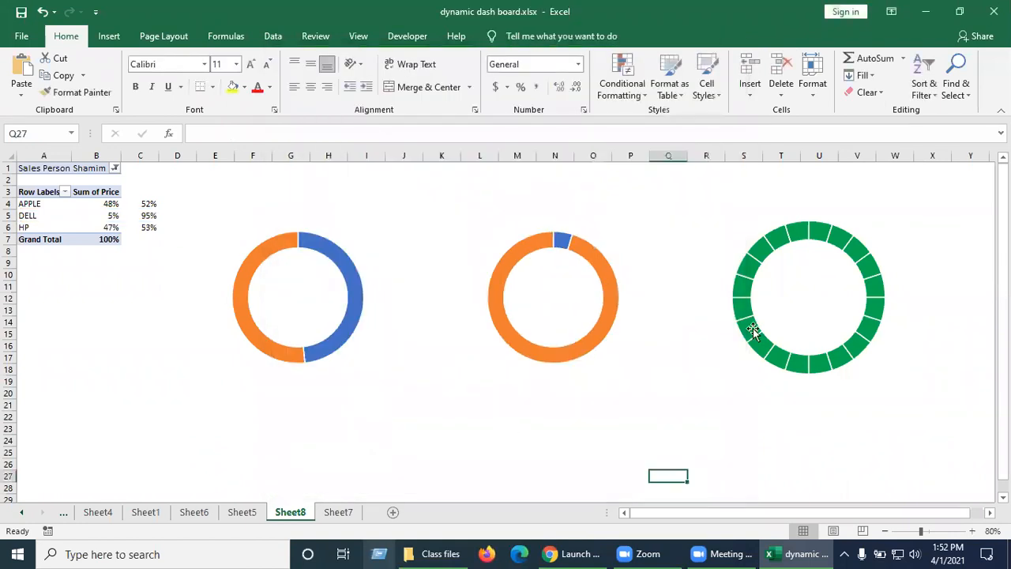
Step: Add a new data series to the green doughnut chart, taking its name from the HP label in cell A6
left_click(811, 296)
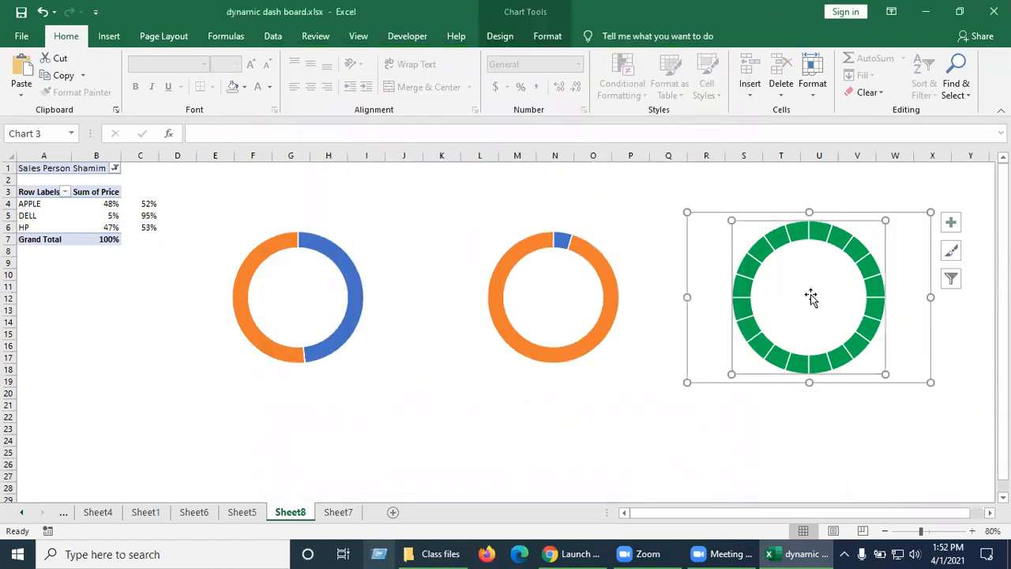
right_click(811, 296)
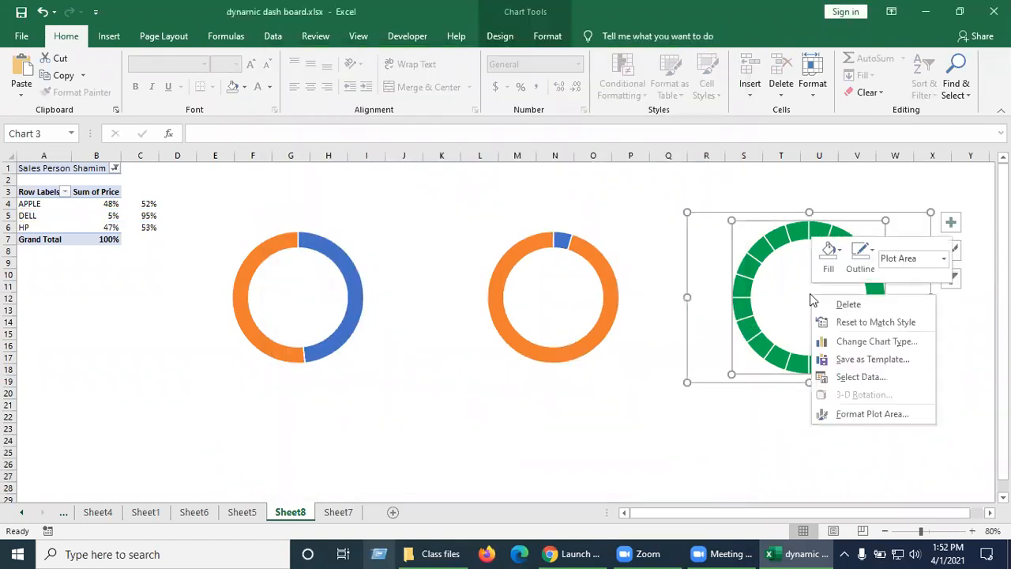
left_click(838, 377)
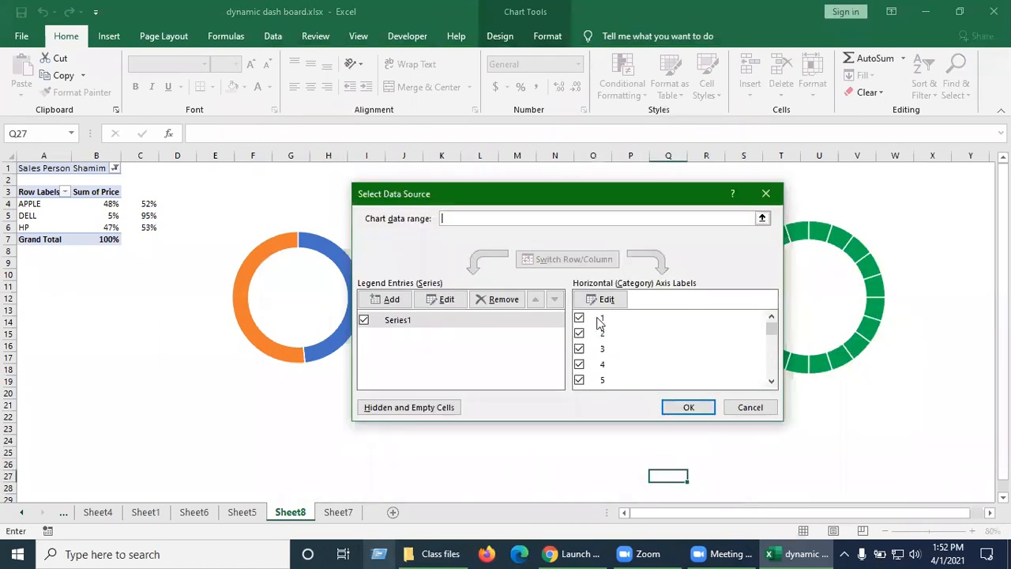
left_click(391, 300)
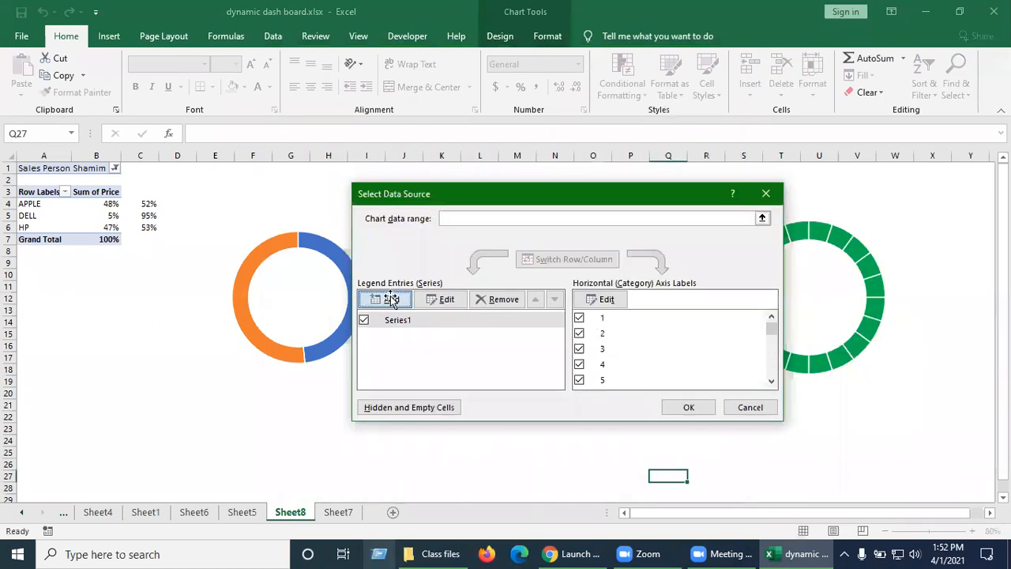
left_click(24, 227)
Step: Set the HP series values to cells B6:C6 on Sheet8 and apply the data source changes
left_click(490, 324)
key("BackSpace")
key("BackSpace")
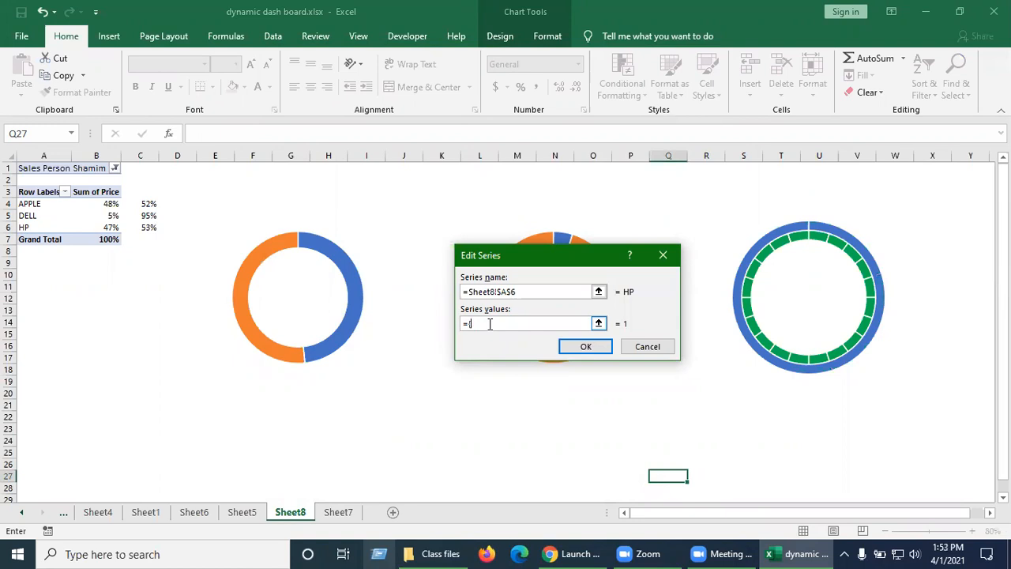
key("BackSpace")
key("BackSpace")
left_click(105, 226)
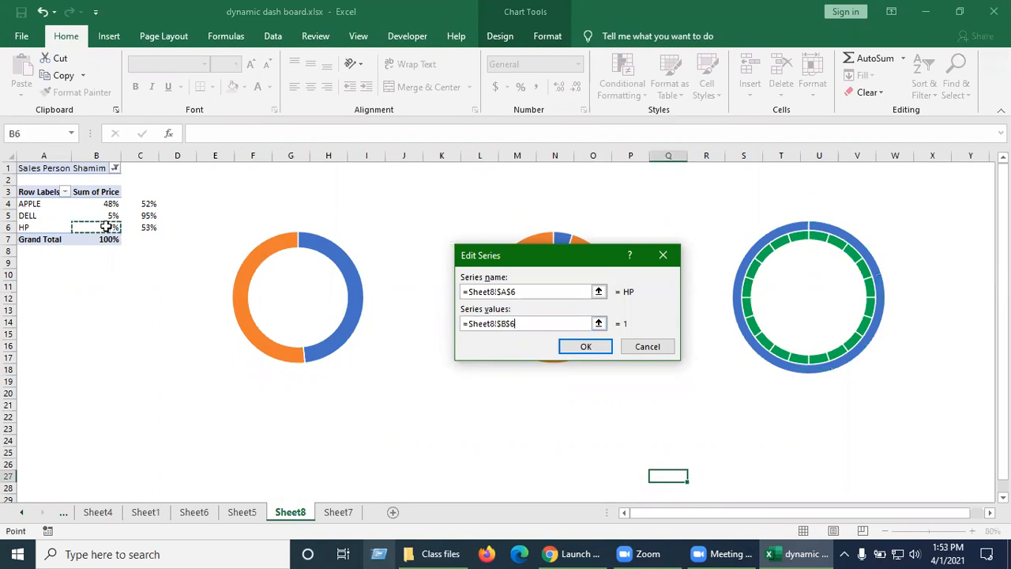
left_click(146, 227, "shift")
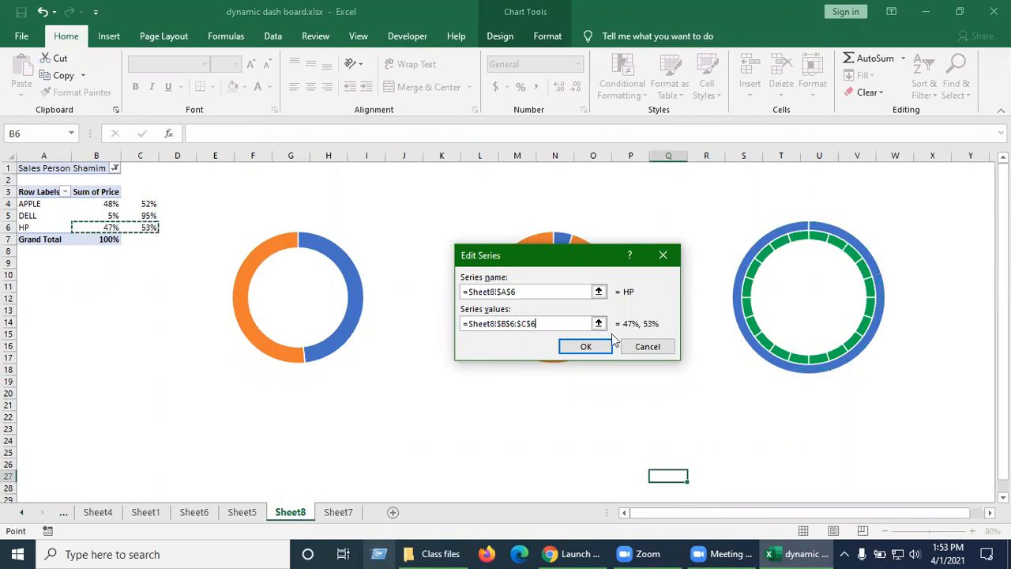
left_click(591, 348)
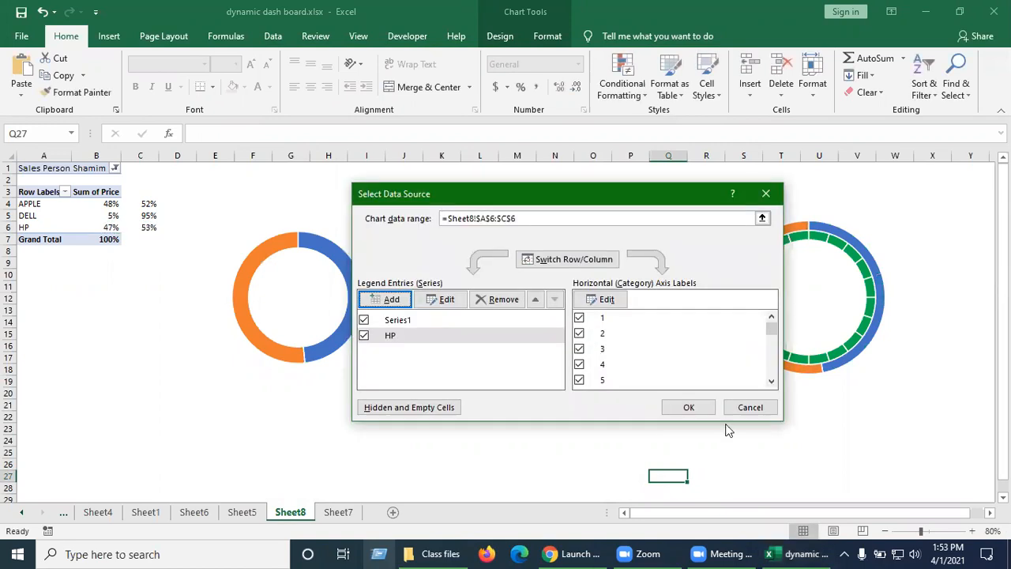
key("Return")
left_click(826, 452)
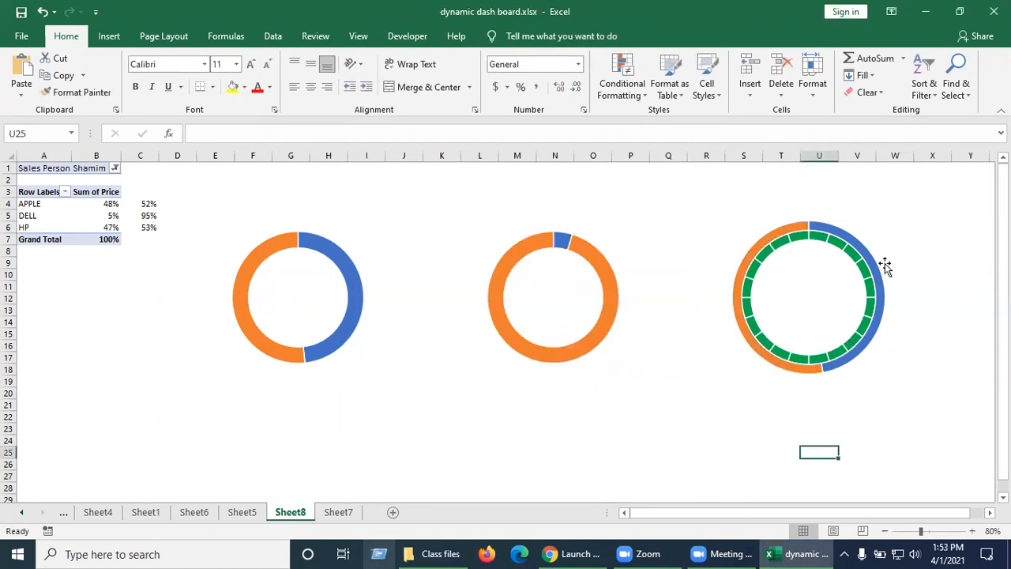
Step: Plot the HP series of the third doughnut chart on the secondary axis, keeping the Doughnut type
left_click(789, 367)
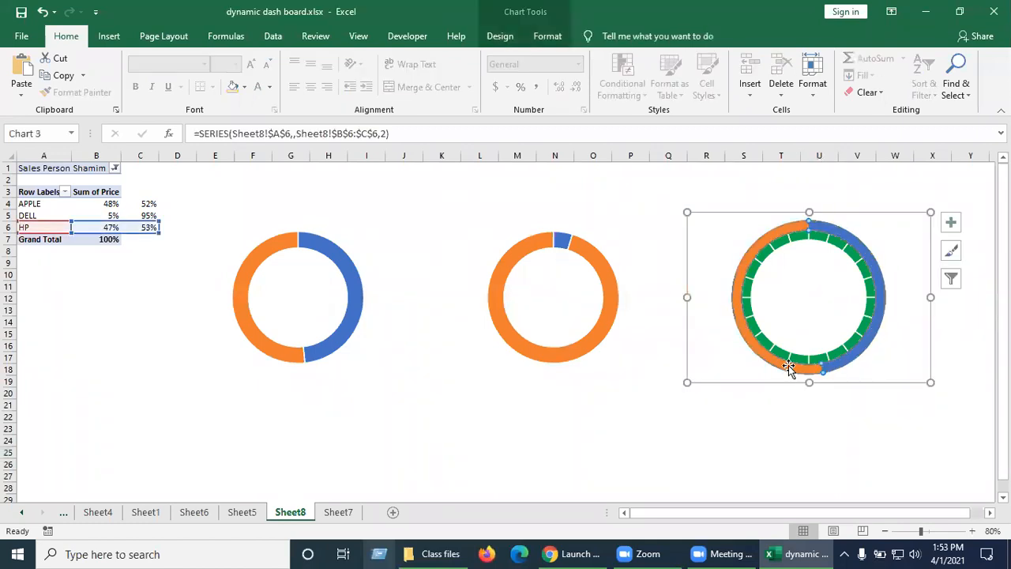
right_click(789, 367)
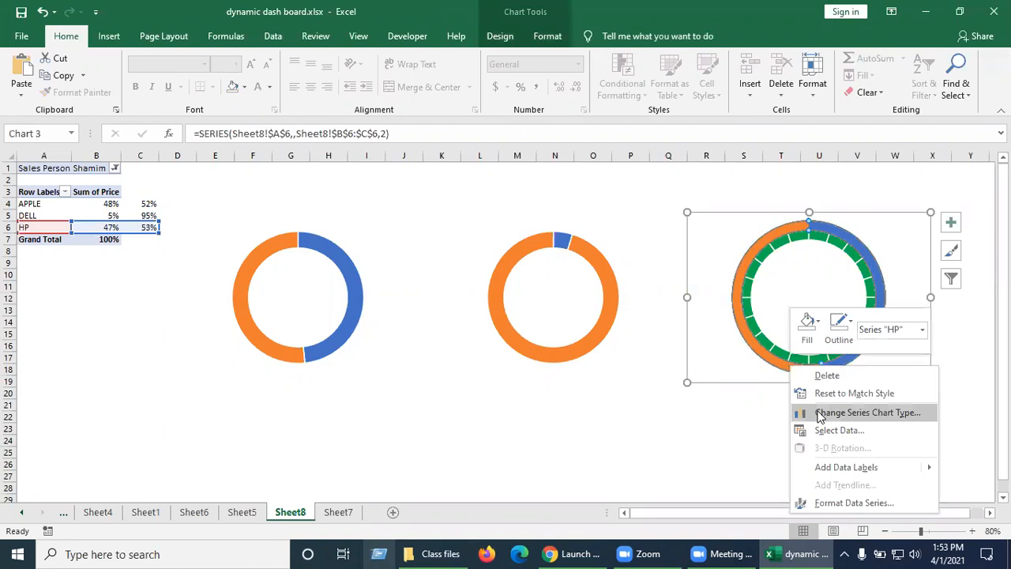
left_click(822, 413)
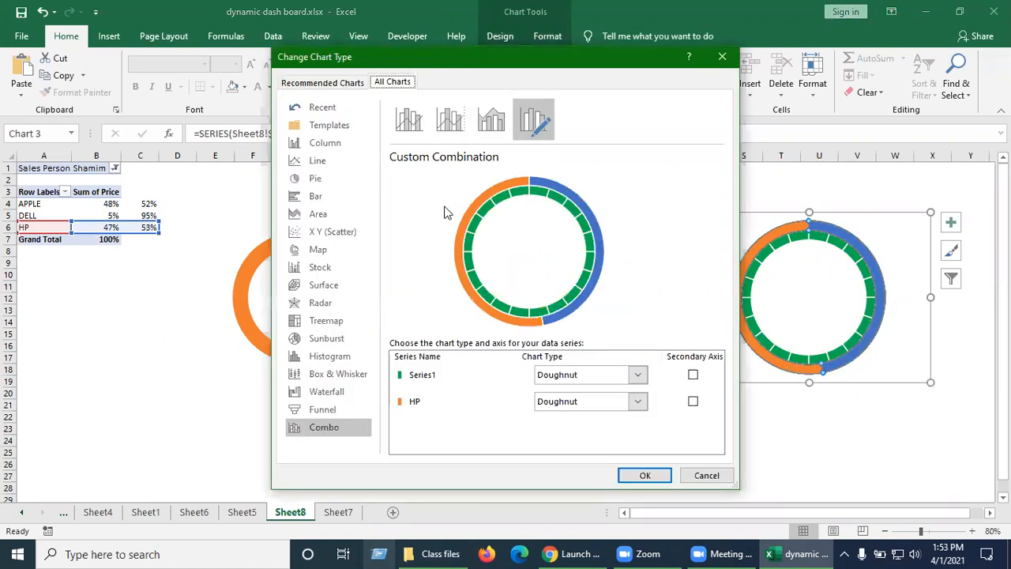
left_click(693, 402)
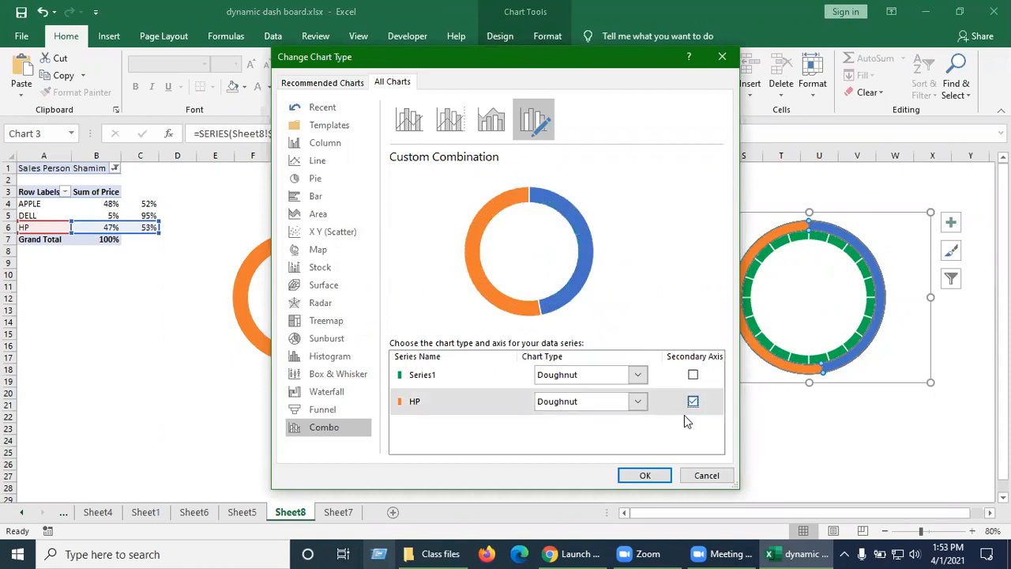
left_click(642, 475)
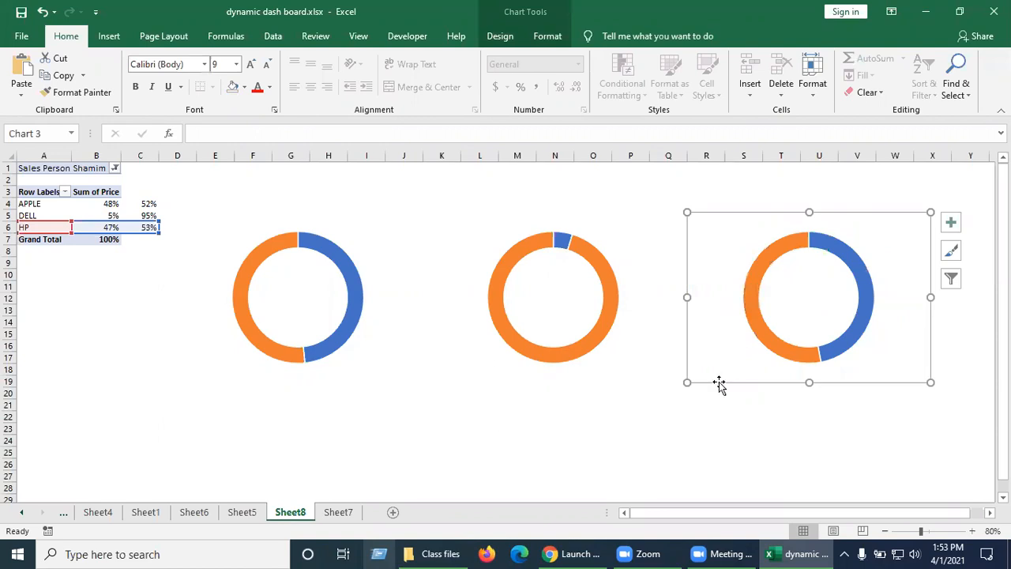
left_click(706, 433)
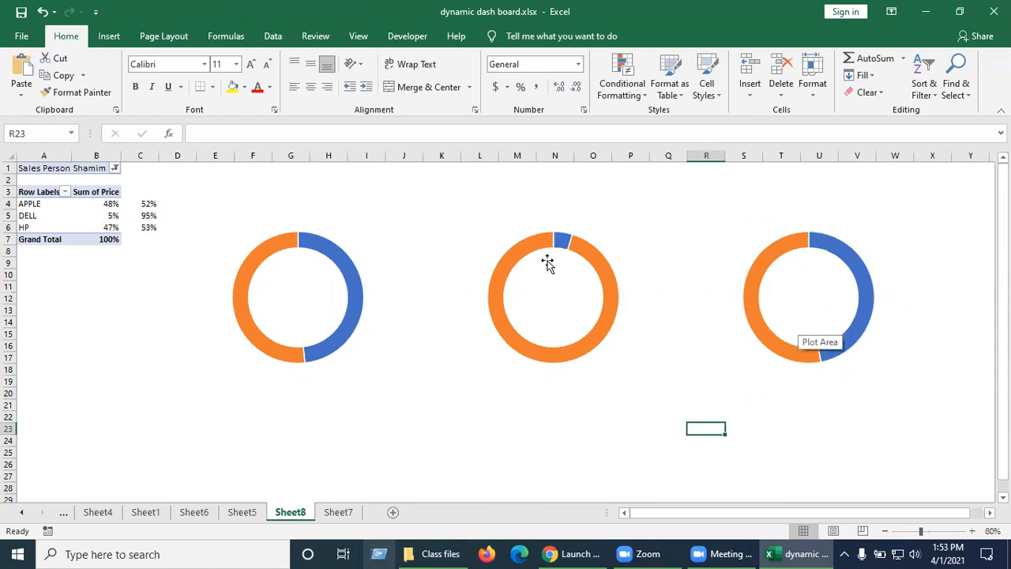
Step: Set the blue percentage slice of the APPLE series in the first doughnut chart to No fill
mouse_move(335, 249)
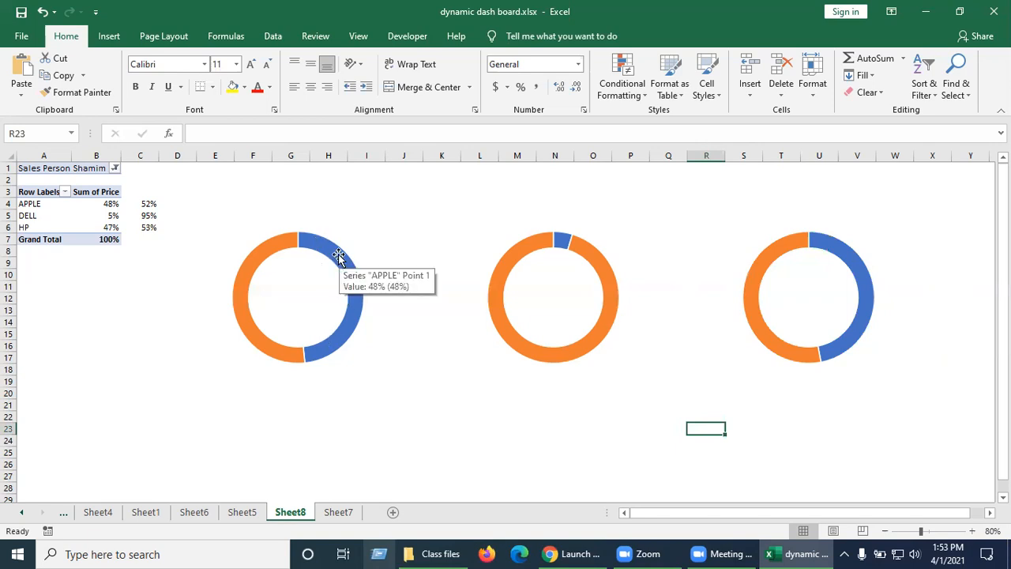
left_click(345, 339)
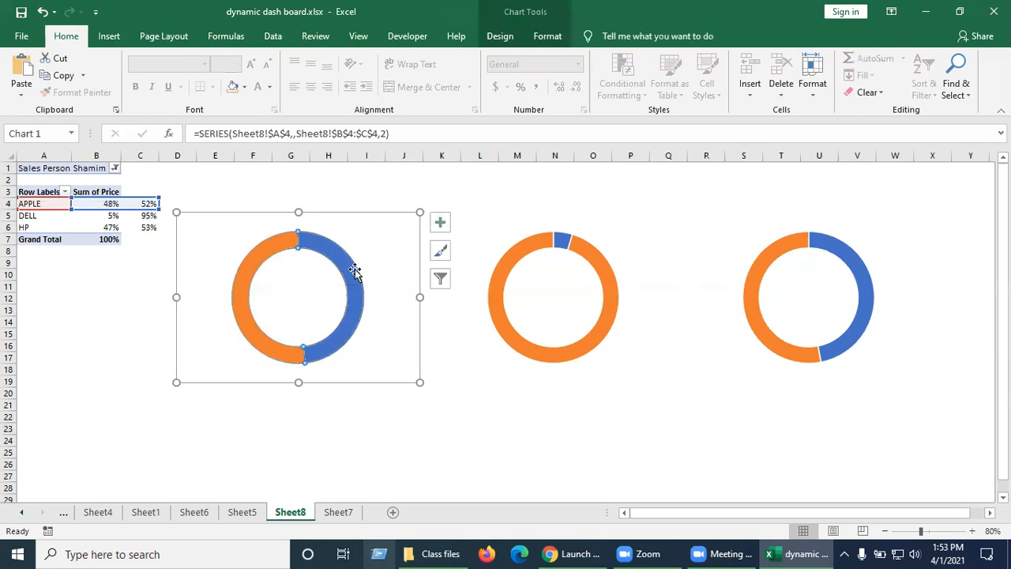
mouse_move(351, 276)
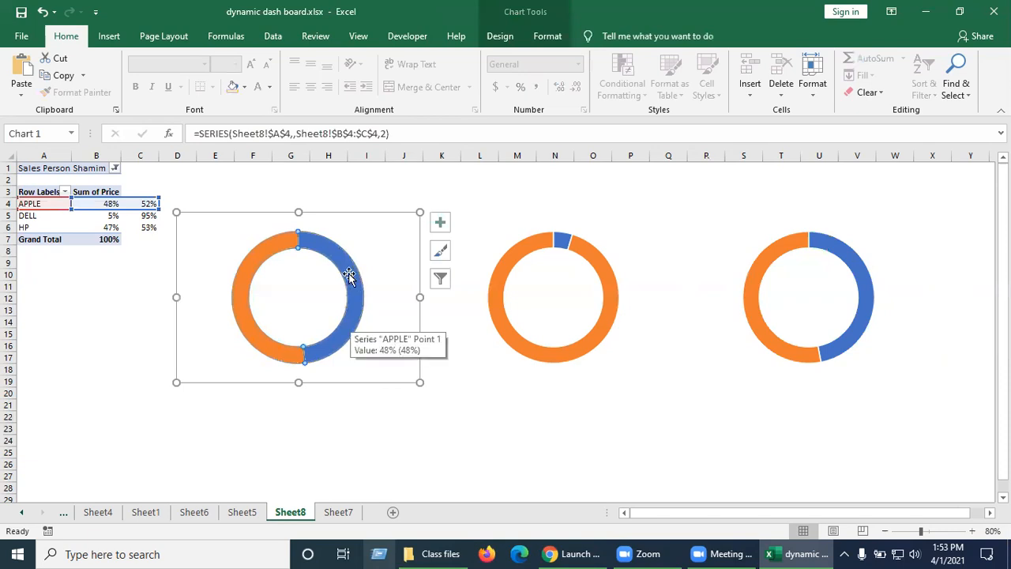
left_click(349, 274)
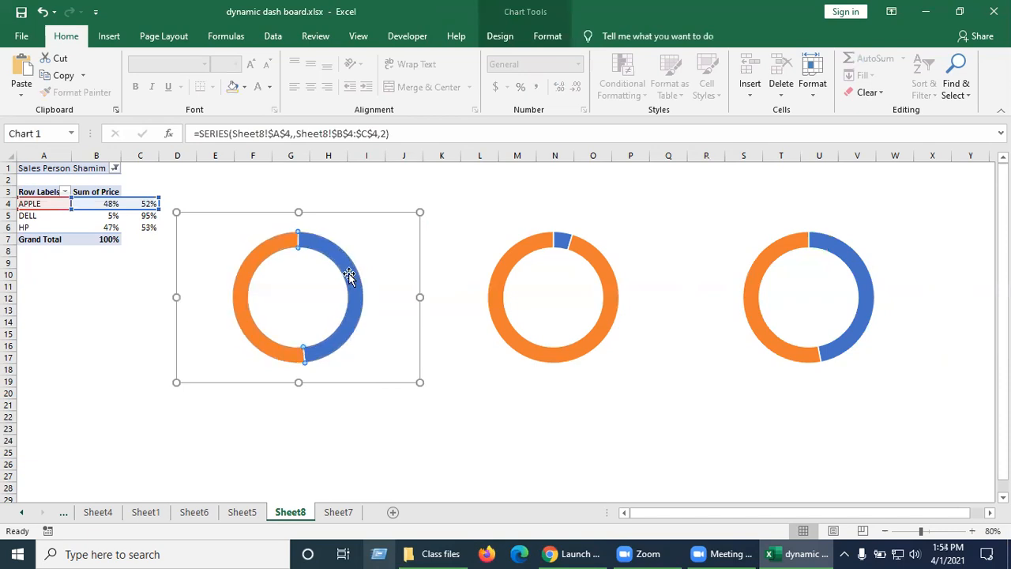
double_click(349, 275)
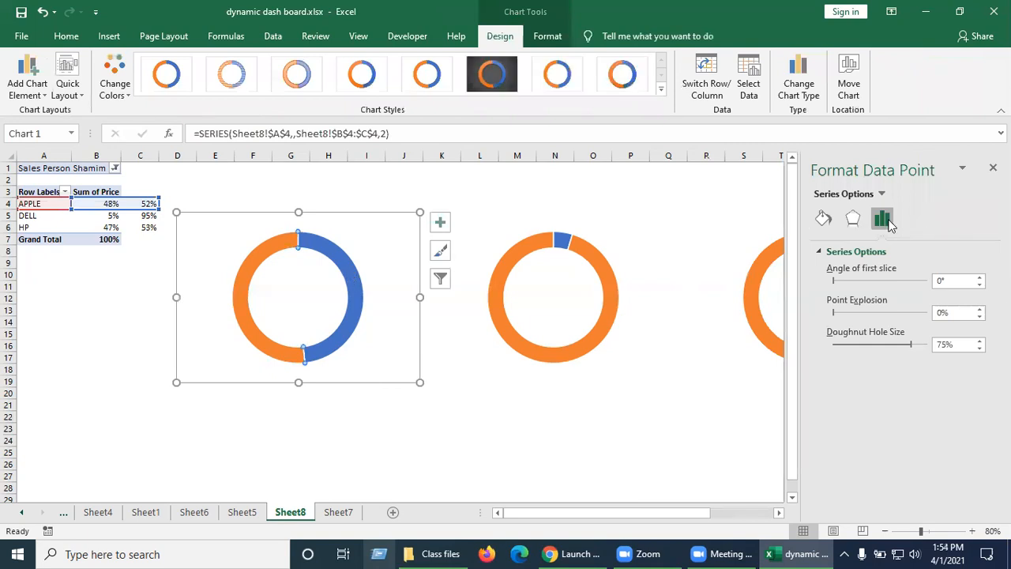
left_click(823, 221)
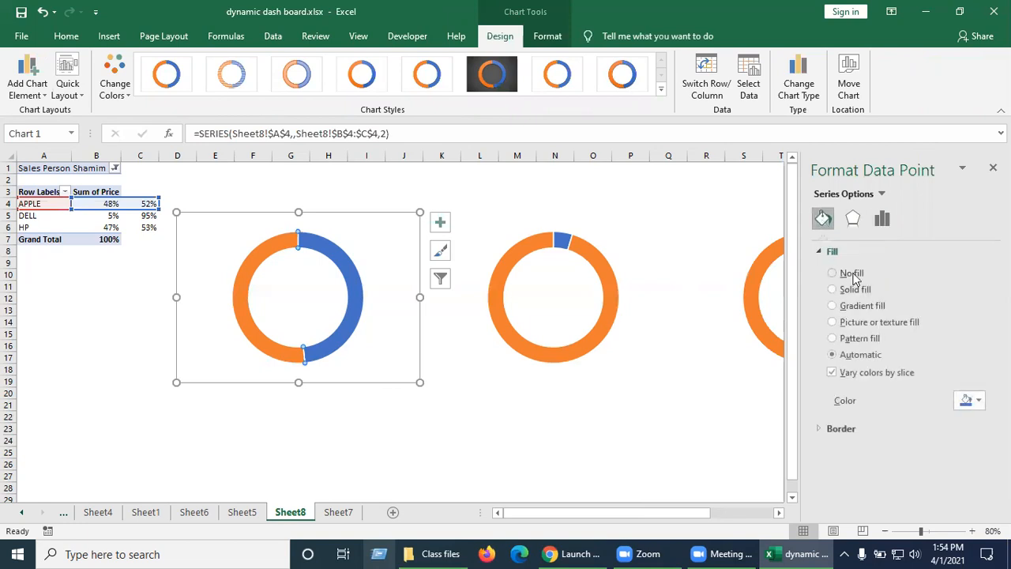
left_click(851, 274)
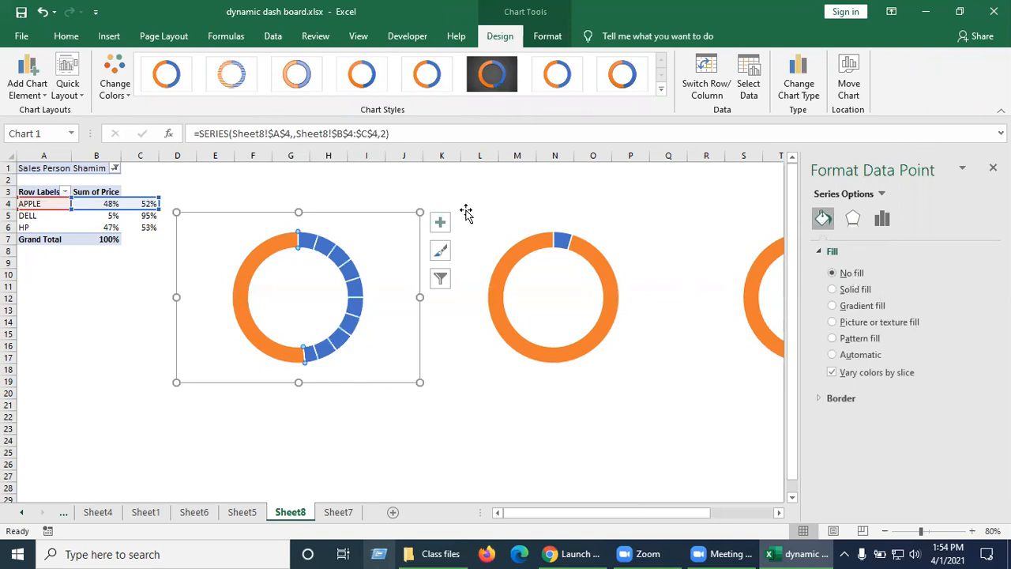
mouse_move(353, 269)
left_click(496, 207)
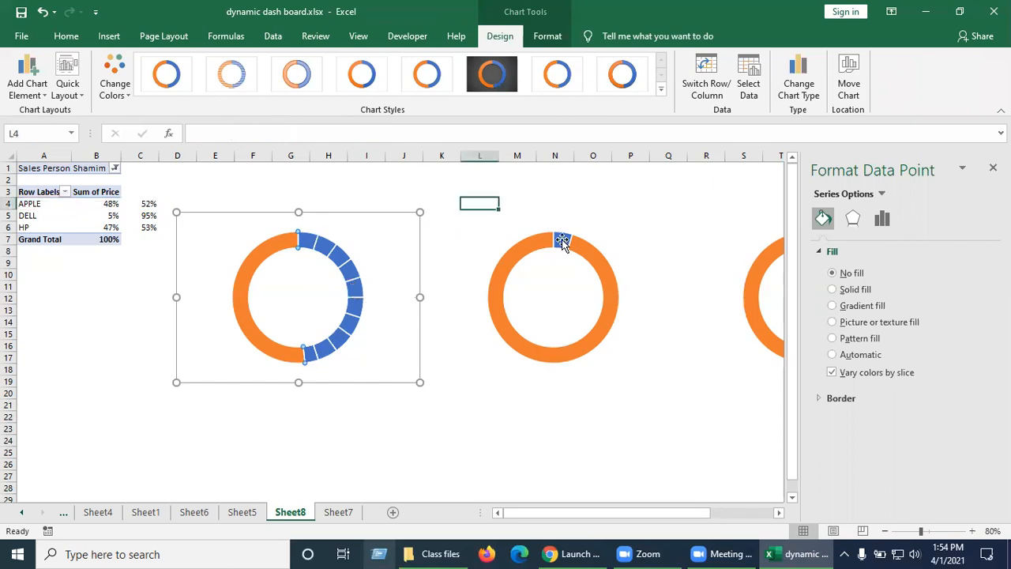
Step: Set the blue percentage slice of the DELL series in the second doughnut chart to No fill
left_click(562, 242)
left_click(562, 241)
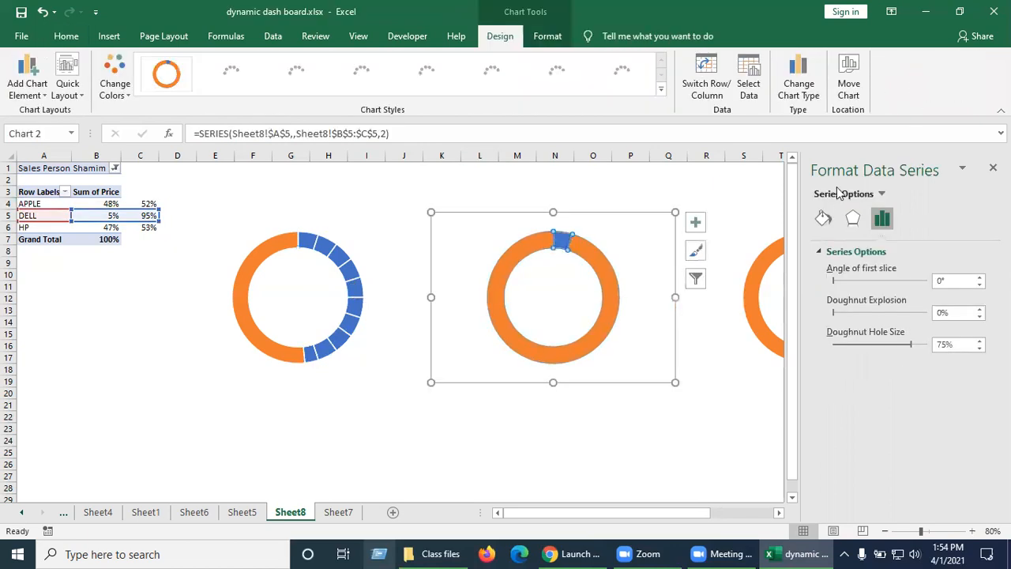
left_click(825, 225)
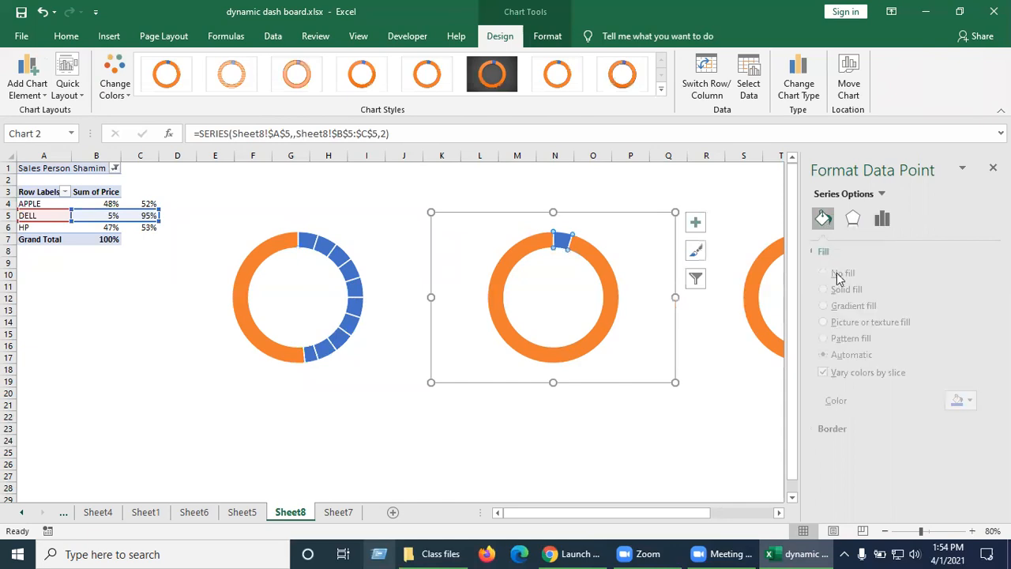
left_click(835, 274)
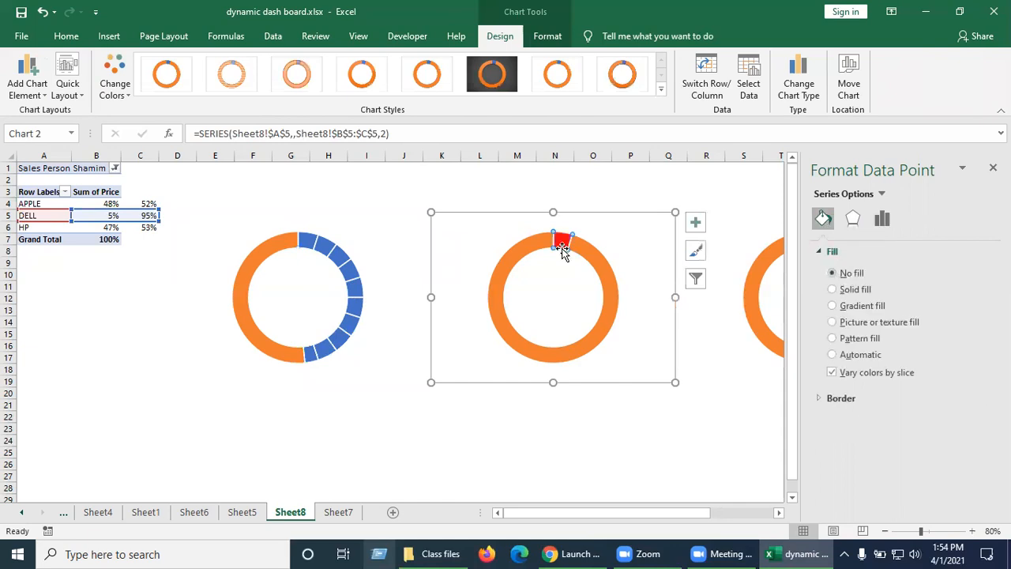
left_click(744, 347)
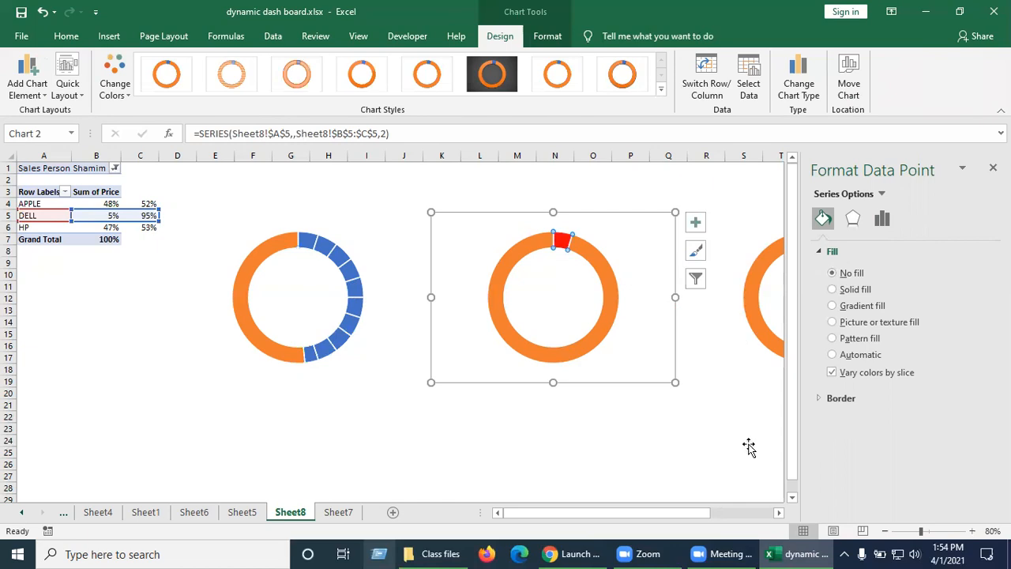
left_click(778, 515)
left_click(667, 477)
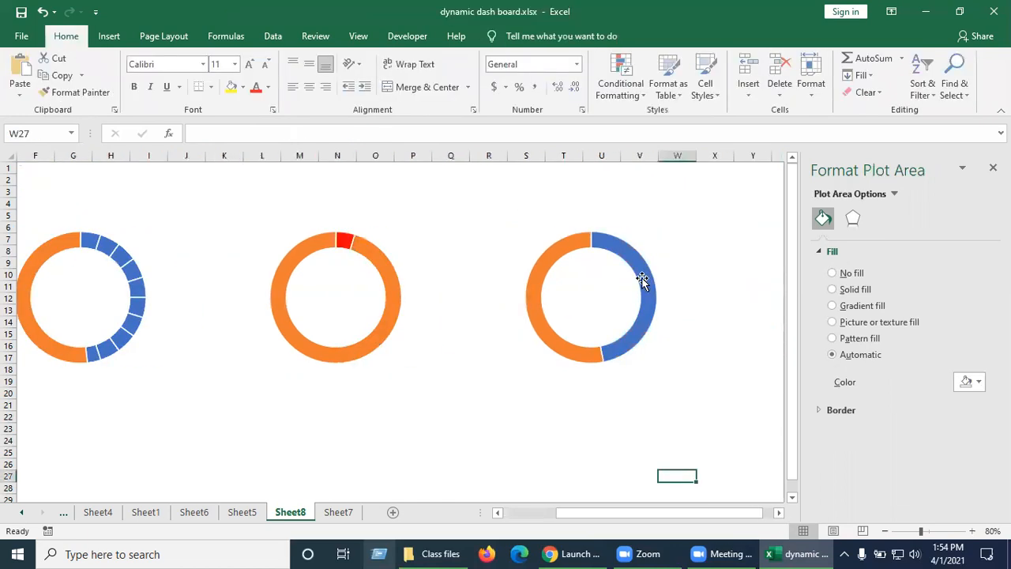
Step: Set the blue percentage slice of the HP series in the third doughnut chart to No fill
left_click(641, 278)
left_click(642, 278)
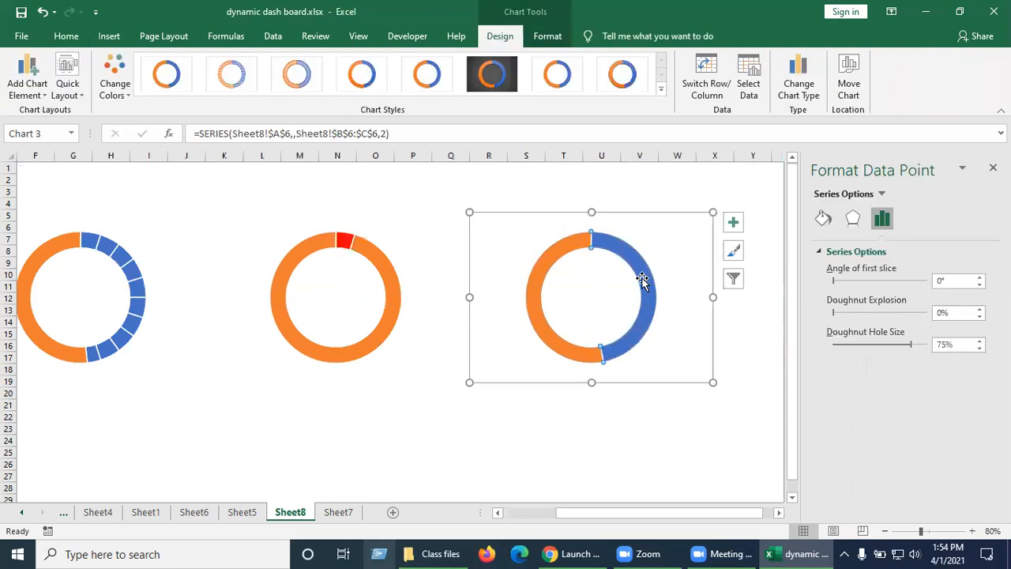
left_click(822, 220)
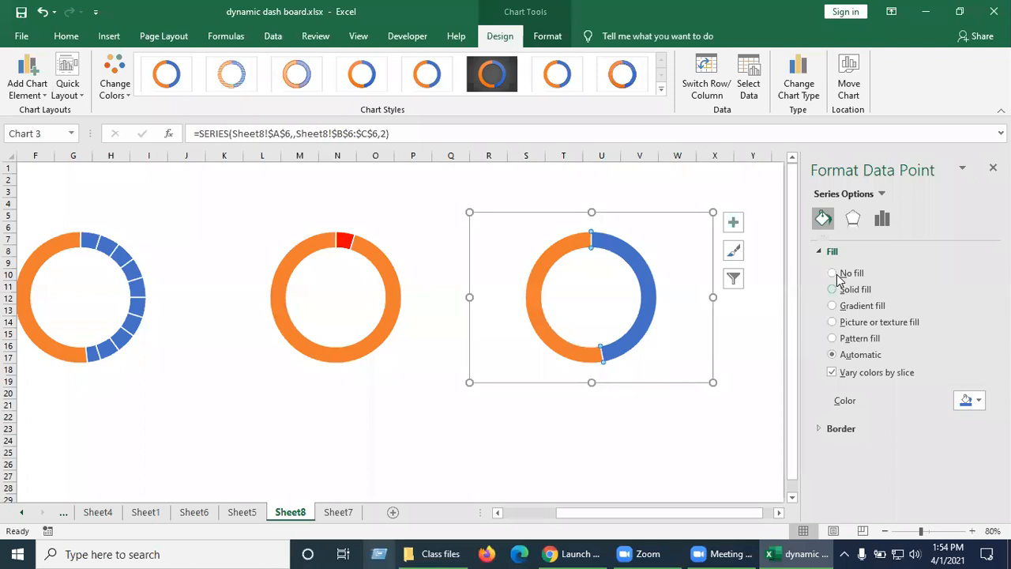
left_click(839, 274)
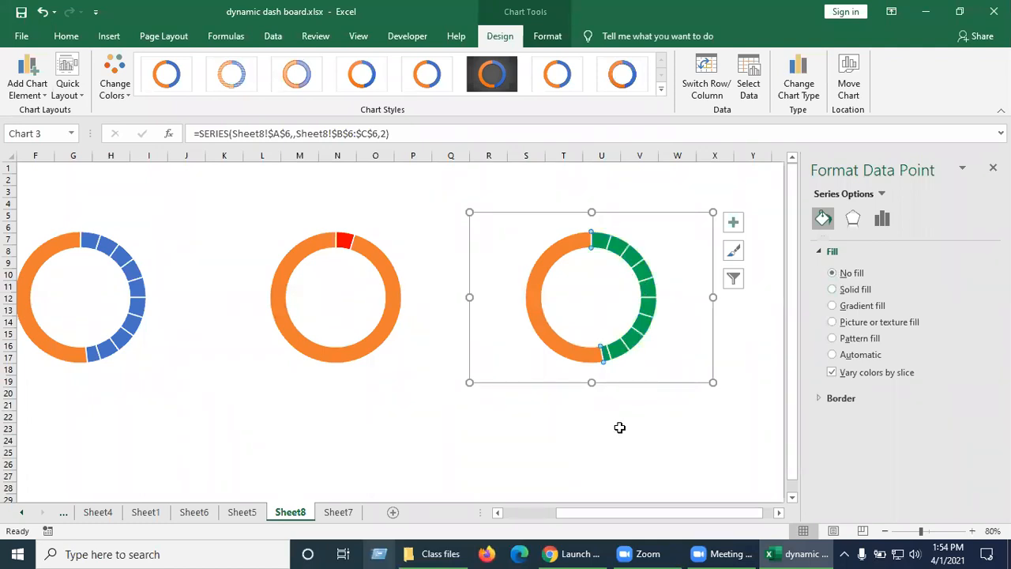
key("Escape")
key("Escape")
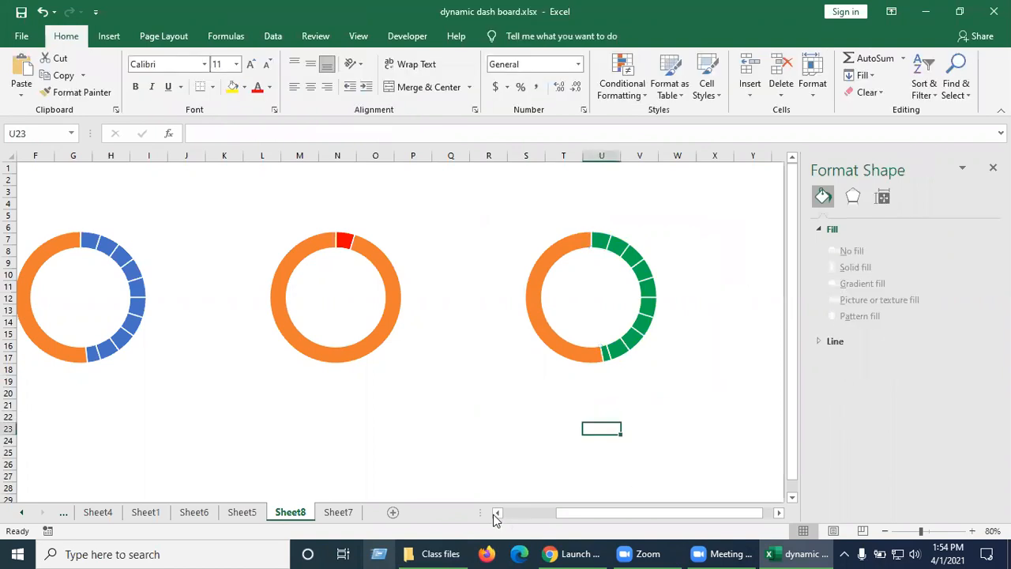
Step: Give the orange remainder slice of the APPLE series in the first doughnut chart a light gray solid fill with 15% transparency
left_click(495, 514)
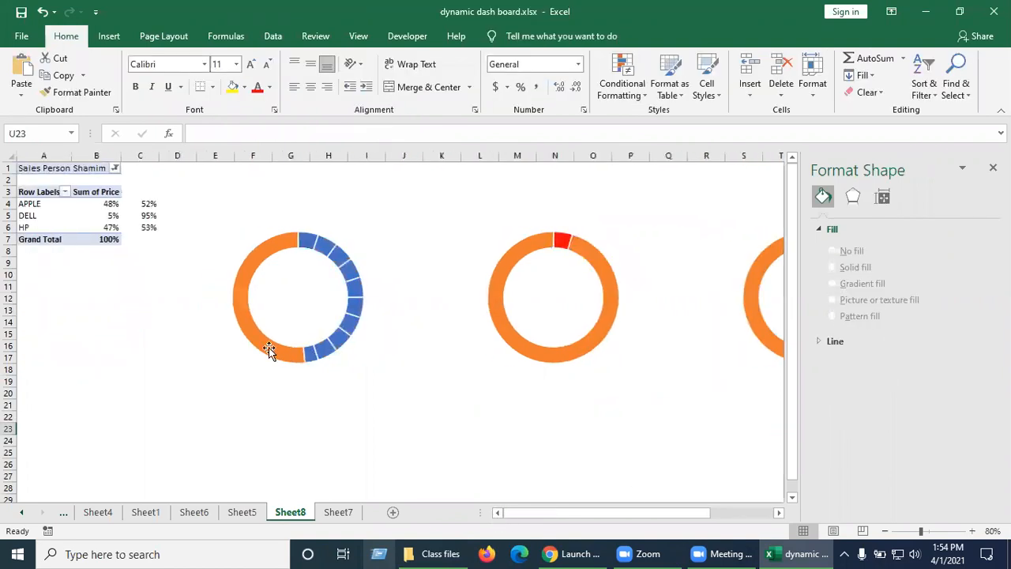
mouse_move(270, 350)
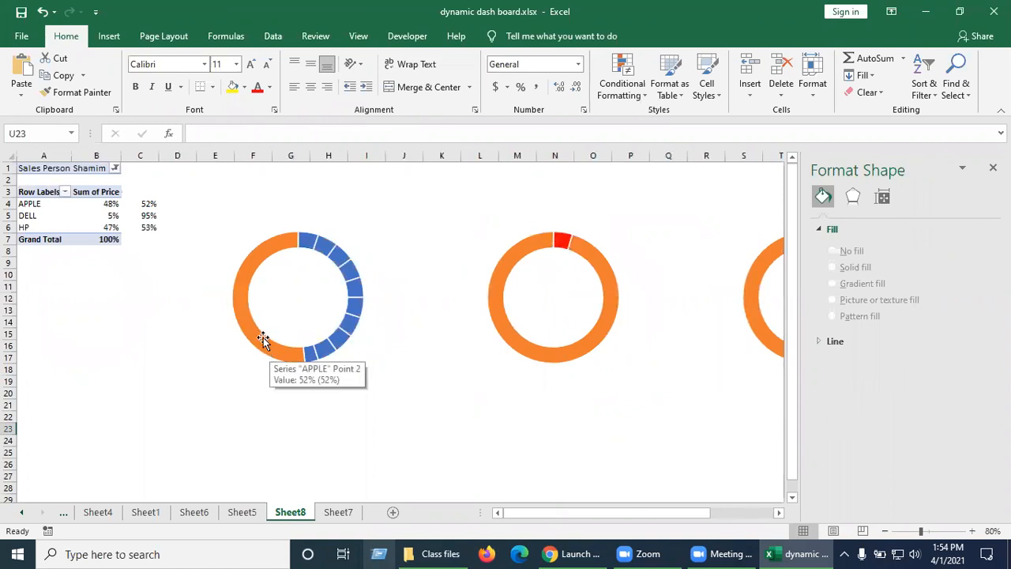
left_click(263, 338)
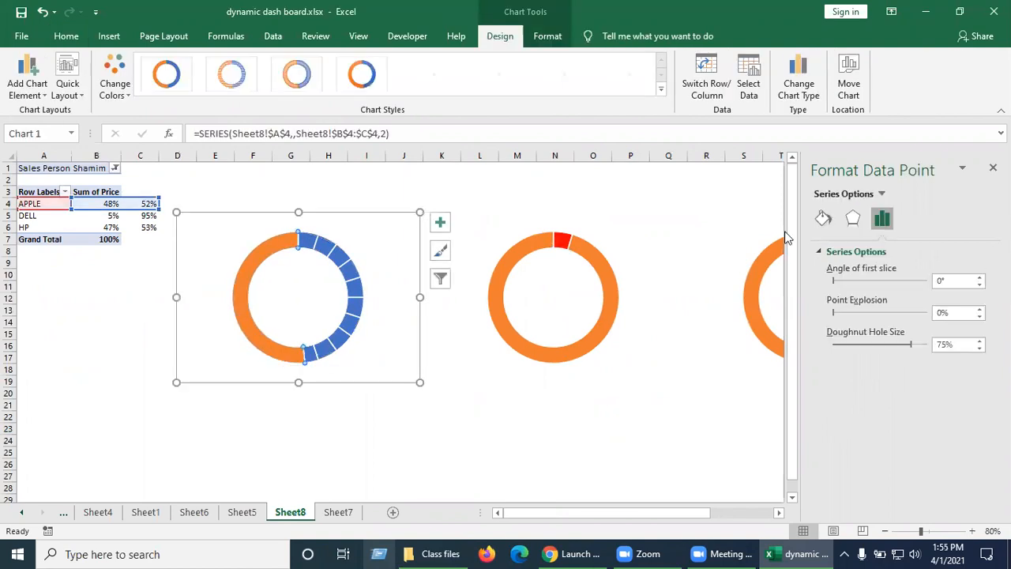
left_click(821, 220)
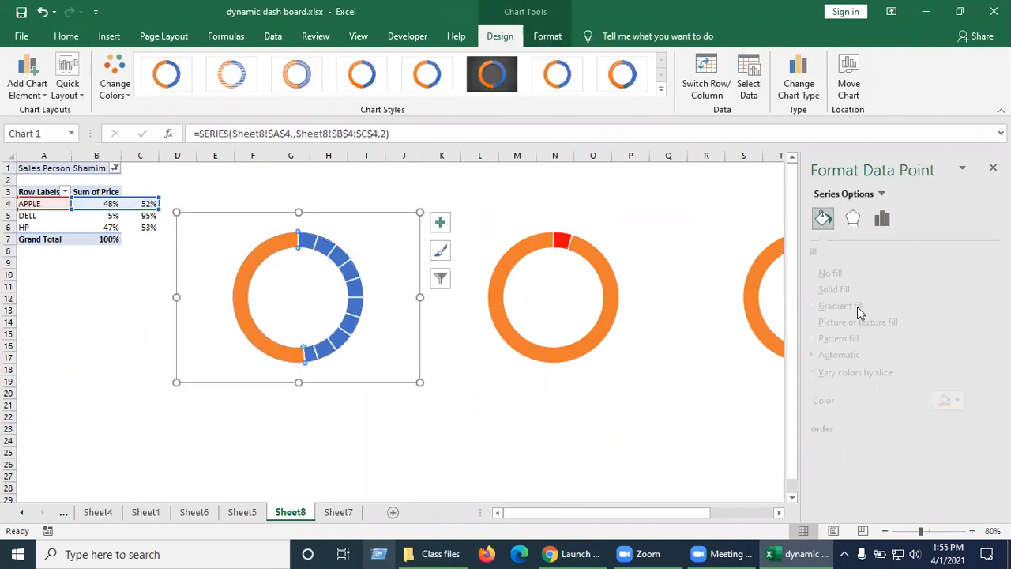
left_click(856, 292)
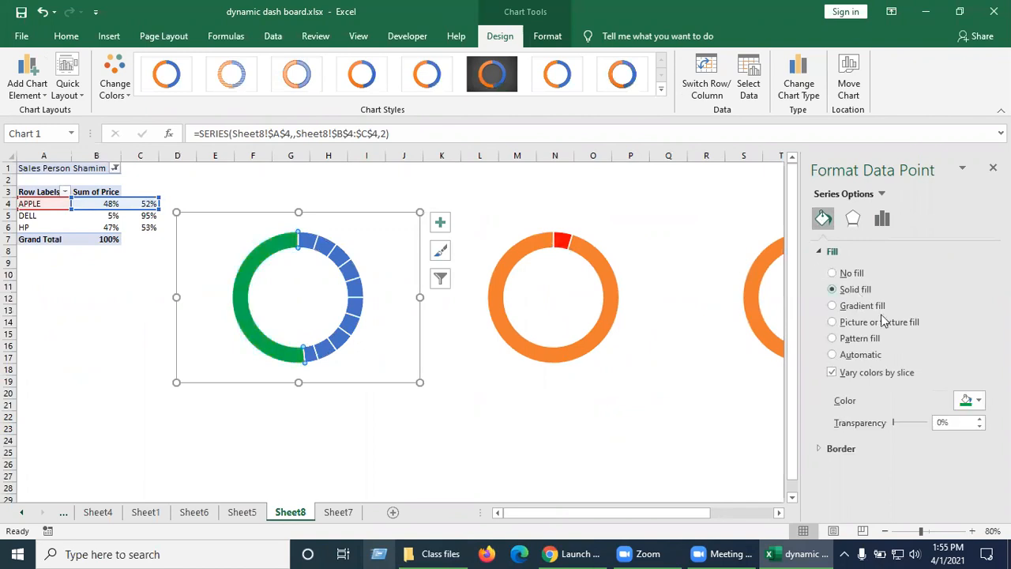
left_click(979, 403)
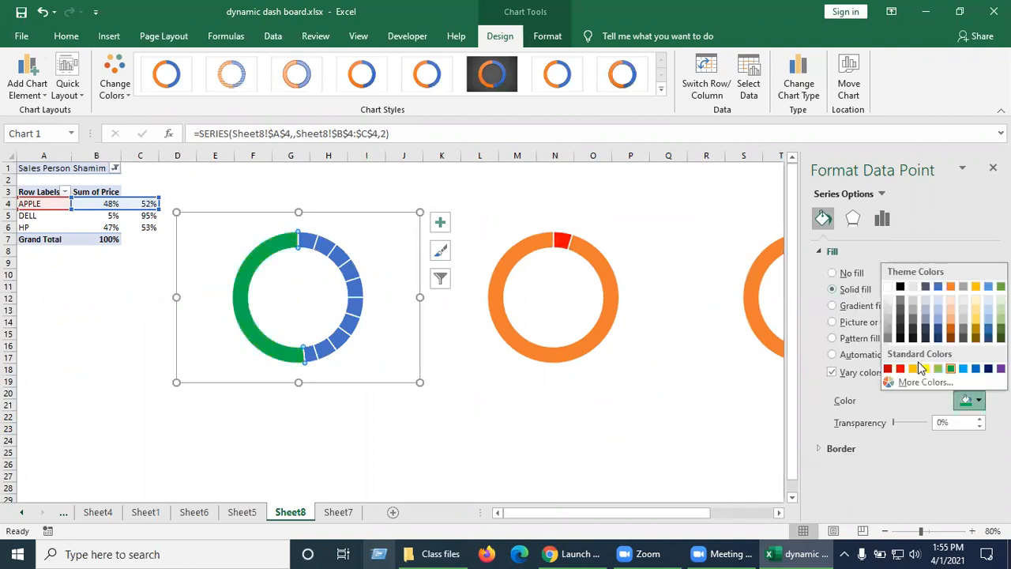
left_click(890, 301)
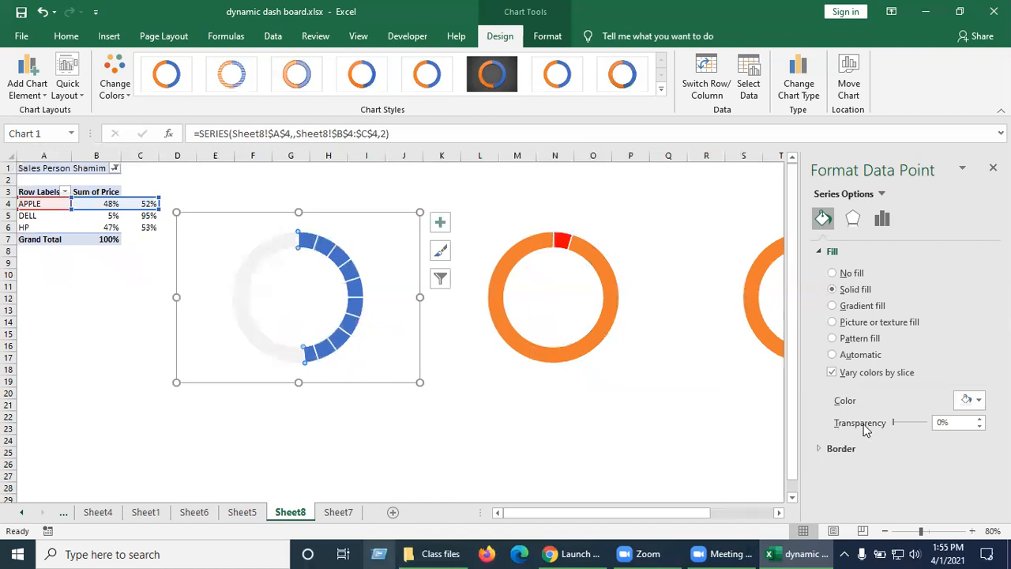
left_click(979, 419)
left_click(978, 420)
left_click(978, 419)
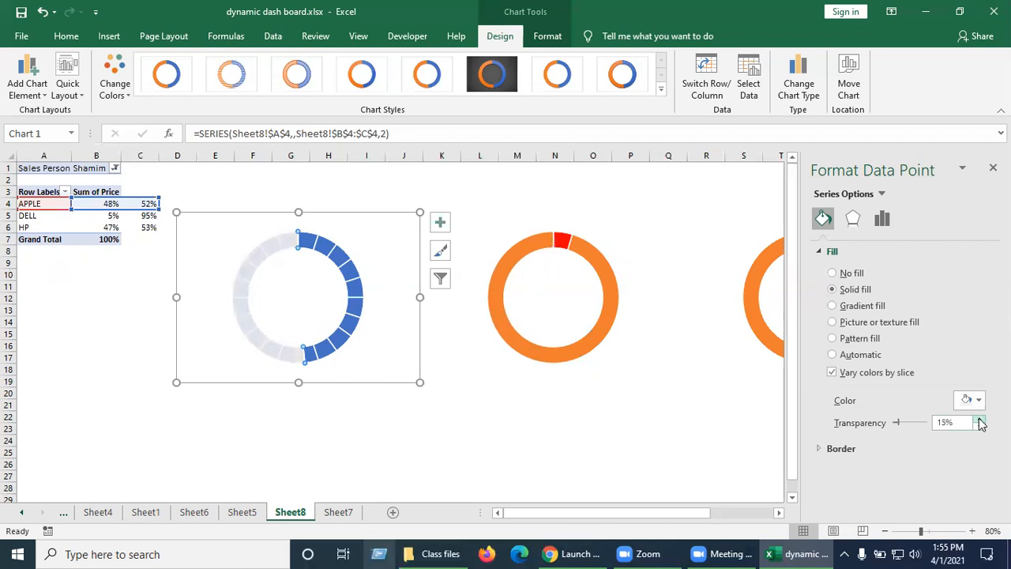
left_click(546, 434)
Step: Give the orange remainder slice of the DELL series in the second doughnut chart a slightly transparent light gray solid fill
mouse_move(549, 359)
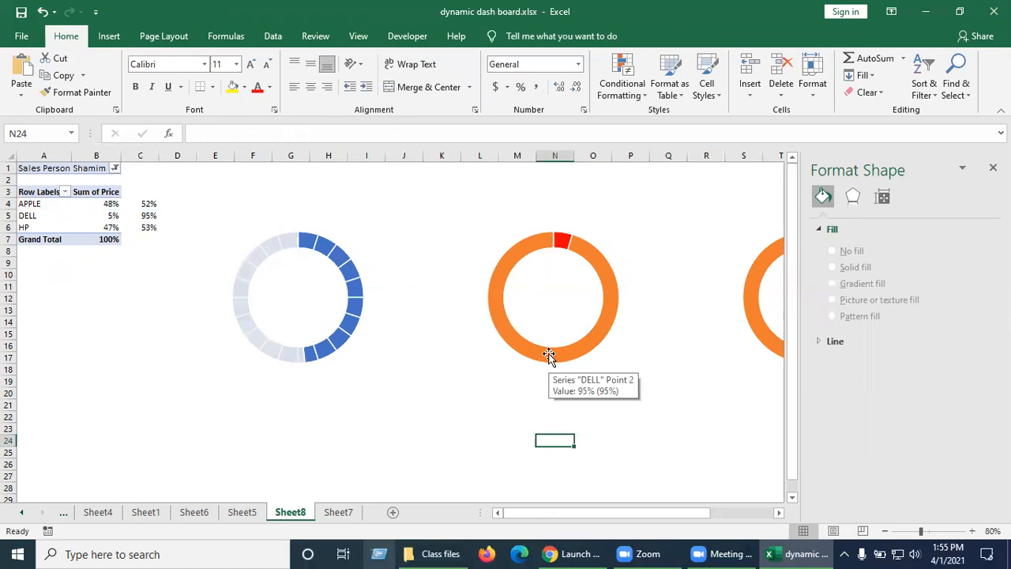
left_click(549, 357)
left_click(549, 357)
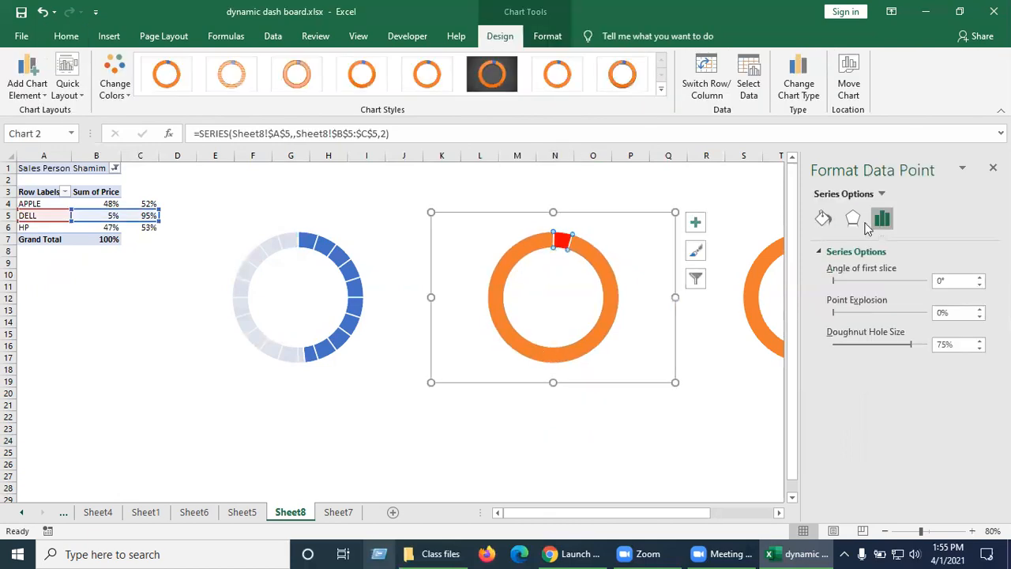
left_click(829, 221)
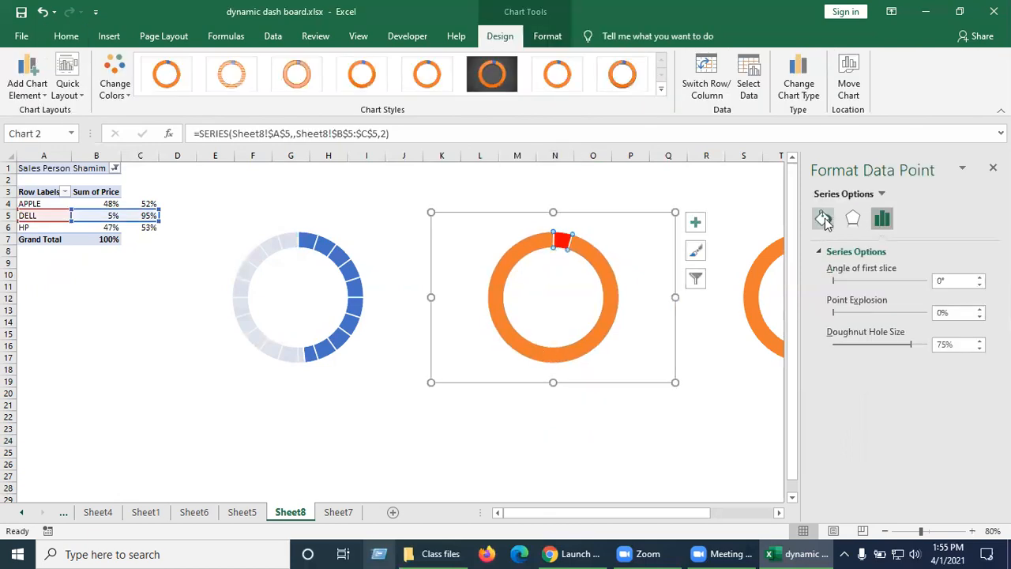
left_click(844, 290)
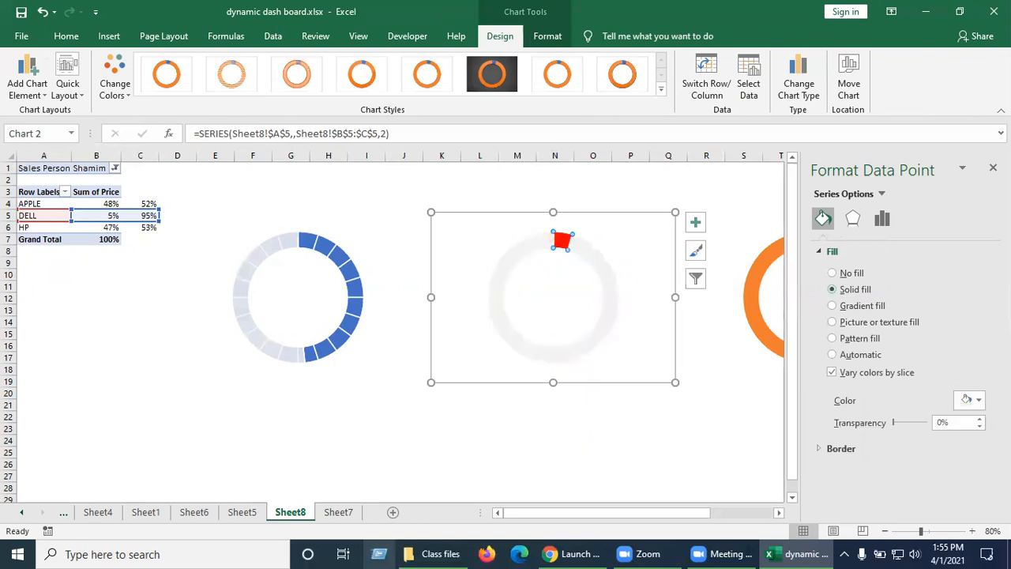
left_click(978, 401)
left_click(907, 433)
left_click(981, 420)
left_click(980, 420)
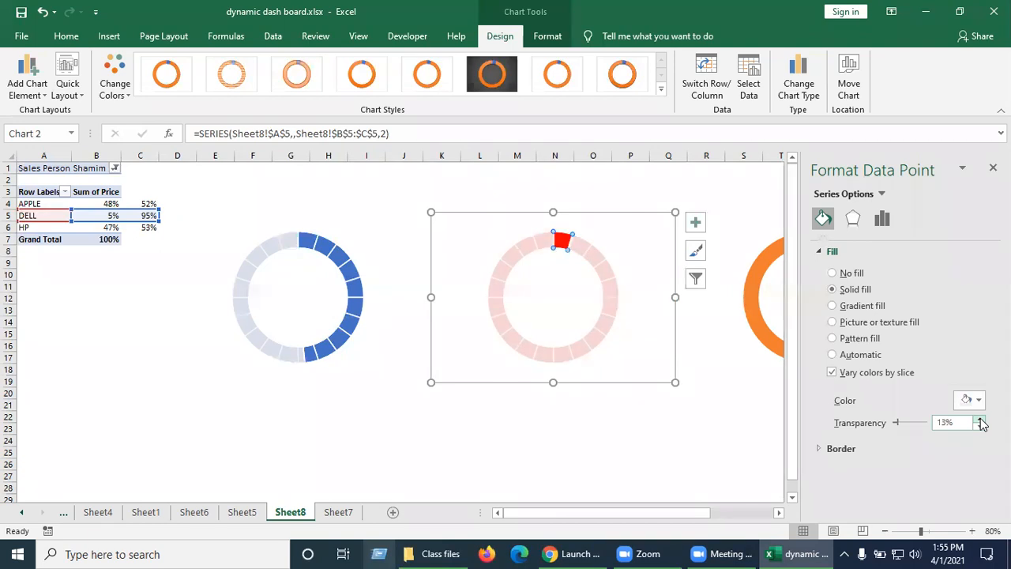
left_click(981, 419)
left_click(691, 473)
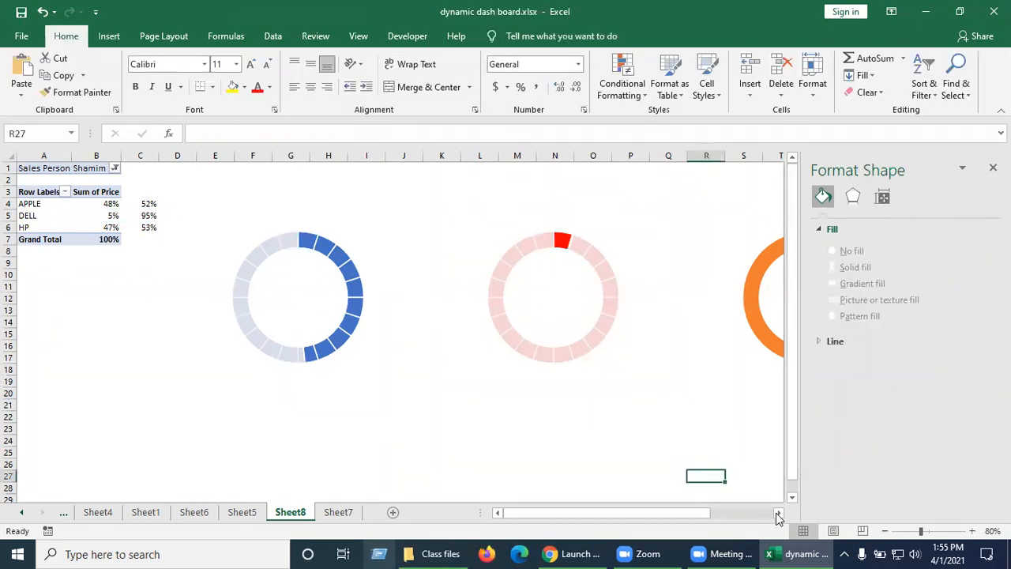
Step: Give the orange remainder slice of the HP series in the third doughnut chart a light gray solid fill with 15% transparency
left_click(778, 513)
left_click(575, 330)
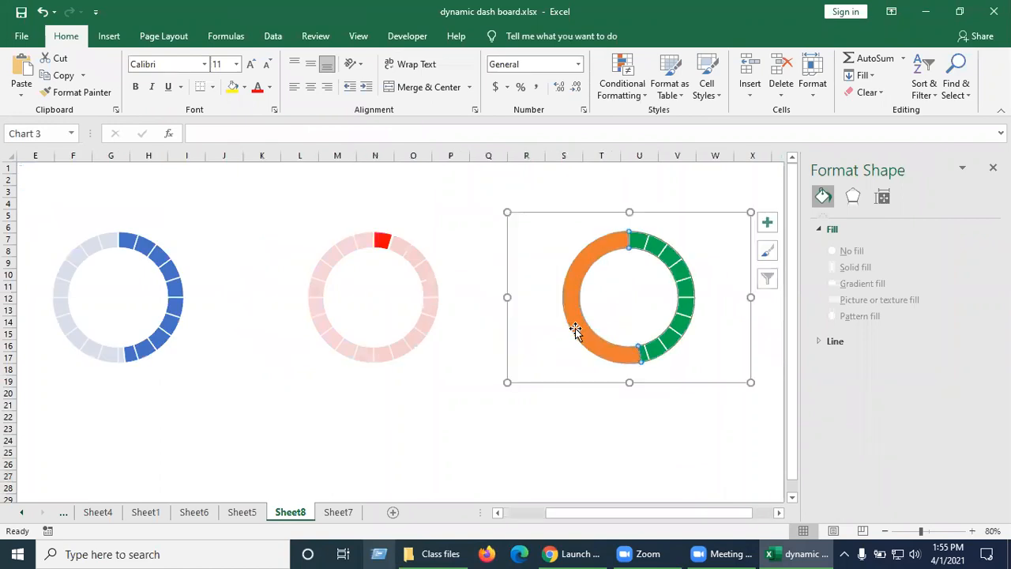
left_click(575, 330)
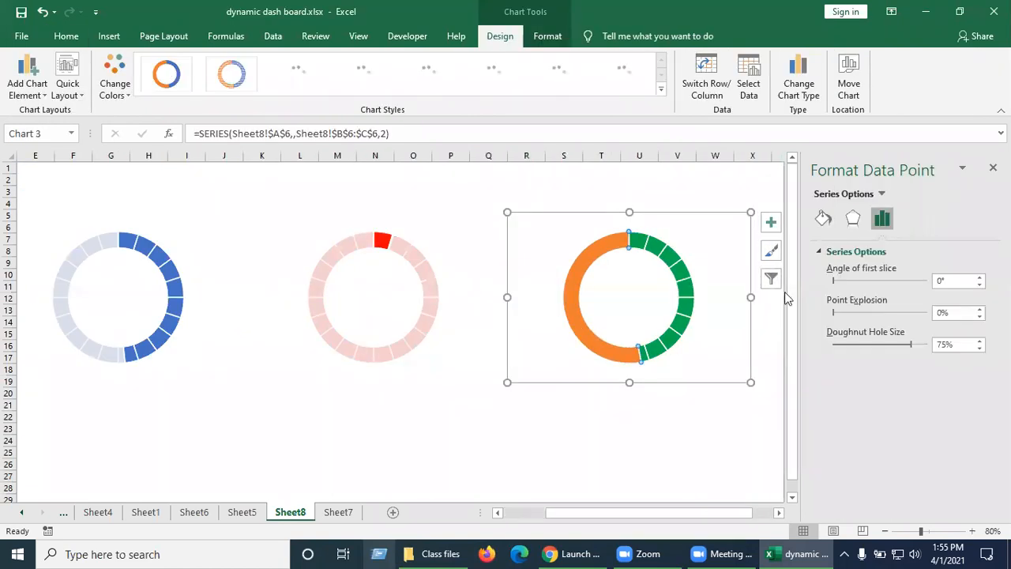
left_click(824, 221)
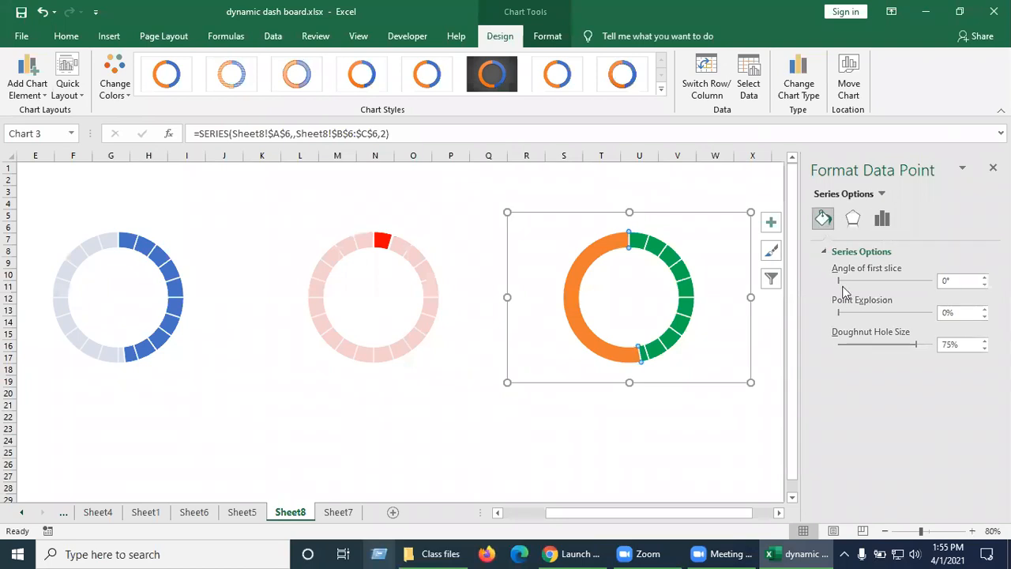
left_click(845, 289)
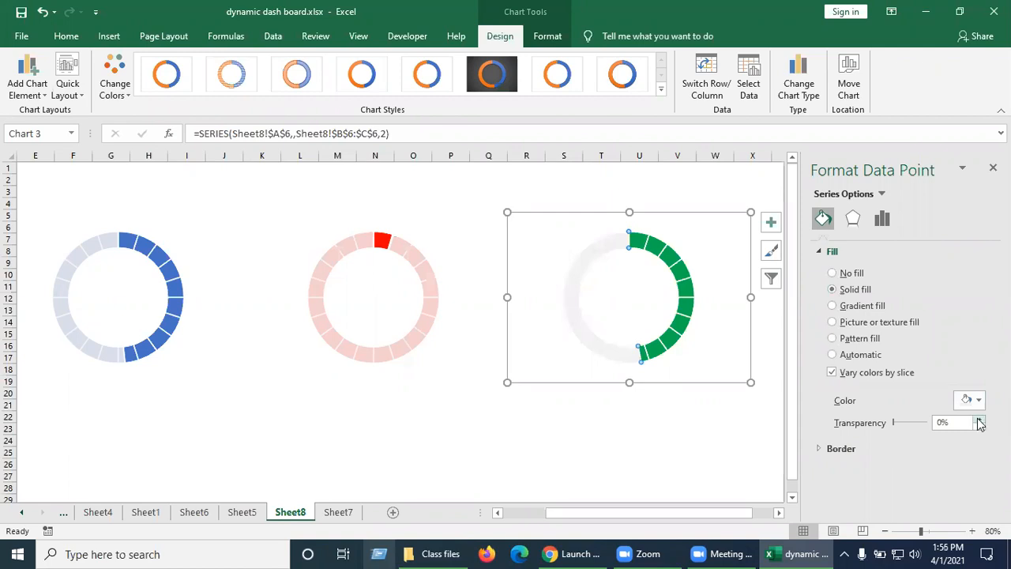
left_click(979, 423)
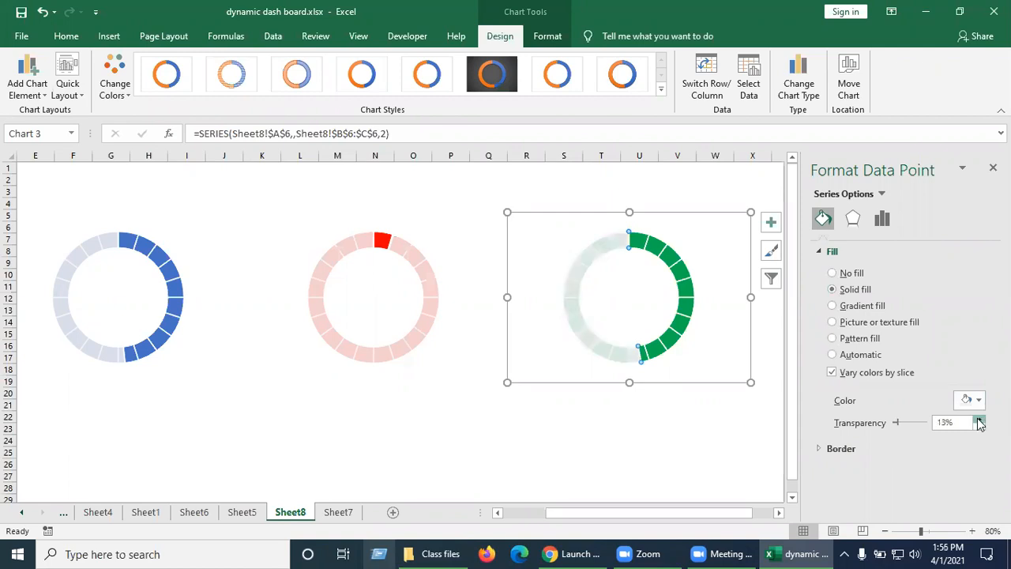
left_click(978, 423)
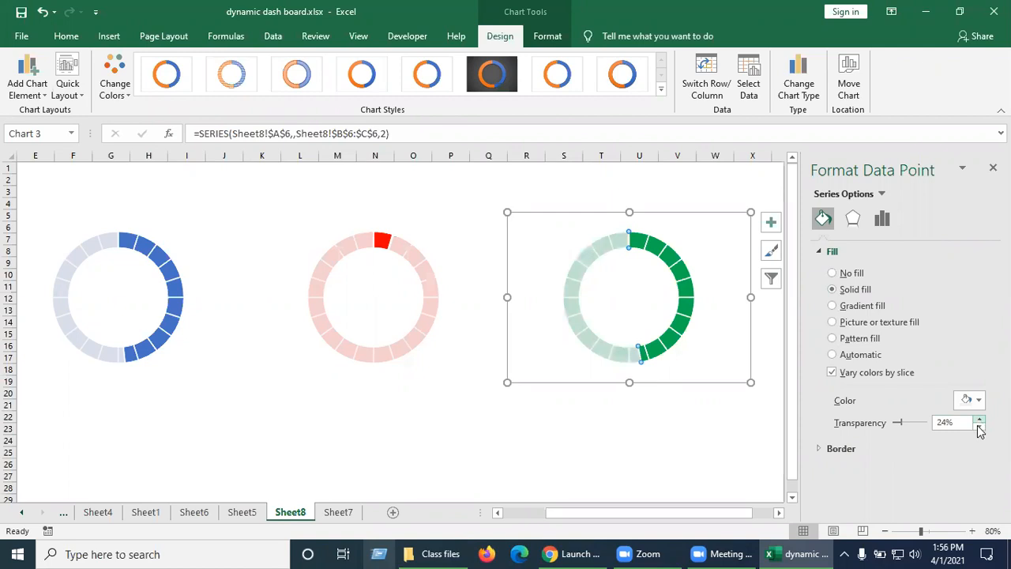
left_click(979, 427)
left_click(978, 428)
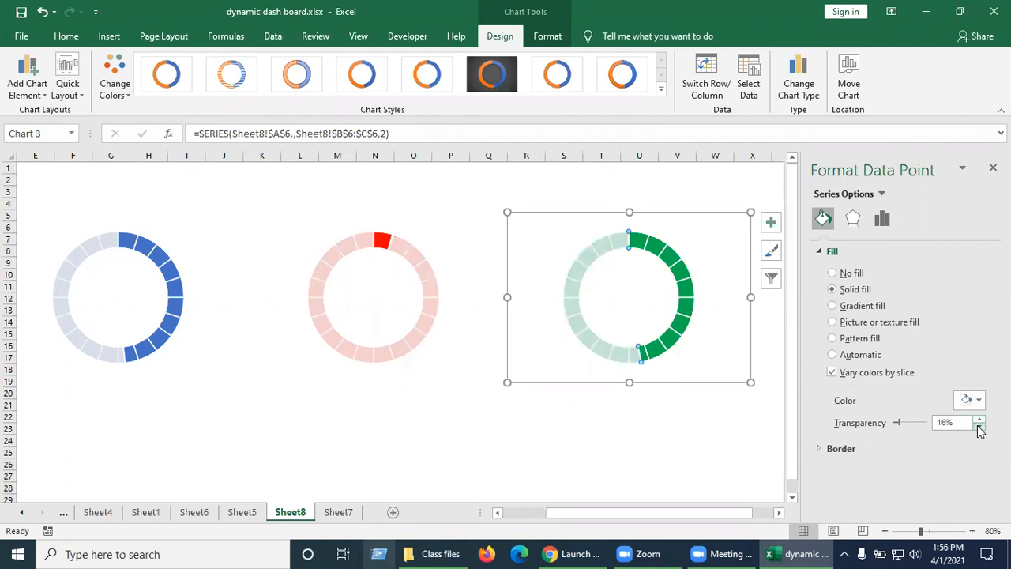
left_click(668, 438)
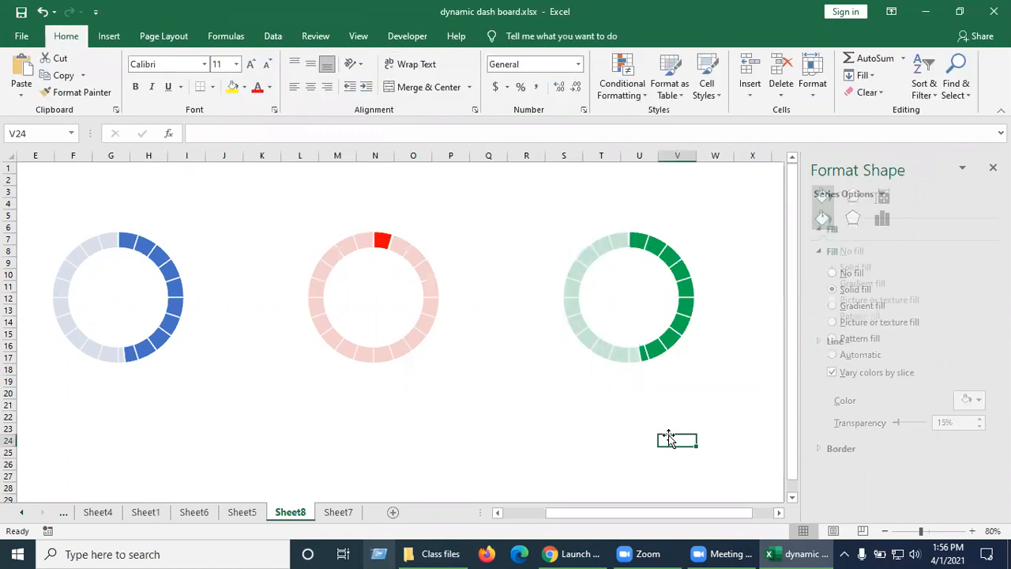
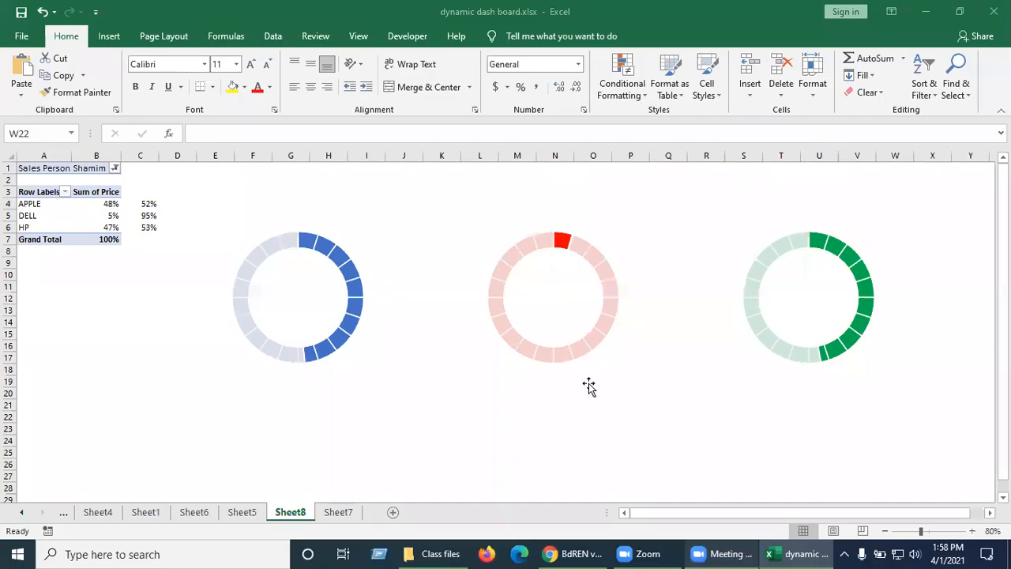
Step: Filter the PivotTable's Sales Person field to the first salesperson in the list to test the doughnut charts
left_click(336, 374)
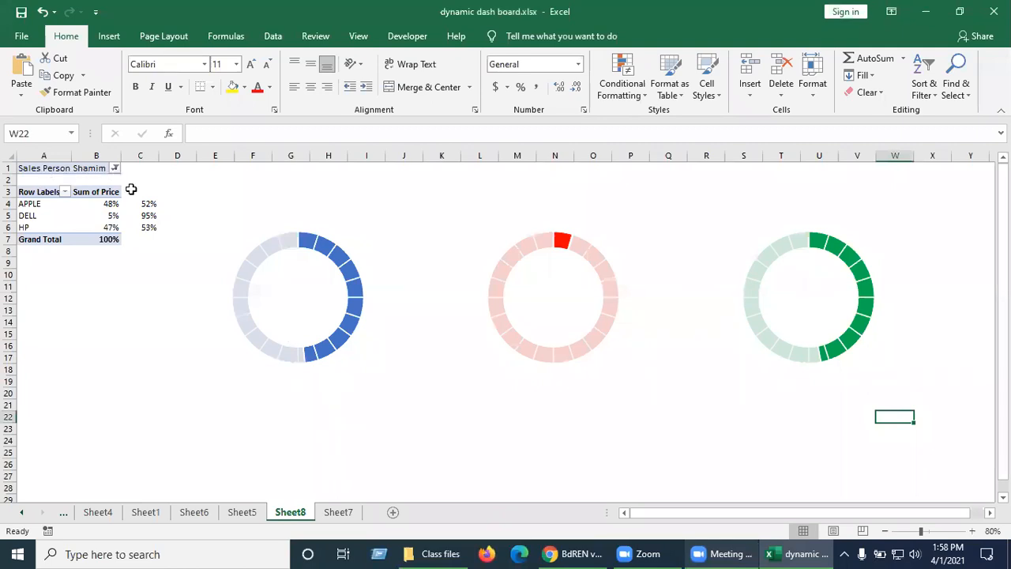
left_click(288, 333)
left_click(101, 308)
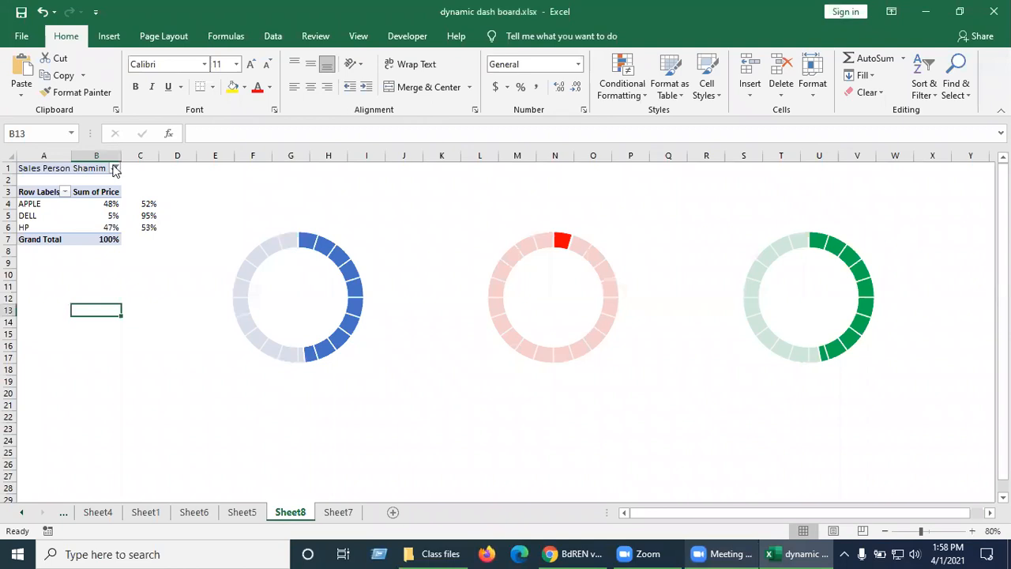
left_click(114, 169)
left_click(37, 216)
left_click(82, 354)
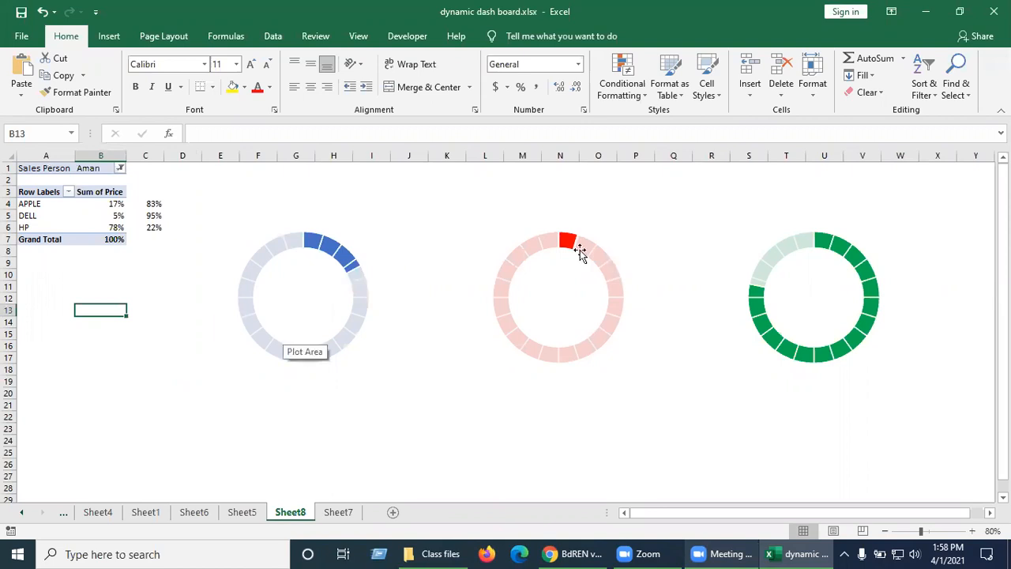
Step: Change the PivotTable's Sales Person filter to the second salesperson in the list
left_click(119, 169)
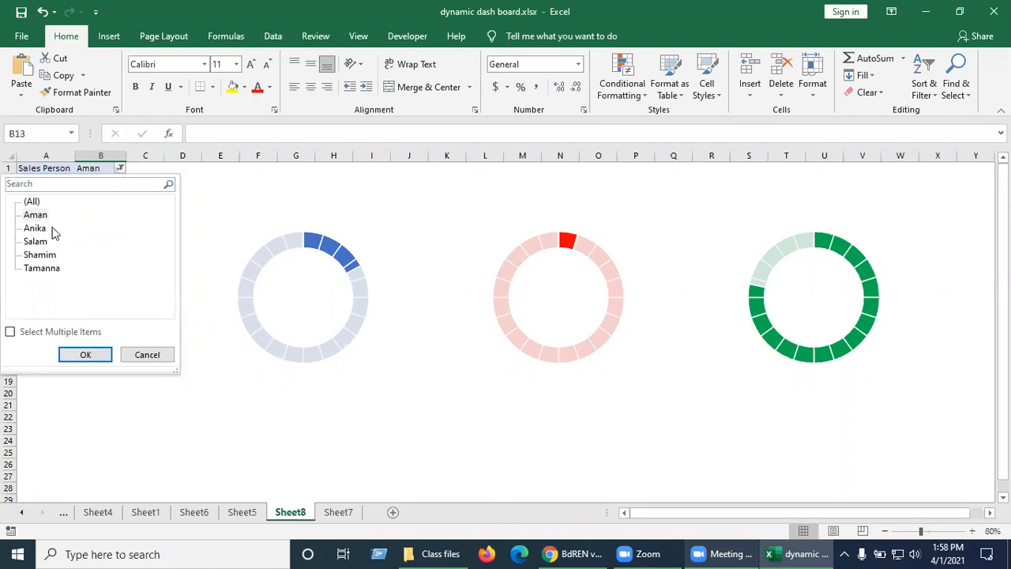
left_click(33, 229)
left_click(83, 354)
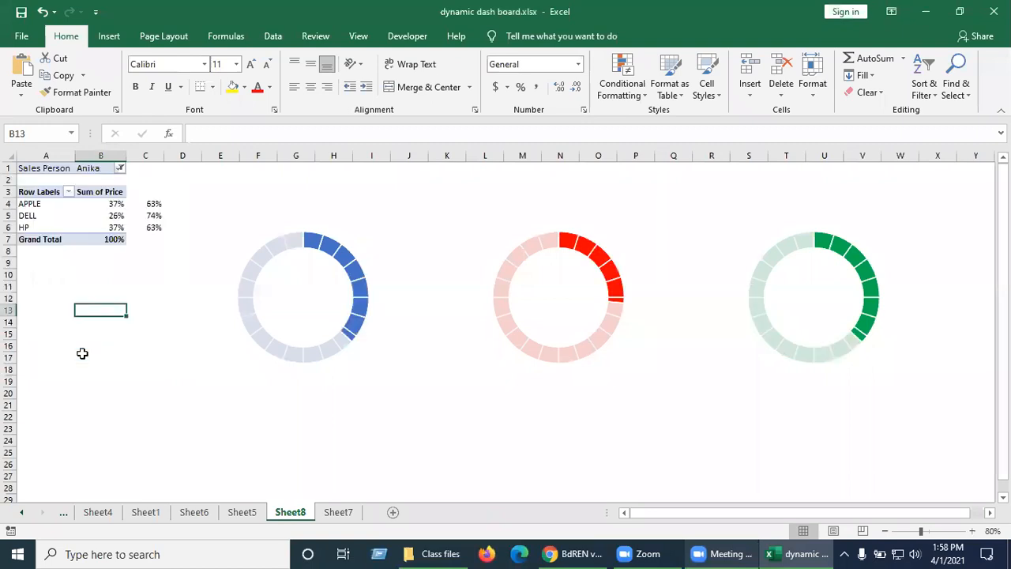
Step: Change the PivotTable's Sales Person filter to the fourth salesperson in the list
left_click(120, 169)
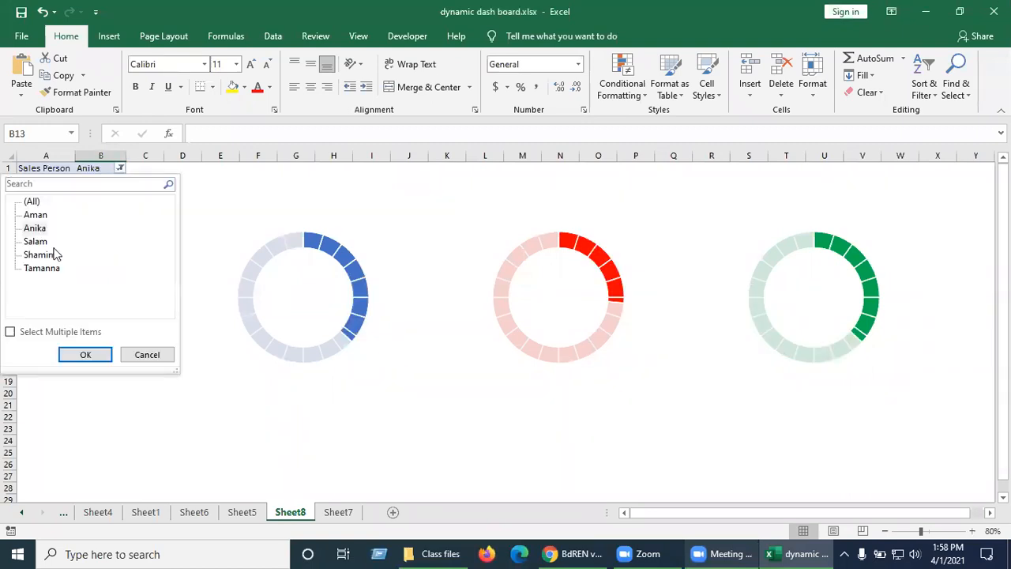
key("Down")
key("Down")
left_click(76, 352)
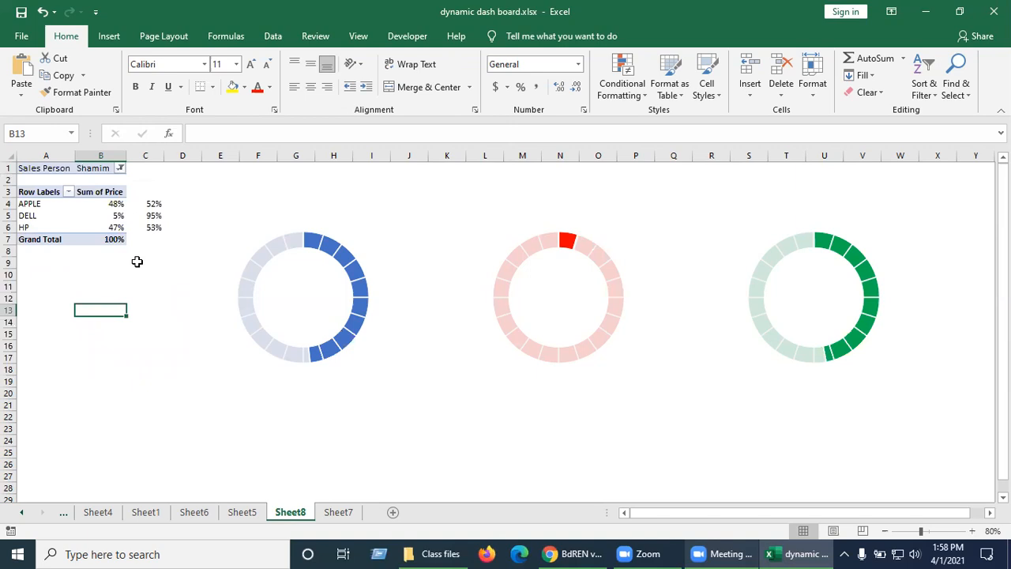
Step: Change the PivotTable's Sales Person filter to the fifth salesperson in the list
left_click(117, 167)
left_click(49, 268)
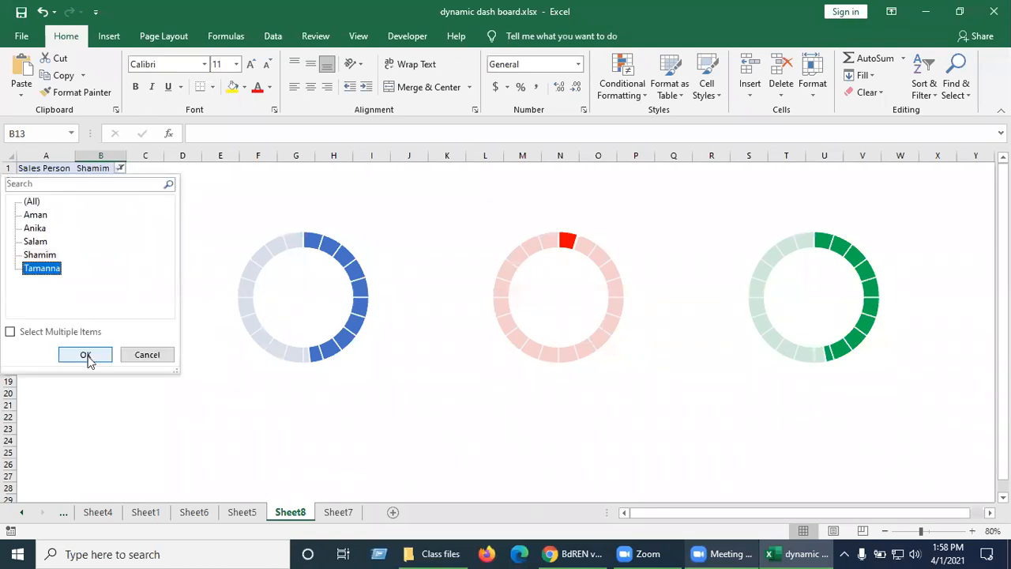
left_click(86, 355)
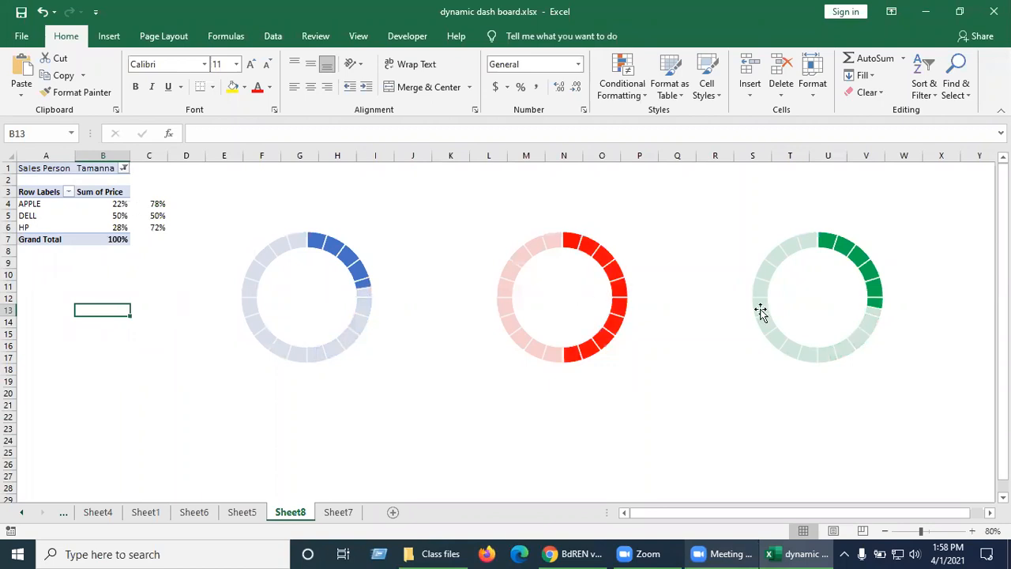
left_click(186, 428)
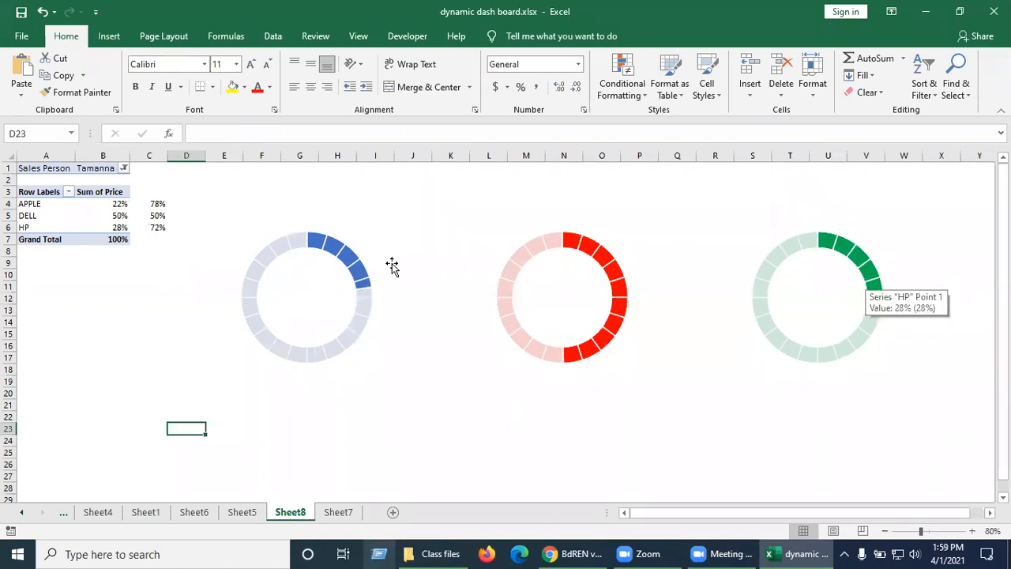
Step: Set the PivotTable's Sales Person filter back to the second salesperson in the list
left_click(124, 168)
left_click(34, 227)
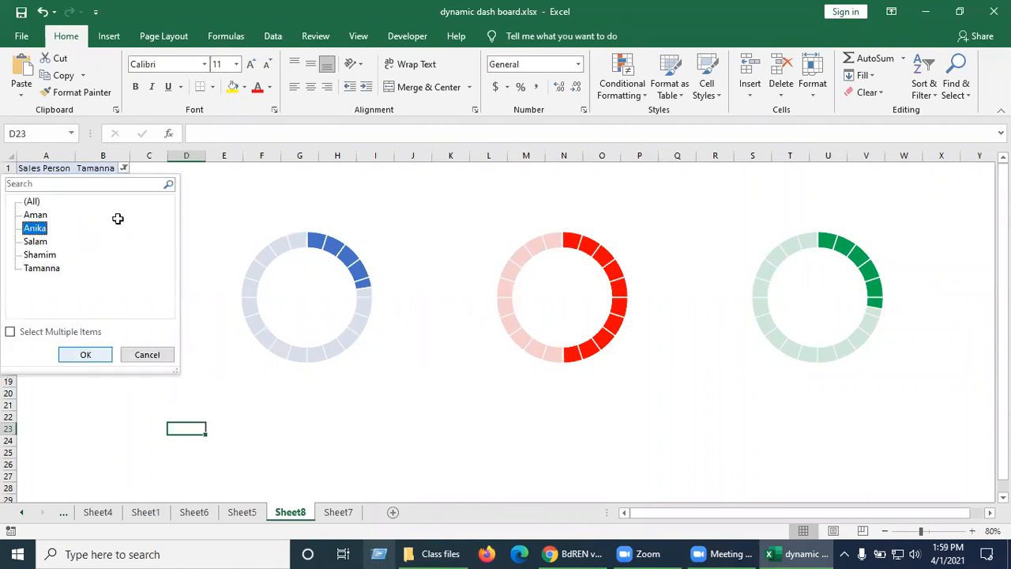
key("Return")
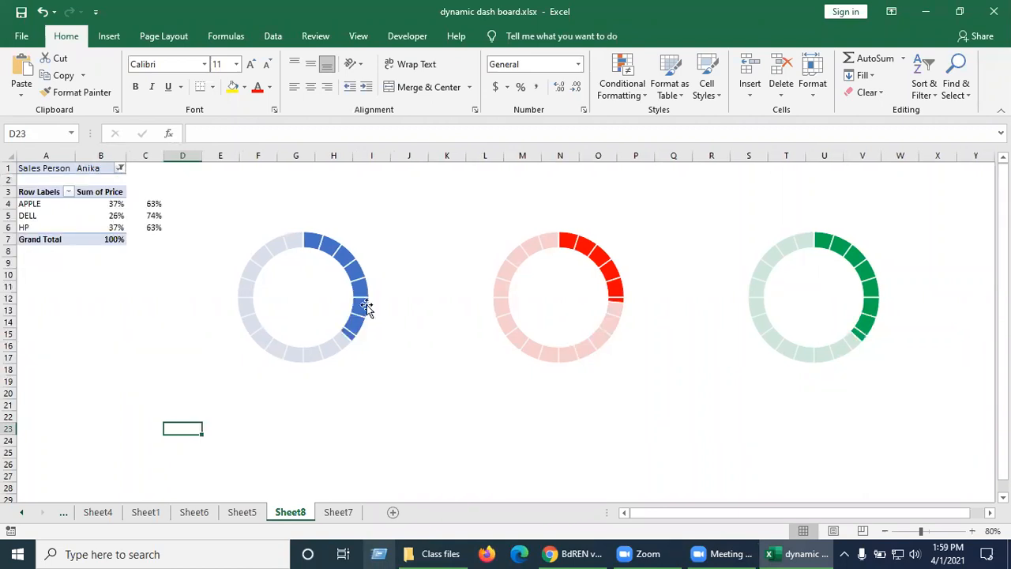
left_click(290, 402)
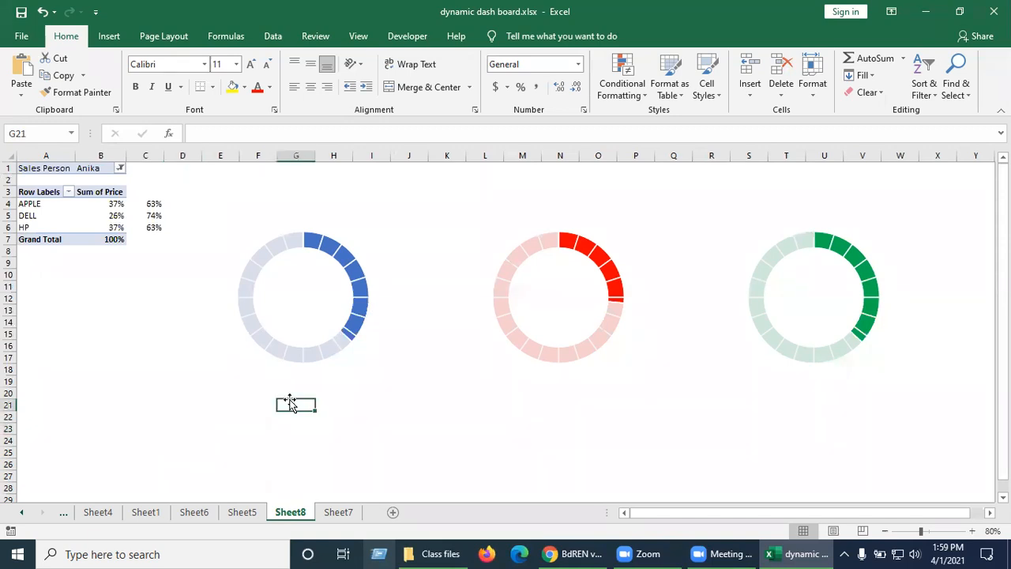
Step: Insert a text box below the first doughnut chart and start a cell-link formula for it
left_click(110, 37)
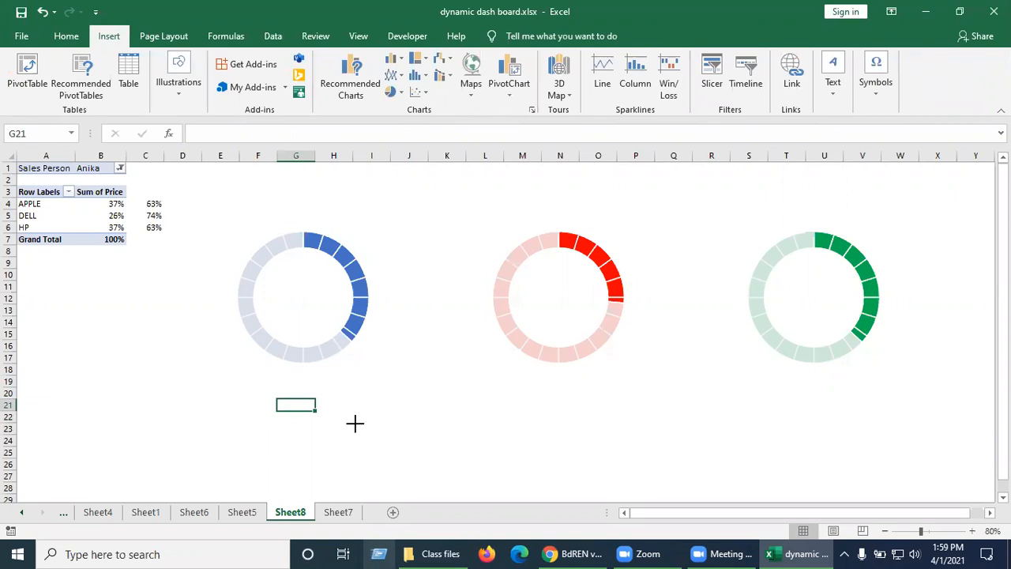
left_click_drag(355, 423, 227, 389)
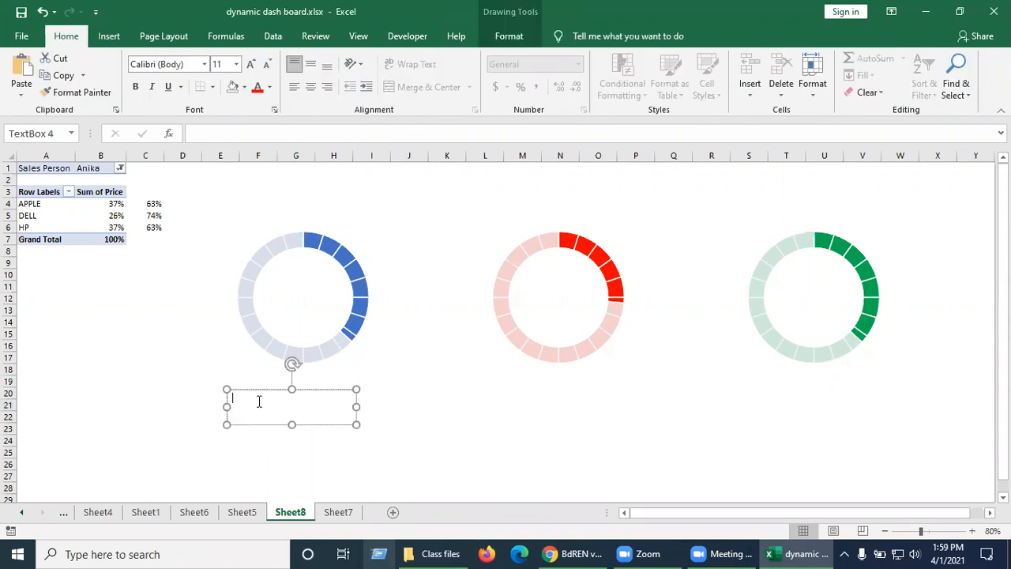
left_click(204, 130)
type("=")
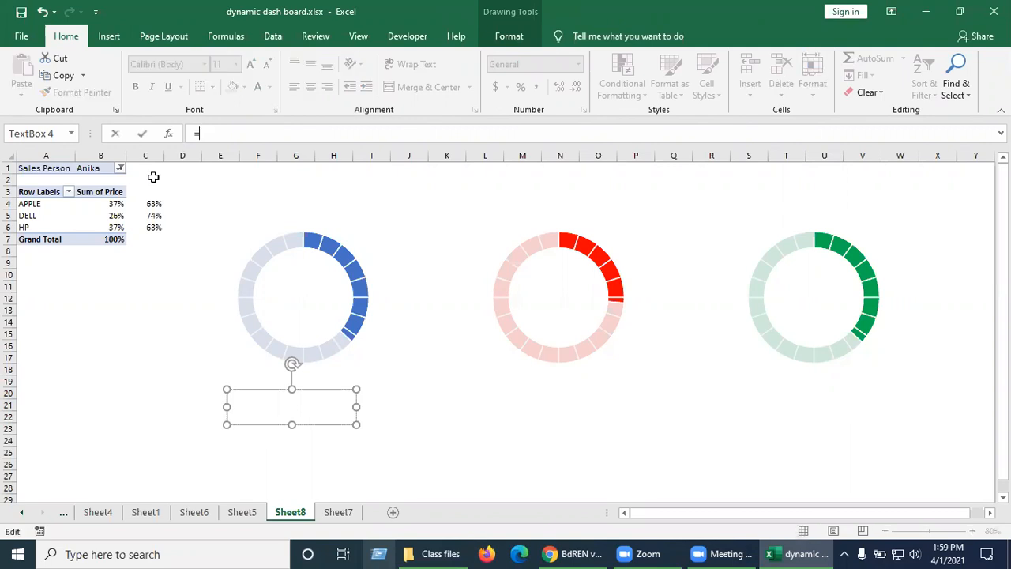
left_click(112, 203)
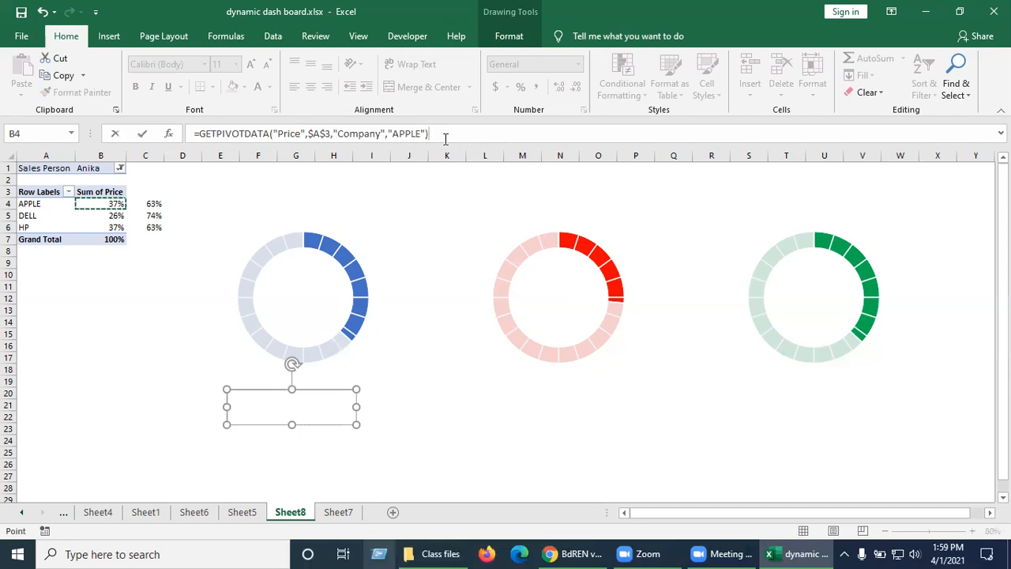
key("BackSpace")
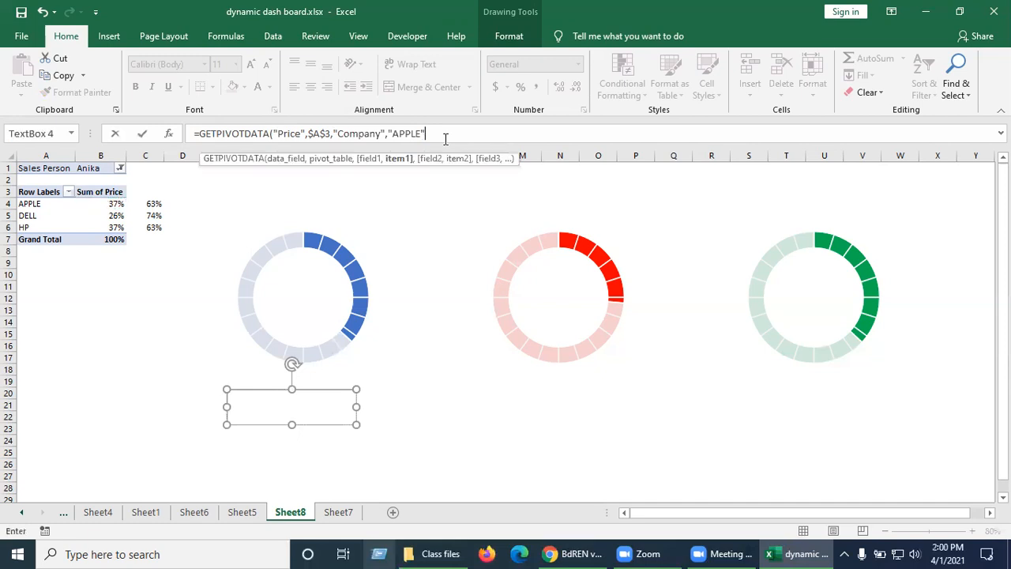
key("BackSpace")
key("BackSpace")
key("BackSpace")
key("BackSpace")
key("BackSpace")
key("BackSpace")
key("BackSpace")
key("BackSpace")
key("BackSpace")
key("BackSpace")
key("BackSpace")
key("BackSpace")
key("BackSpace")
key("BackSpace")
key("BackSpace")
key("BackSpace")
key("BackSpace")
key("BackSpace")
key("BackSpace")
key("BackSpace")
key("BackSpace")
key("BackSpace")
key("BackSpace")
key("BackSpace")
key("BackSpace")
key("BackSpace")
key("BackSpace")
key("BackSpace")
key("BackSpace")
key("BackSpace")
key("BackSpace")
key("BackSpace")
key("BackSpace")
key("BackSpace")
key("BackSpace")
key("BackSpace")
key("BackSpace")
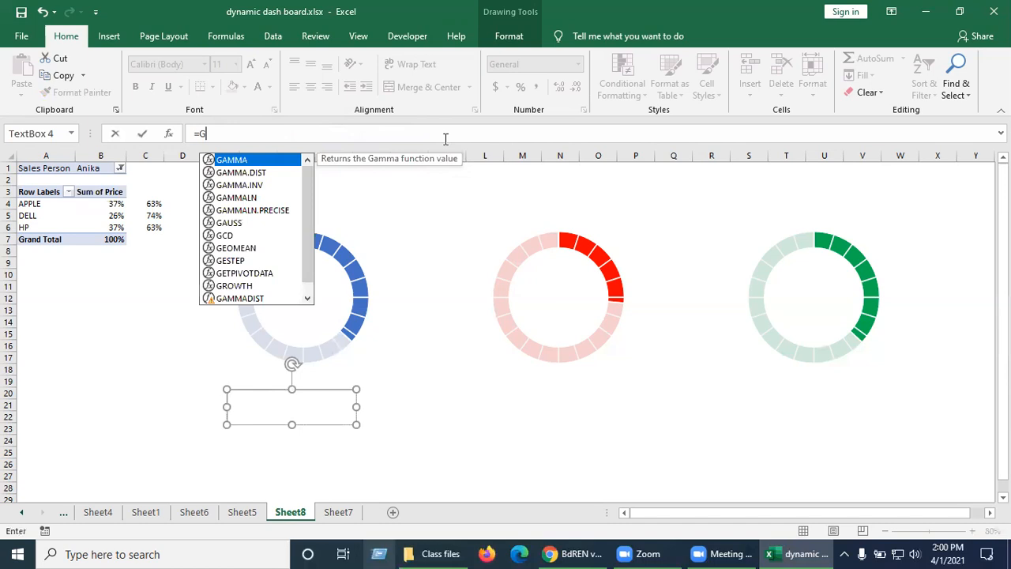
key("BackSpace")
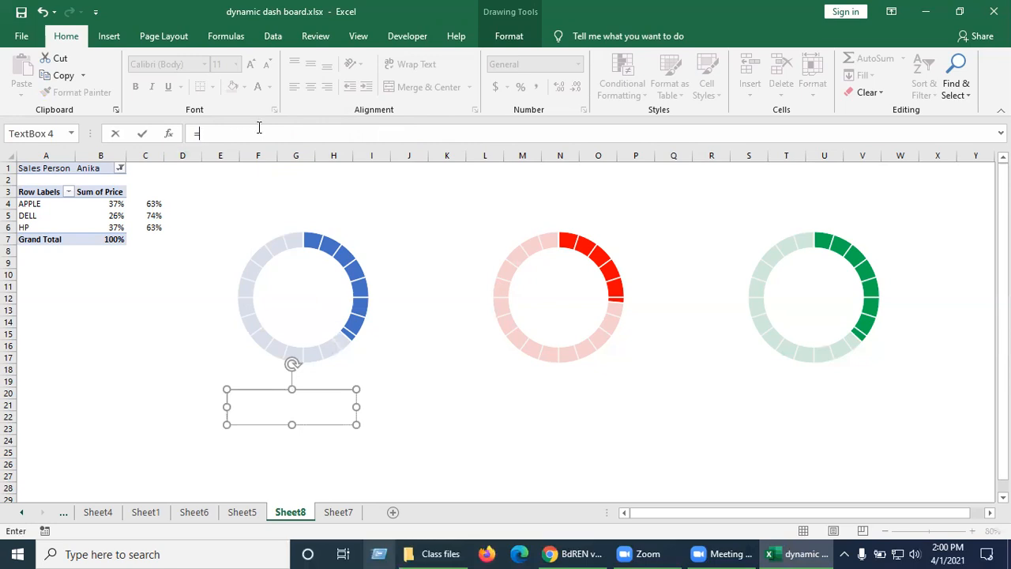
Step: Link the text box below the first doughnut chart to cell B4 and make the box narrower
type("b4")
key("Return")
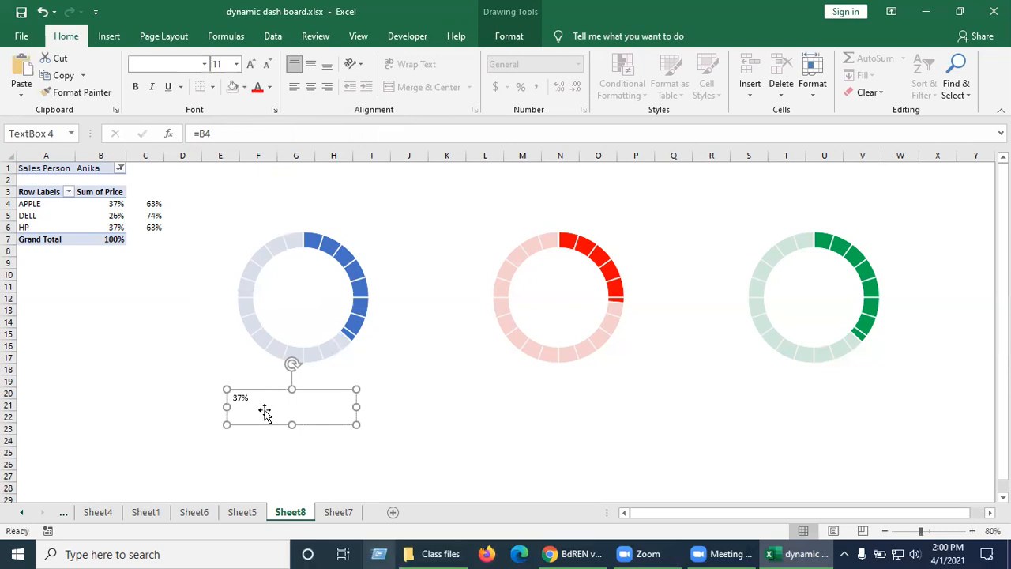
left_click_drag(356, 402, 318, 381)
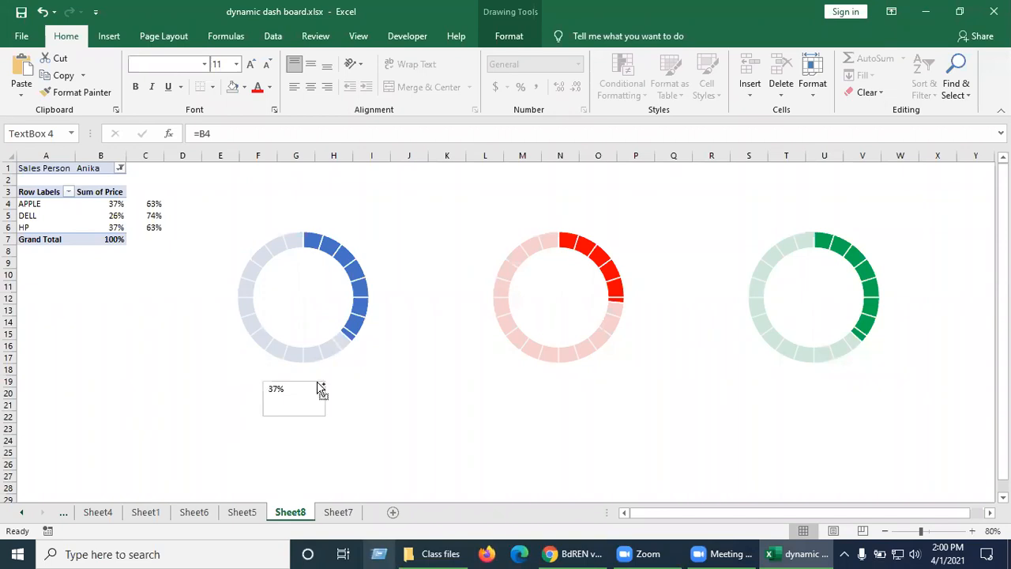
Step: Duplicate the linked text box twice and place the copies below the second and third doughnut charts
left_click(320, 387)
key("ctrl+d")
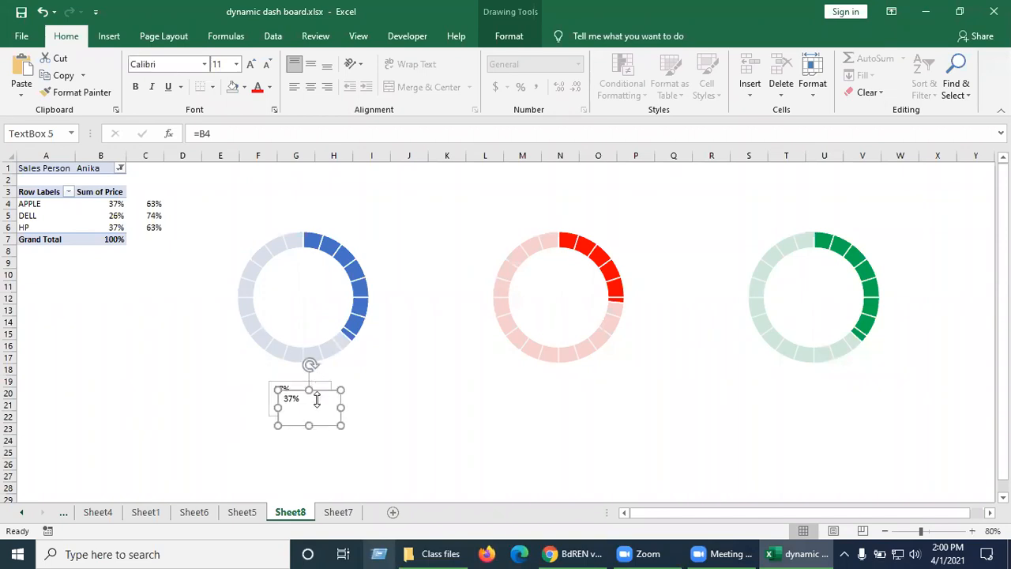
key("ctrl+d")
left_click_drag(842, 401, 842, 400)
Step: Move the original text box into the middle of the first doughnut chart and enlarge it to fit the hole
left_click(316, 403)
left_click_drag(317, 411, 311, 341)
left_click_drag(309, 295, 340, 315)
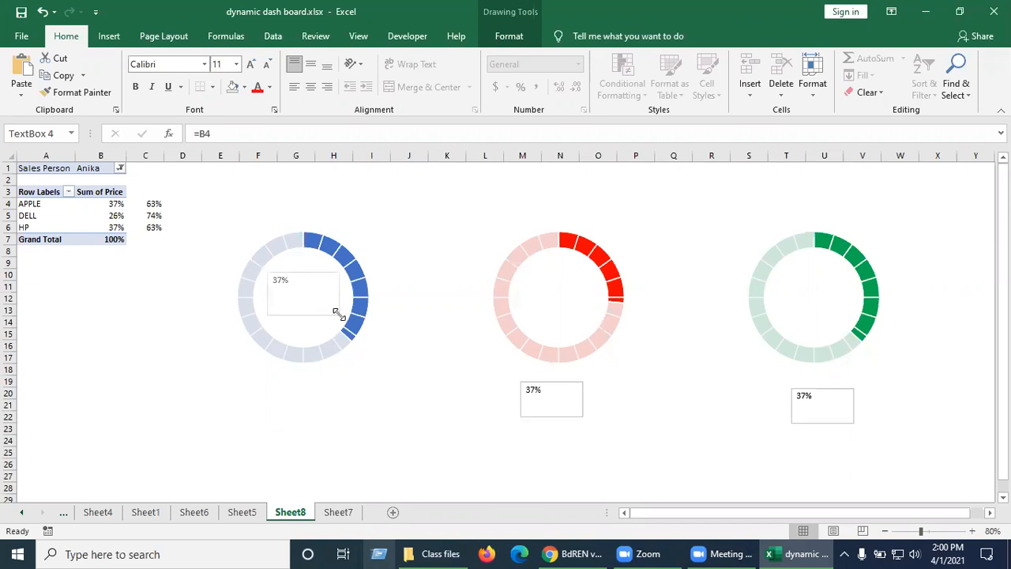
Step: Format the percentage in the first doughnut's text box as bold, 44 pt and horizontally centered
left_click(293, 287)
left_click(250, 65)
left_click(249, 64)
left_click(249, 65)
left_click(250, 66)
left_click(250, 66)
left_click(249, 67)
left_click(249, 67)
left_click(250, 66)
left_click(249, 66)
left_click(249, 66)
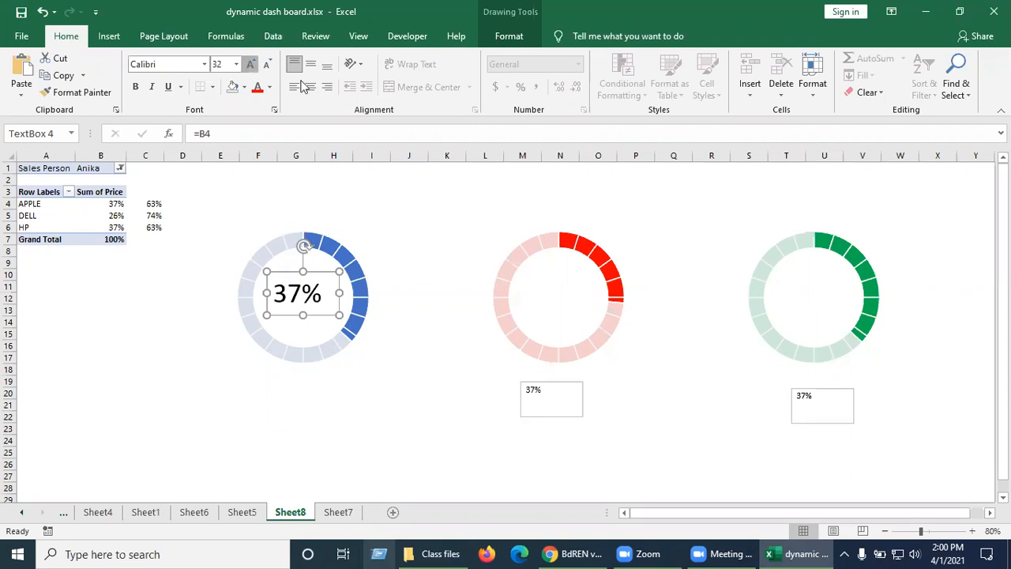
left_click(312, 88)
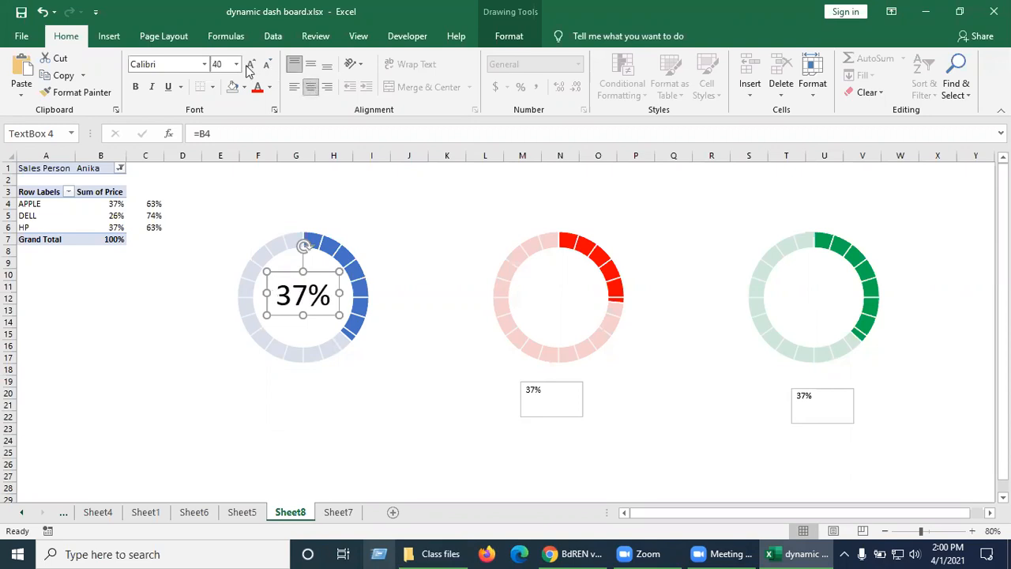
left_click(137, 89)
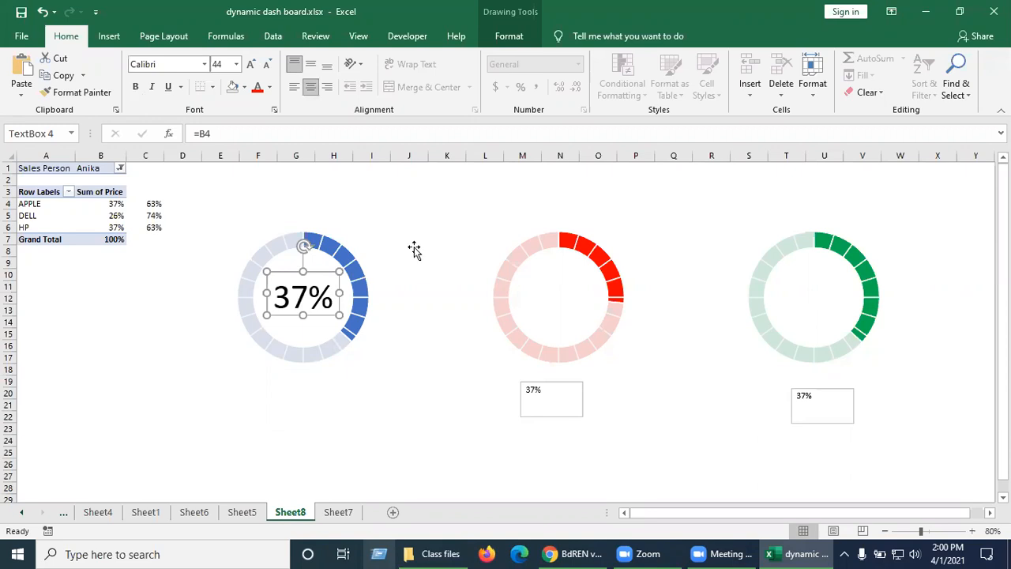
Step: Reduce the font size of the first doughnut's percentage to 40 so it fits on one line
left_click(413, 249)
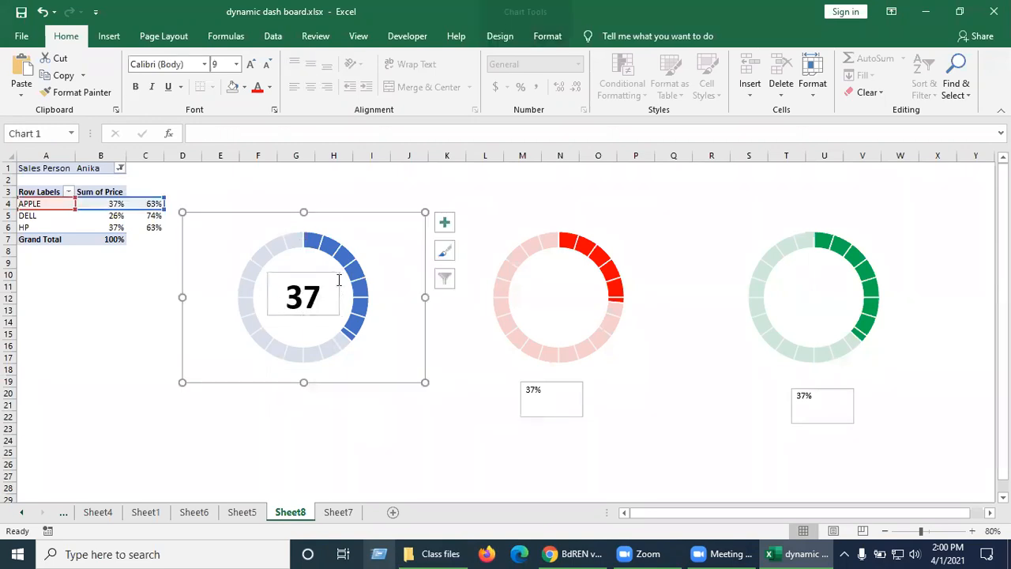
left_click(266, 67)
left_click(324, 284)
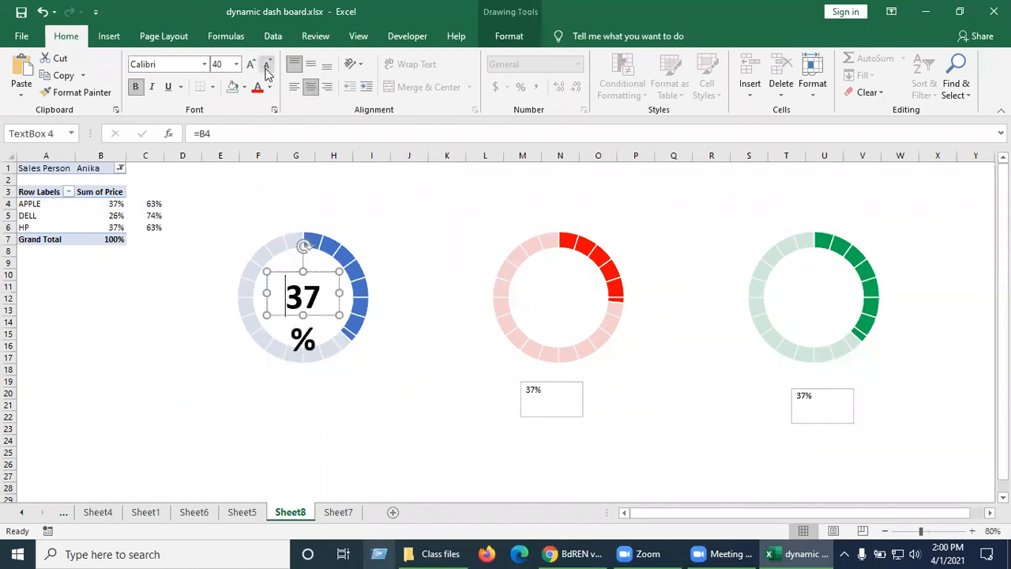
left_click(319, 272)
left_click(267, 66)
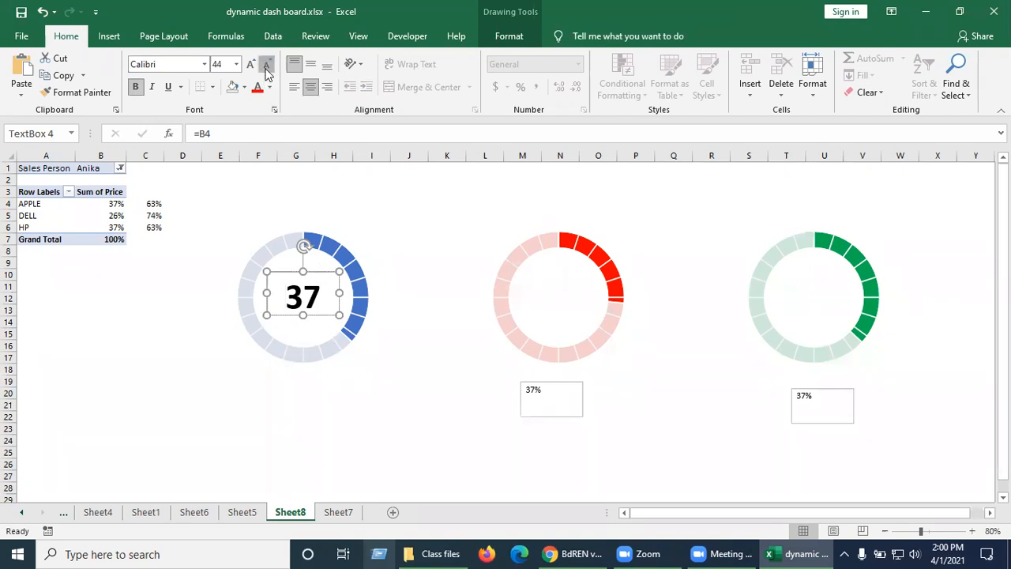
left_click(458, 248)
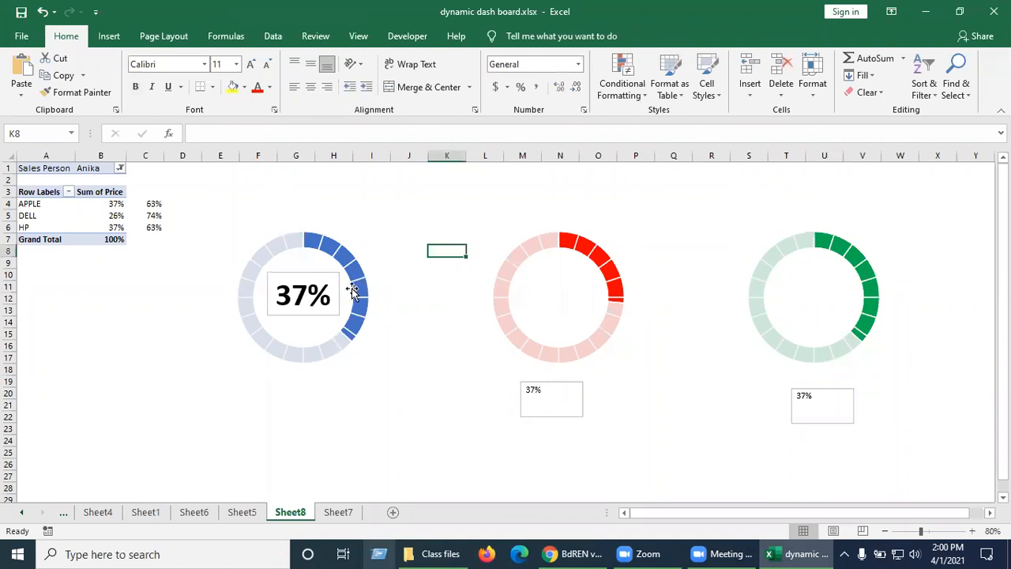
Step: Move the second text box into the middle of the red doughnut chart and link it to cell B5
left_click(568, 381)
left_click(568, 380)
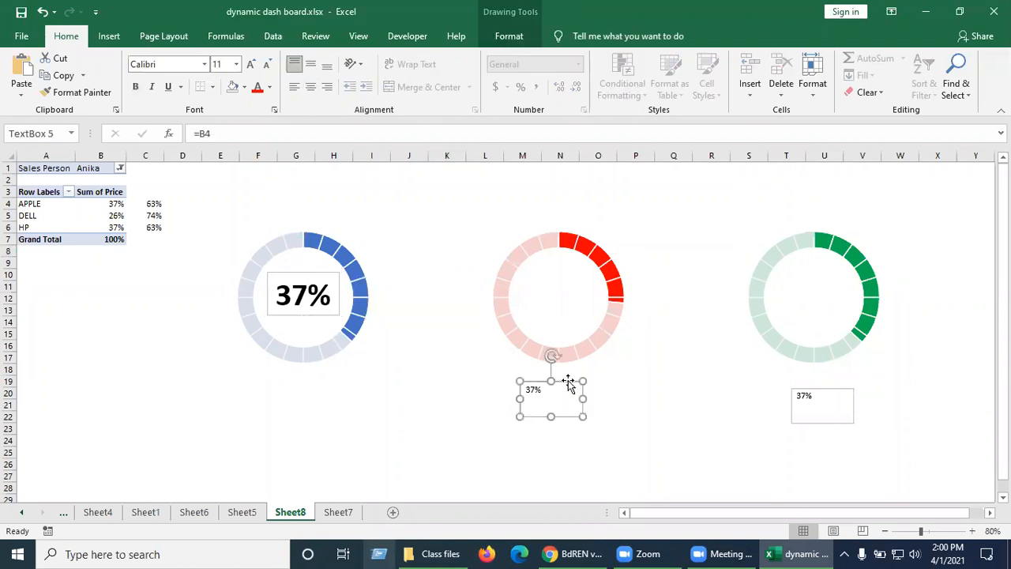
left_click_drag(557, 397, 559, 294)
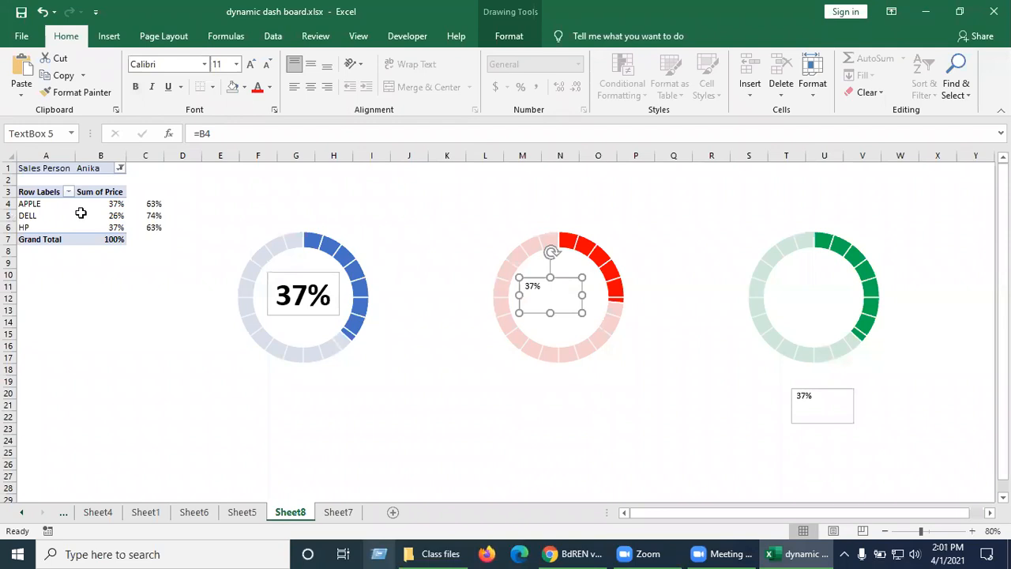
left_click(224, 133)
key("BackSpace")
type("5")
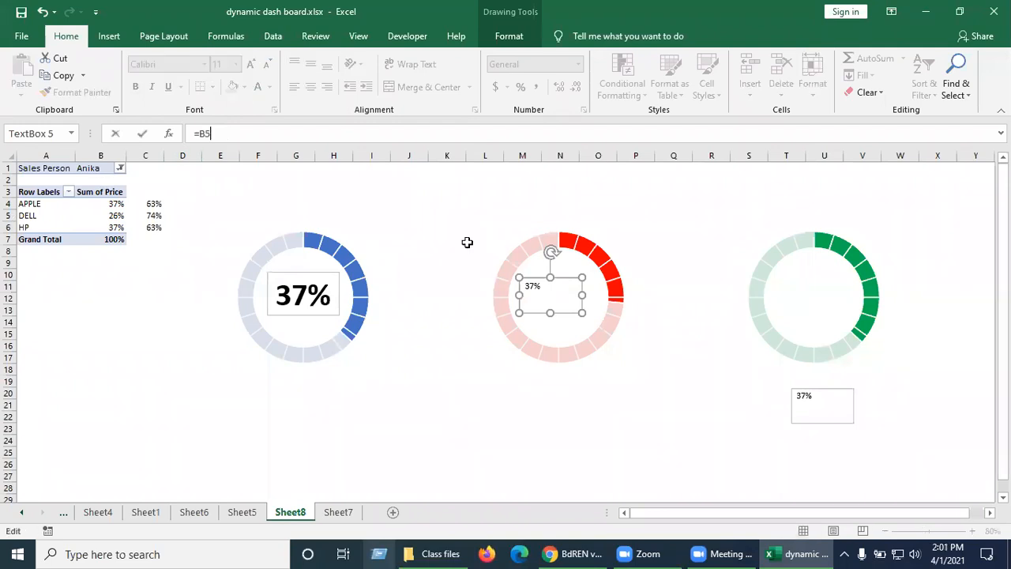
key("Return")
Step: Move the third text box into the middle of the green doughnut chart and link it to cell B6
left_click(840, 404)
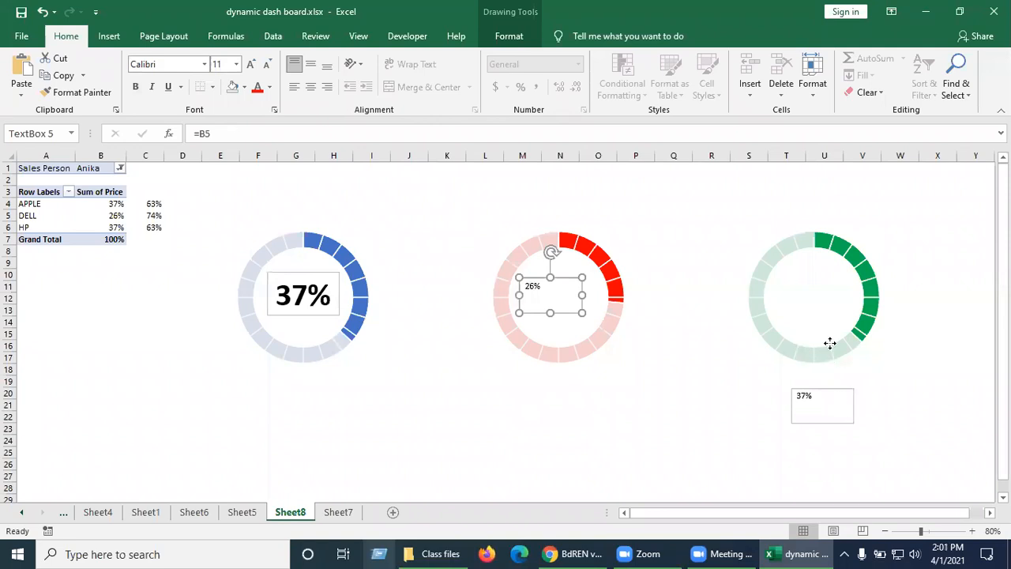
left_click_drag(825, 282, 826, 284)
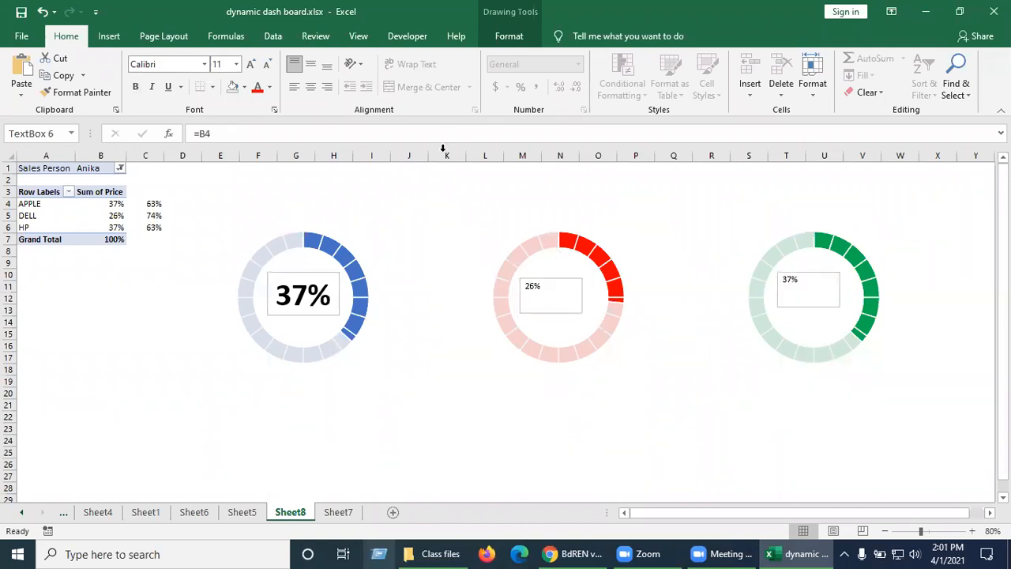
left_click(214, 134)
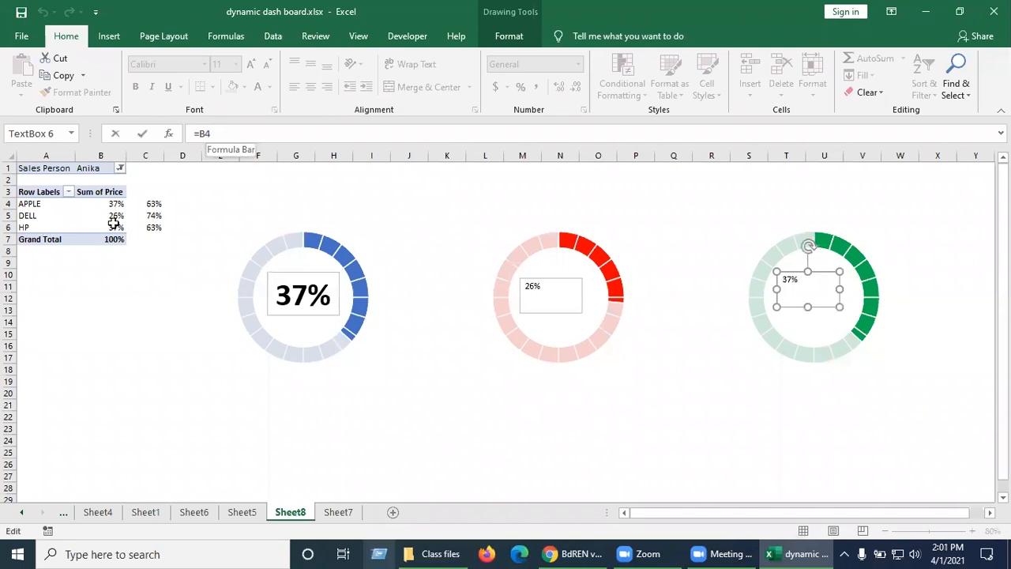
key("BackSpace")
type("6")
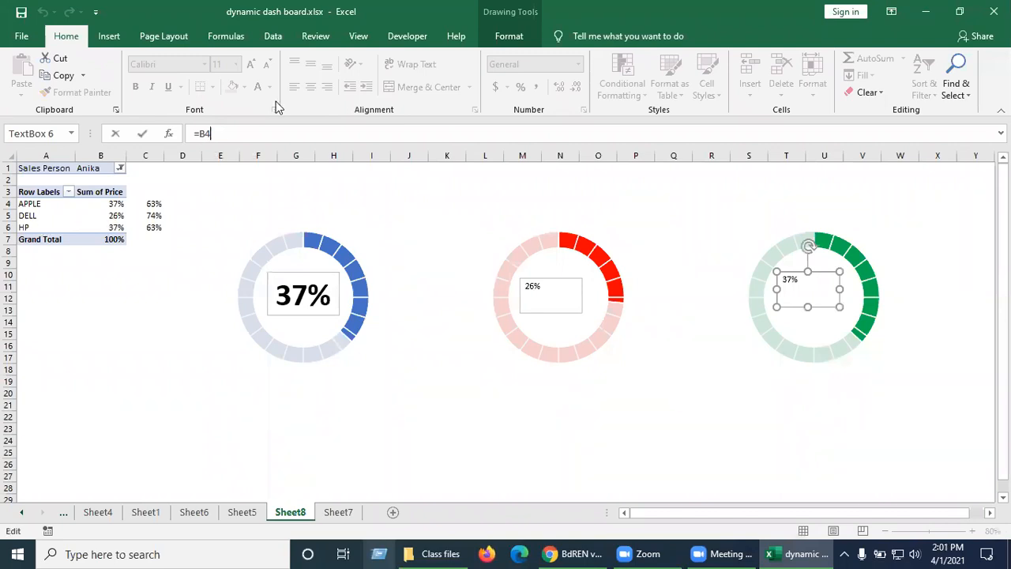
key("Return")
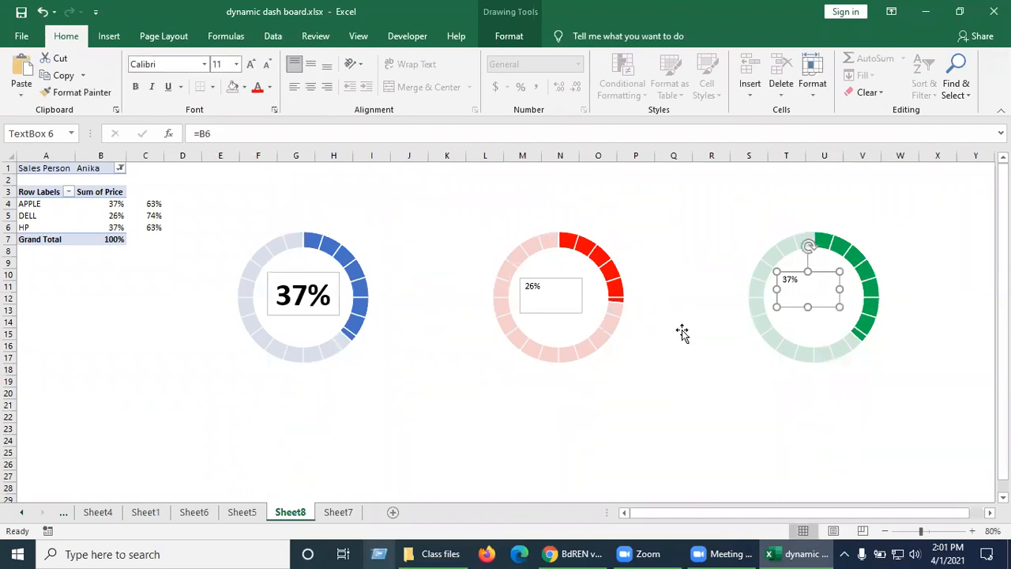
left_click(550, 277)
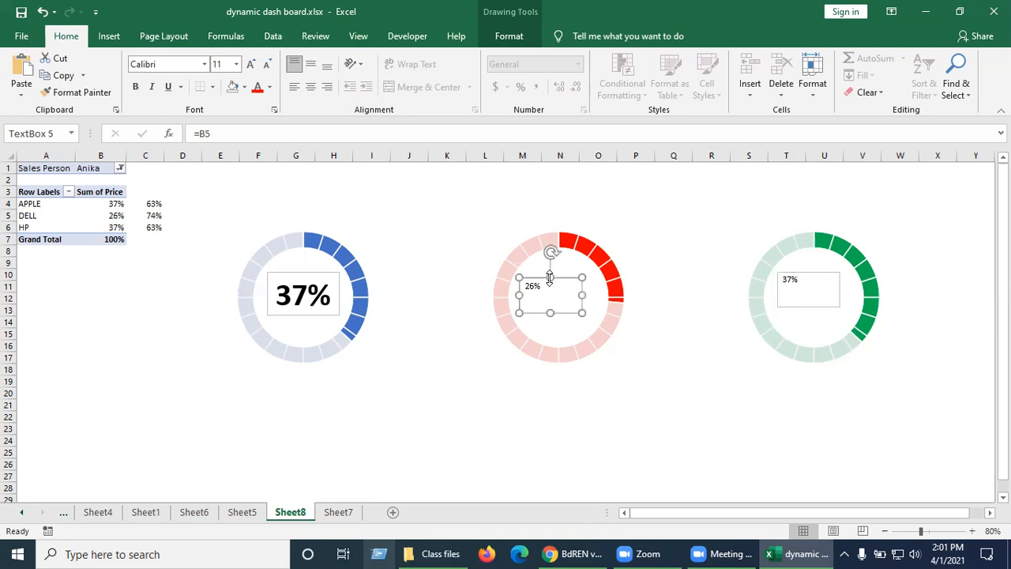
left_click(327, 272)
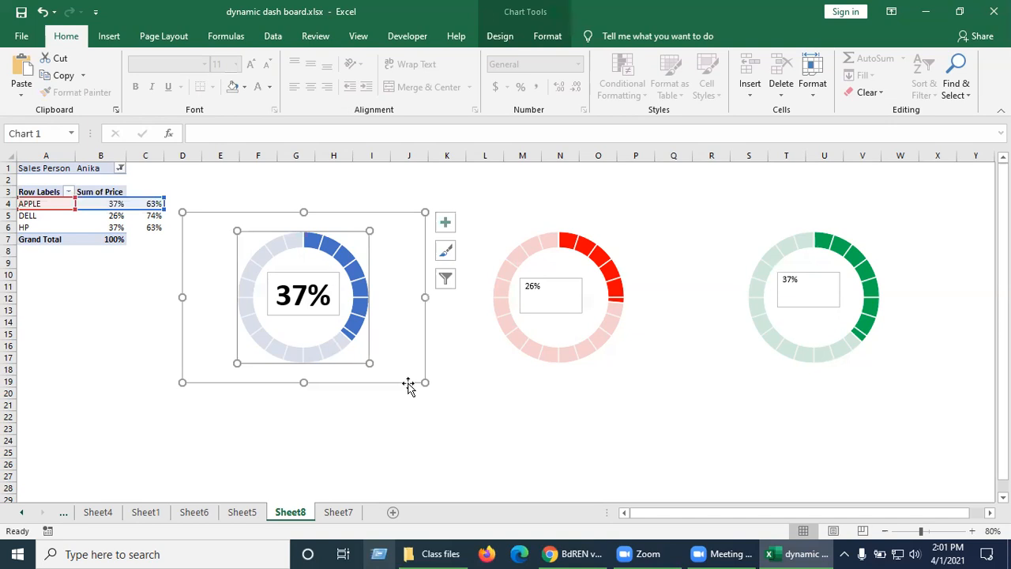
key("Escape")
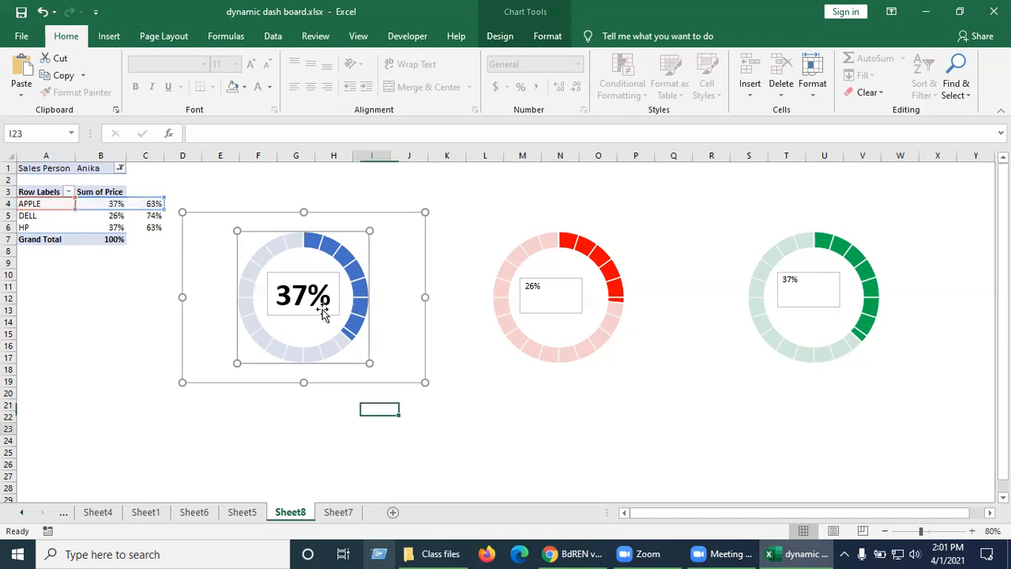
Step: Format the percentage in the red doughnut's text box as bold, 40 pt, and enlarge the box to fit it
left_click(322, 313)
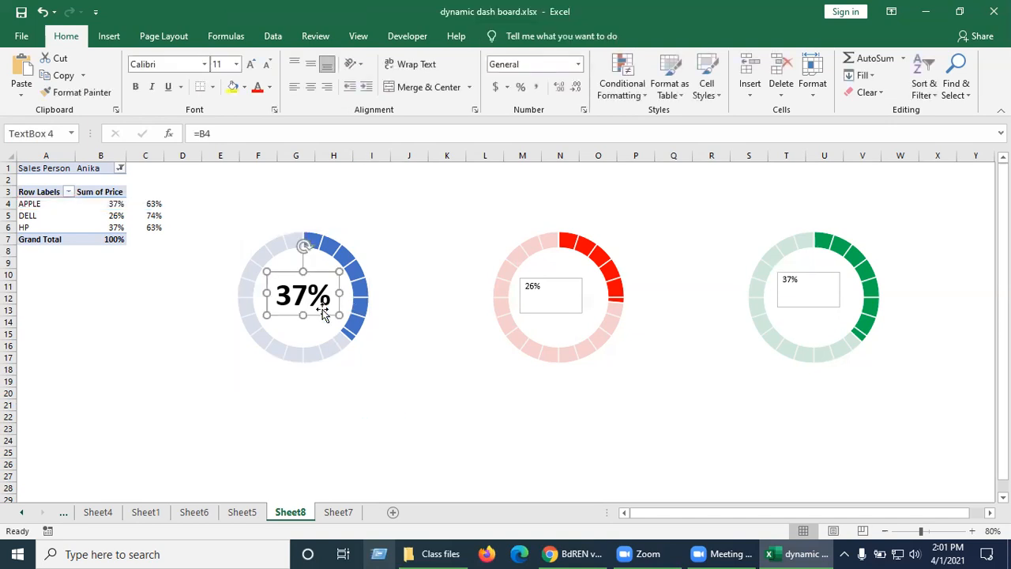
left_click(569, 296)
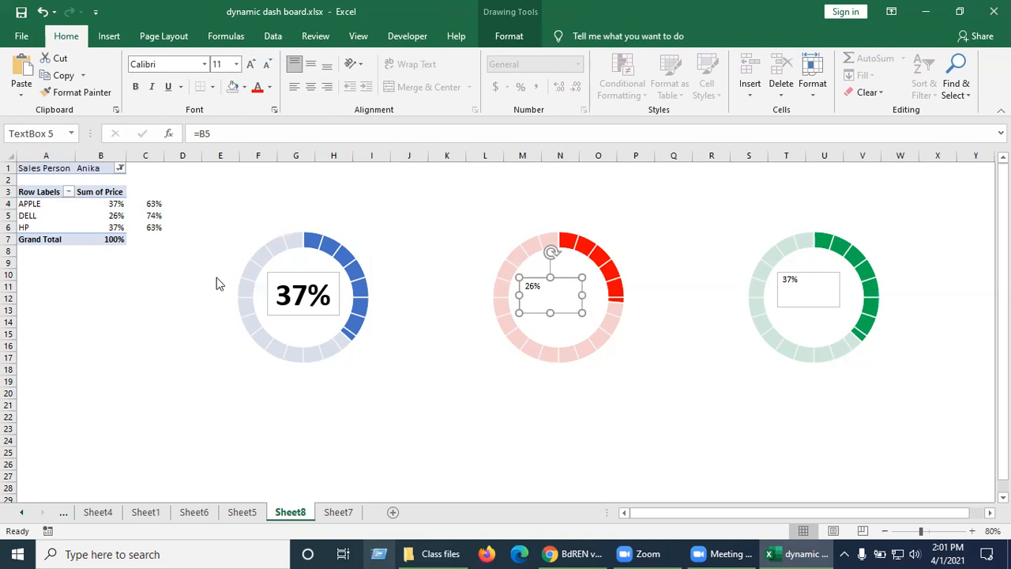
left_click(236, 64)
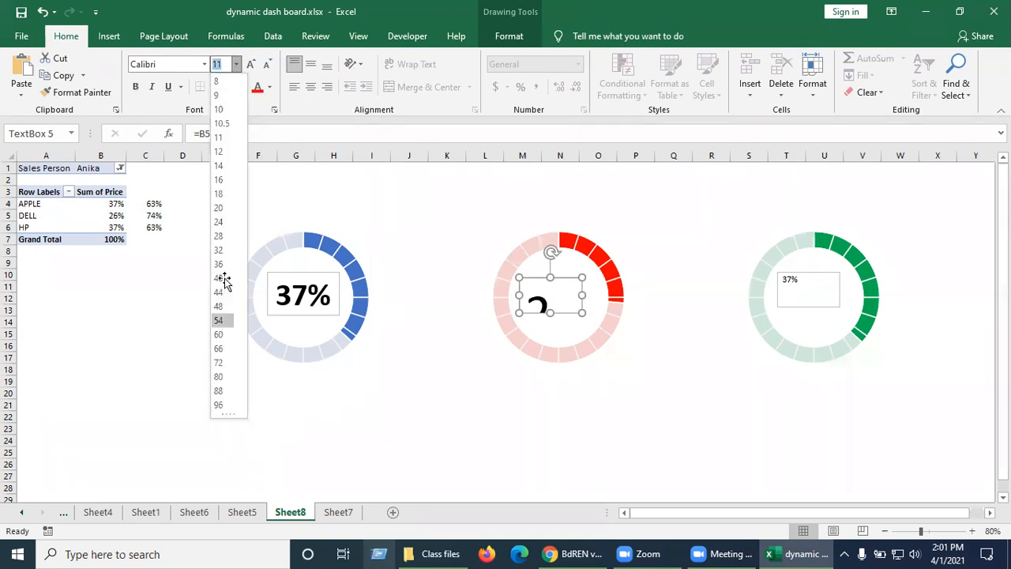
left_click(224, 279)
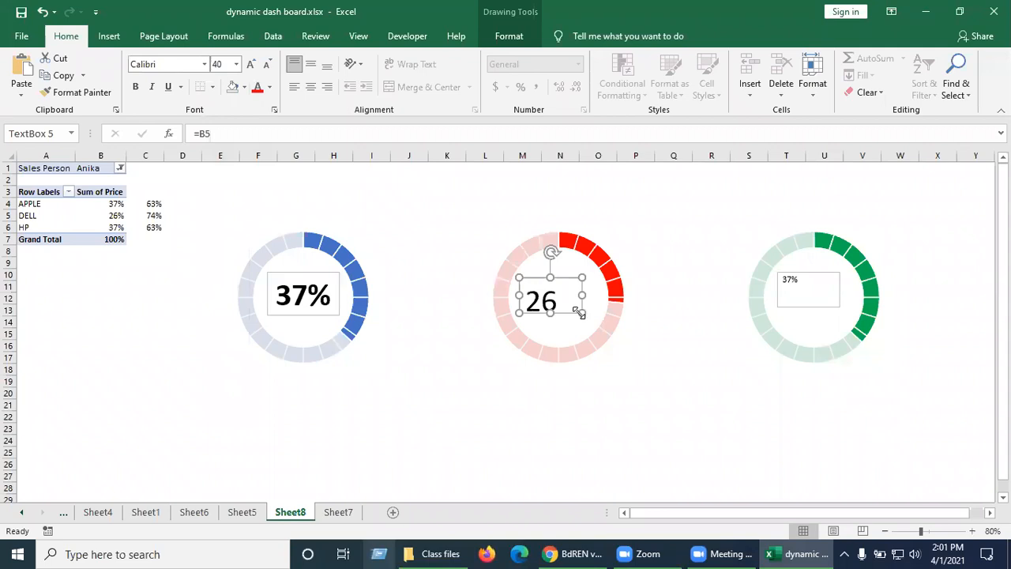
left_click_drag(586, 316, 593, 321)
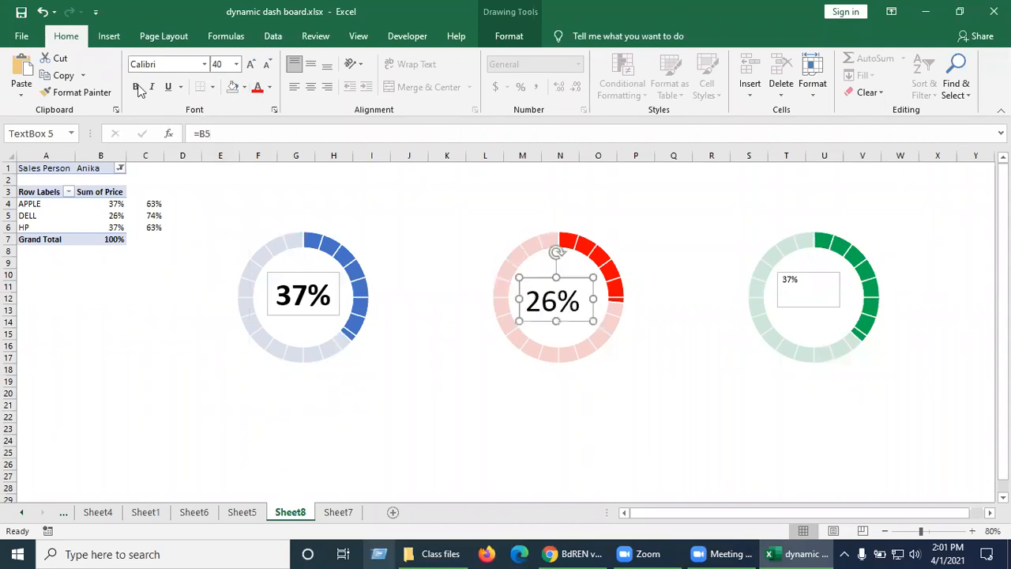
left_click(137, 87)
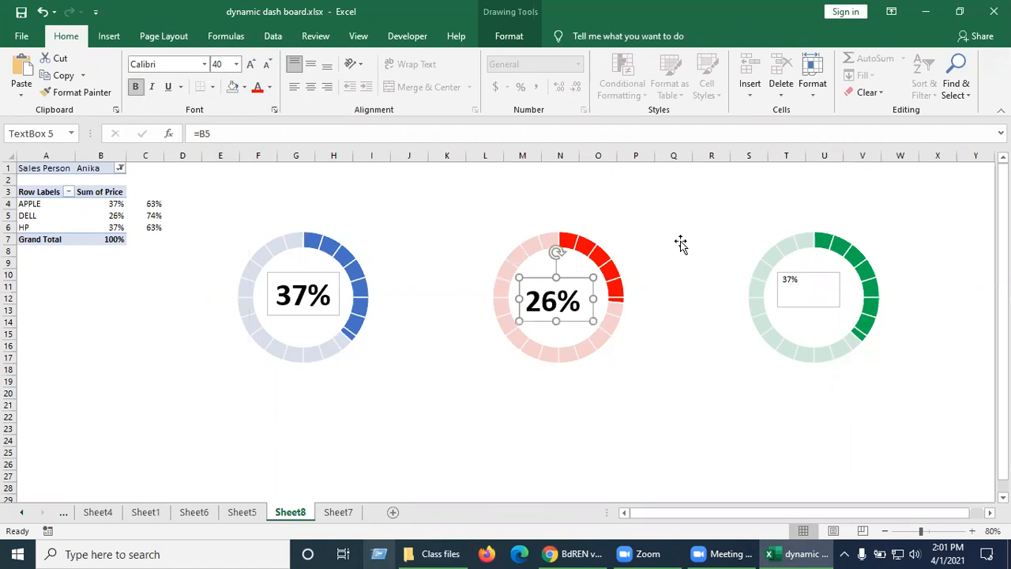
Step: Format the percentage in the green doughnut's text box as bold, 40 pt, and enlarge the box to fit it
key("Tab")
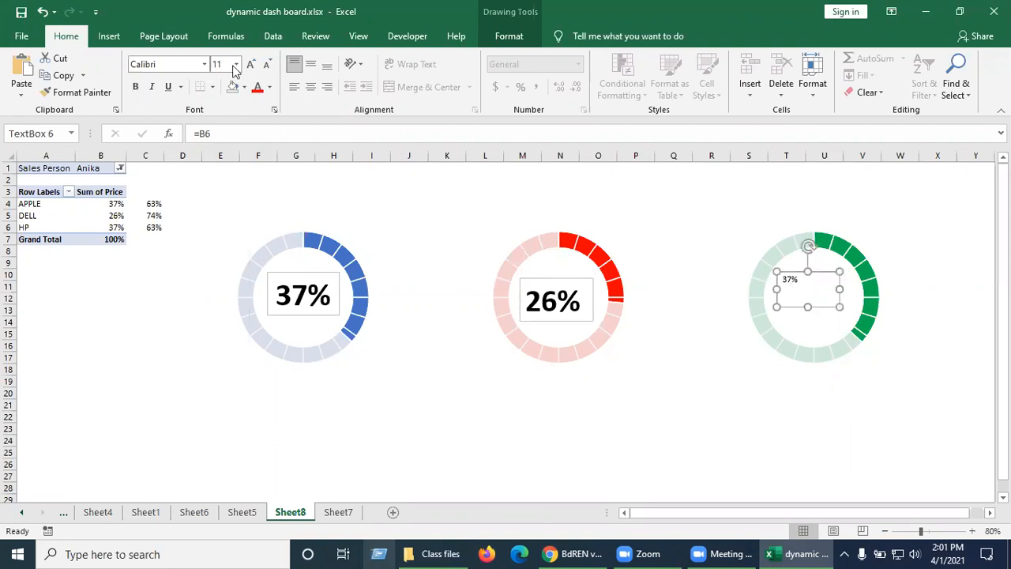
left_click(235, 65)
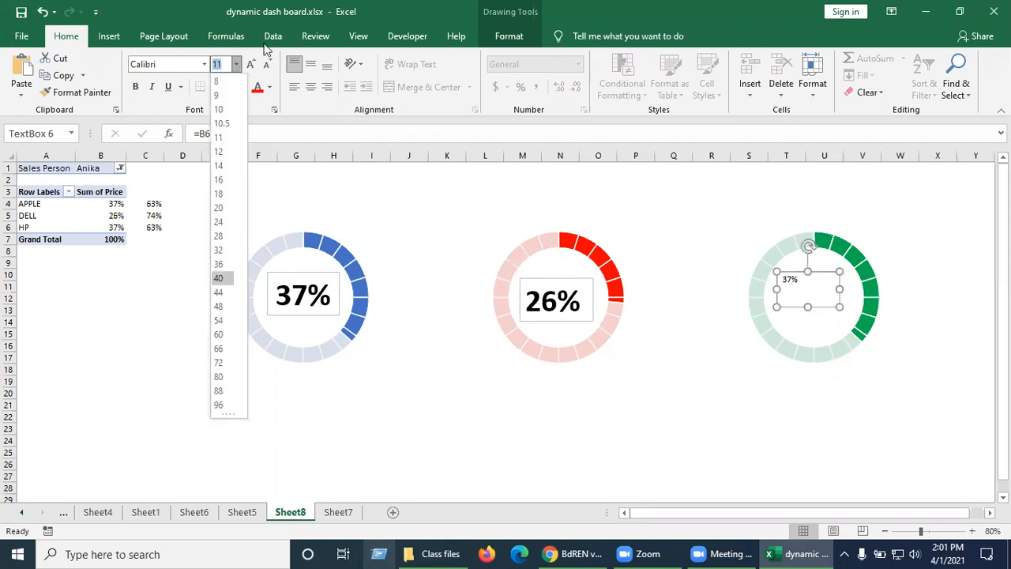
left_click(219, 278)
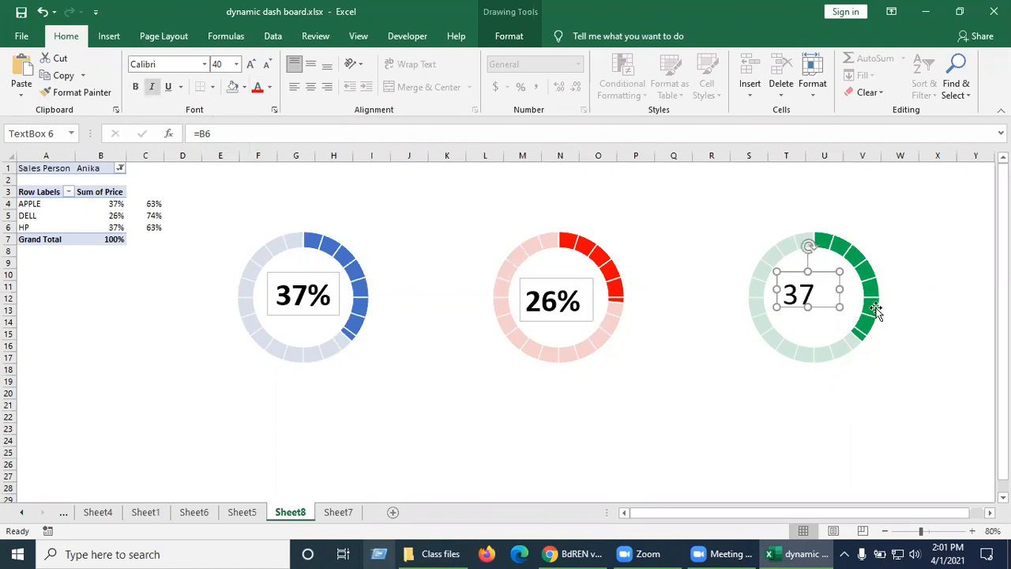
key("ctrl+b")
left_click_drag(839, 307, 856, 316)
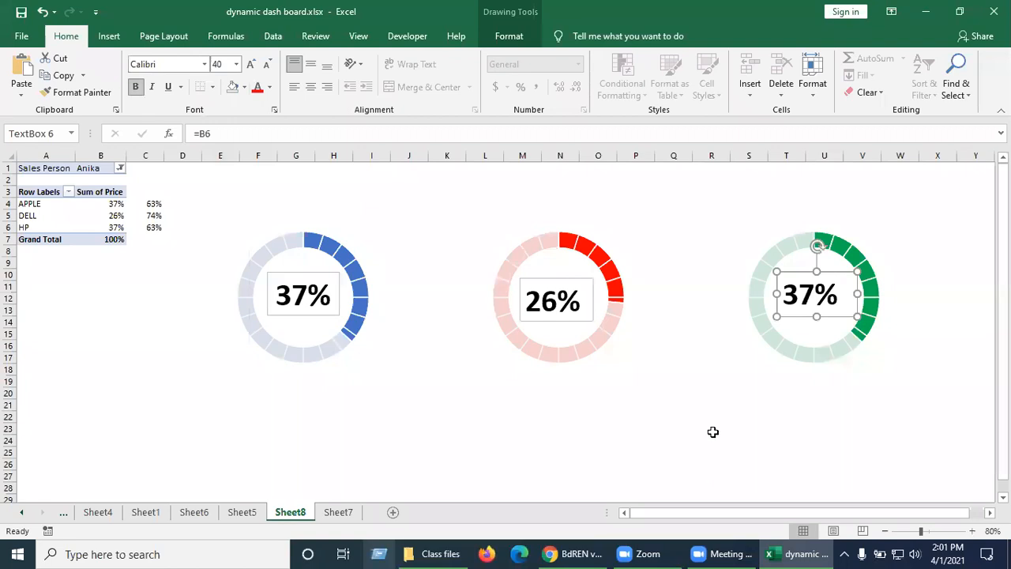
key("Escape")
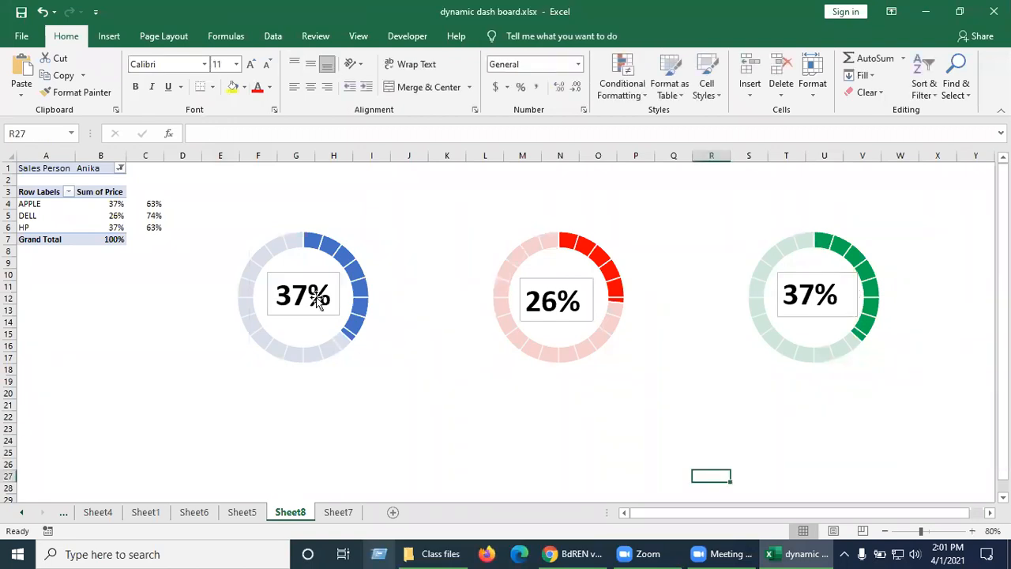
Step: Filter the PivotTable's Sales Person field to the first individual salesperson to test the linked percentages
left_click(120, 169)
left_click(36, 214)
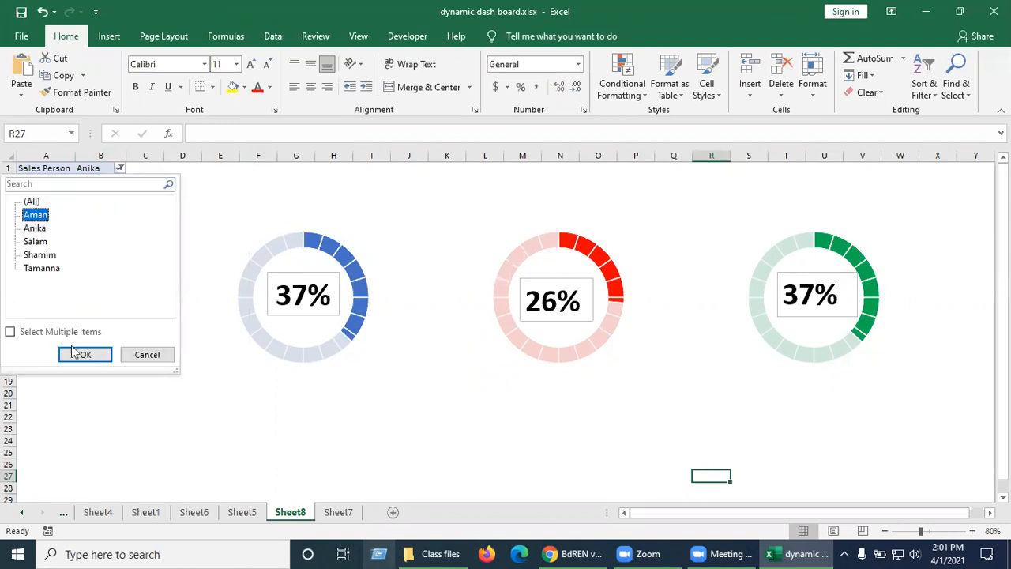
left_click(79, 354)
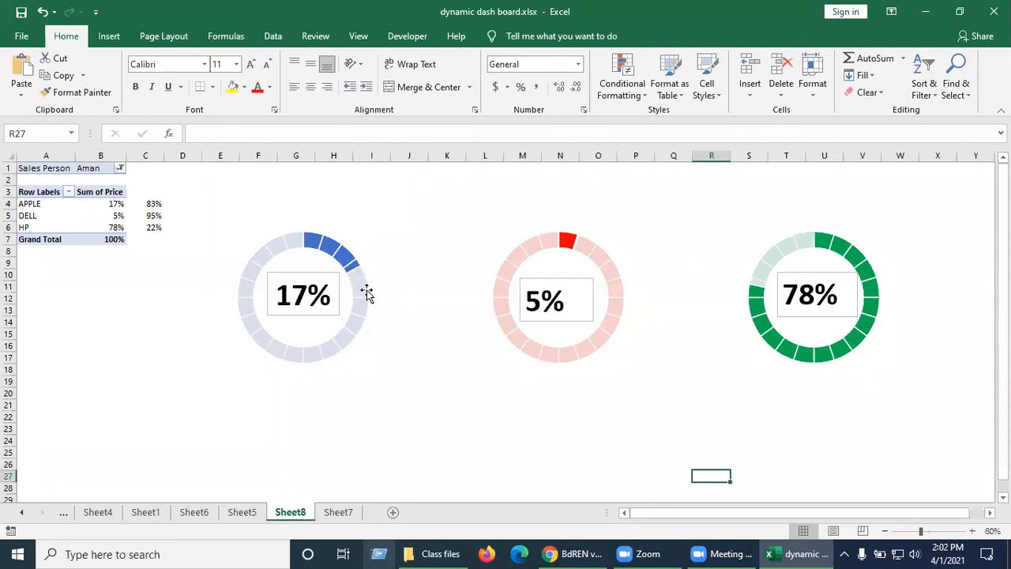
mouse_move(367, 293)
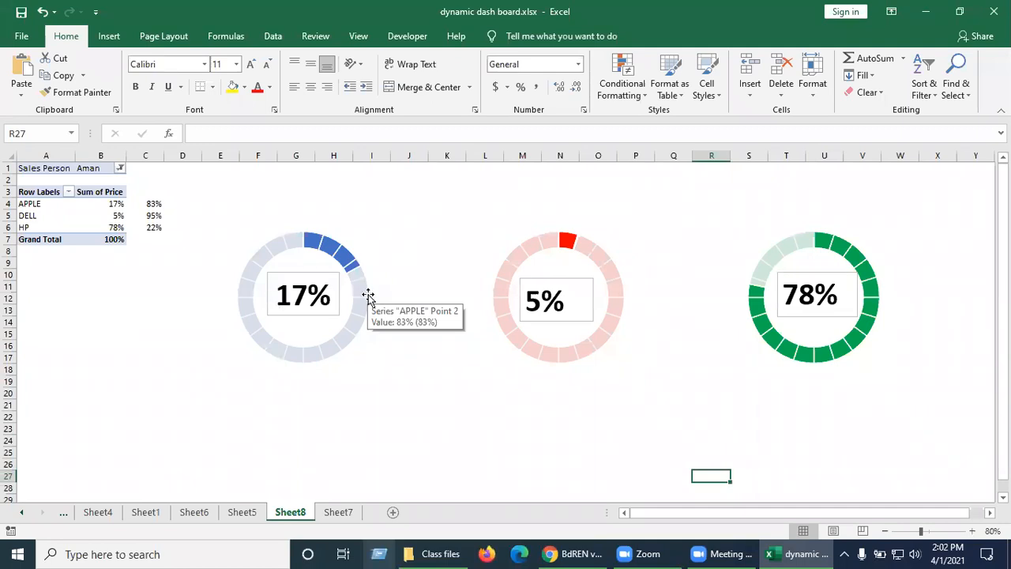
Step: Set the three percentage text boxes inside the doughnut charts to No Fill and No Outline
left_click(327, 276)
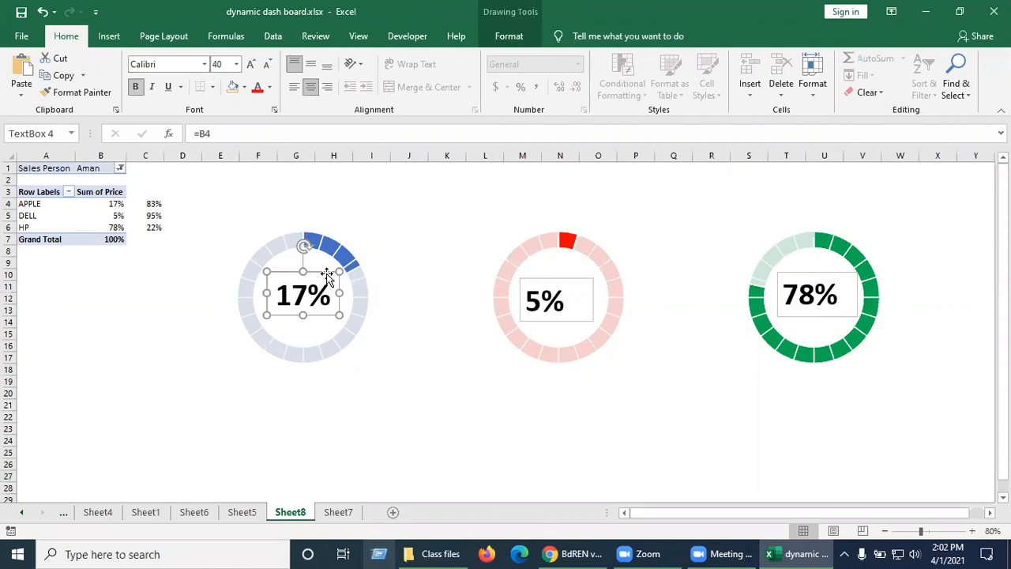
left_click(532, 286, "shift")
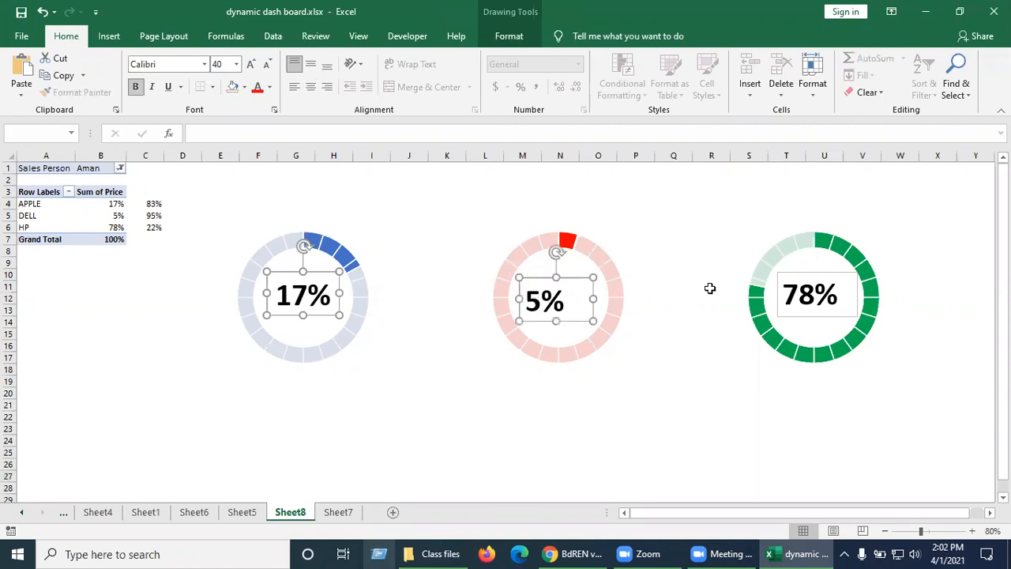
left_click(782, 282, "shift")
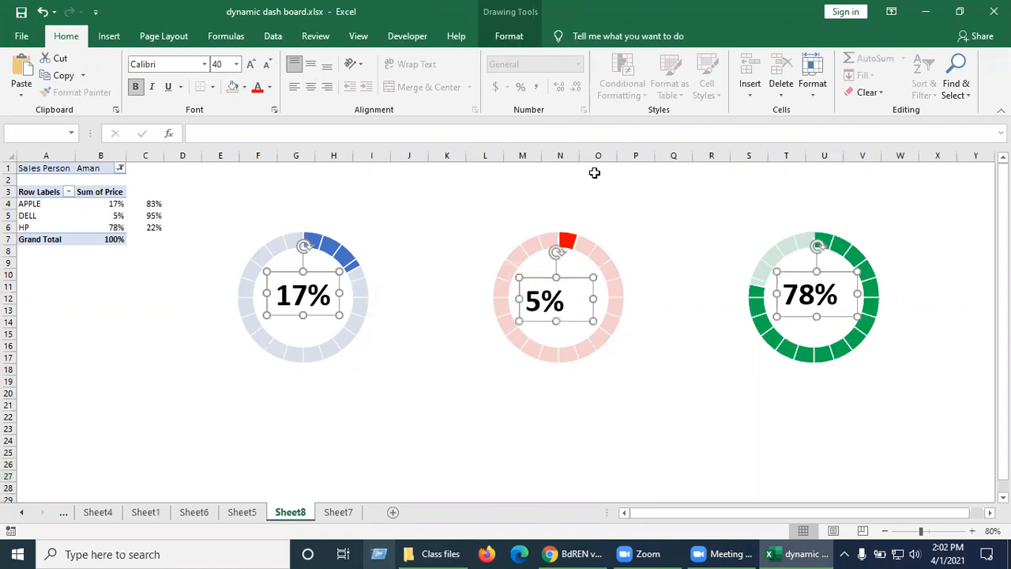
left_click(510, 36)
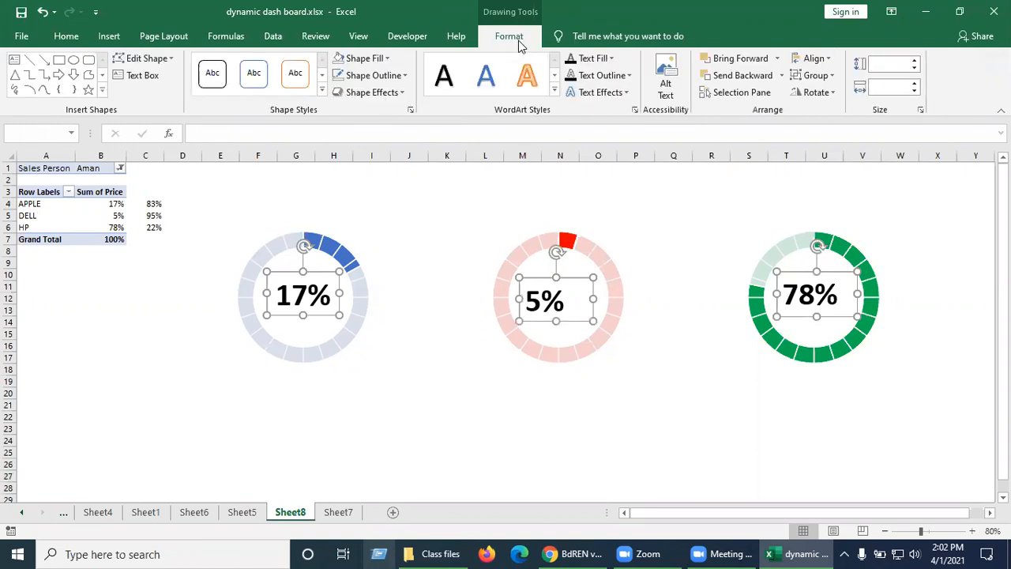
left_click(388, 59)
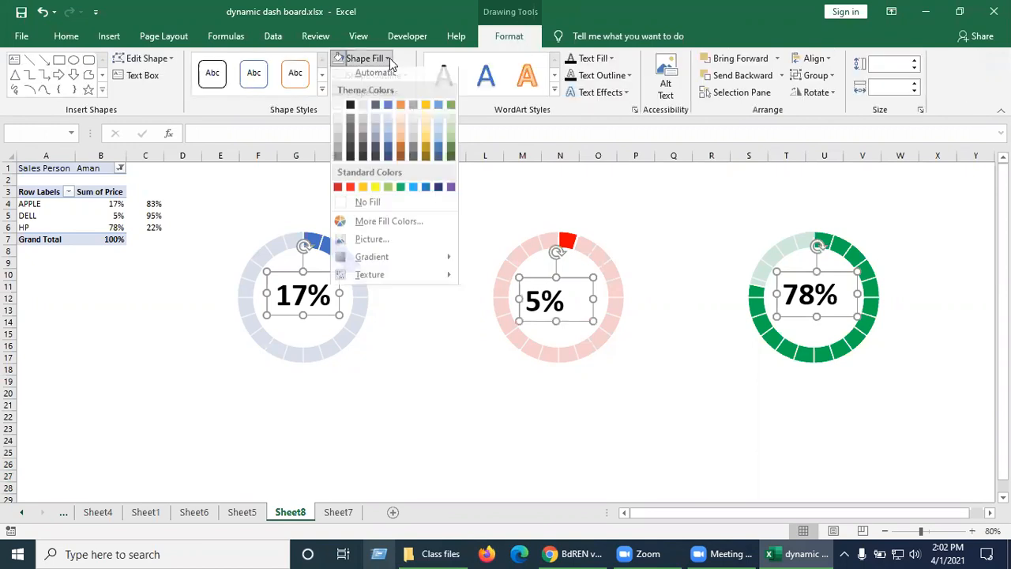
left_click(366, 206)
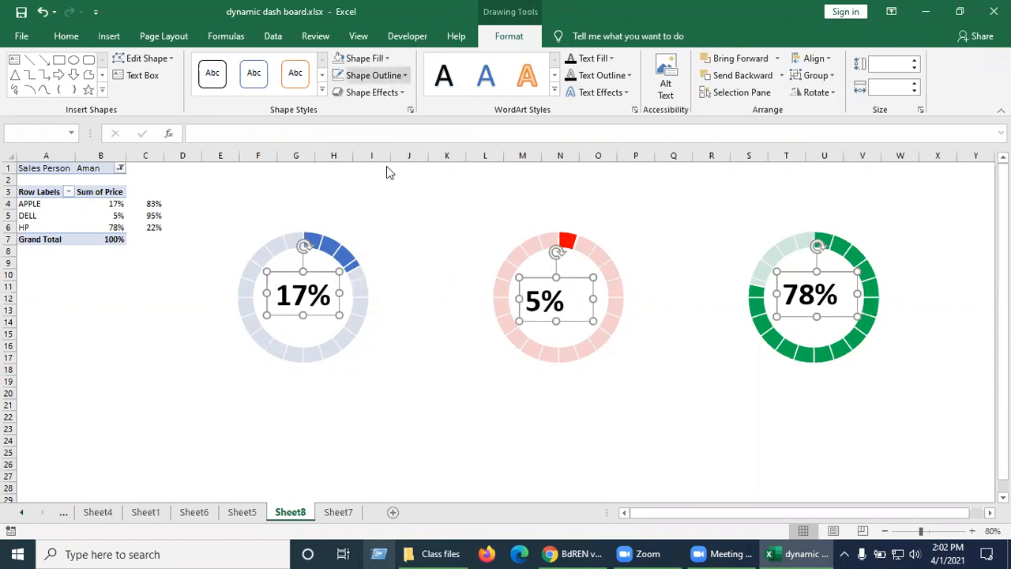
left_click(373, 75)
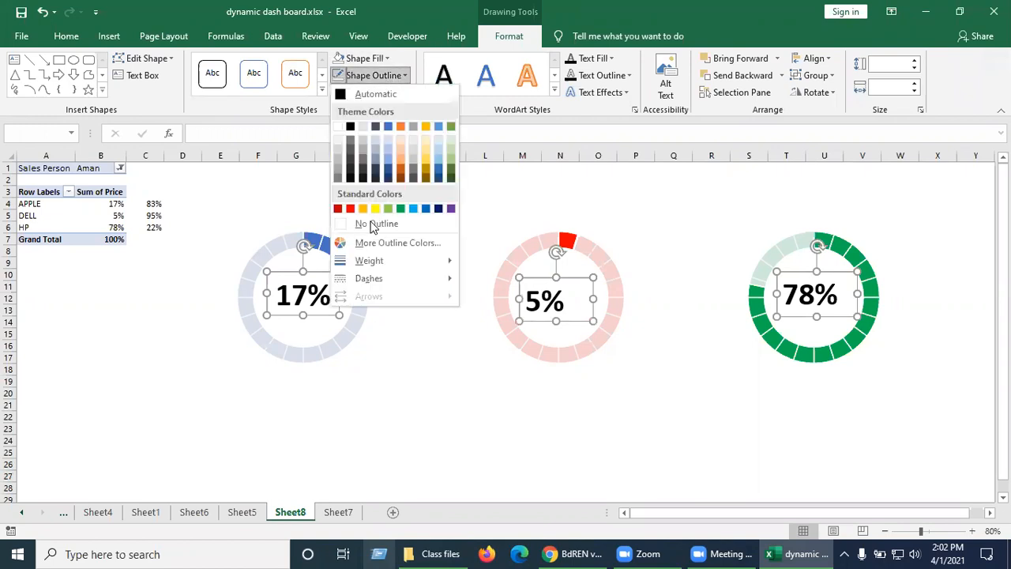
left_click(447, 406)
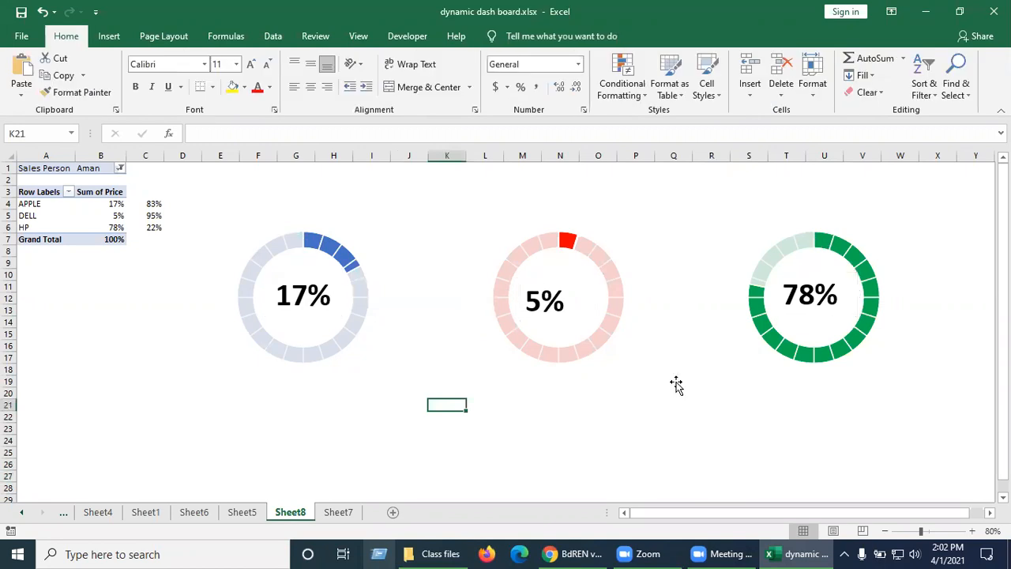
Step: Filter the PivotTable's Sales Person field to the fourth individual salesperson in the list
left_click(119, 168)
left_click(84, 355)
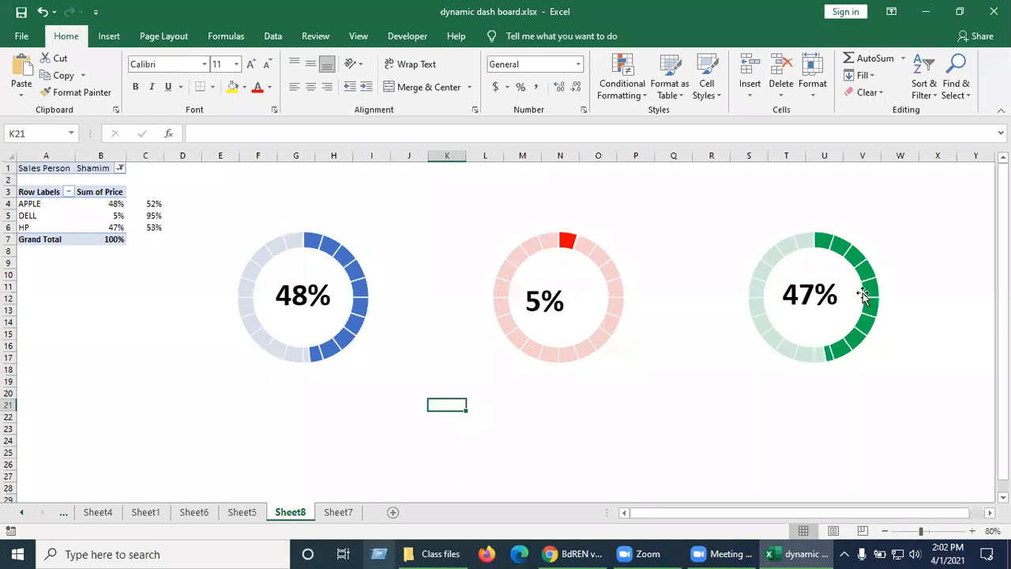
left_click(304, 404)
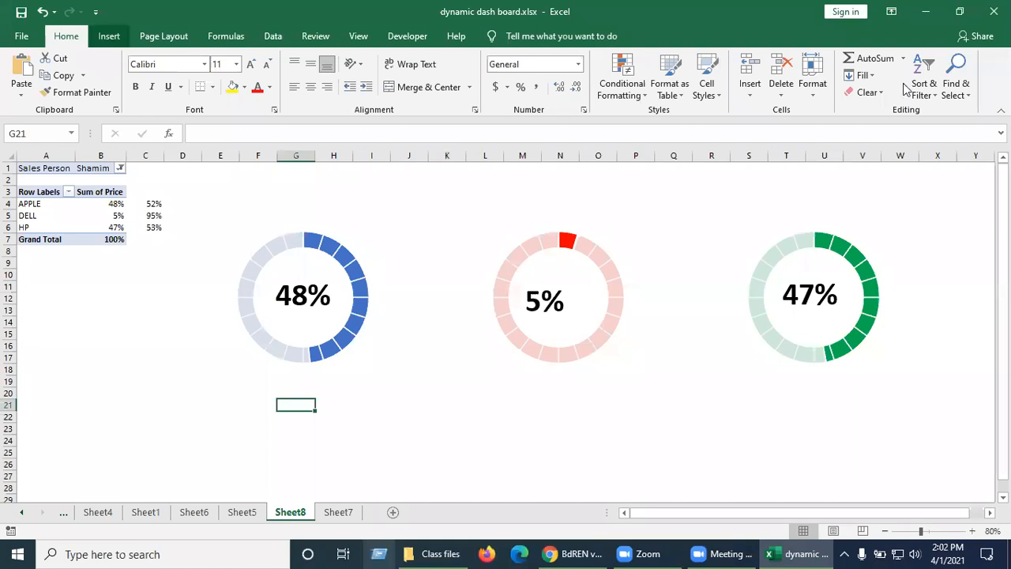
Step: Draw a text box directly below the blue doughnut chart
left_click(111, 37)
left_click(831, 93)
left_click(834, 142)
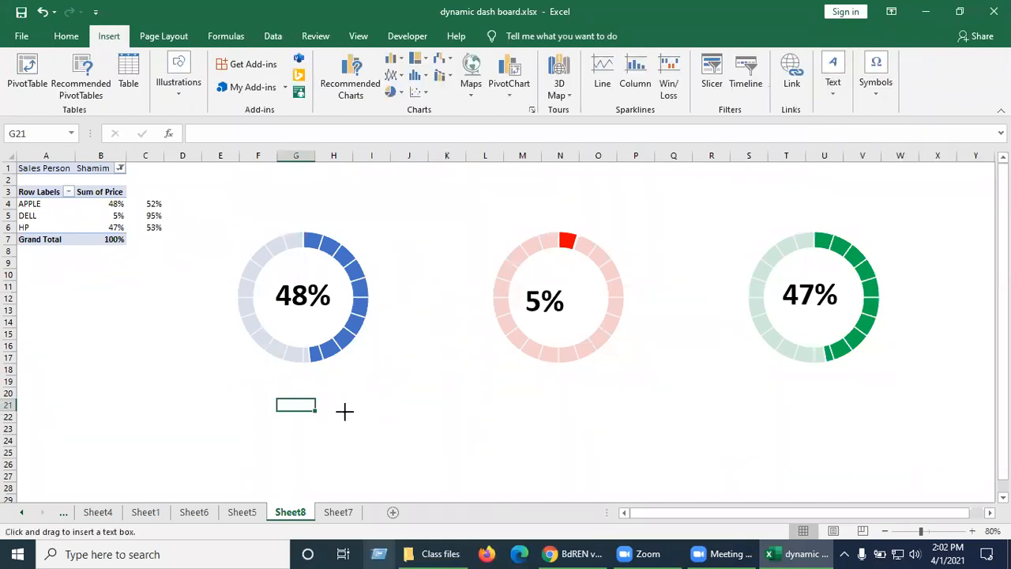
left_click_drag(344, 411, 344, 410)
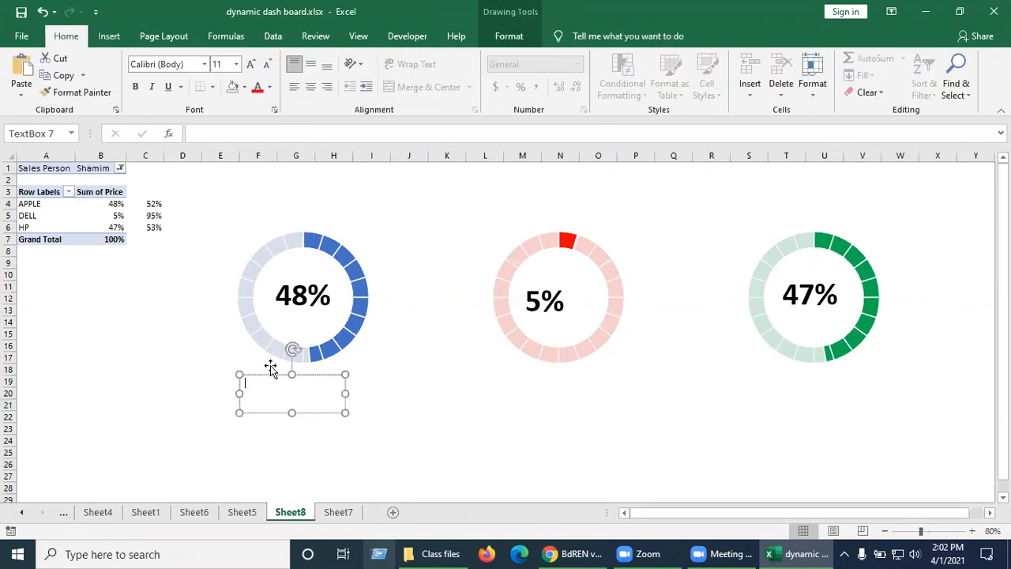
Step: Link the text box below the blue doughnut chart to the company label in cell A4
left_click(221, 130)
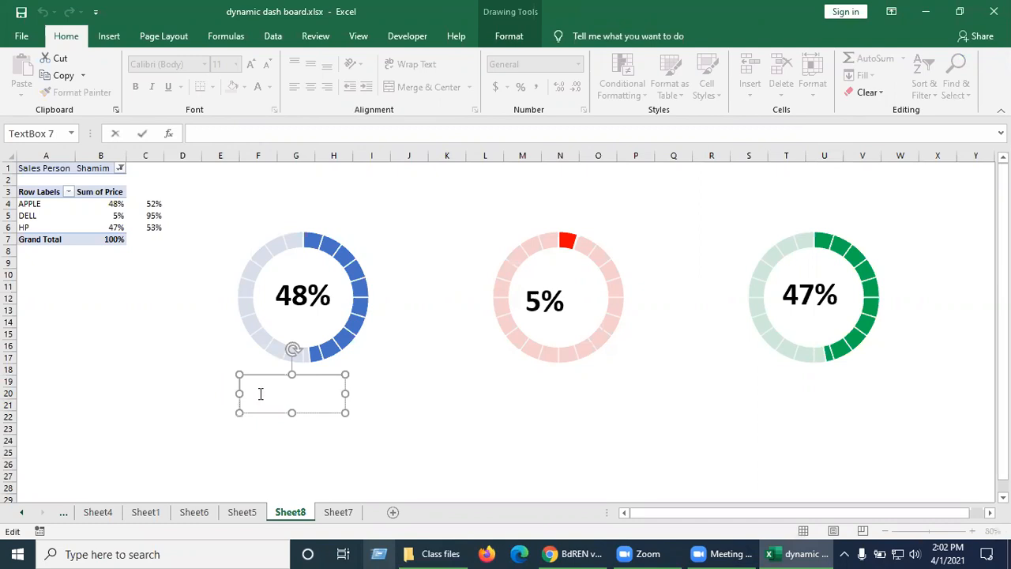
key("Escape")
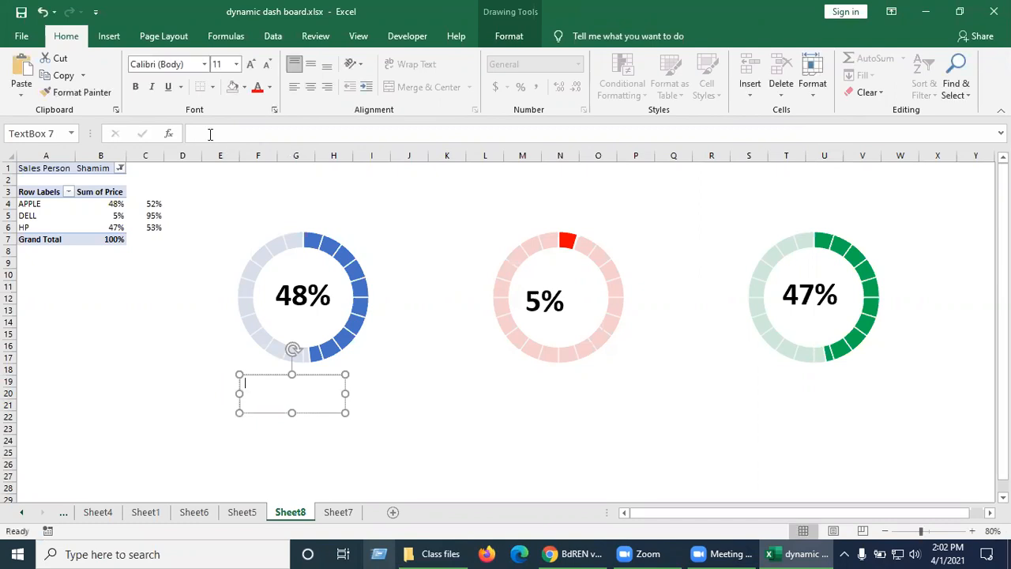
left_click(210, 134)
type("=")
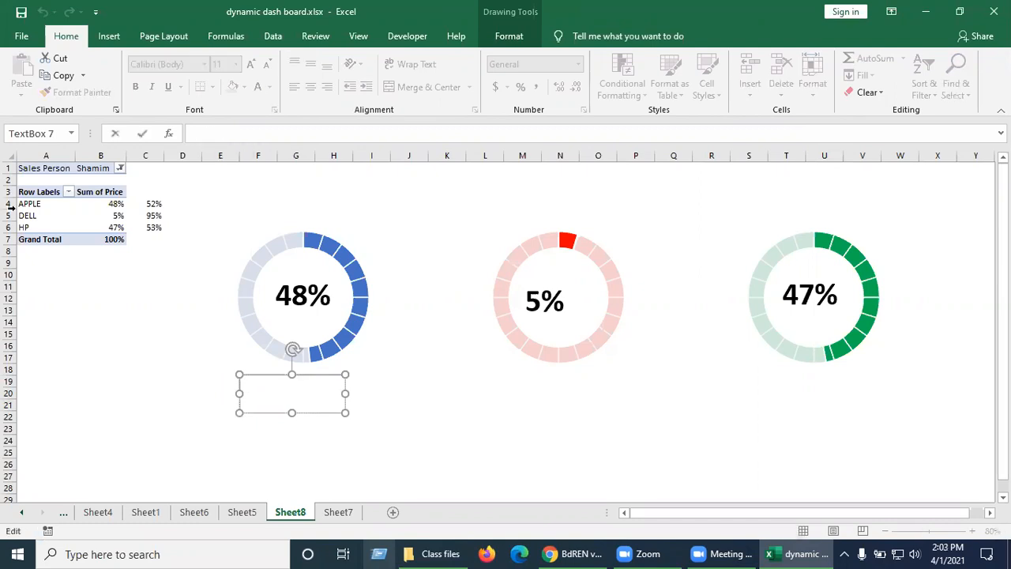
left_click(36, 203)
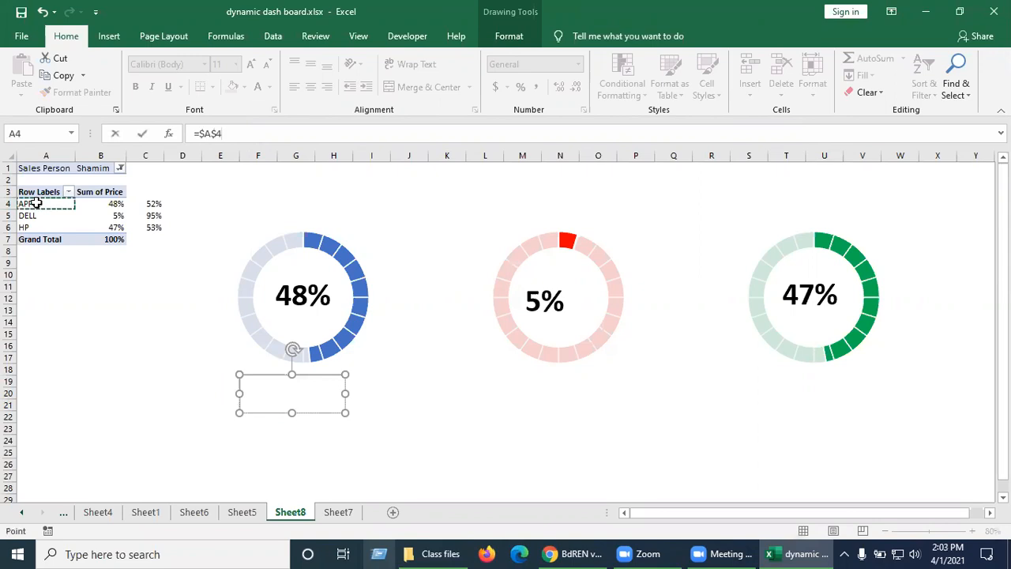
key("Return")
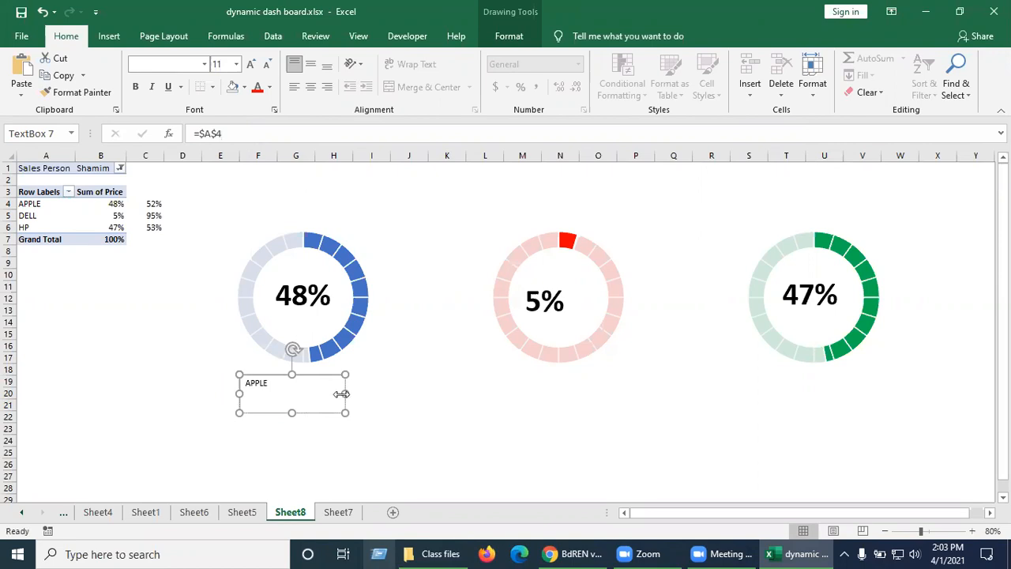
Step: Duplicate the company label text box twice and place the copies below the green and red doughnut charts
key("ctrl+d")
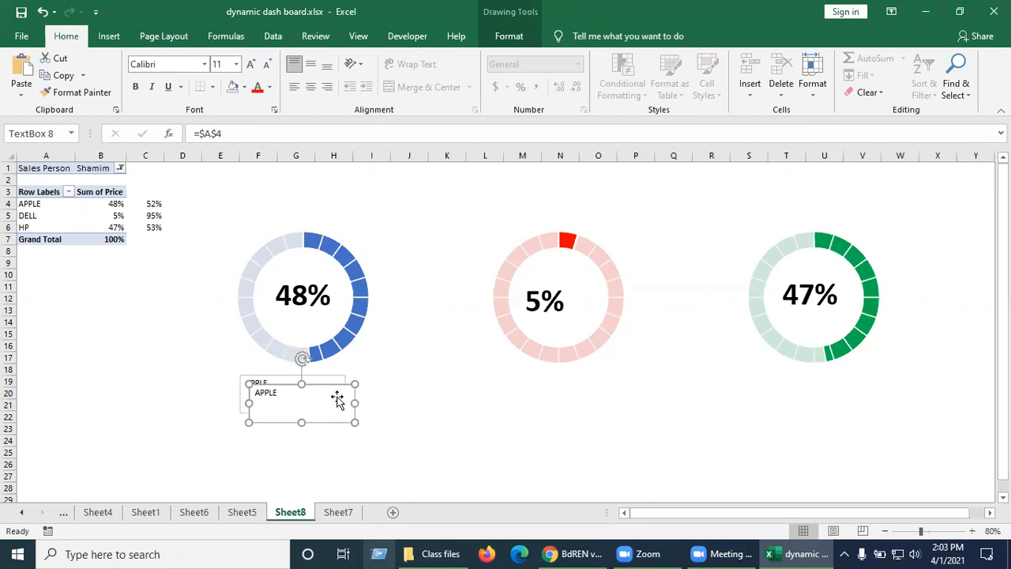
key("ctrl+d")
left_click_drag(810, 387, 813, 385)
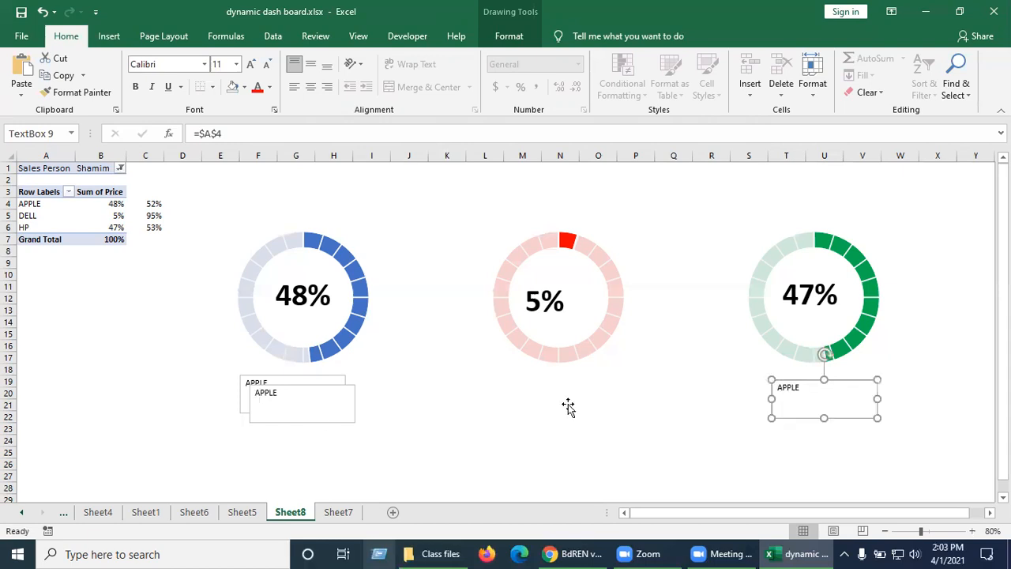
left_click_drag(327, 415, 568, 406)
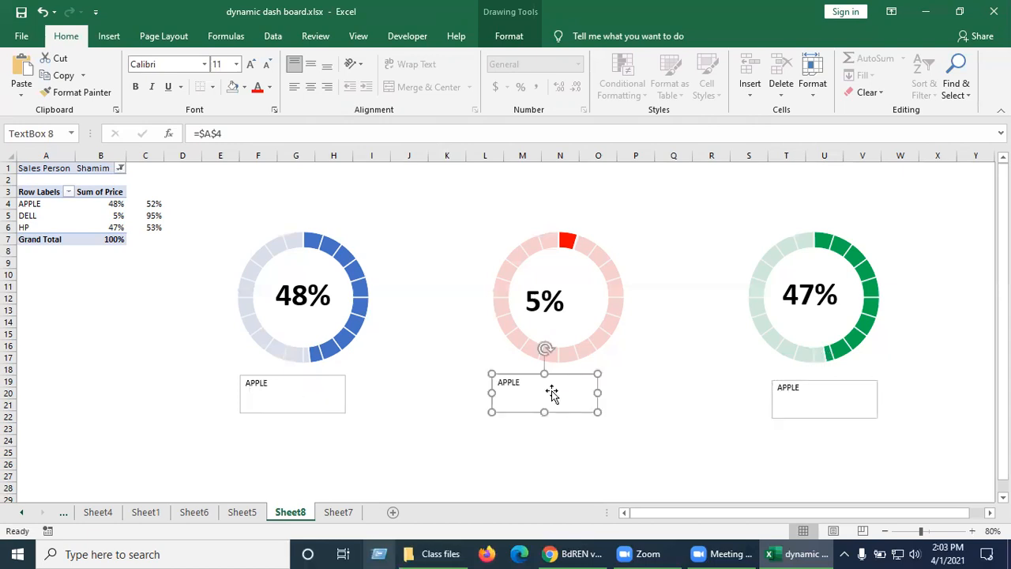
Step: Link the text box below the red doughnut chart to the company label in cell A5
left_click(297, 393)
left_click(553, 394)
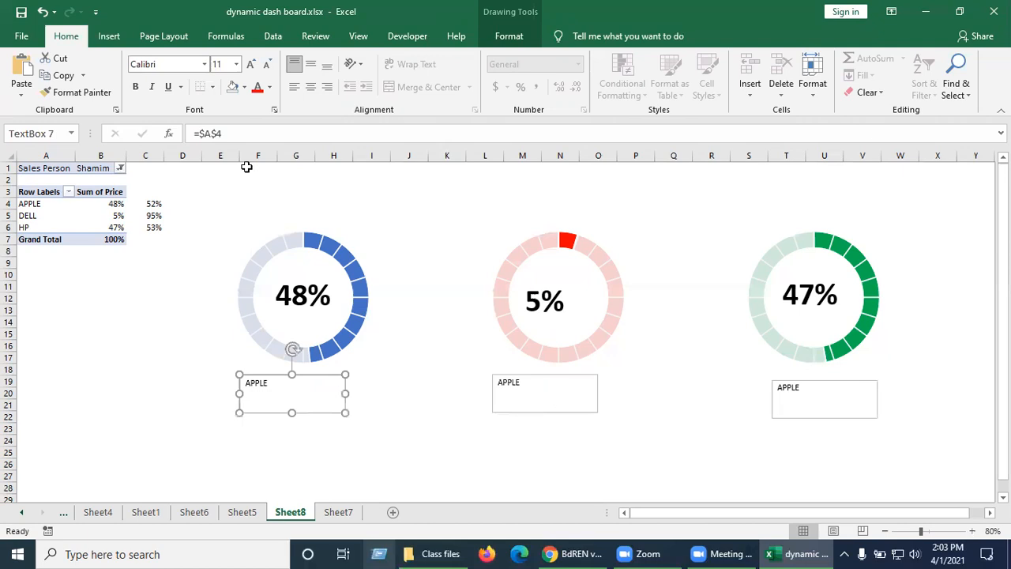
left_click(204, 133)
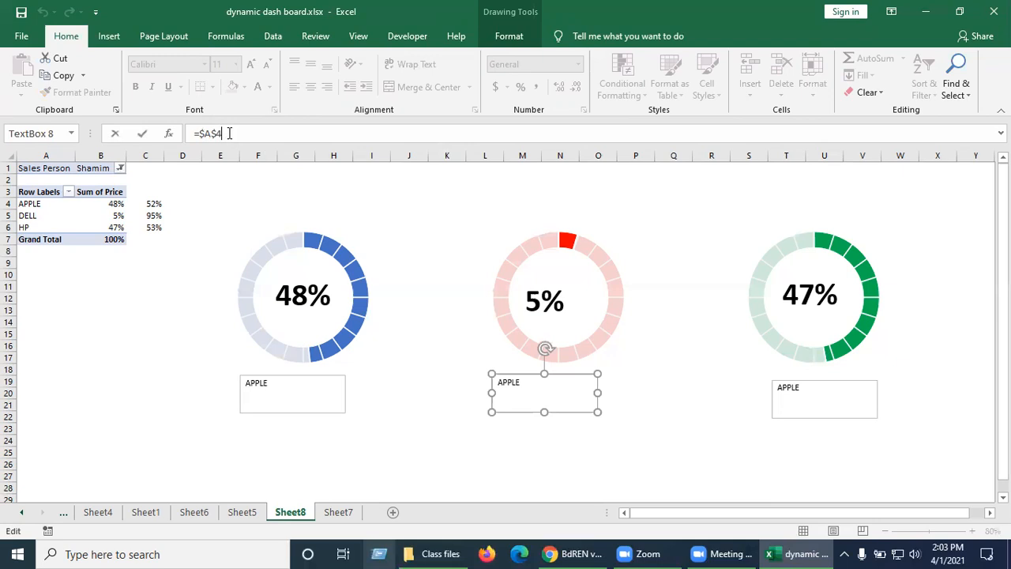
key("BackSpace")
type("5")
key("Return")
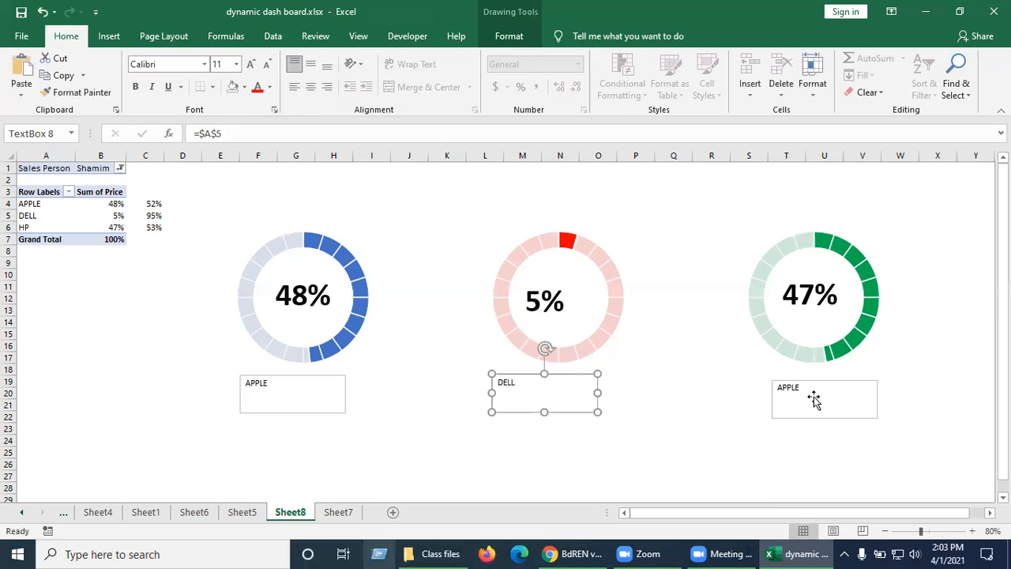
Step: Link the text box below the green doughnut chart to the company label in cell A6
key("Tab")
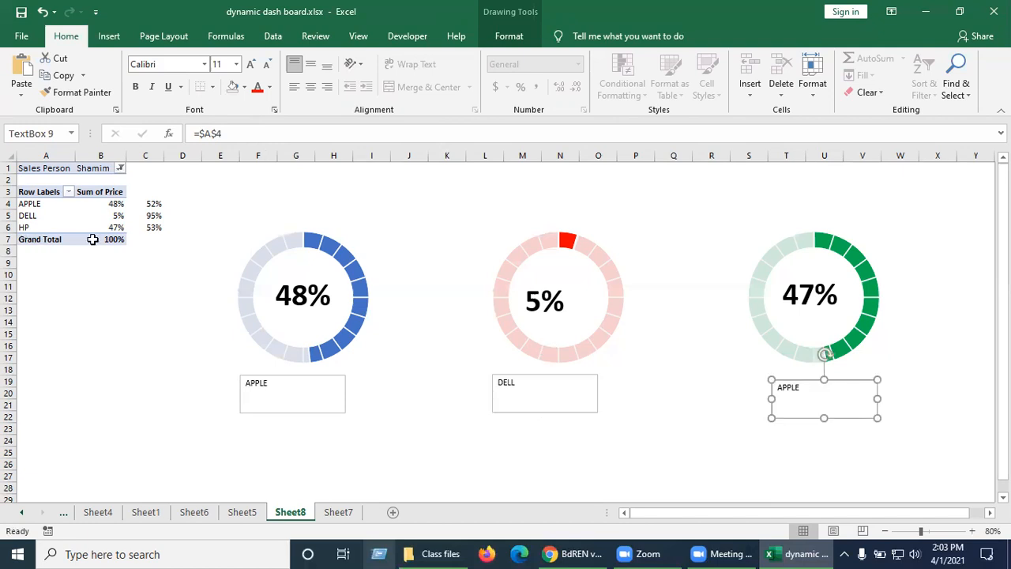
left_click(225, 135)
key("BackSpace")
type("6")
key("Return")
Step: Format the three company label text boxes with 32-point bold, horizontally centered text
left_click(335, 396)
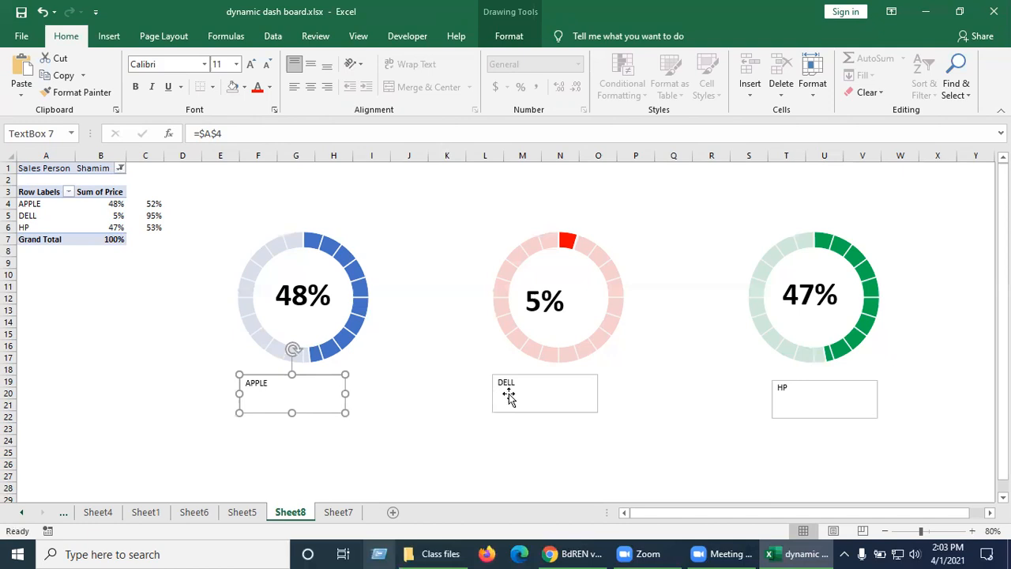
left_click(509, 393, "shift")
left_click(814, 397, "shift")
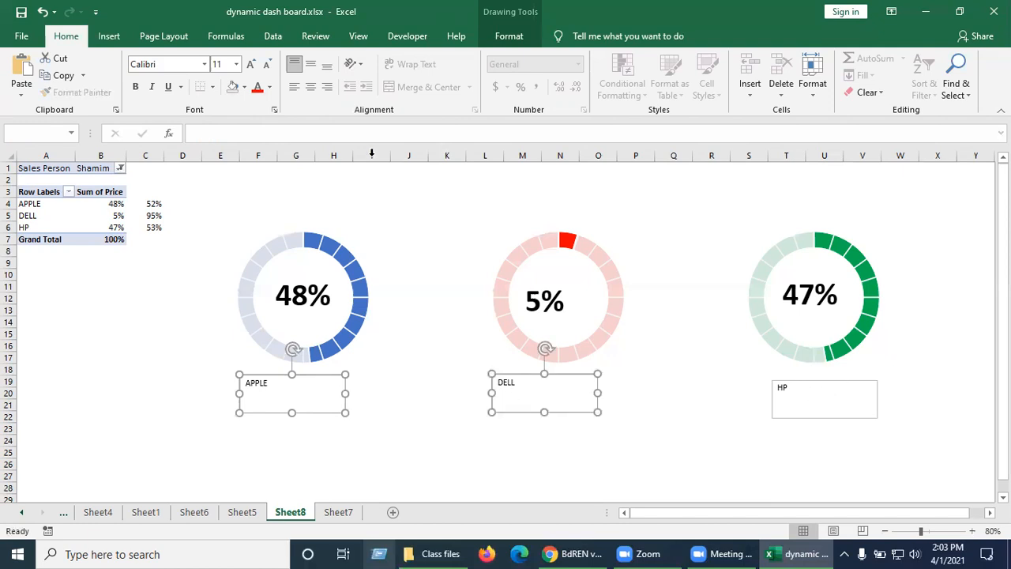
left_click(236, 64)
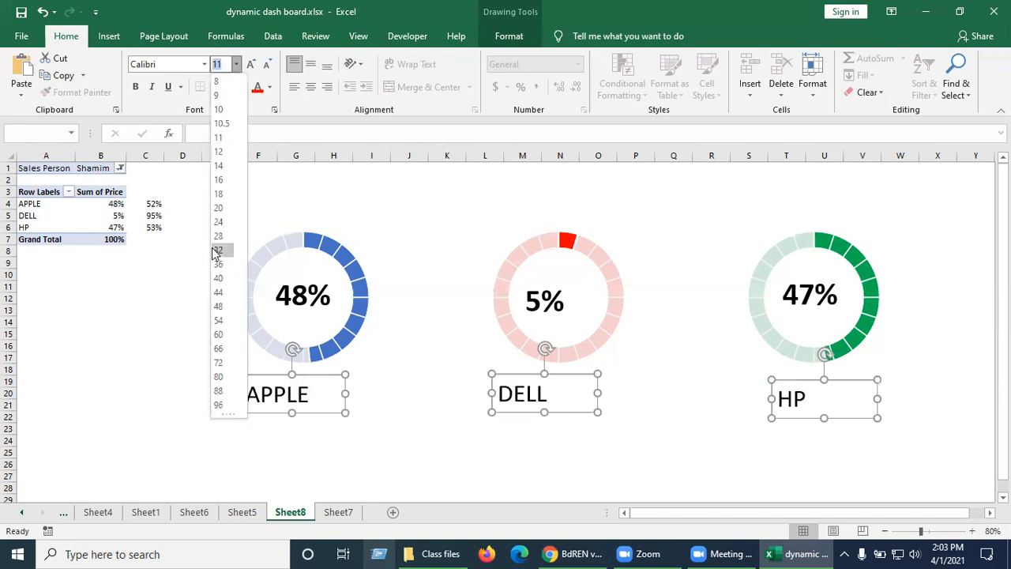
left_click(217, 251)
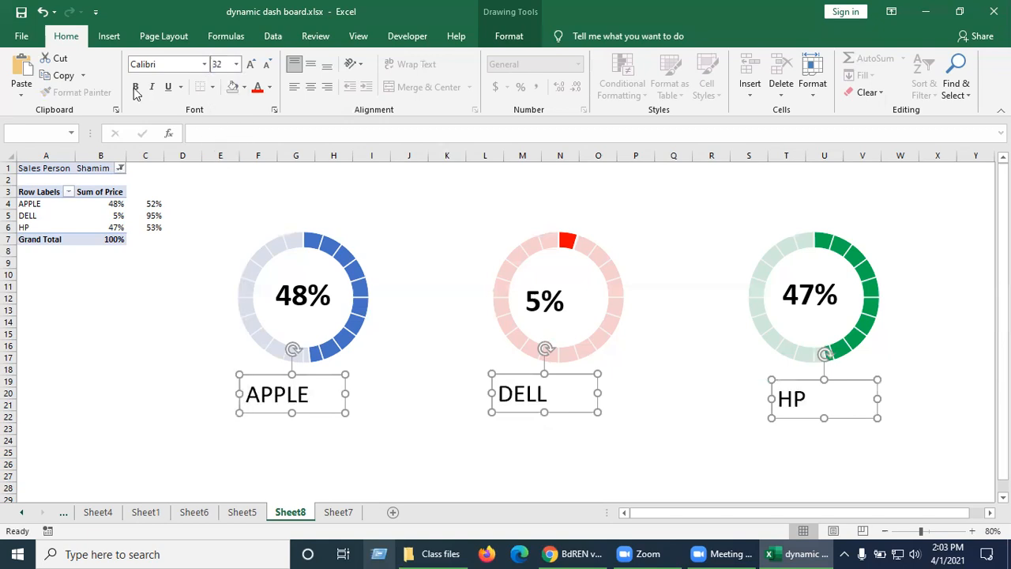
key("ctrl+b")
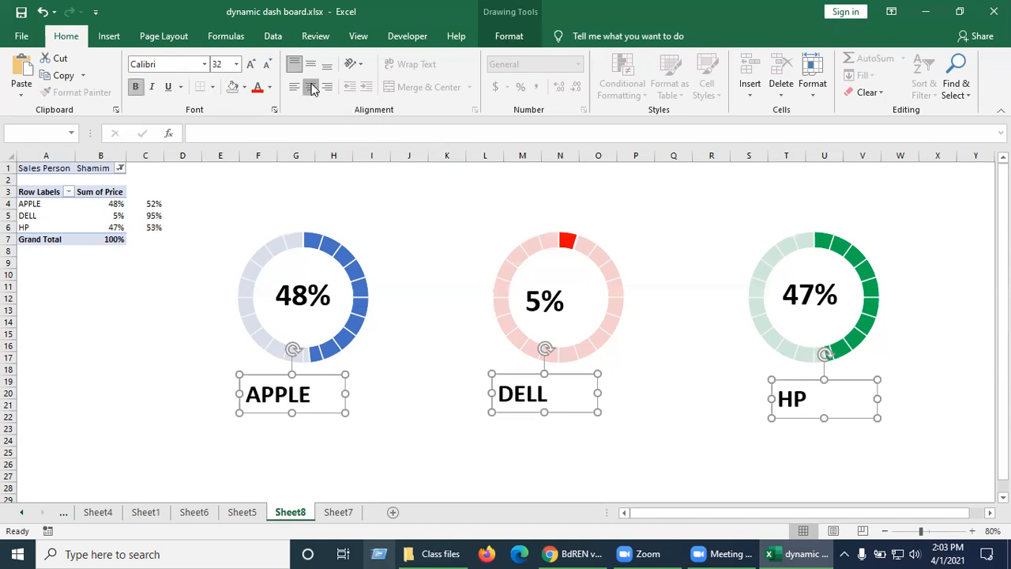
left_click(312, 87)
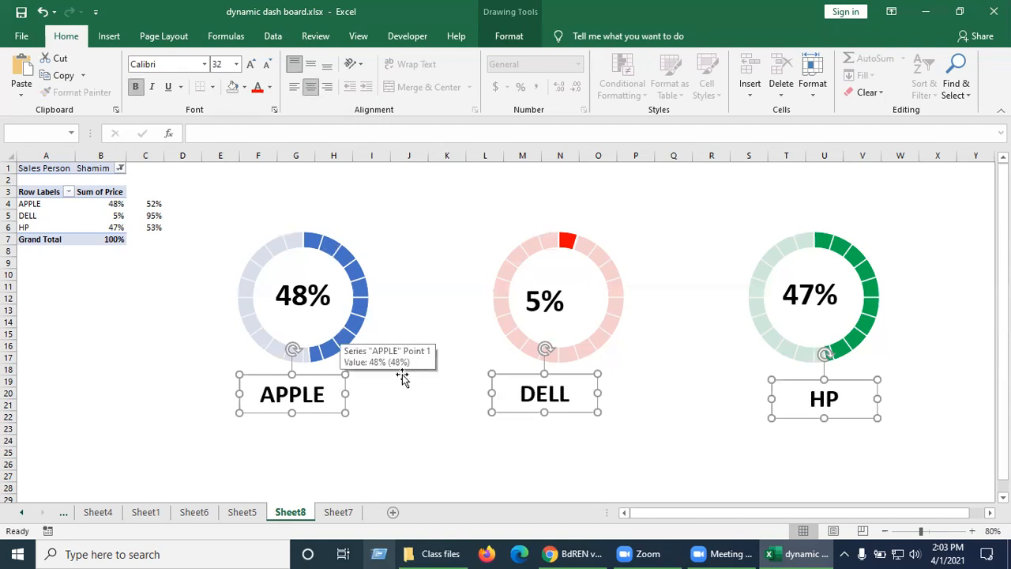
left_click(441, 402)
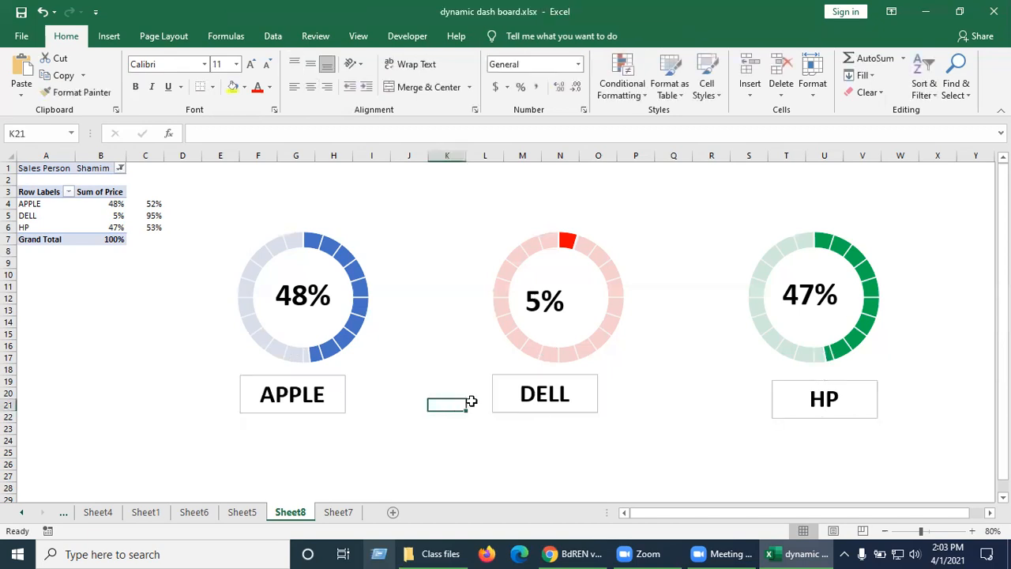
Step: Nudge the DELL and APPLE label boxes right to center them beneath the red and blue doughnut charts
left_click(518, 383)
key("Right")
key("Right")
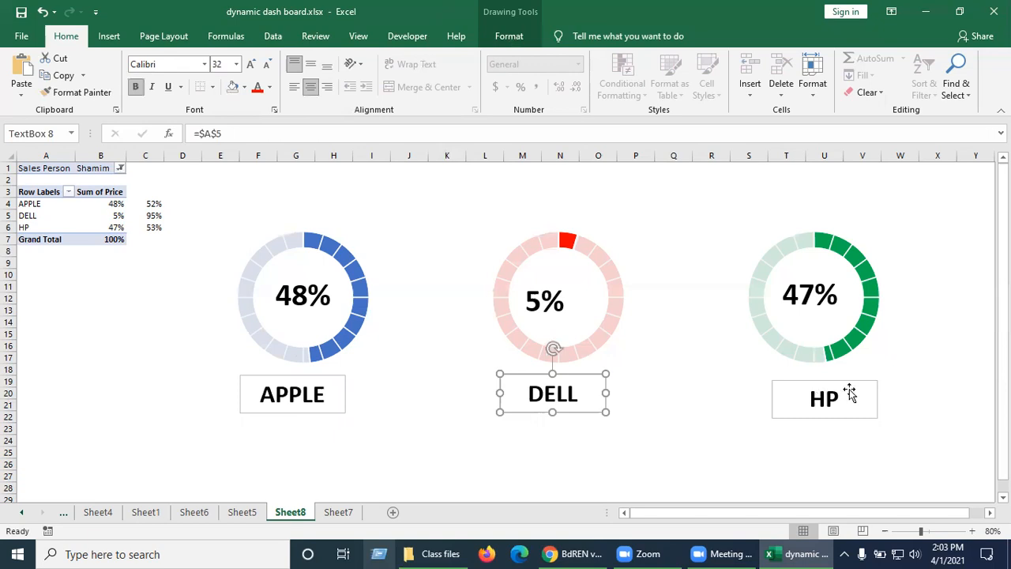
left_click(875, 388)
key("Left")
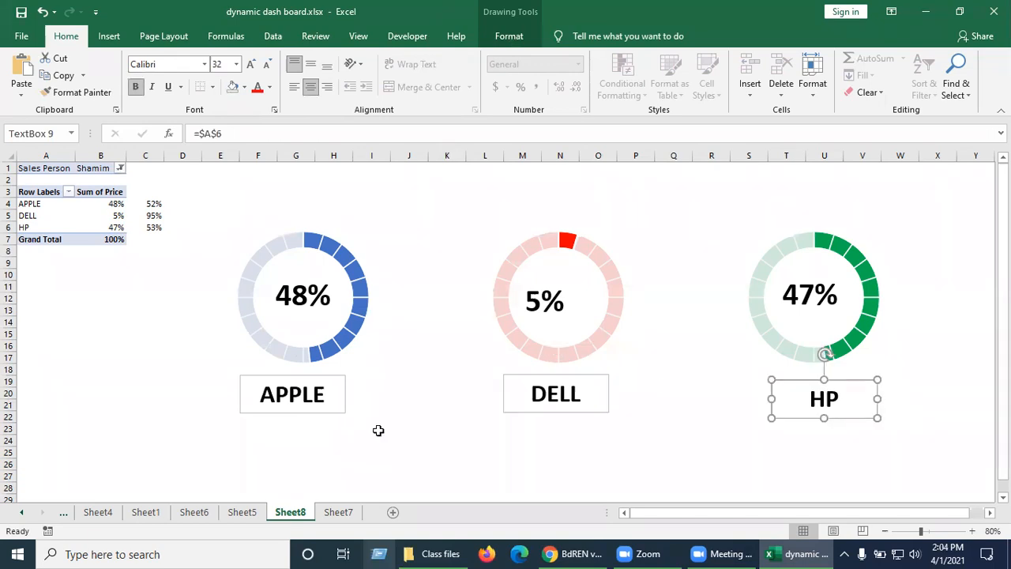
left_click(321, 394)
key("Right")
key("Right")
key("Right")
key("Right")
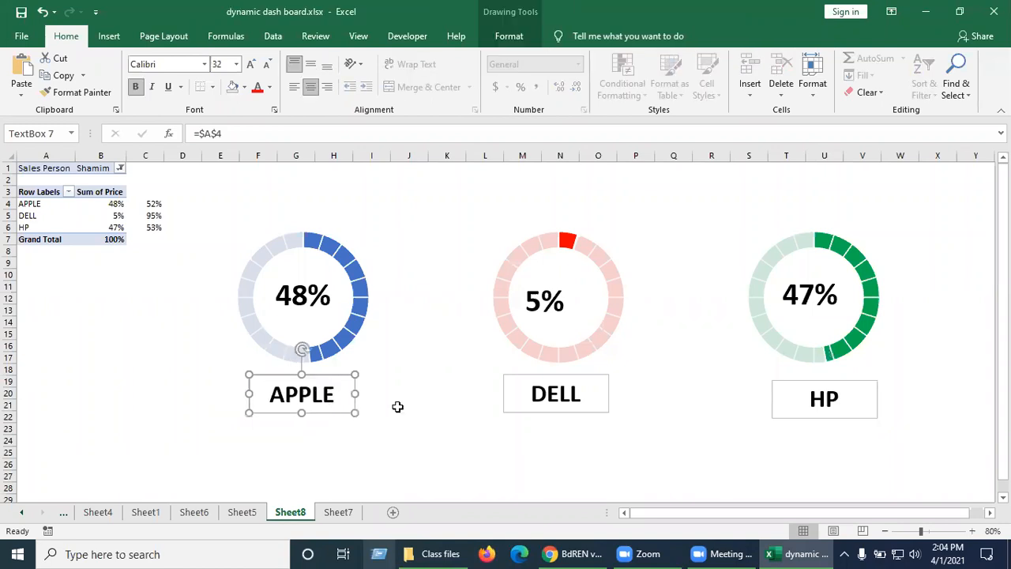
key("Escape")
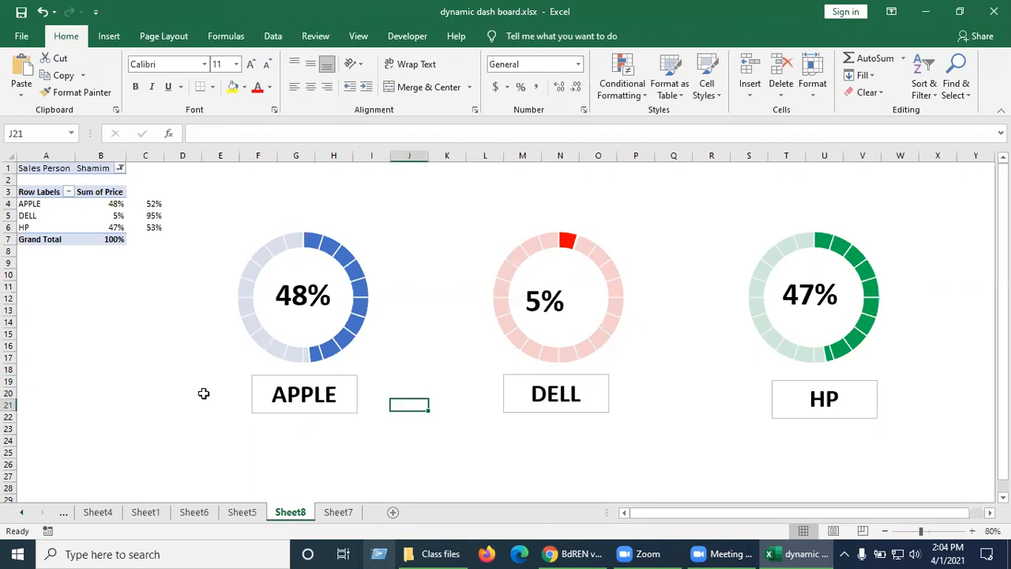
Step: Remove the outline from the APPLE, DELL and HP label text boxes
left_click(340, 376)
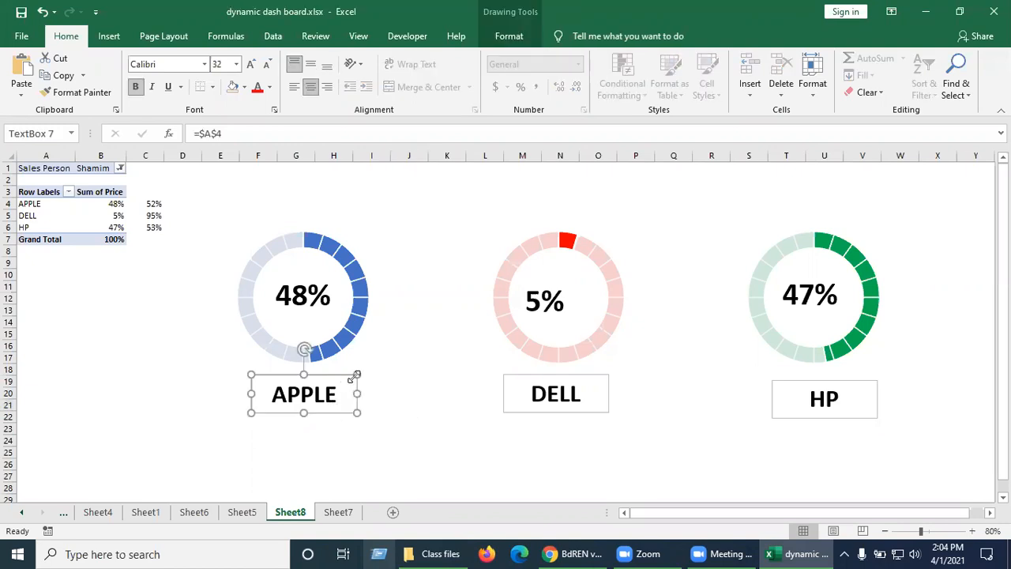
left_click(548, 381, "ctrl")
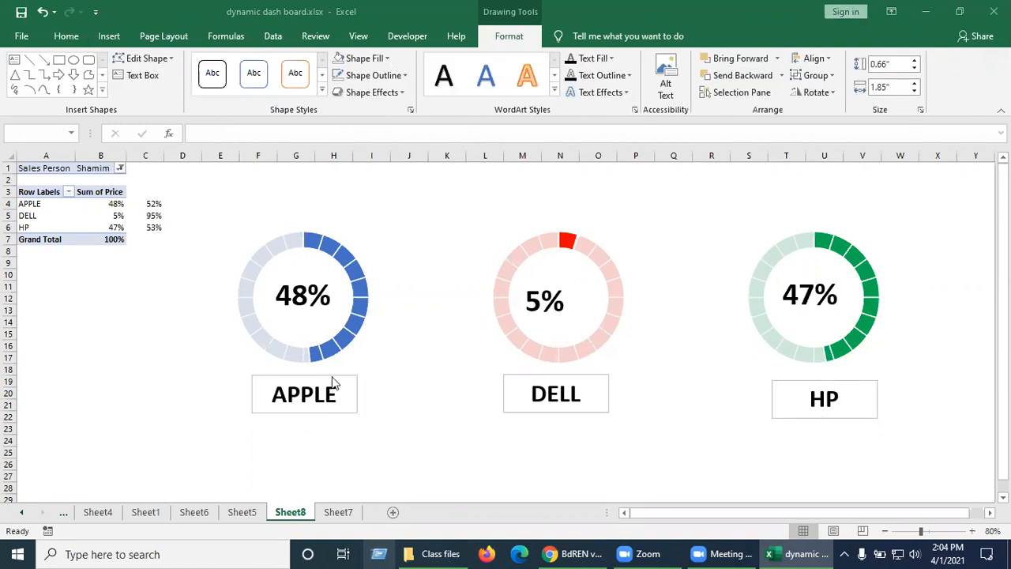
left_click(386, 58)
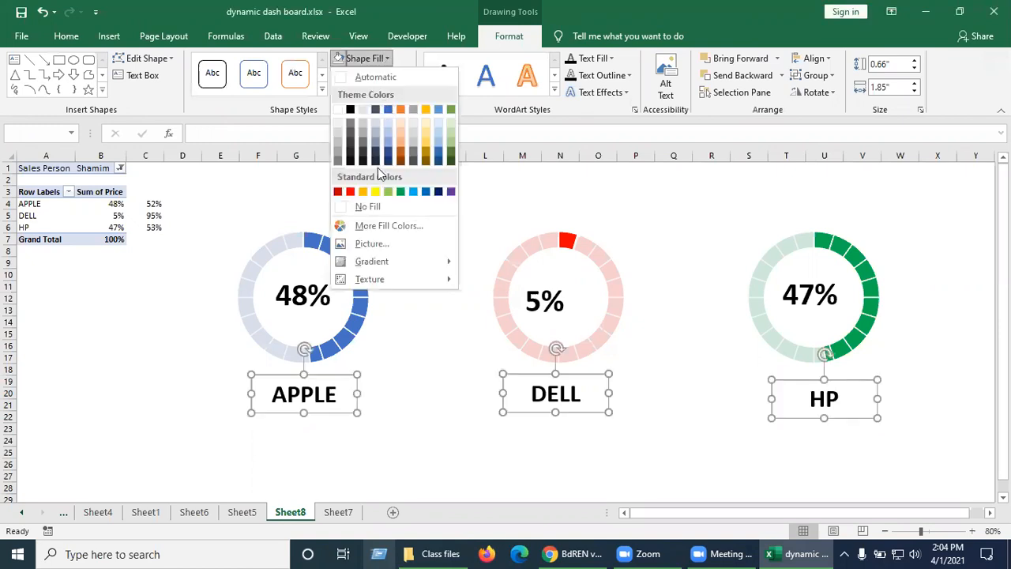
key("Escape")
left_click(403, 76)
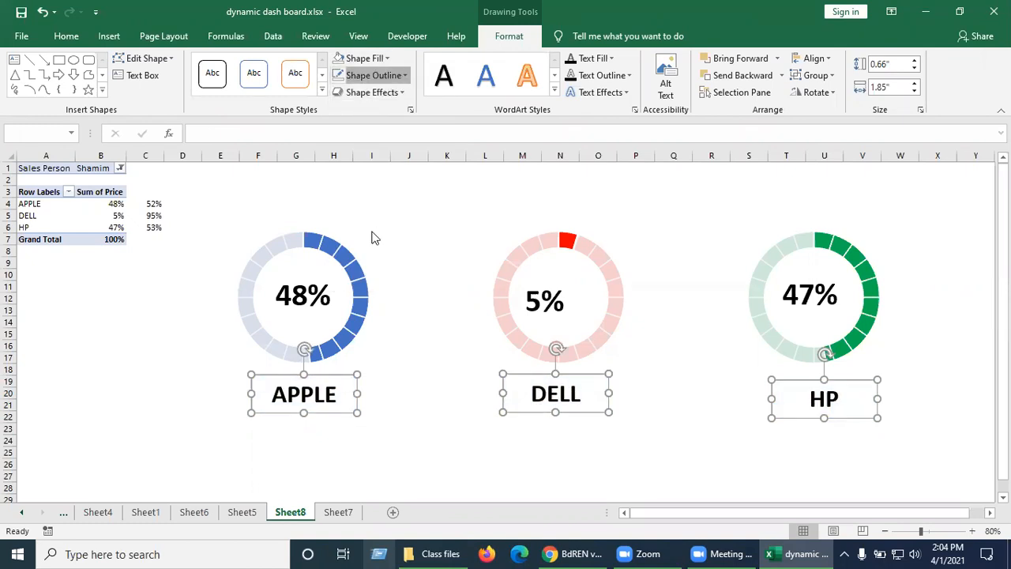
left_click(384, 225)
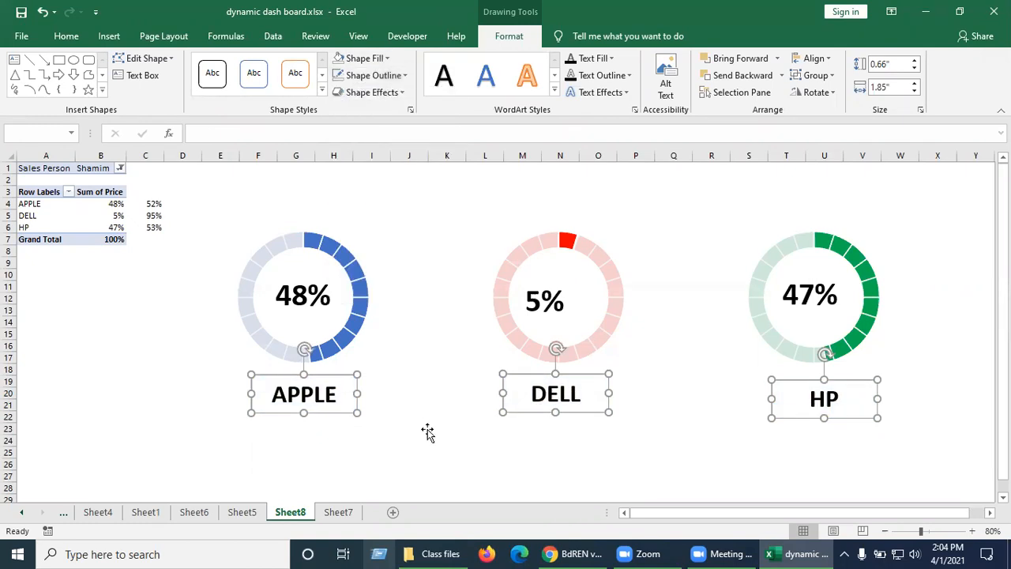
left_click(425, 430)
left_click(317, 442)
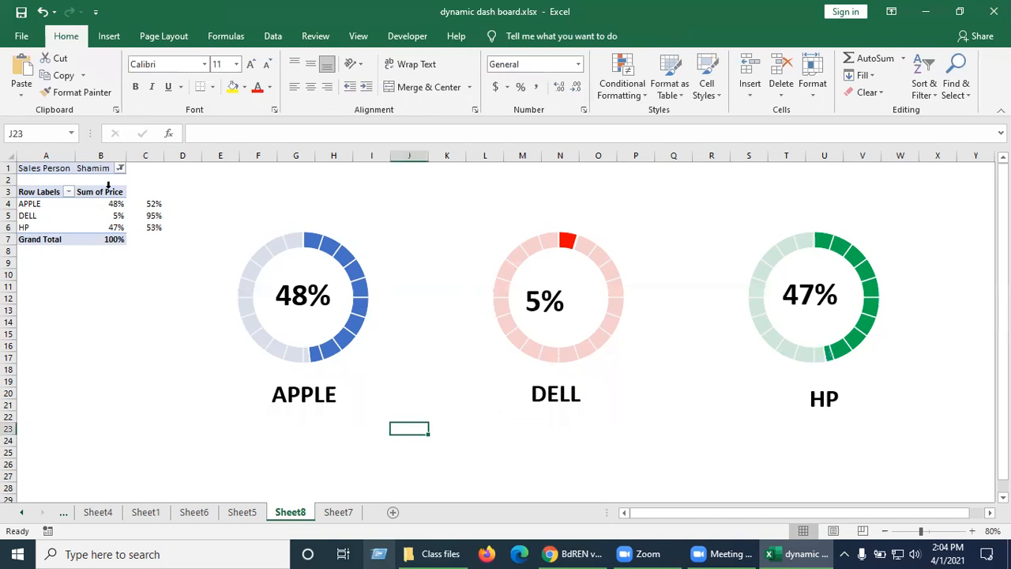
Step: Filter the PivotTable's Sales Person field to the first individual salesperson in the list
left_click(120, 170)
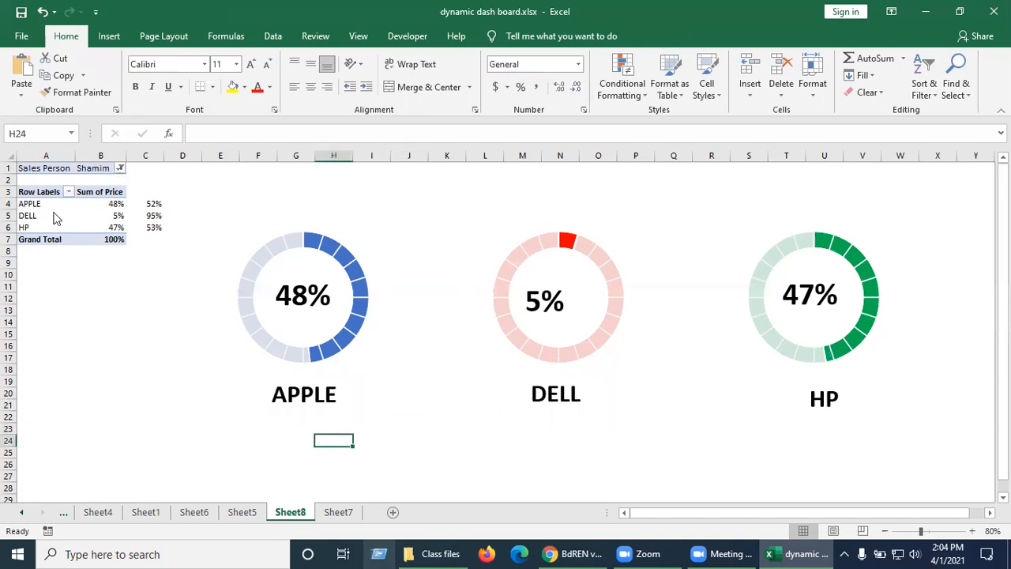
left_click(44, 217)
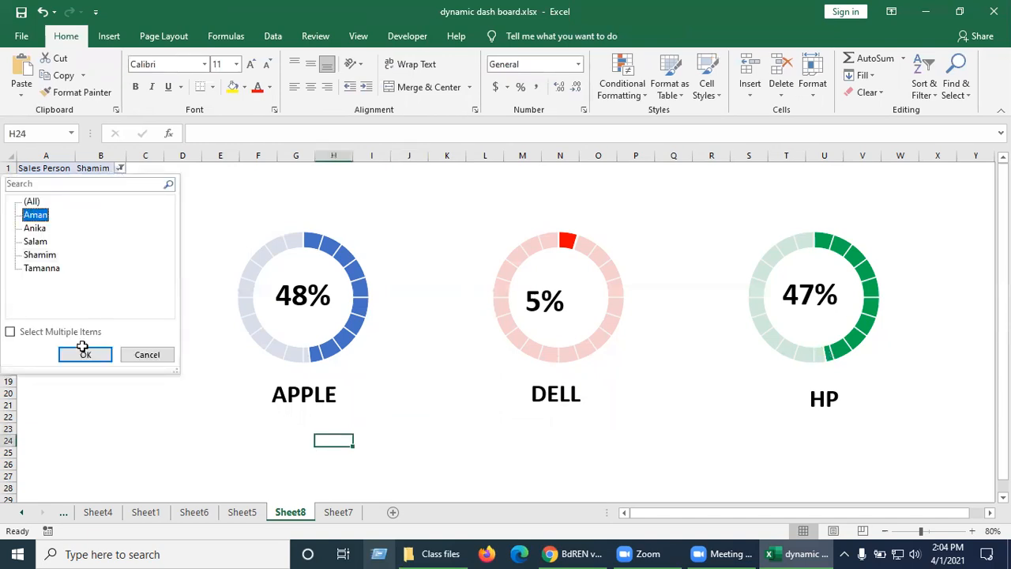
left_click(83, 352)
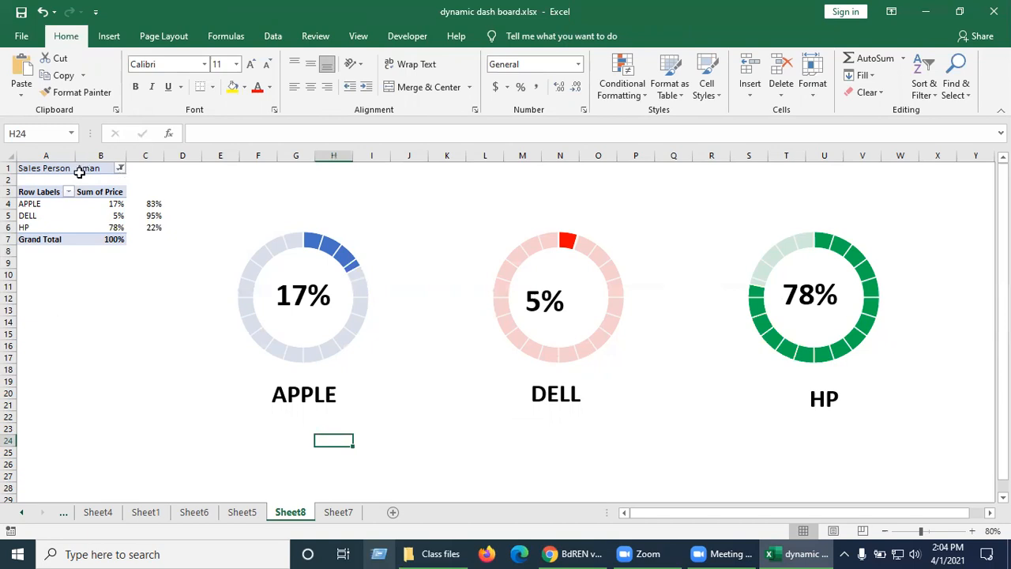
Step: Insert a slicer for the PivotTable's Sales Person field and shorten it to about 1.94" high, just enclosing its items
left_click(110, 213)
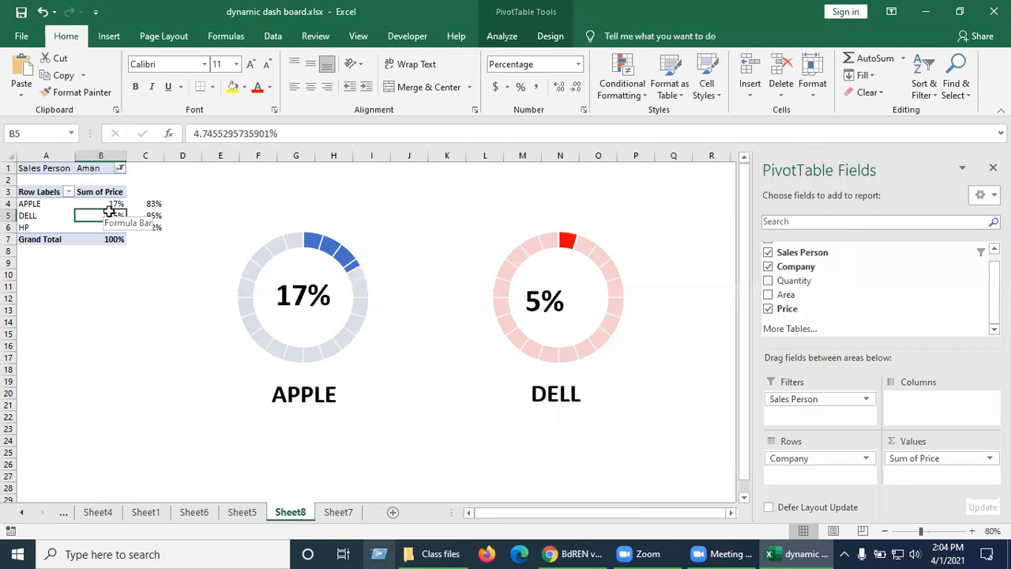
left_click(83, 167)
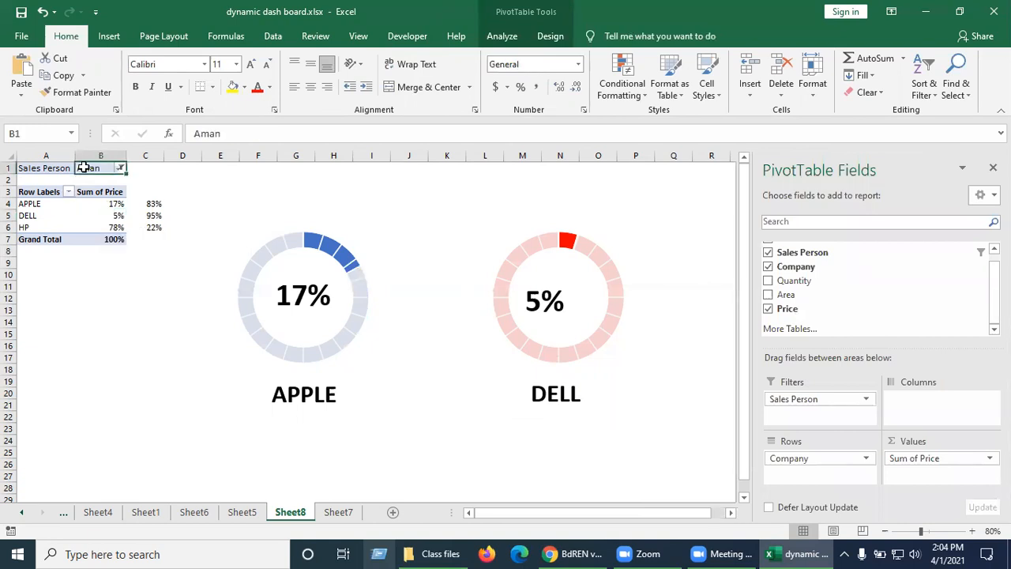
left_click(109, 36)
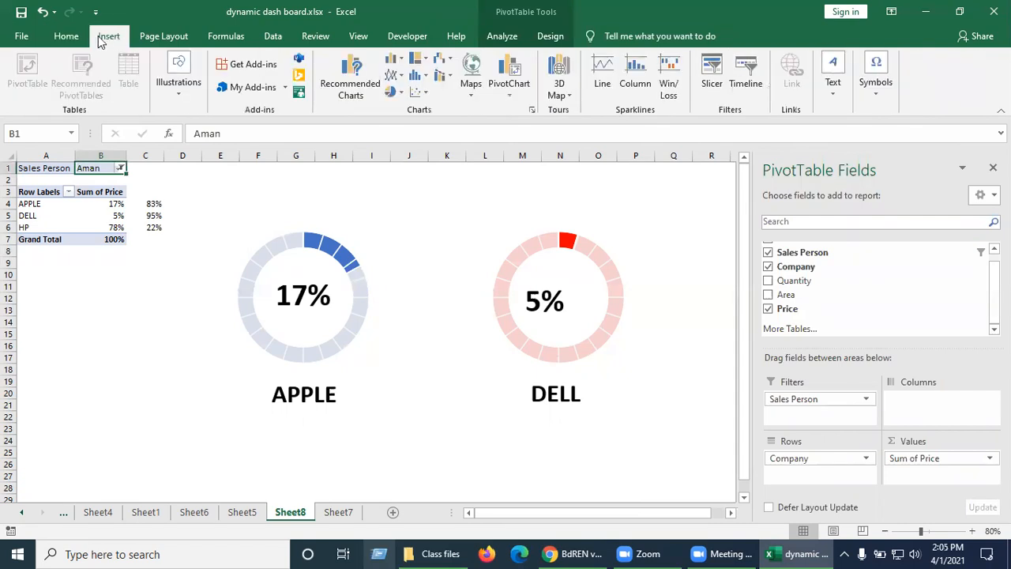
left_click(710, 84)
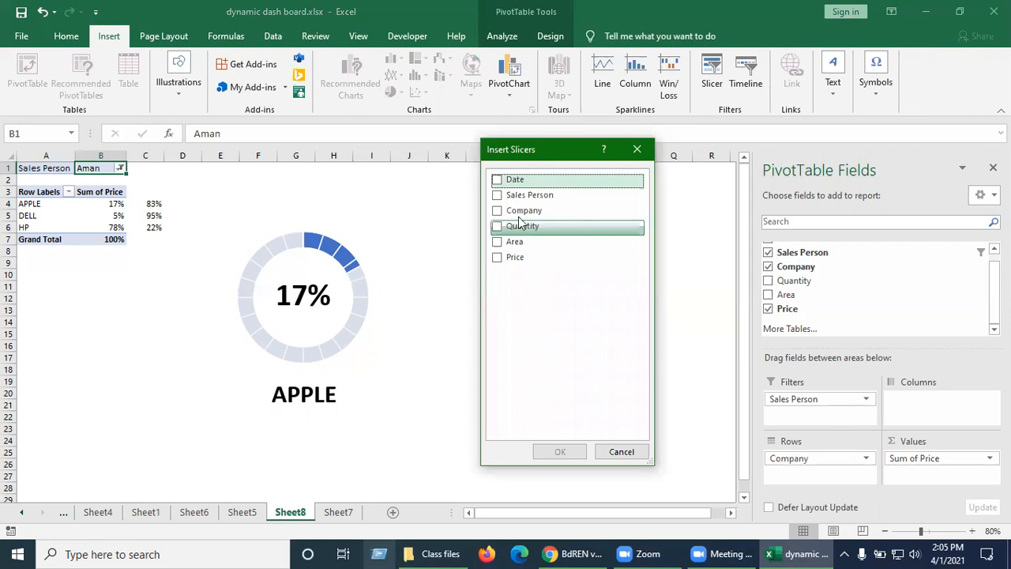
left_click(497, 195)
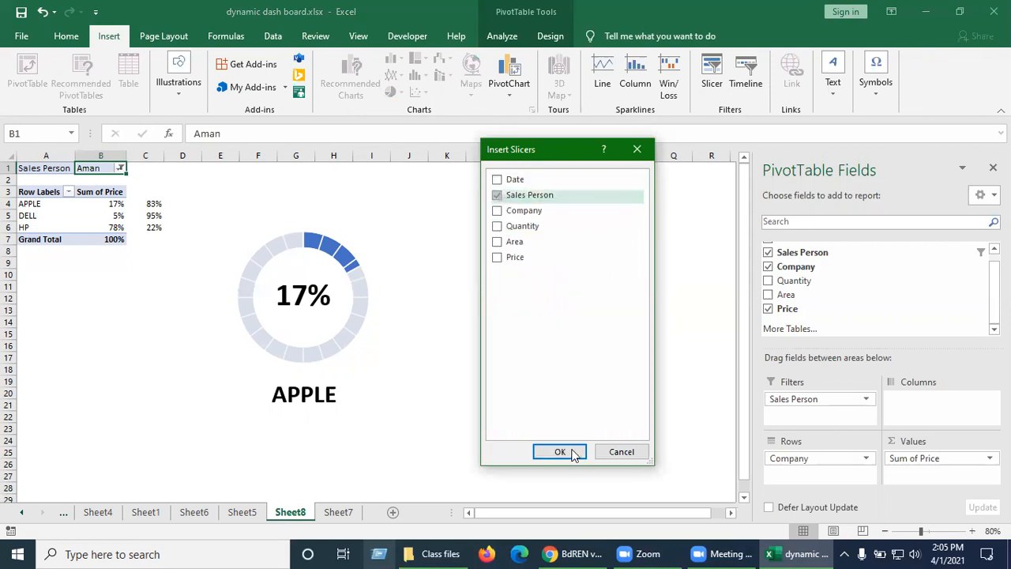
left_click(570, 451)
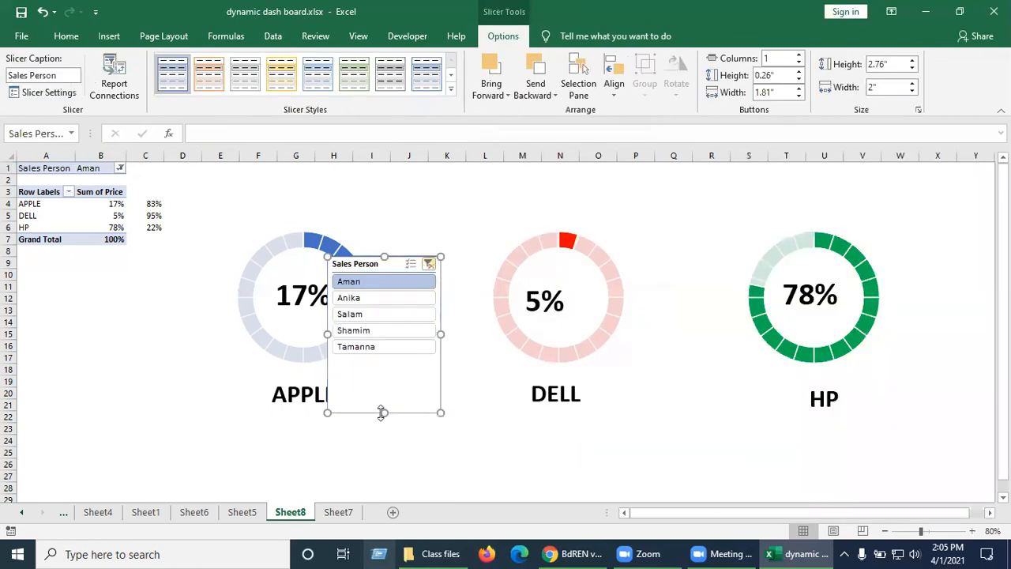
left_click_drag(385, 368, 384, 366)
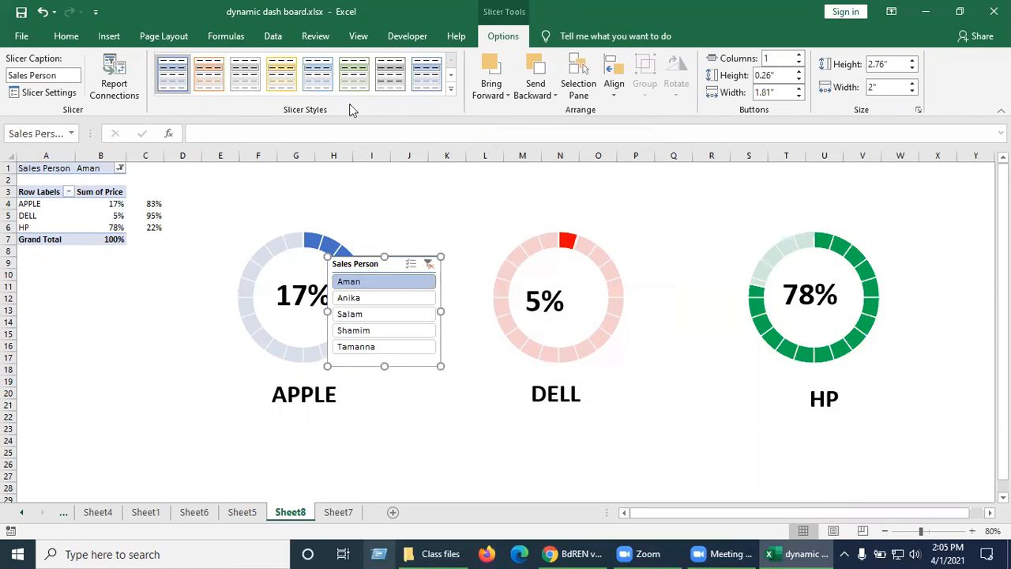
Step: Apply the light green slicer style and place the Sales Person slicer directly below the PivotTable
left_click(355, 77)
left_click_drag(97, 297, 85, 260)
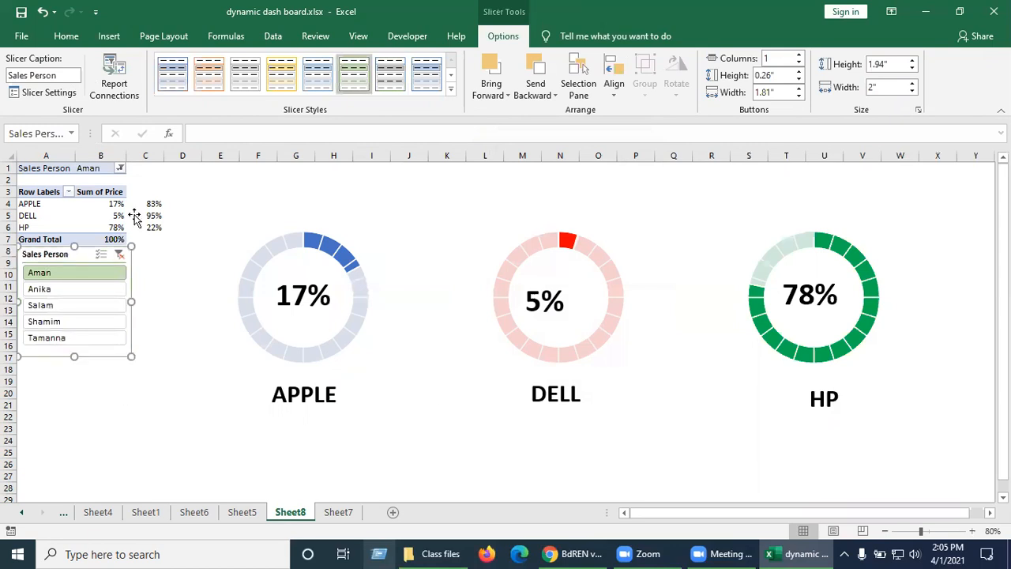
key("Escape")
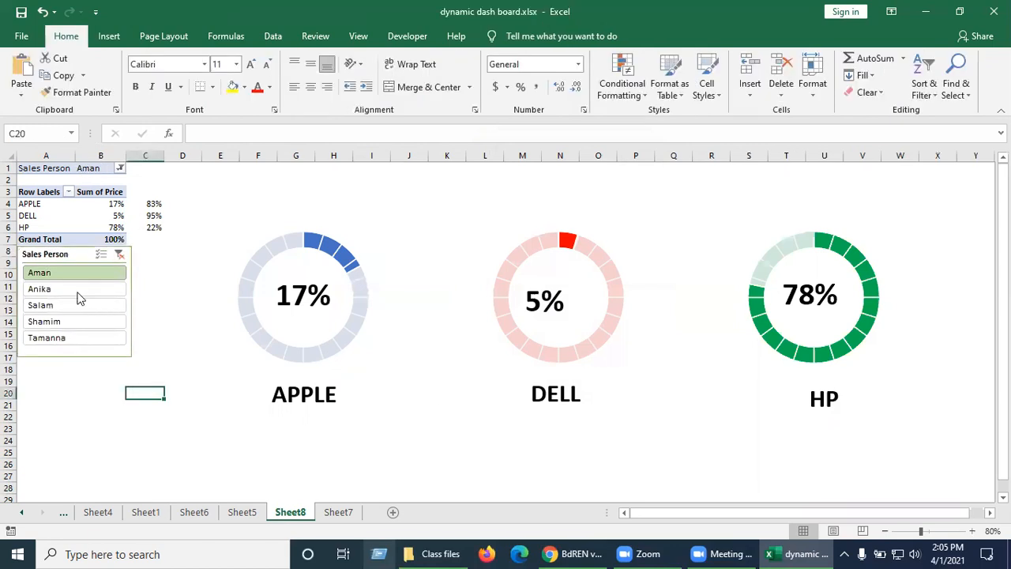
Step: Use the slicer to filter the dashboard by the second, third and fourth salespeople in turn
left_click(78, 289)
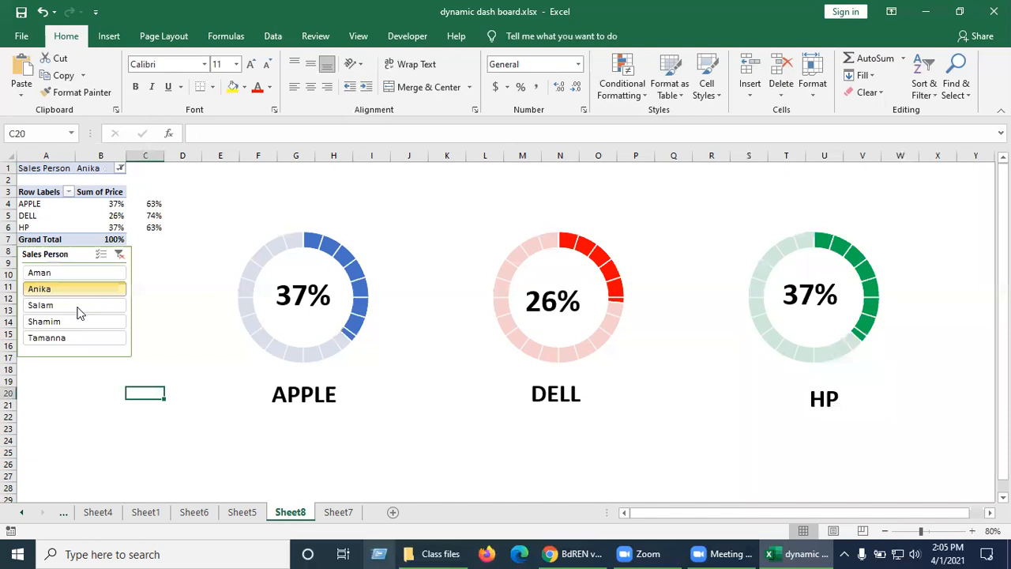
left_click(84, 307)
left_click(84, 321)
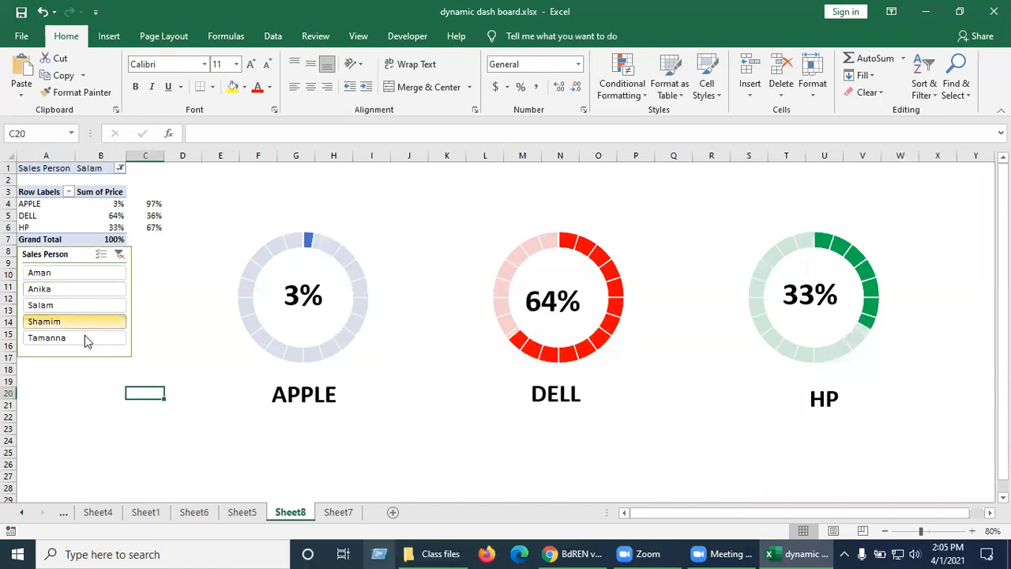
Step: Use the slicer to filter the dashboard by the last, second, third and fourth salespeople, finishing on the last one
left_click(84, 335)
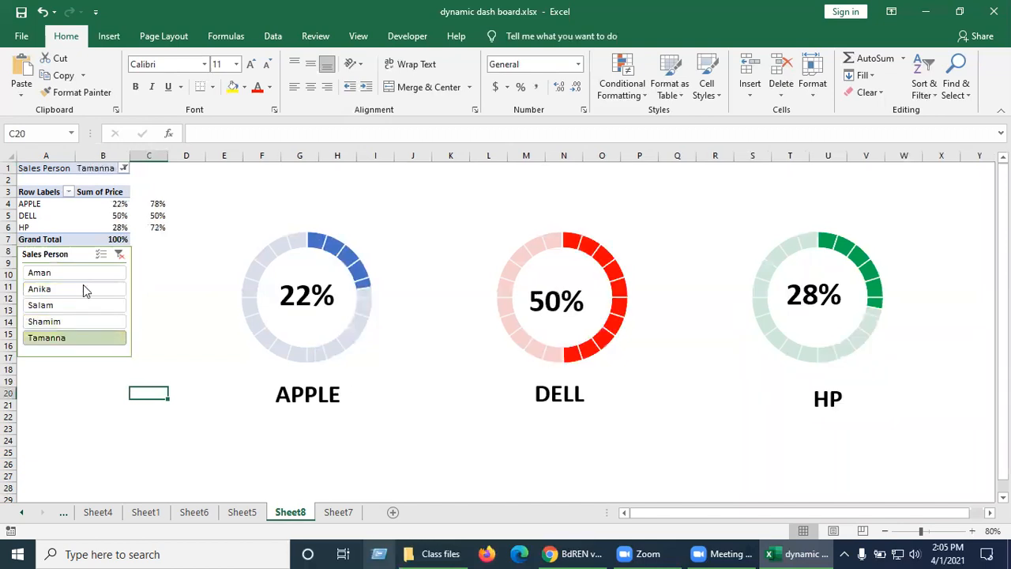
left_click(83, 286)
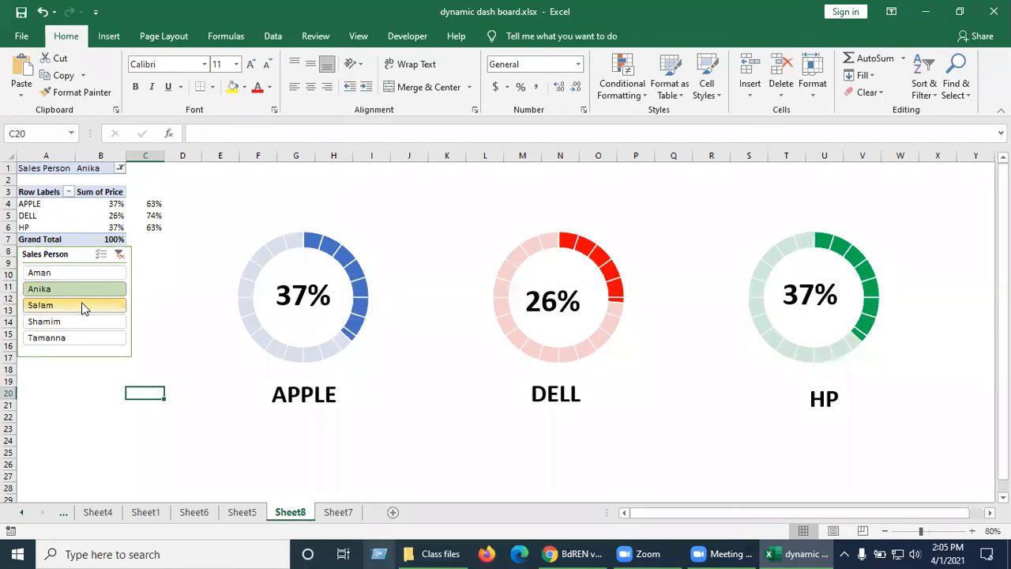
left_click(83, 307)
left_click(81, 319)
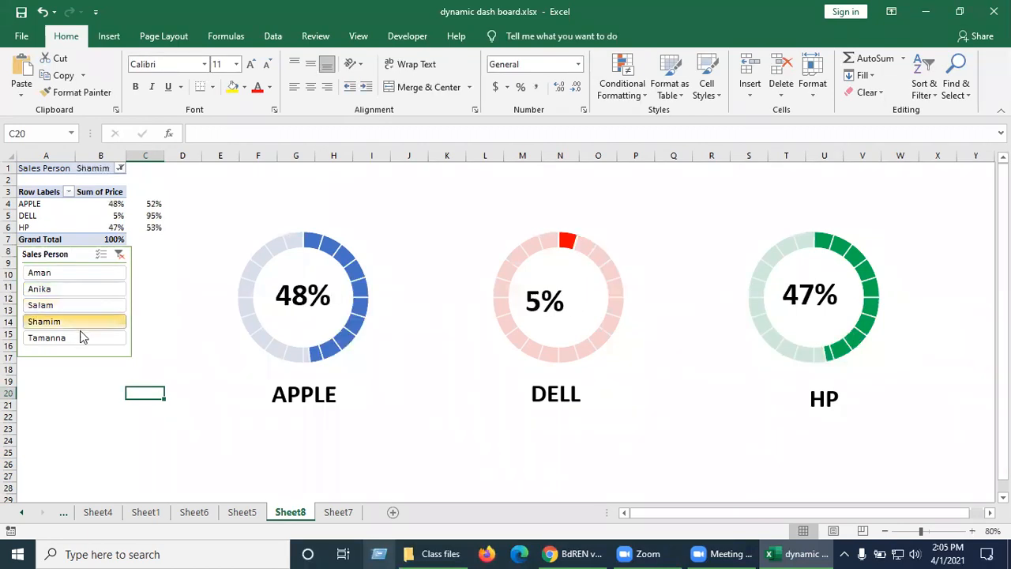
left_click(82, 337)
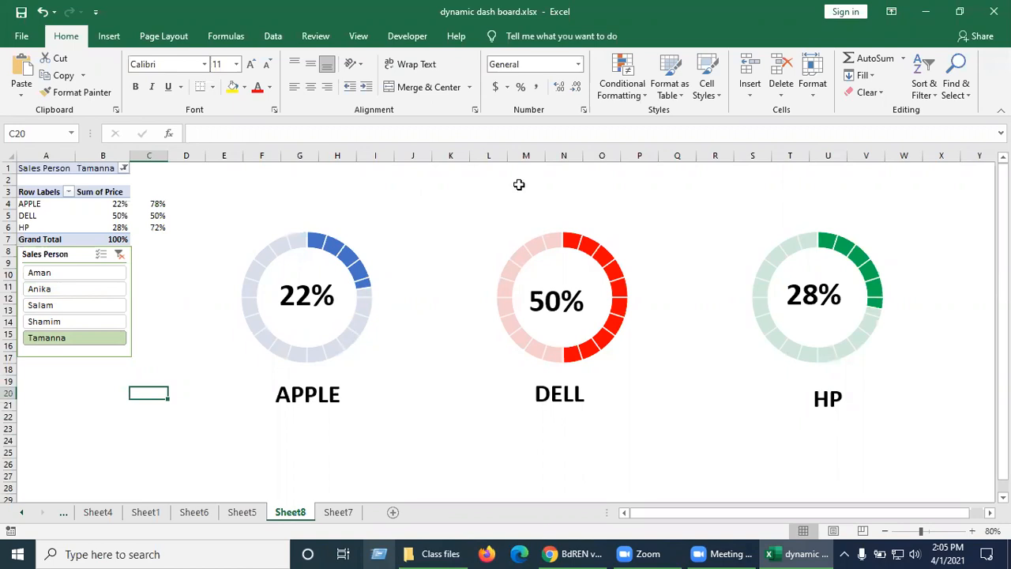
Step: Try to enter the formula ="Sales of:&B1 in cell C1 for a label naming the selected salesperson
left_click(151, 170)
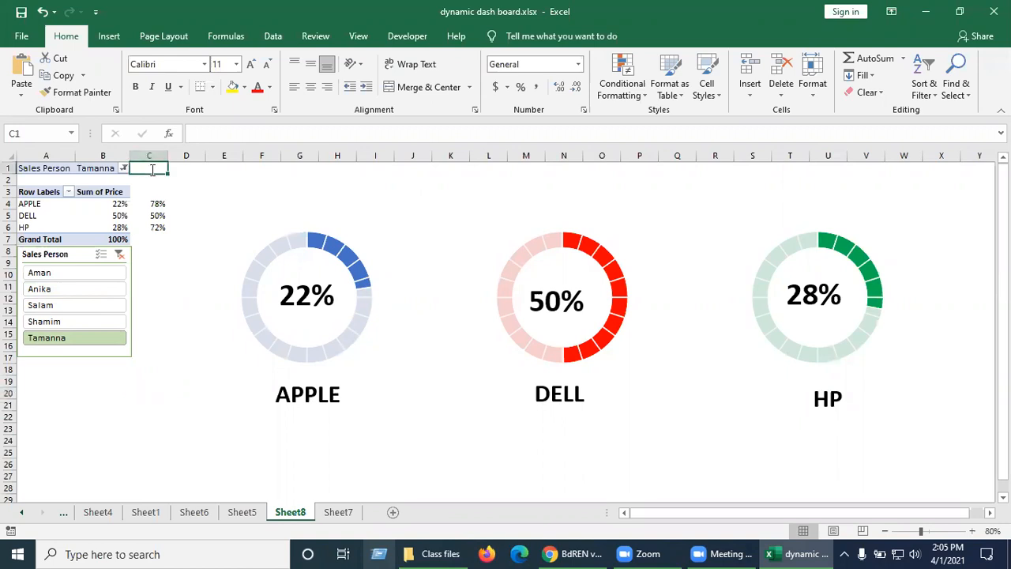
type("=")
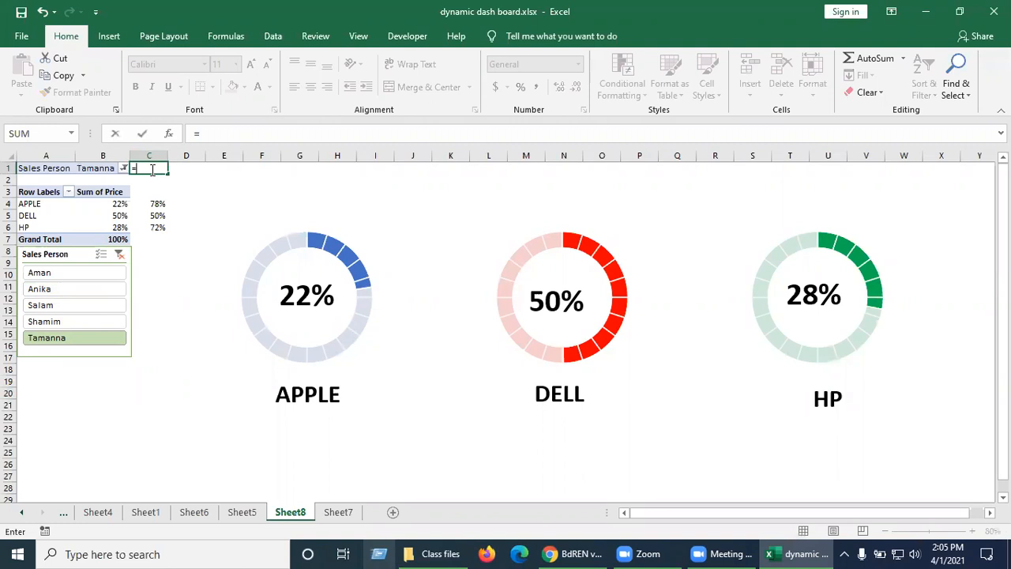
type("\"Sales of:&")
left_click(98, 169)
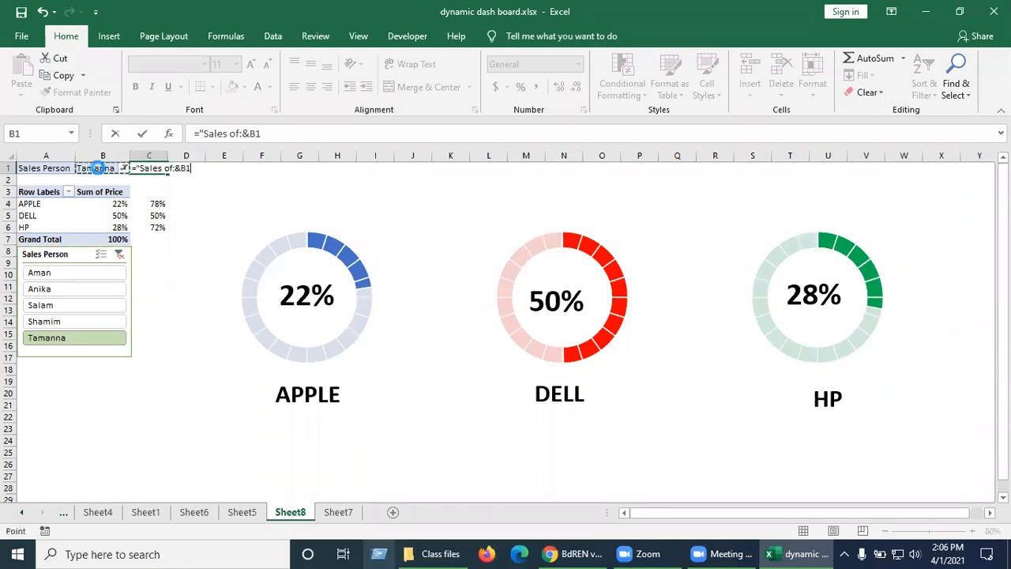
key("Return")
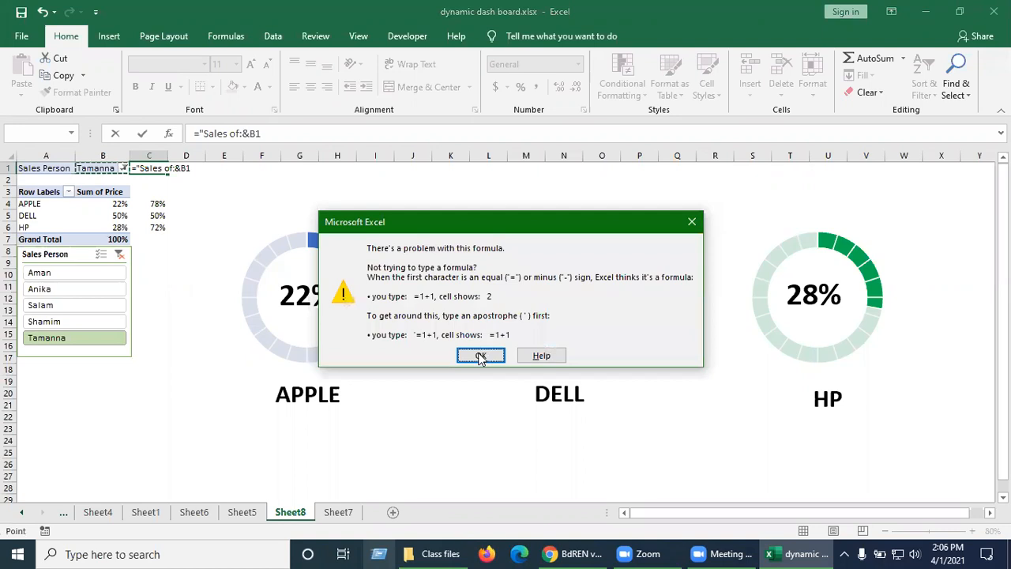
left_click(481, 355)
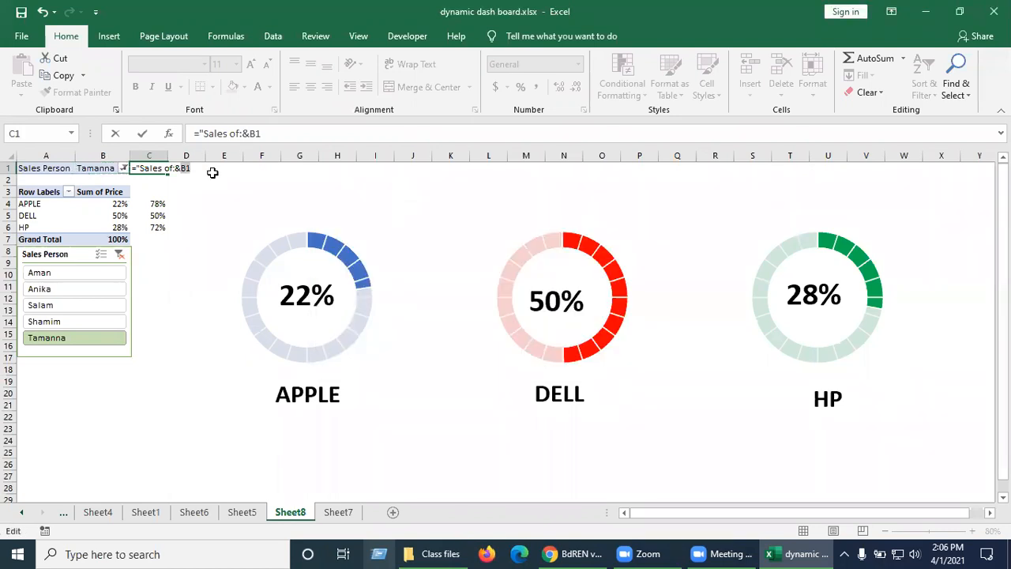
Step: Correct the formula in cell C1 to ="Sales of:"&B1, closing the text string and accepting the suggested correction
type(")")
key("Return")
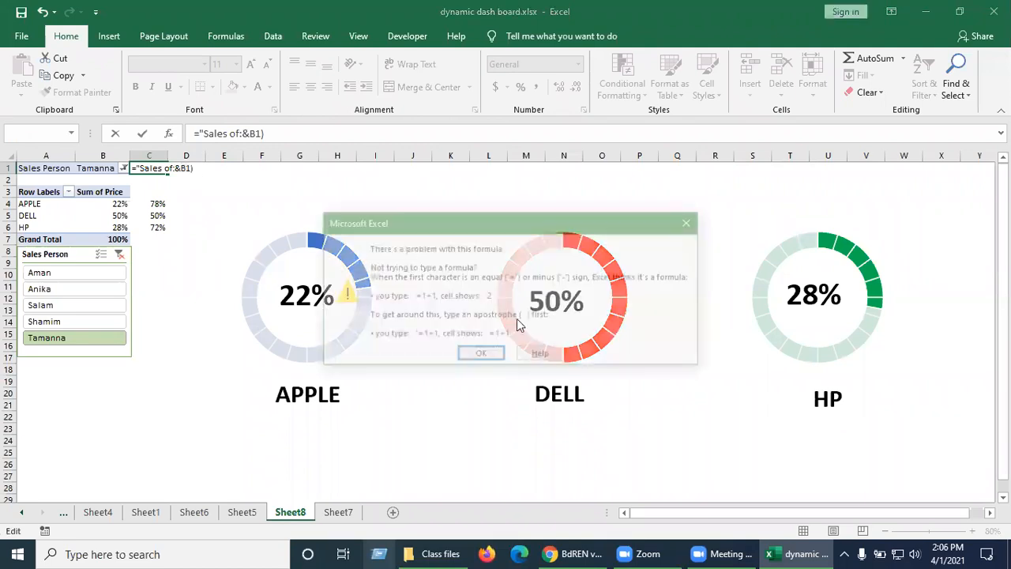
left_click(474, 352)
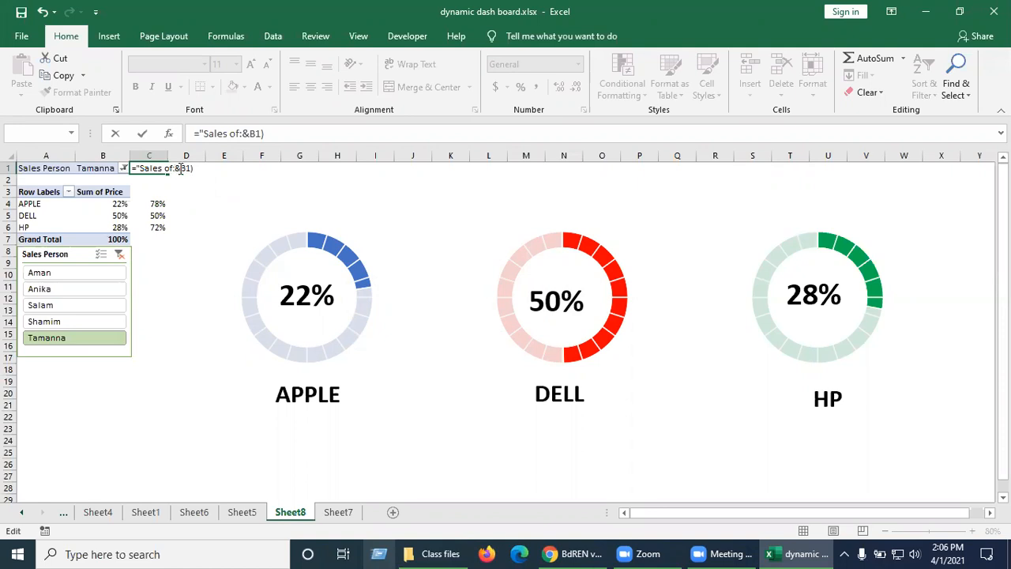
type("\"")
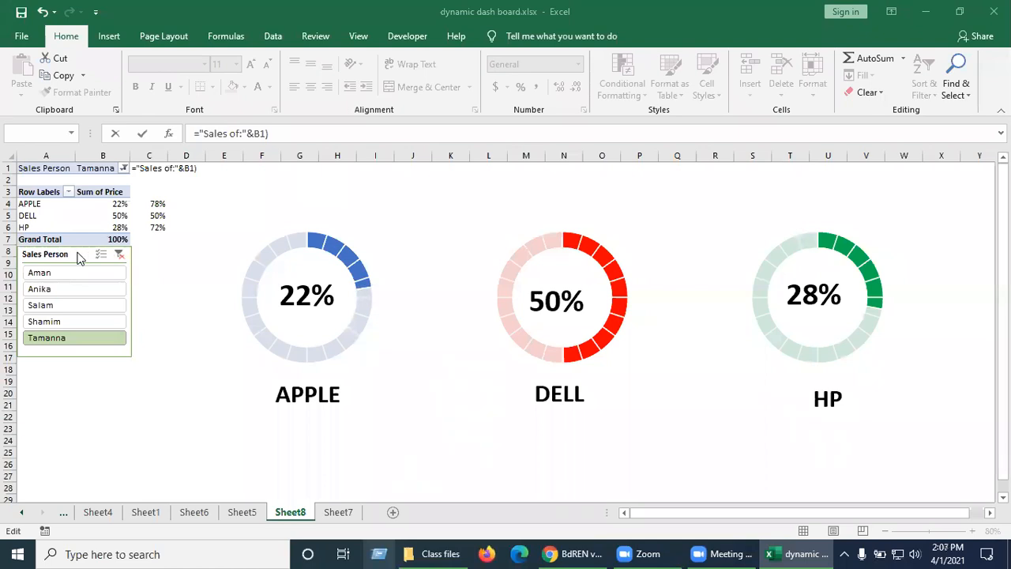
left_click(221, 337)
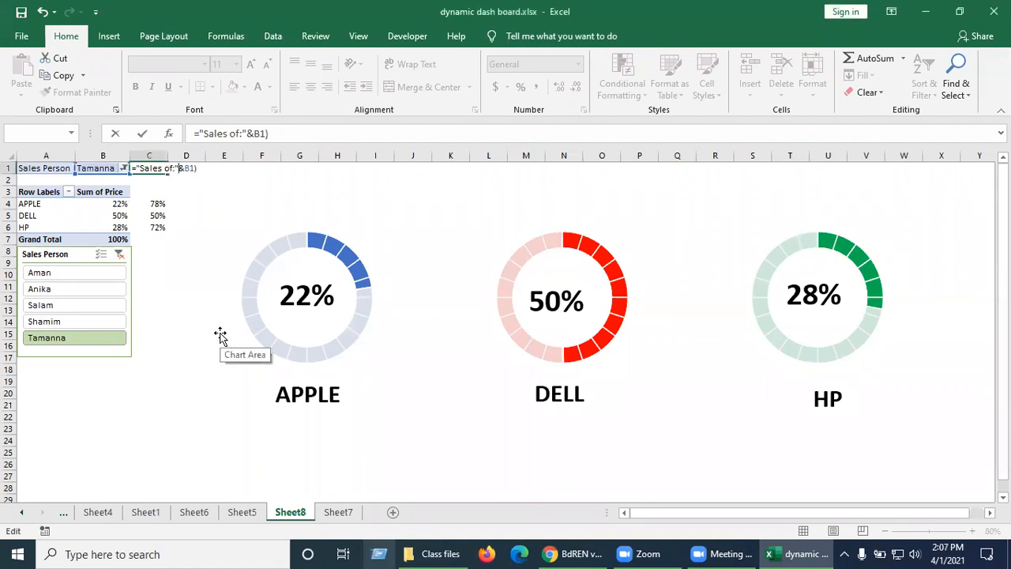
key("Return")
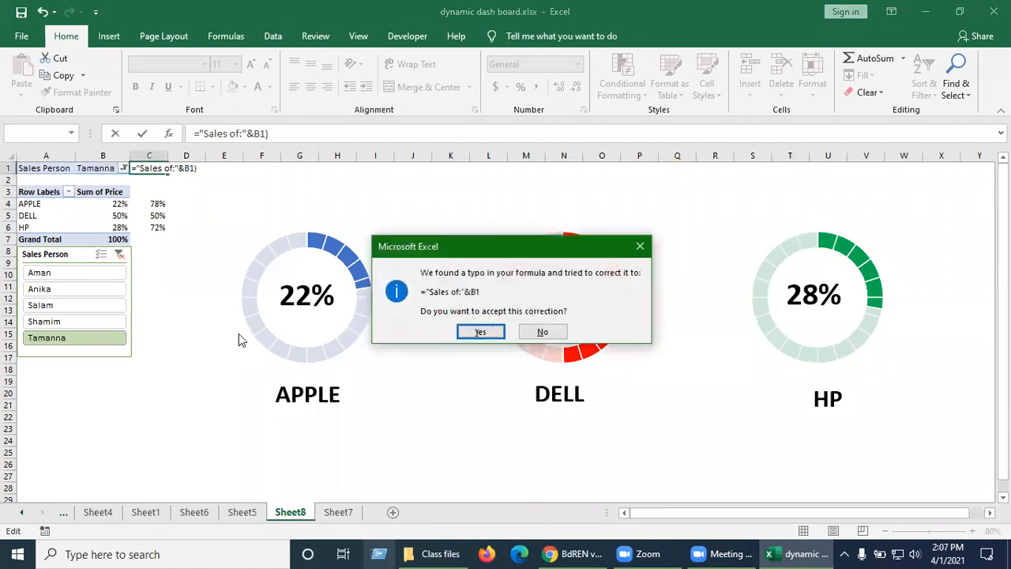
left_click(466, 332)
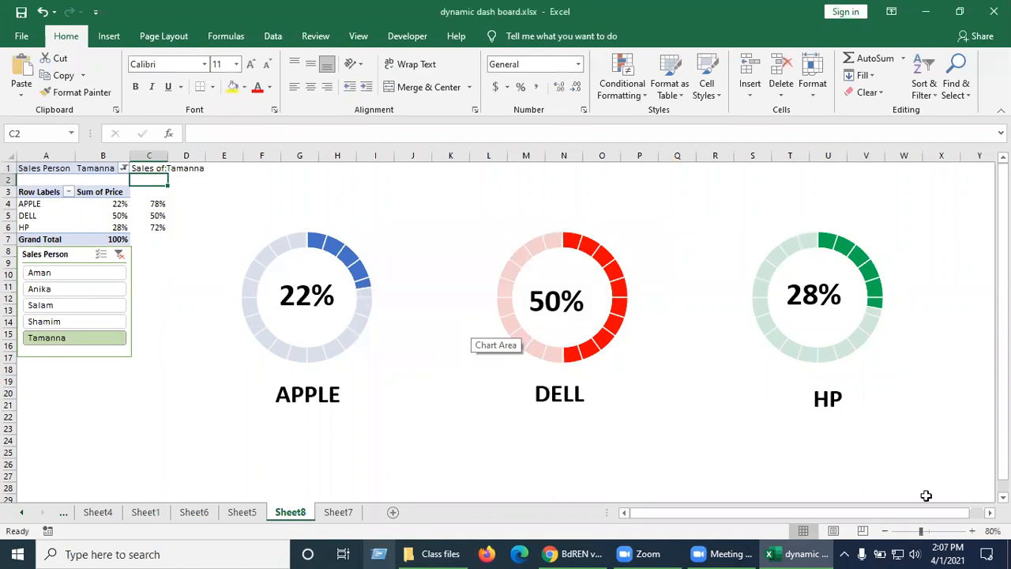
left_click(973, 533)
left_click(972, 533)
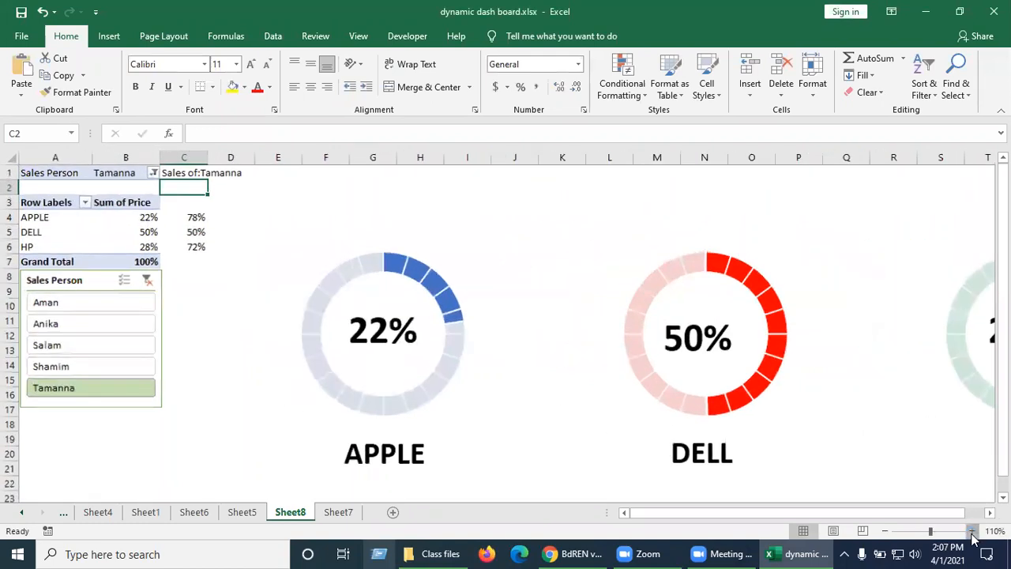
left_click(972, 532)
left_click(885, 532)
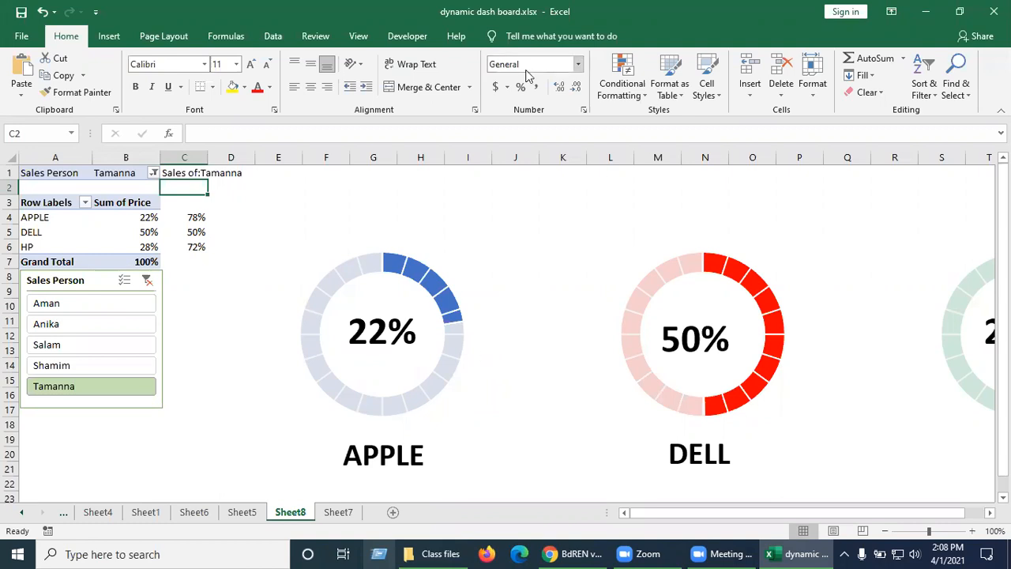
left_click(430, 103)
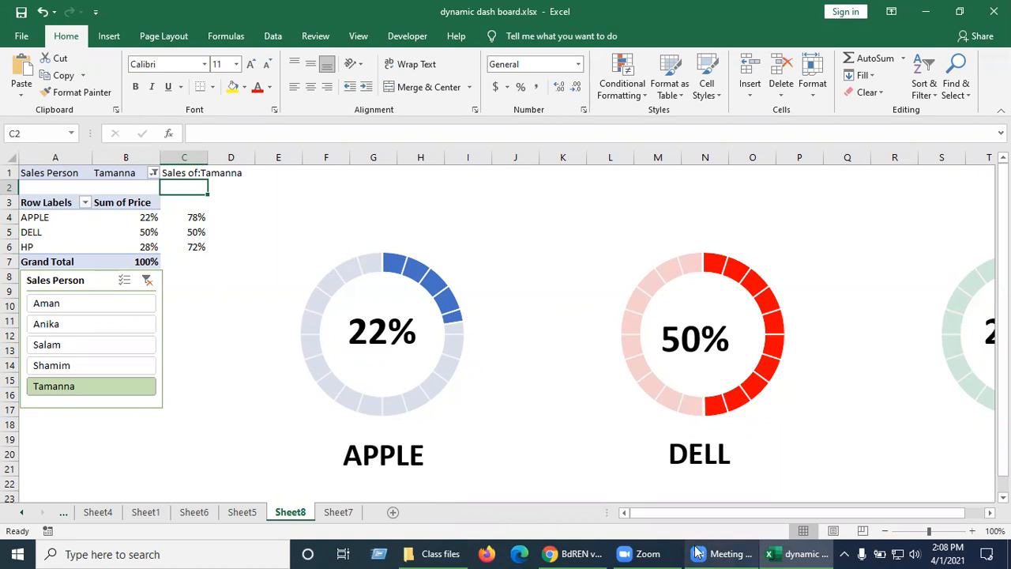
left_click(646, 551)
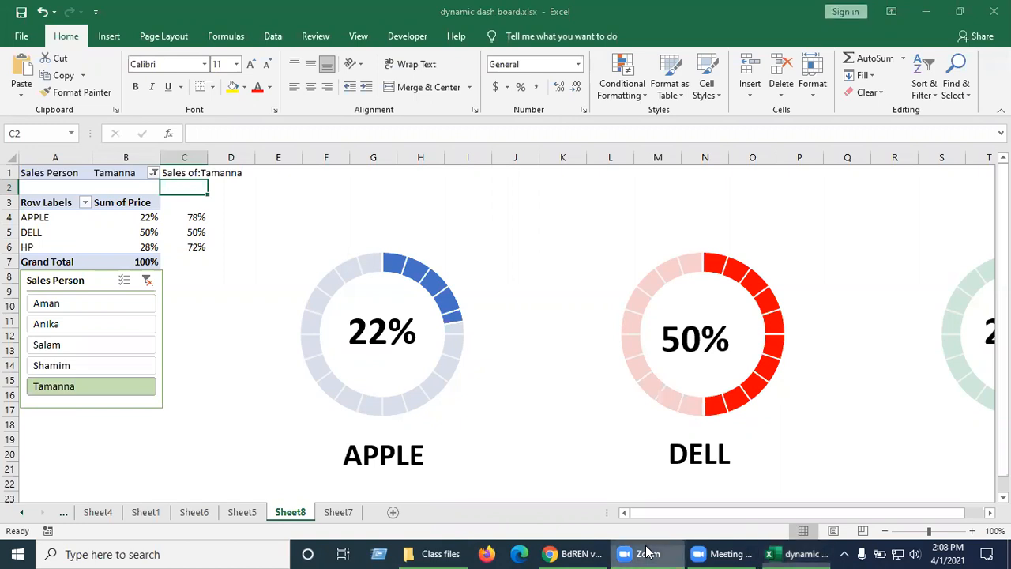
left_click(588, 551)
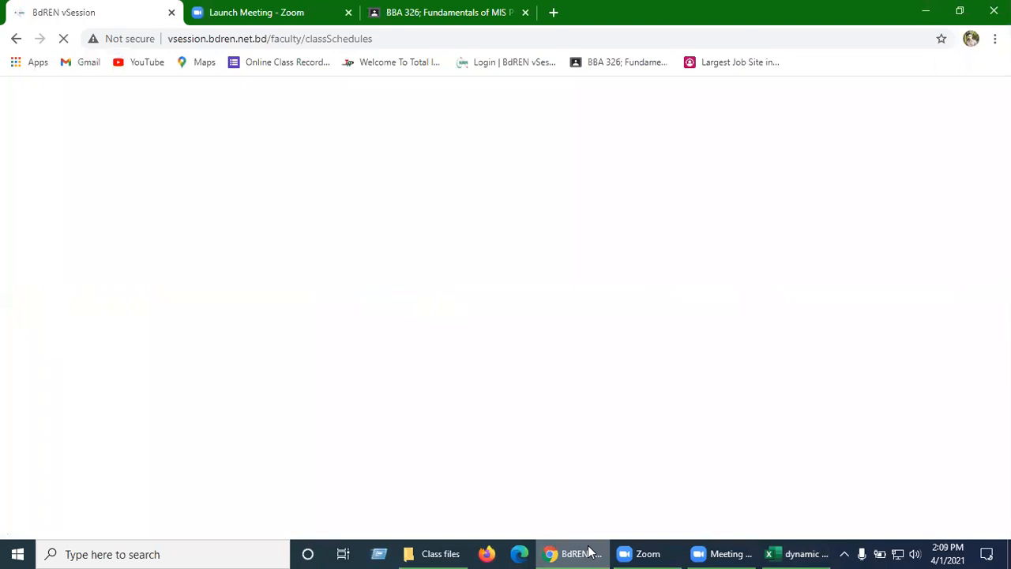
left_click(671, 542)
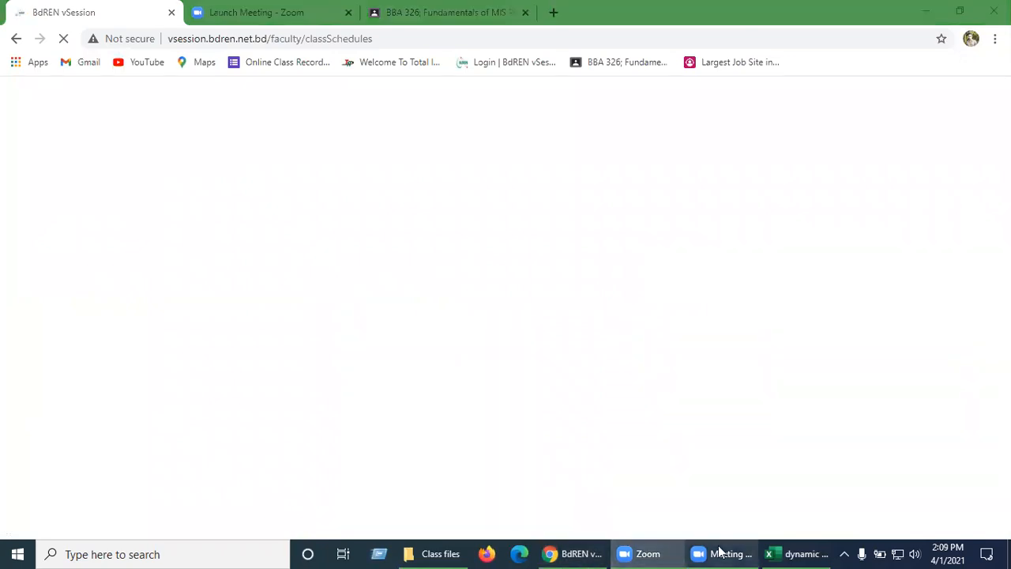